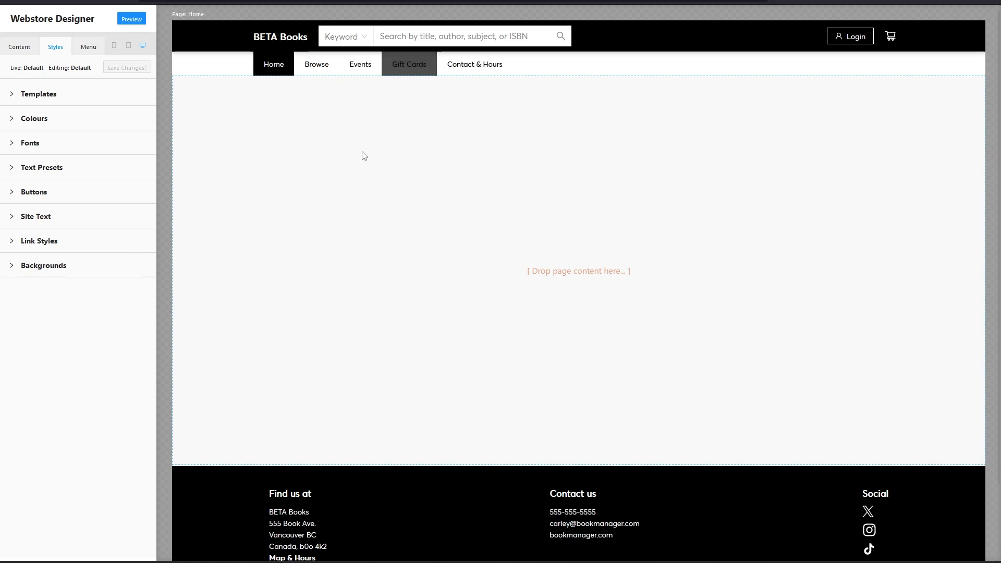
pyautogui.scroll(-2, 470, 376)
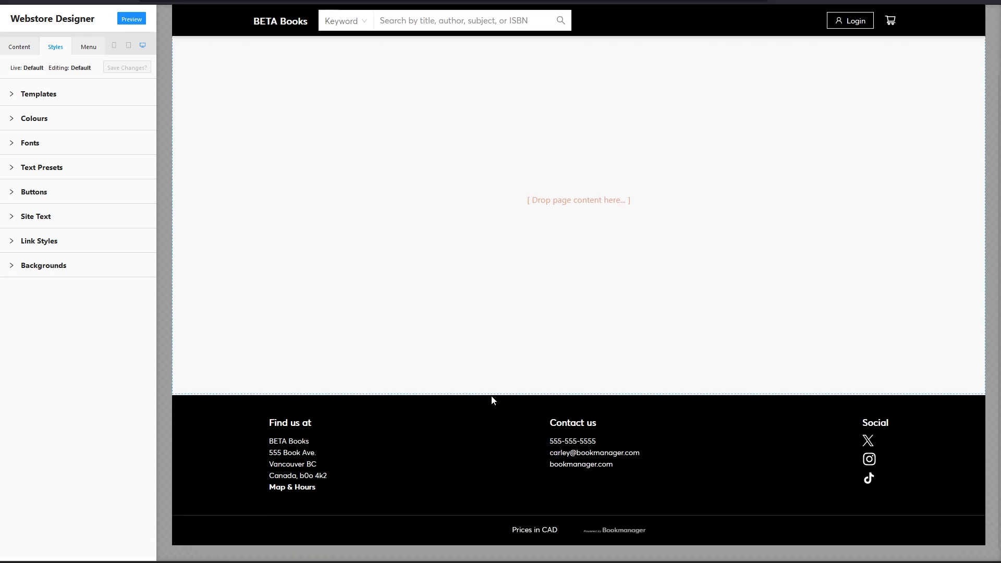
pyautogui.scroll(2, 492, 396)
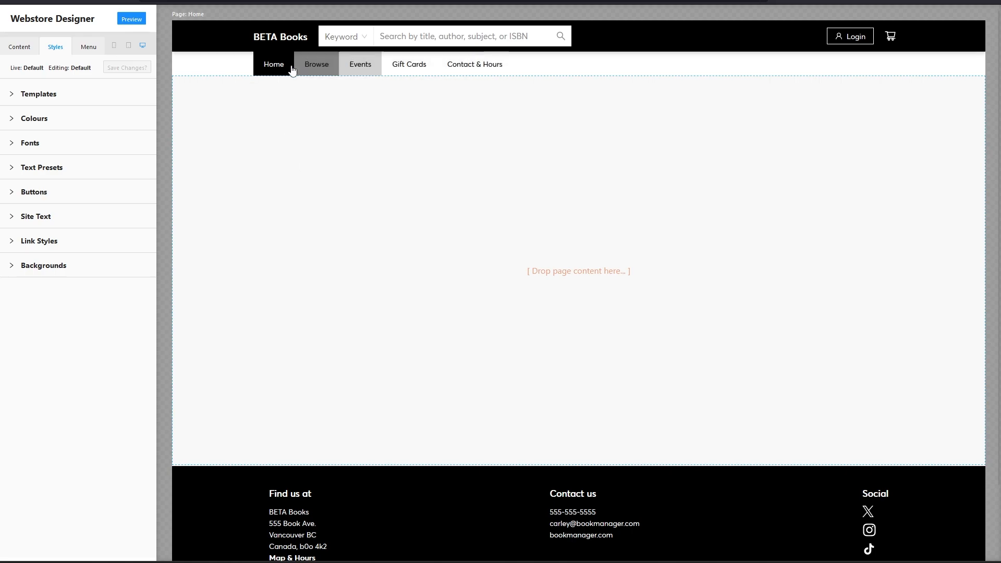
pyautogui.scroll(-2, 431, 478)
pyautogui.scroll(2, 431, 477)
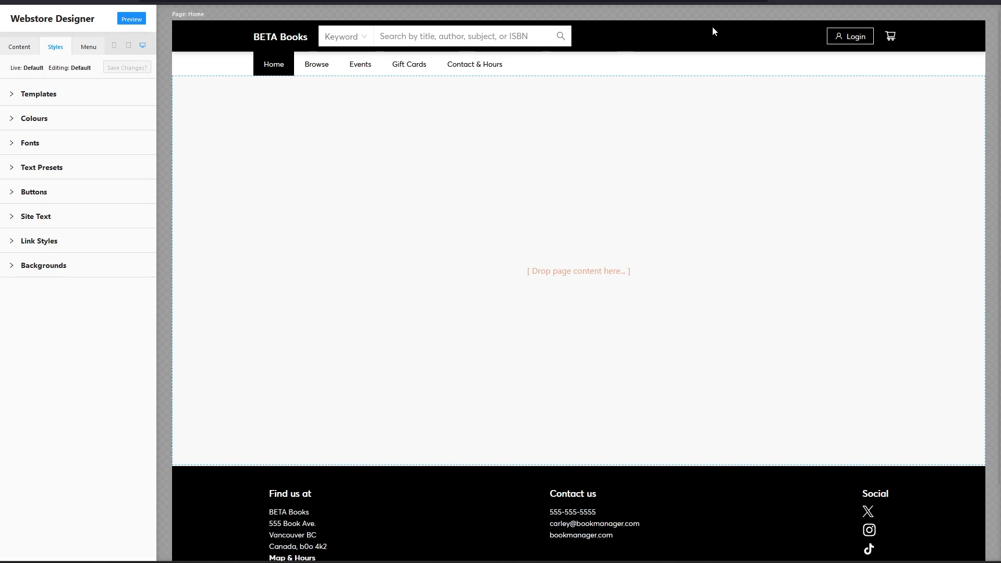
# Step: Upload the MosaicBook - Search image to the Root media folder and use it as the top search bar's logo
pyautogui.click(88, 47)
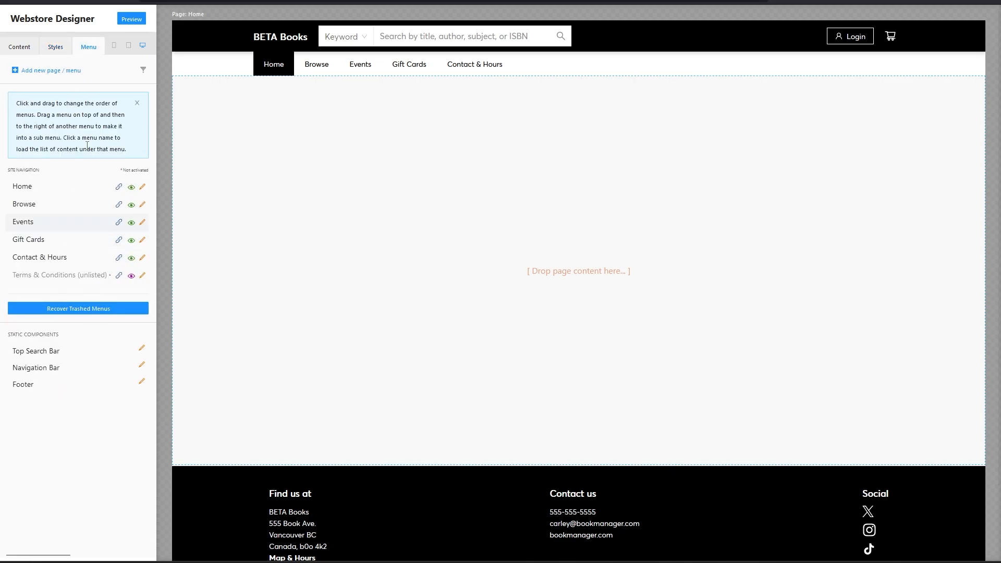
pyautogui.click(142, 350)
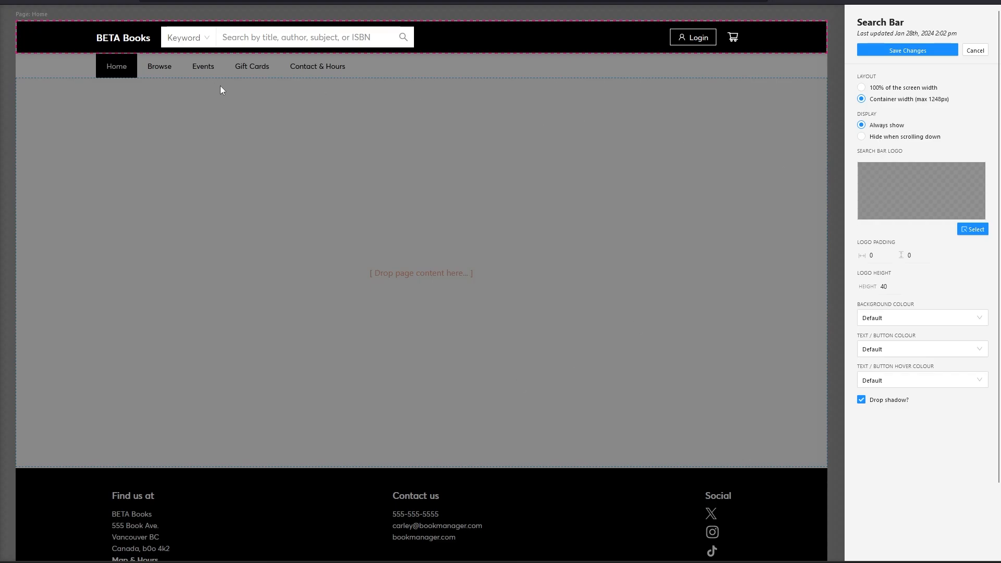
pyautogui.click(971, 234)
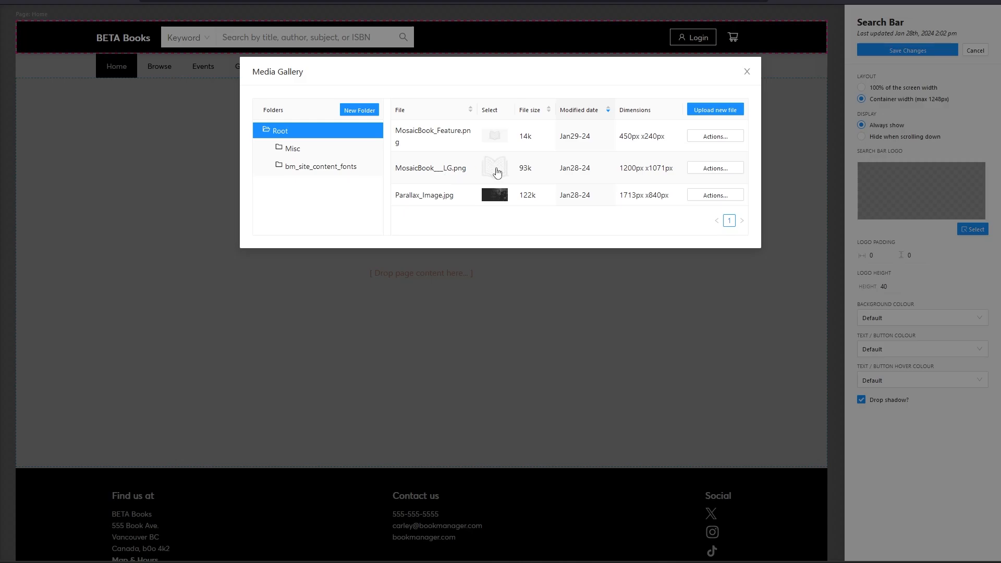
pyautogui.click(700, 113)
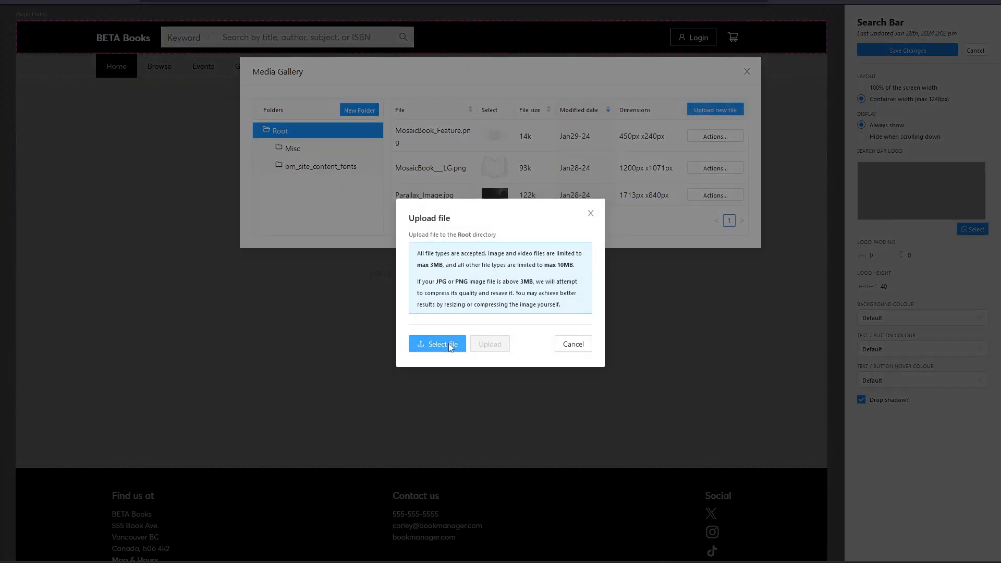
pyautogui.click(453, 343)
pyautogui.click(239, 59)
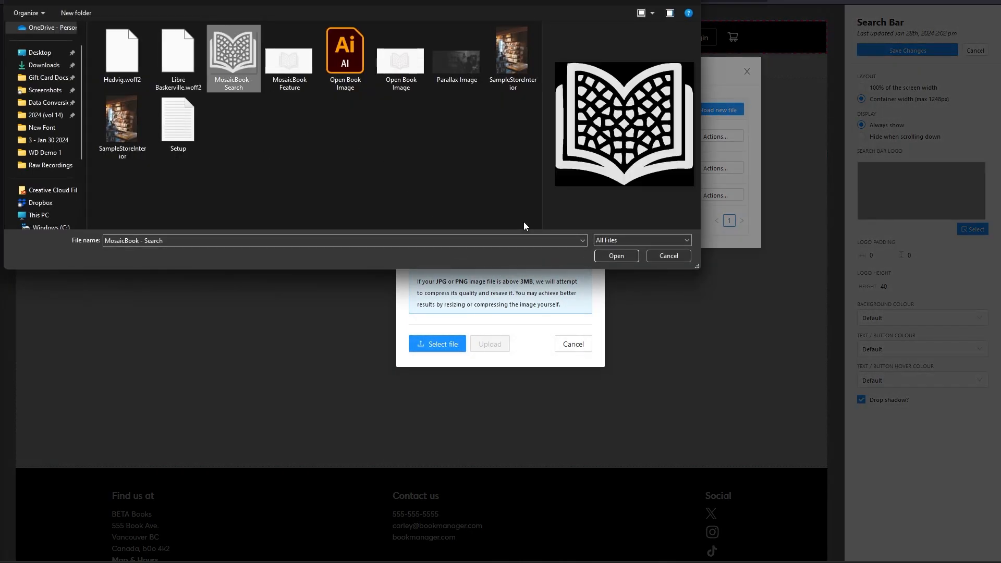
pyautogui.click(615, 256)
pyautogui.click(490, 313)
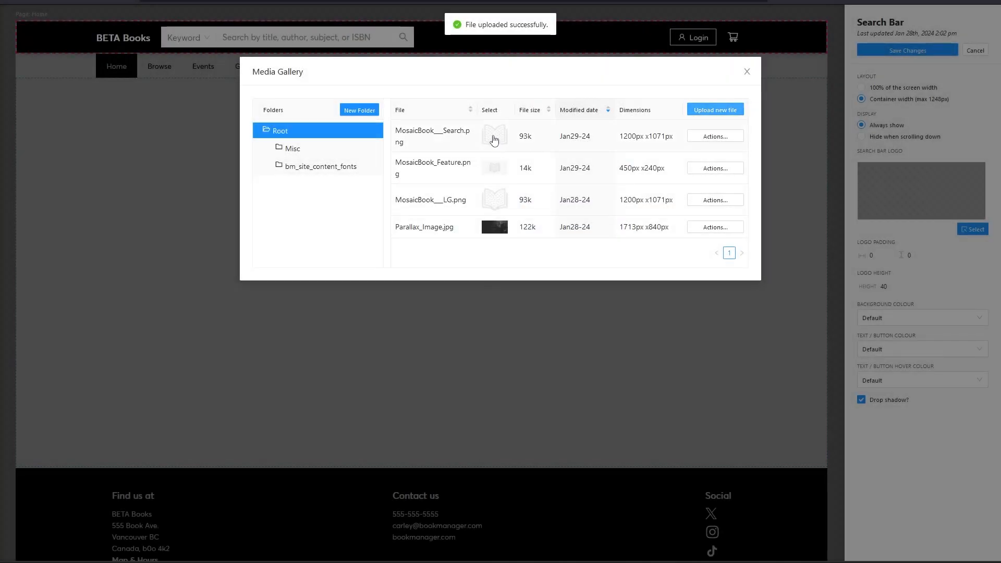
pyautogui.click(492, 139)
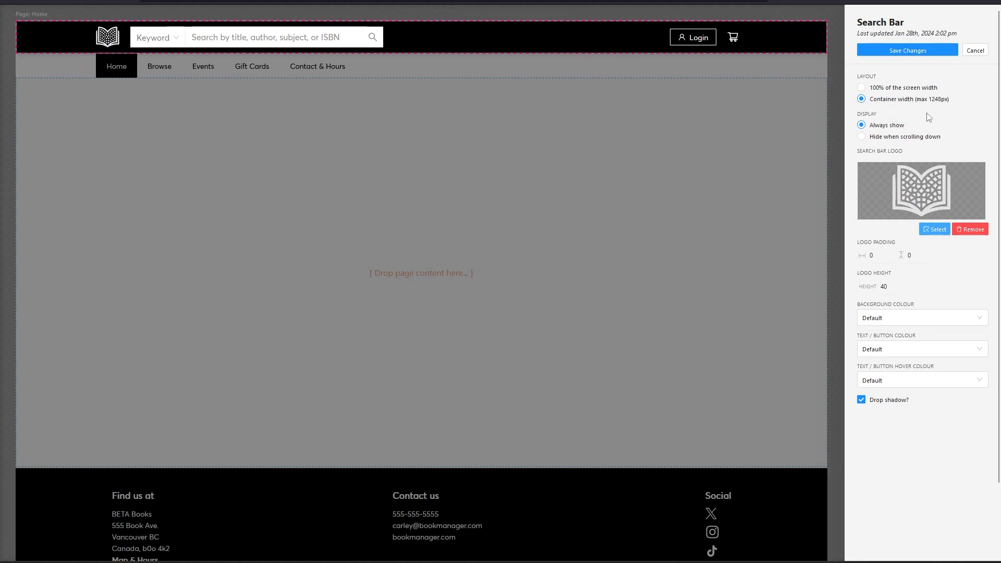
# Step: Set the search bar logo's horizontal padding to 10
pyautogui.click(890, 251)
pyautogui.click(890, 252)
pyautogui.click(890, 251)
pyautogui.click(889, 252)
pyautogui.click(890, 252)
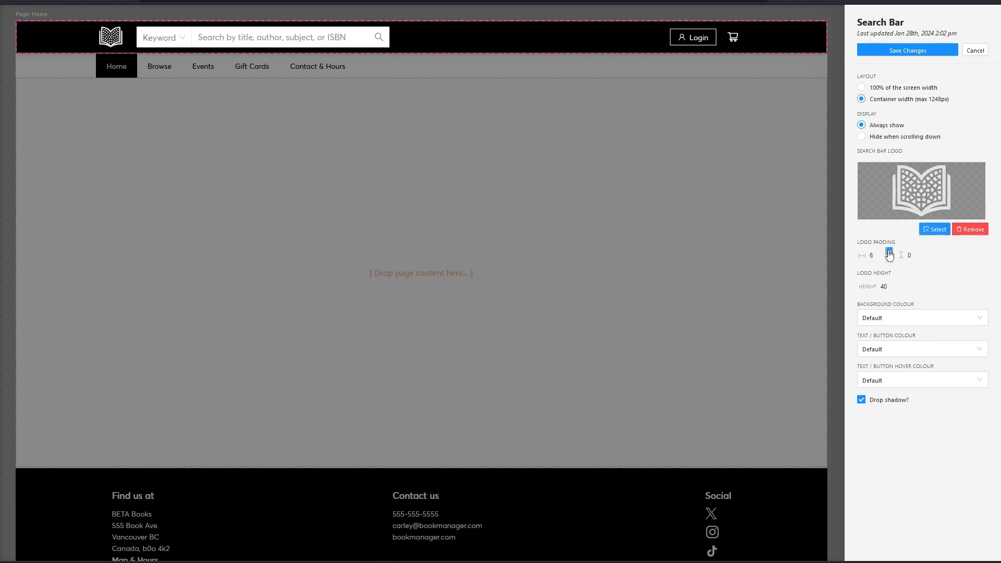
pyautogui.click(890, 252)
pyautogui.click(890, 251)
pyautogui.click(889, 251)
pyautogui.click(890, 252)
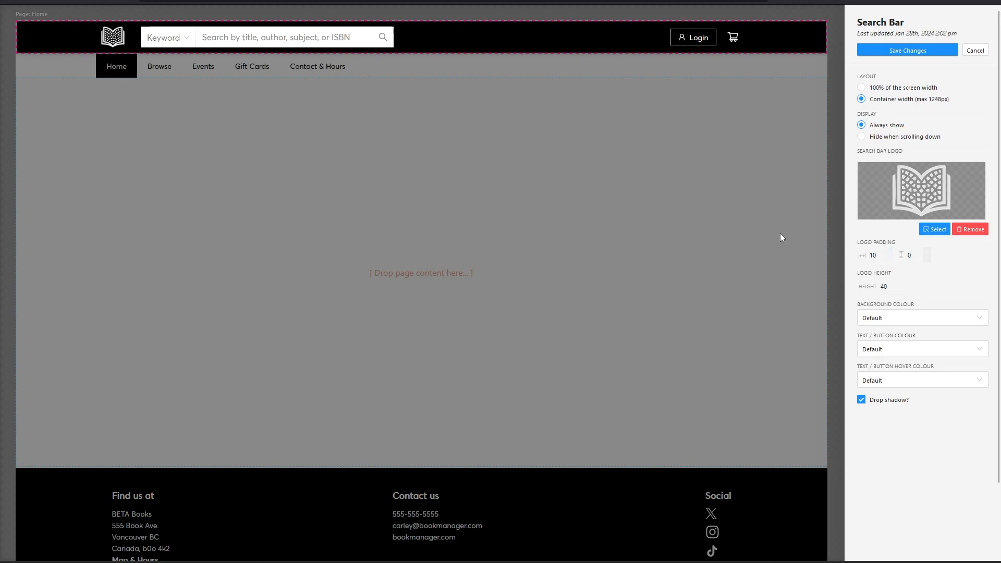
# Step: Set the search bar logo's vertical padding to 10
pyautogui.click(927, 251)
pyautogui.click(927, 251)
pyautogui.click(927, 251)
pyautogui.click(927, 251)
pyautogui.click(927, 251)
pyautogui.click(927, 252)
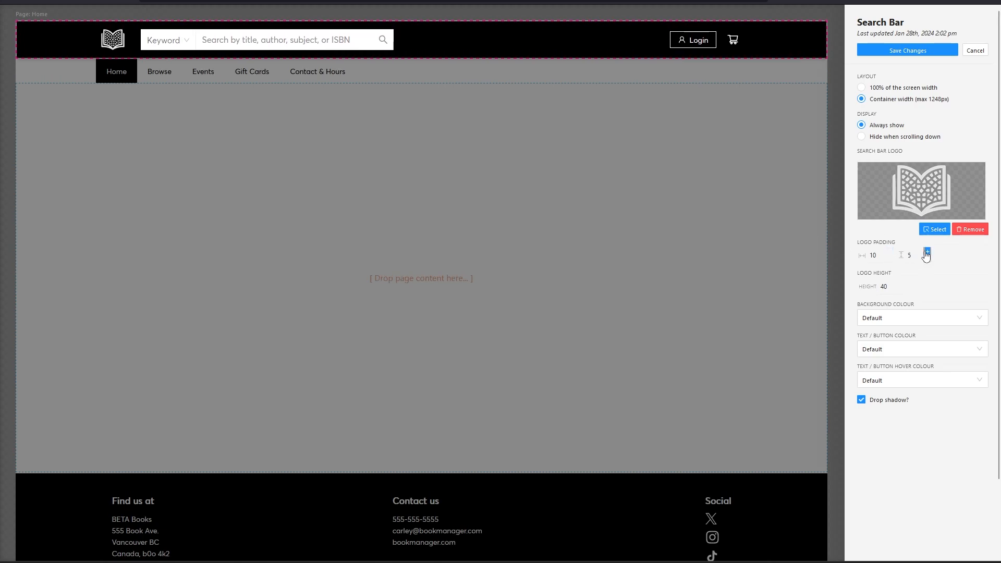
pyautogui.click(927, 251)
pyautogui.click(927, 251)
pyautogui.click(927, 251)
pyautogui.click(927, 252)
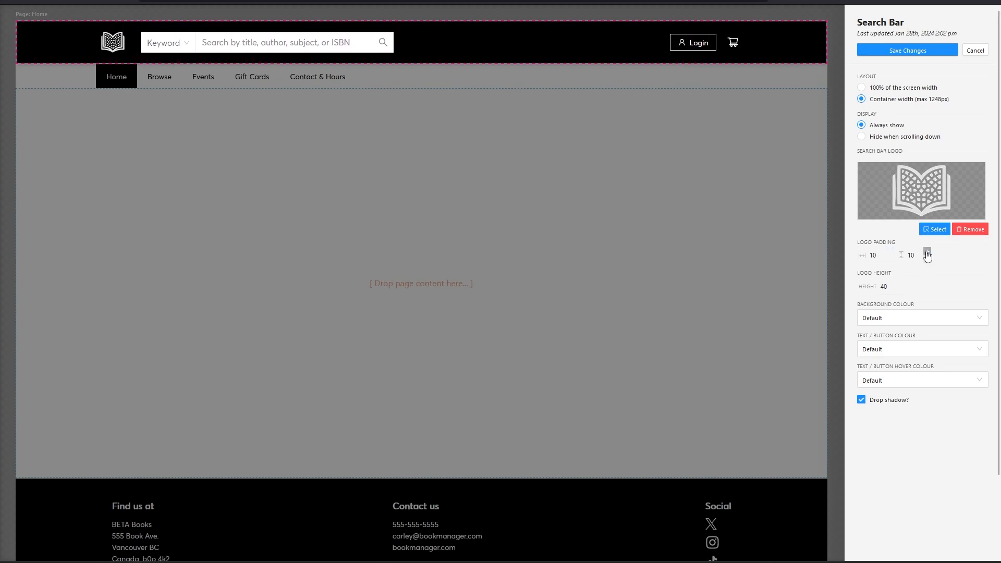
# Step: Try a vertical padding of 15 for the search bar logo and return it to 10
pyautogui.click(927, 251)
pyautogui.click(928, 251)
pyautogui.click(928, 251)
pyautogui.click(927, 252)
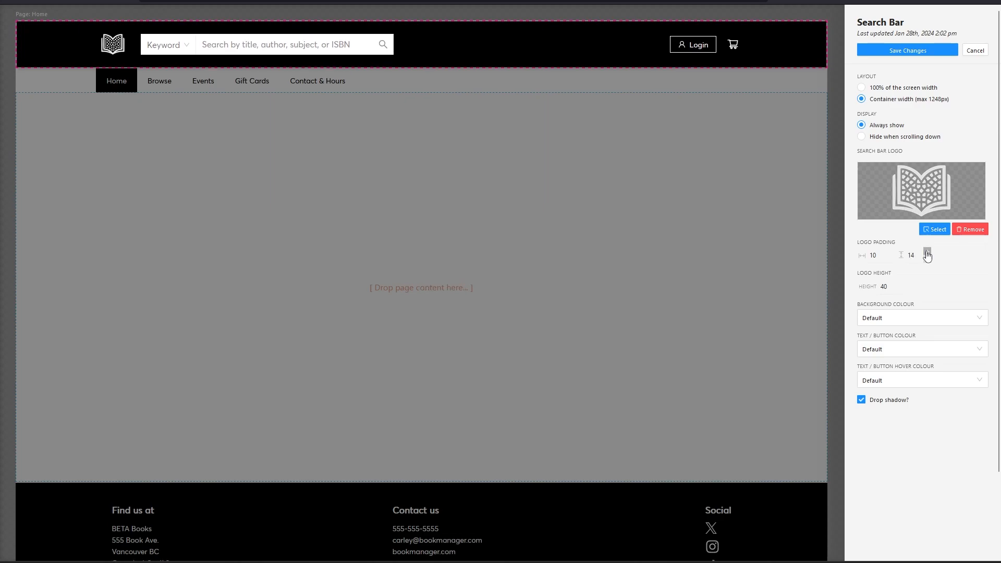
pyautogui.click(927, 251)
pyautogui.click(927, 259)
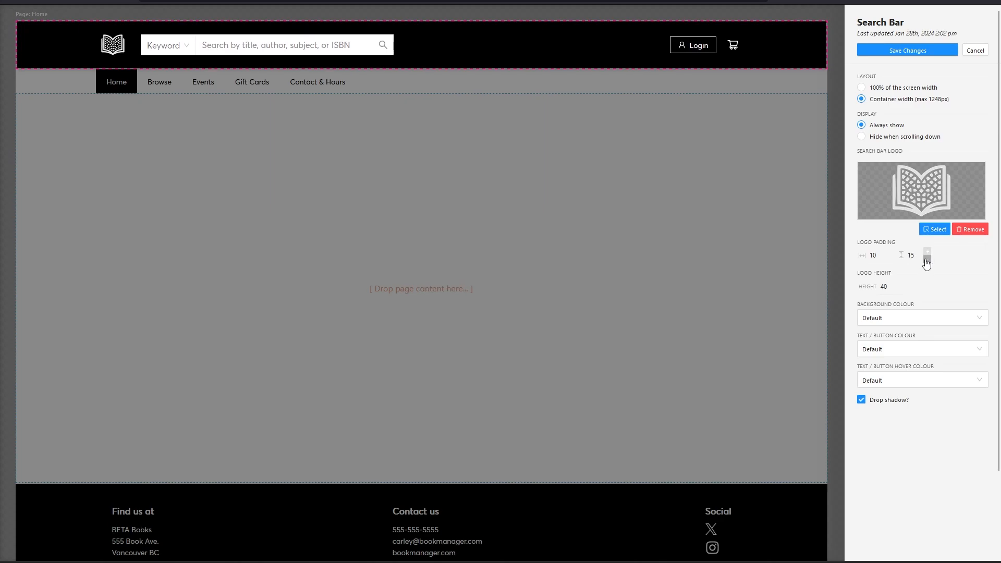
pyautogui.click(927, 259)
pyautogui.click(927, 259)
pyautogui.click(927, 259)
pyautogui.click(927, 260)
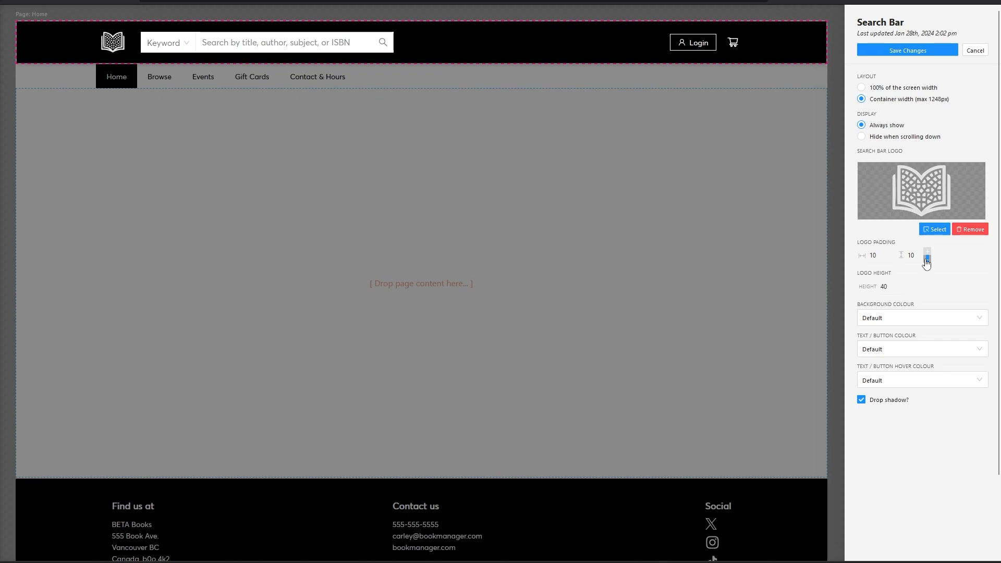
# Step: Set the search bar logo's height to 50 and save the search bar changes
pyautogui.click(900, 283)
pyautogui.click(900, 283)
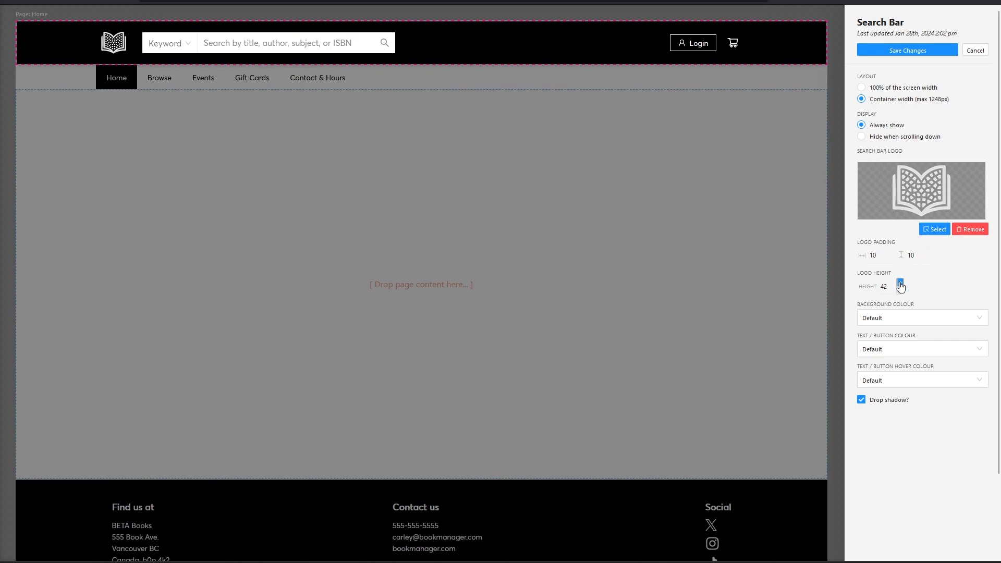
pyautogui.click(900, 283)
pyautogui.click(900, 283)
pyautogui.click(900, 283)
pyautogui.click(900, 283)
pyautogui.click(900, 283)
pyautogui.click(900, 283)
pyautogui.click(900, 283)
pyautogui.click(900, 283)
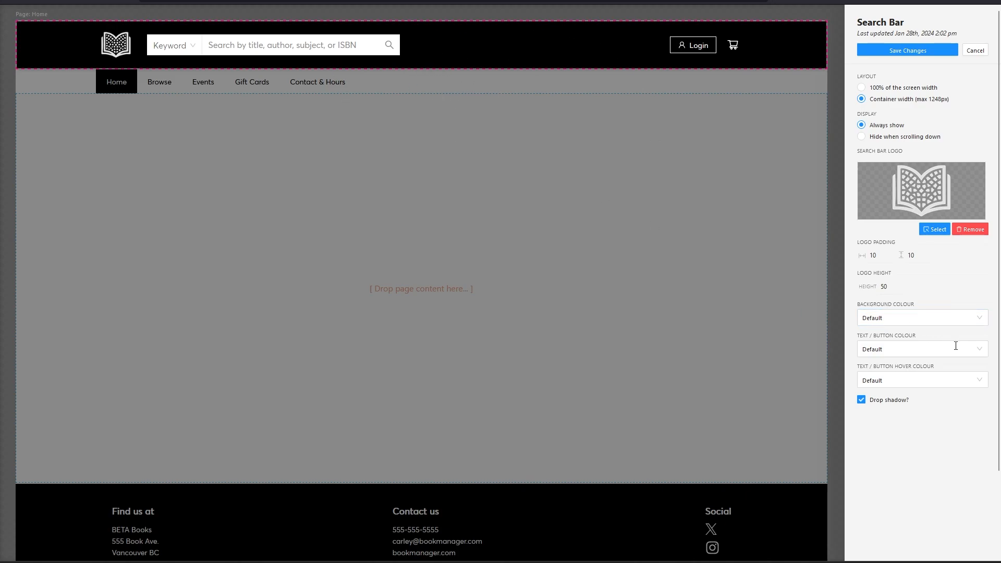
pyautogui.click(977, 319)
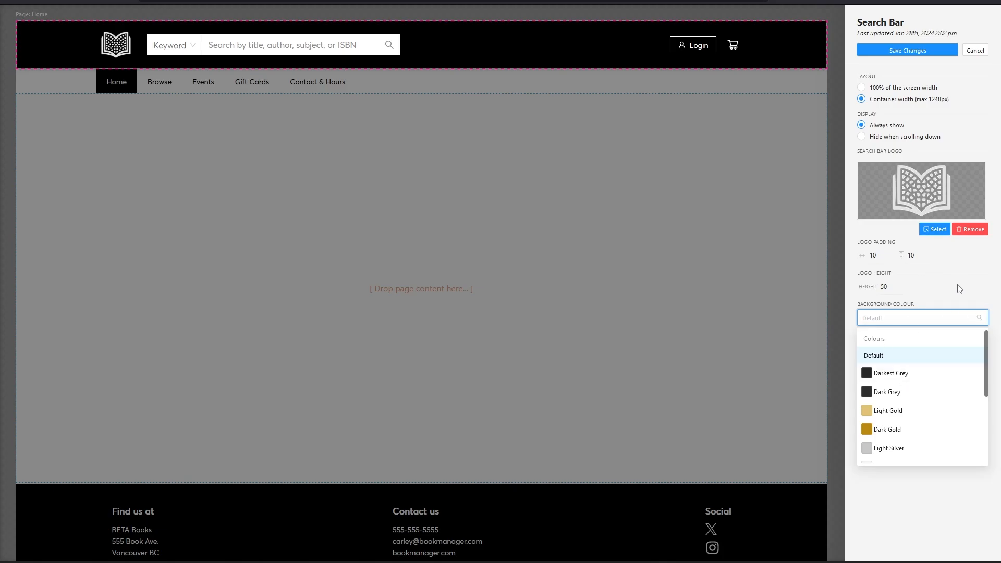
pyautogui.click(975, 295)
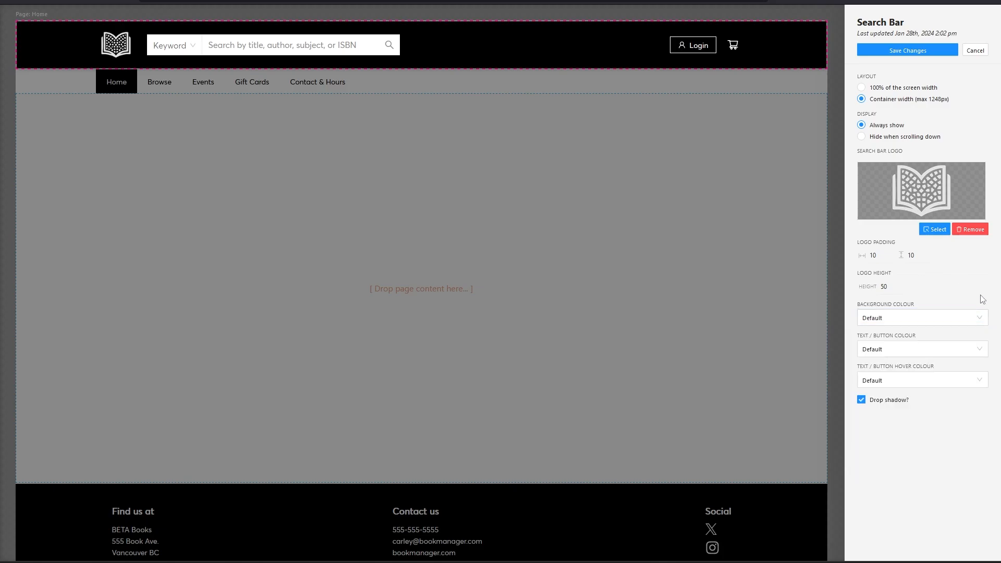
pyautogui.click(897, 50)
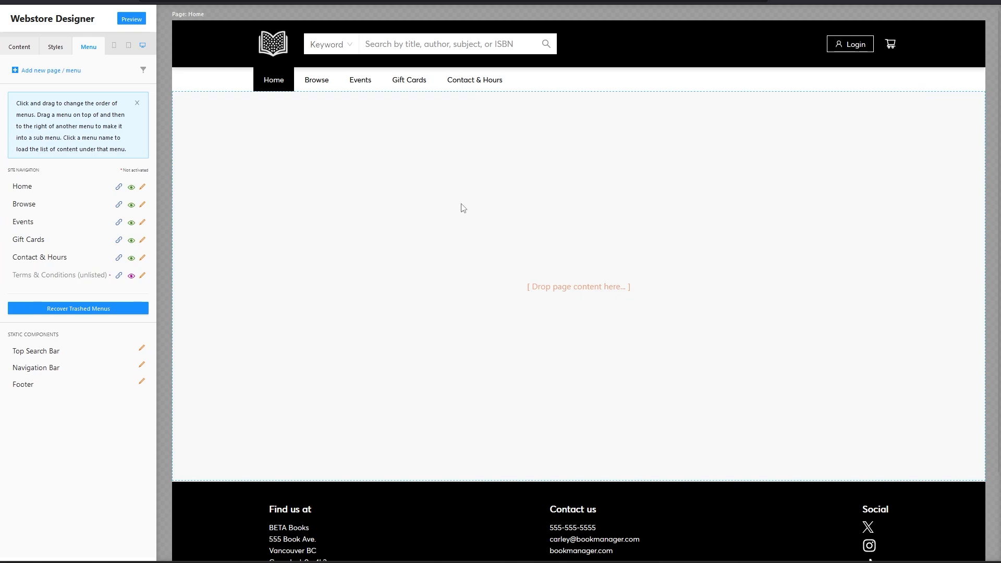
# Step: Look through the site's style categories, including Colours, Fonts, Text Presets and Buttons
pyautogui.click(55, 48)
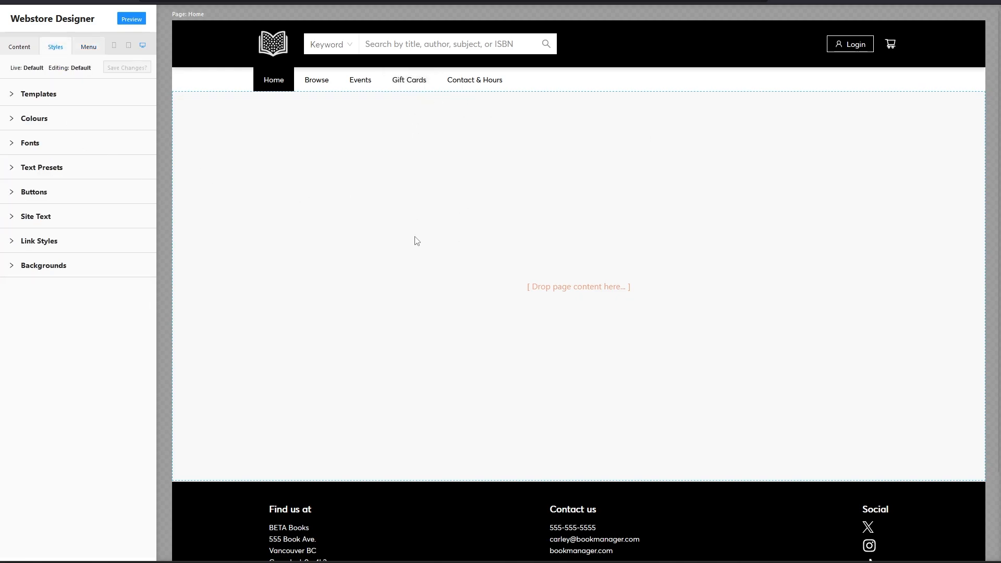
pyautogui.click(32, 121)
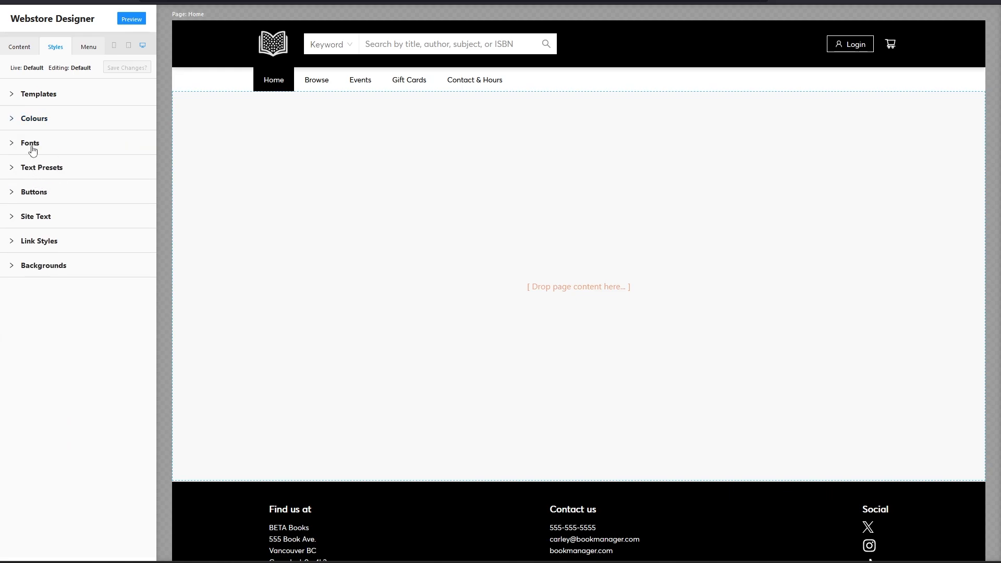
pyautogui.click(30, 143)
pyautogui.click(33, 146)
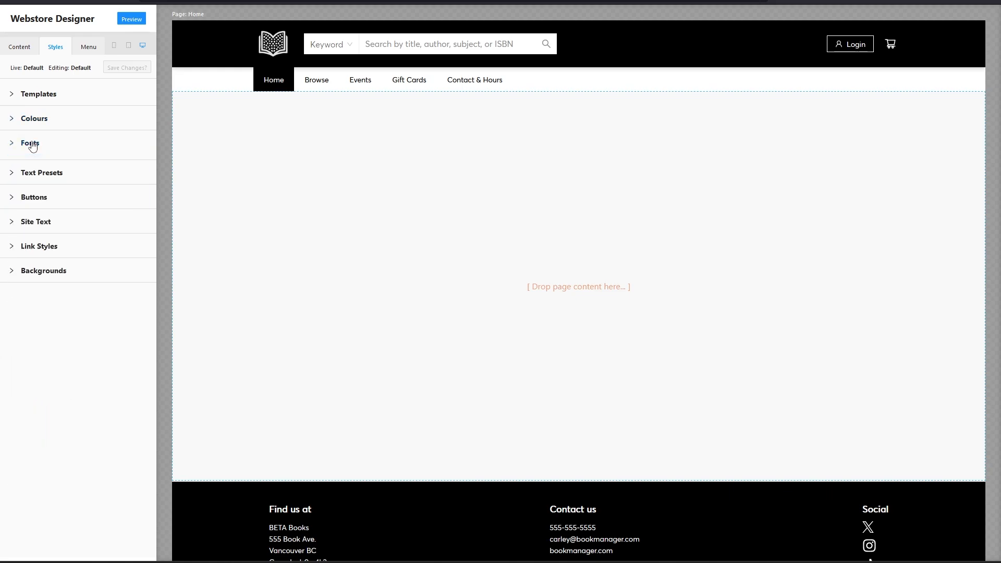
pyautogui.click(36, 172)
pyautogui.click(37, 173)
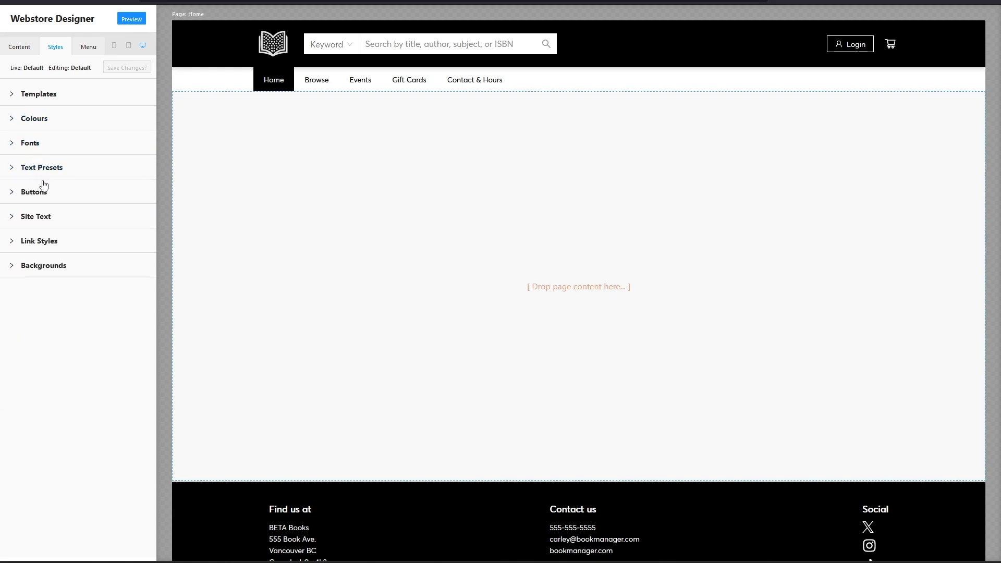
pyautogui.click(38, 194)
pyautogui.click(37, 194)
# Step: Examine the site's solid colour palette and the options for defining a new solid colour
pyautogui.click(28, 121)
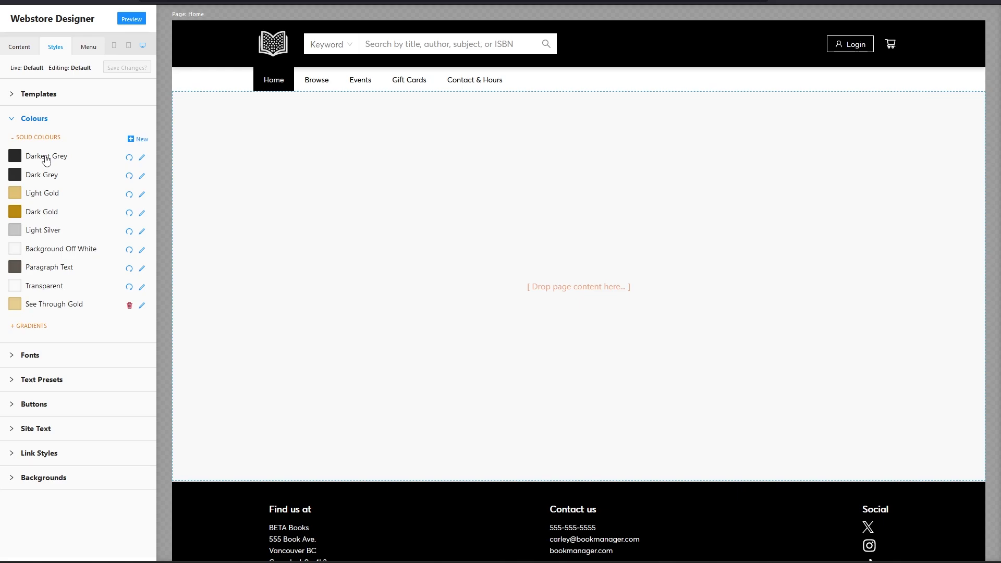
pyautogui.click(32, 122)
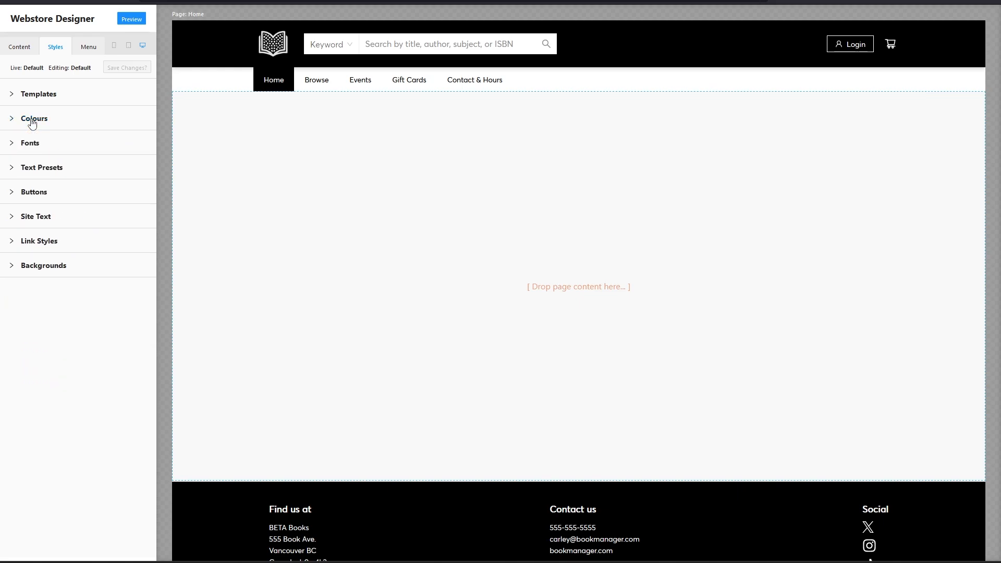
pyautogui.click(32, 122)
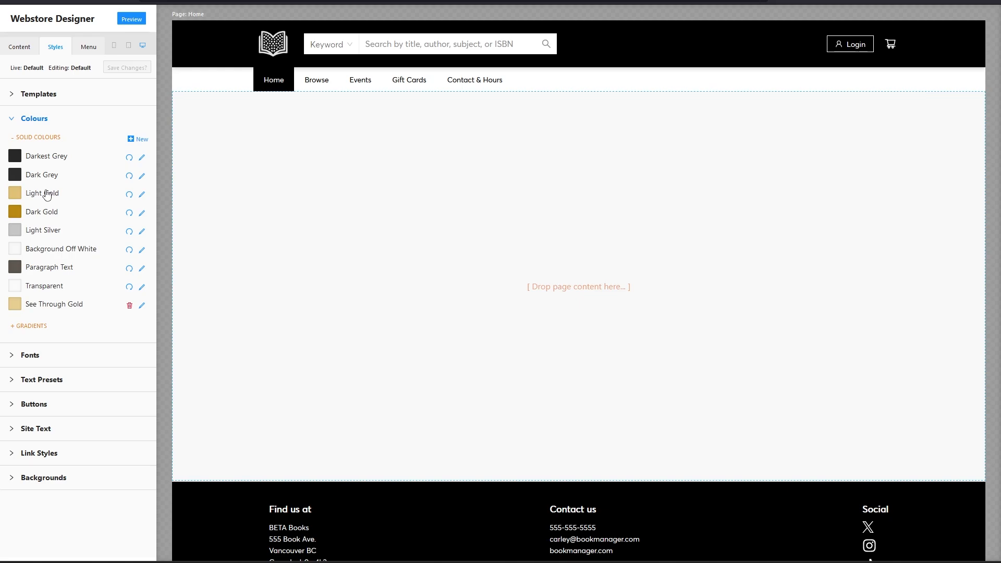
pyautogui.click(33, 138)
pyautogui.click(31, 139)
pyautogui.click(133, 141)
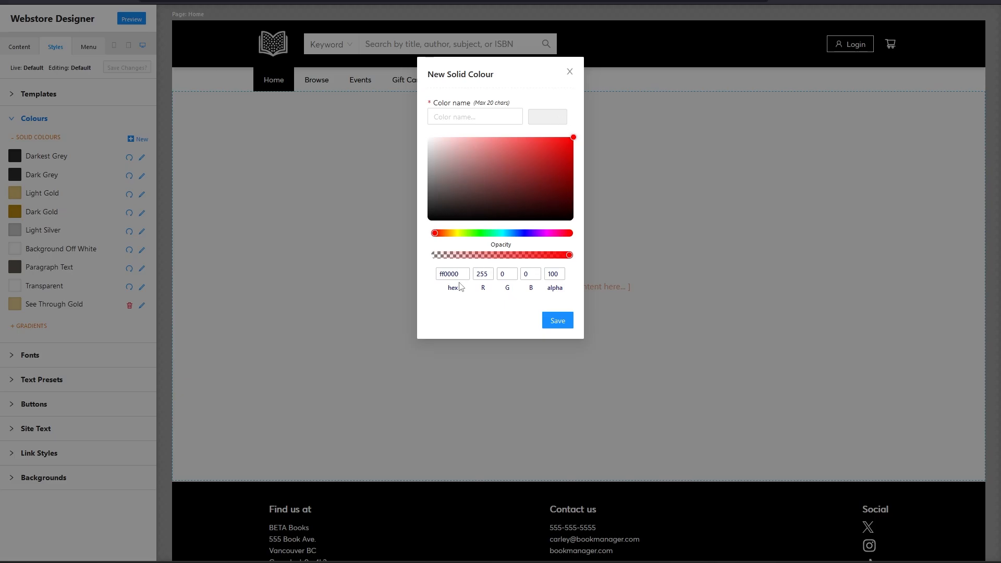
pyautogui.click(568, 73)
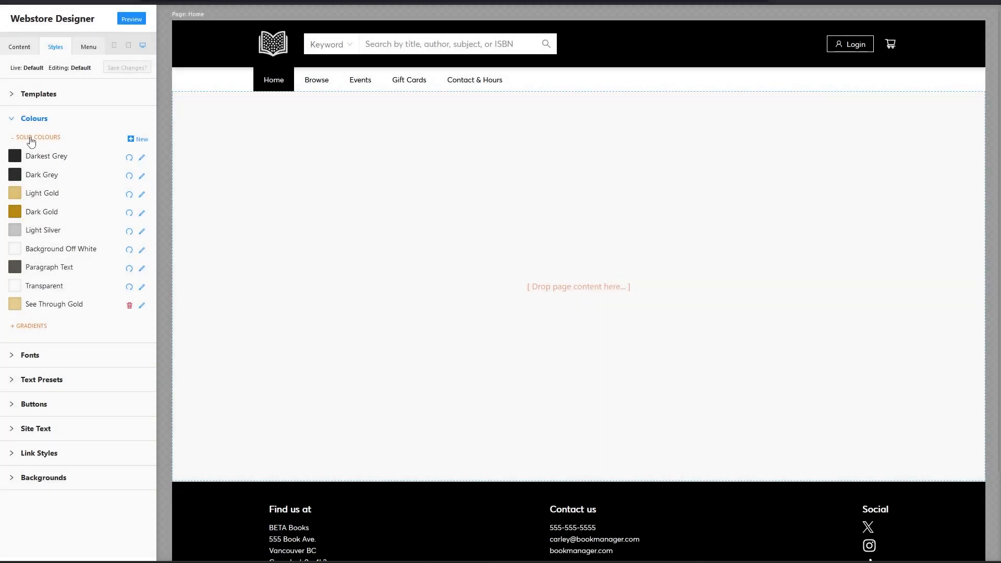
pyautogui.click(30, 139)
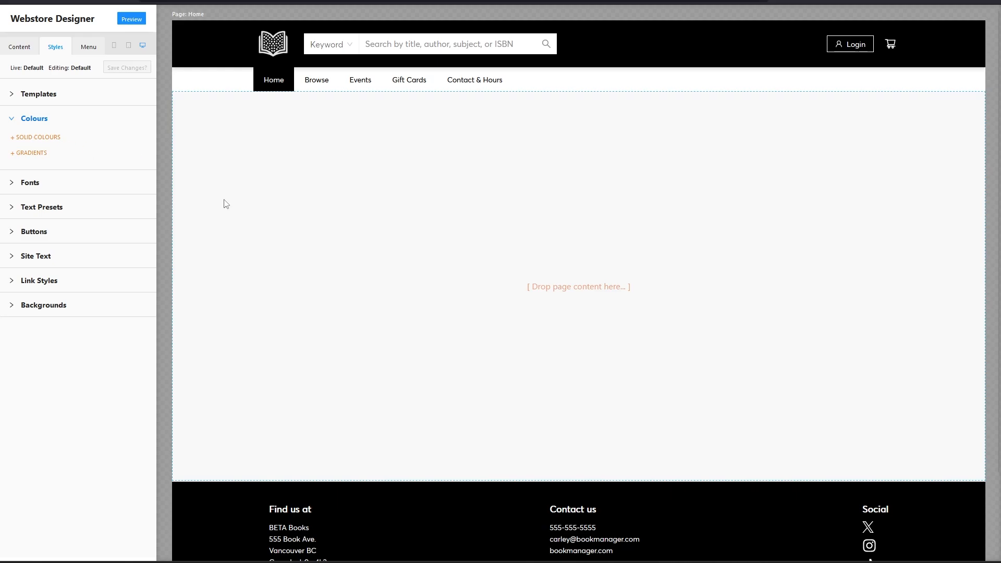
# Step: Set the top search bar's background colour to Darkest Grey
pyautogui.click(87, 47)
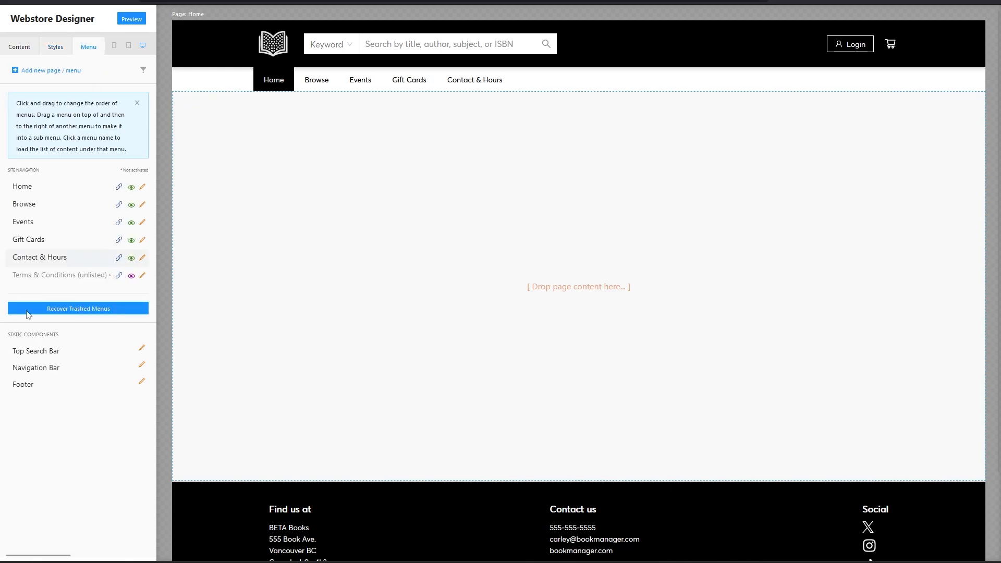
pyautogui.click(141, 348)
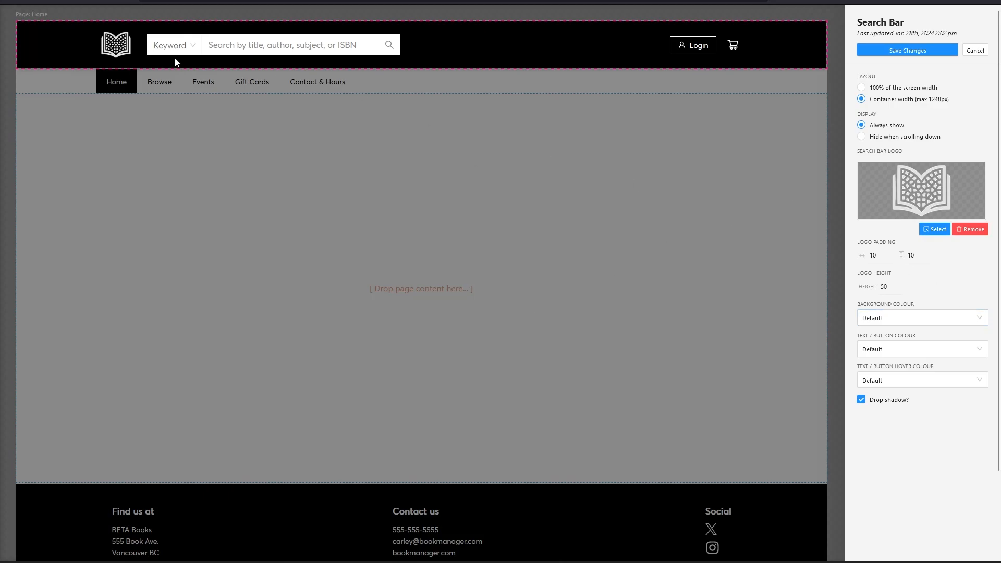
pyautogui.click(979, 316)
pyautogui.click(893, 374)
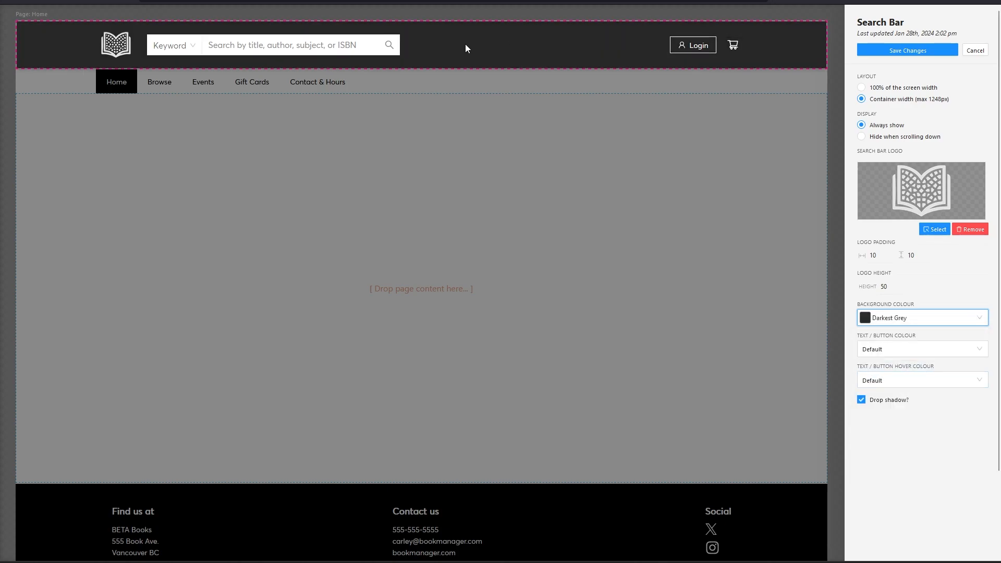
# Step: Set the search bar's text and button colour to Light Silver and its hover colour to Light Gold
pyautogui.click(976, 349)
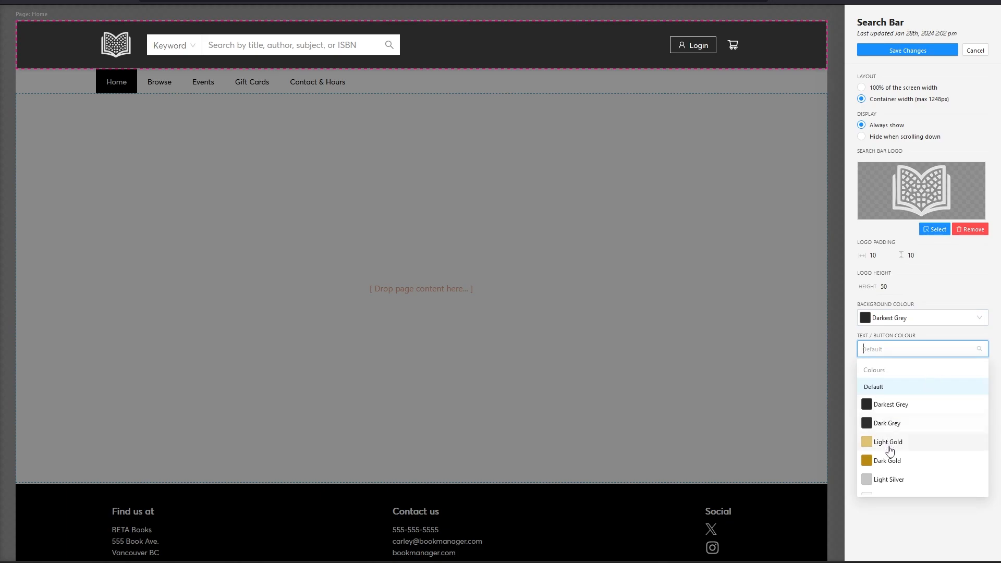
pyautogui.click(885, 481)
pyautogui.click(884, 480)
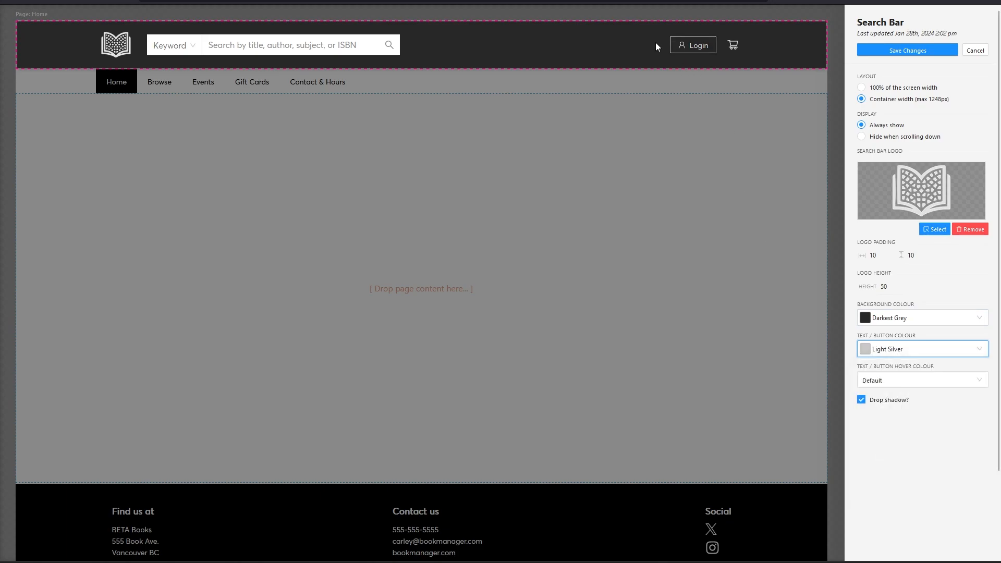
pyautogui.click(978, 383)
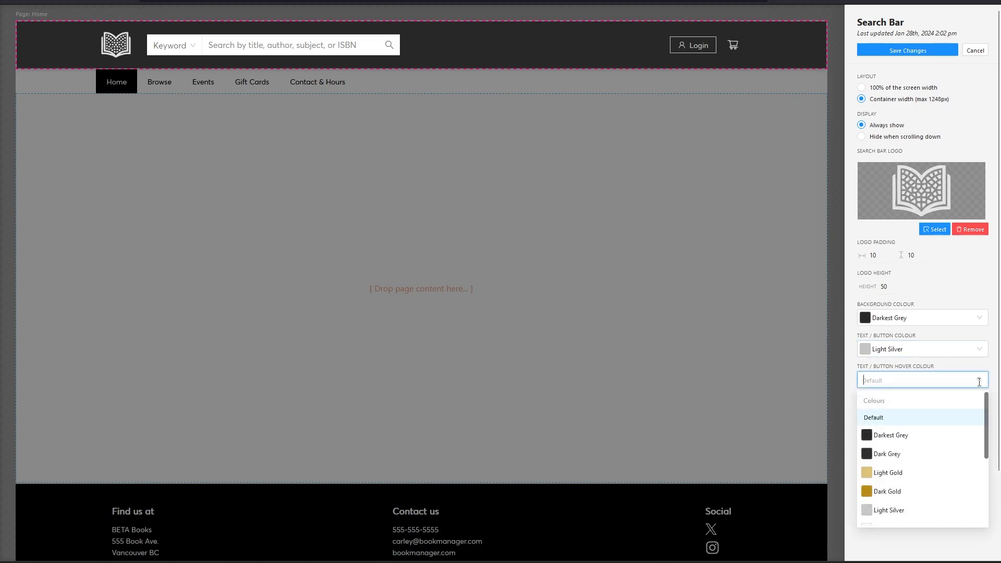
pyautogui.click(886, 473)
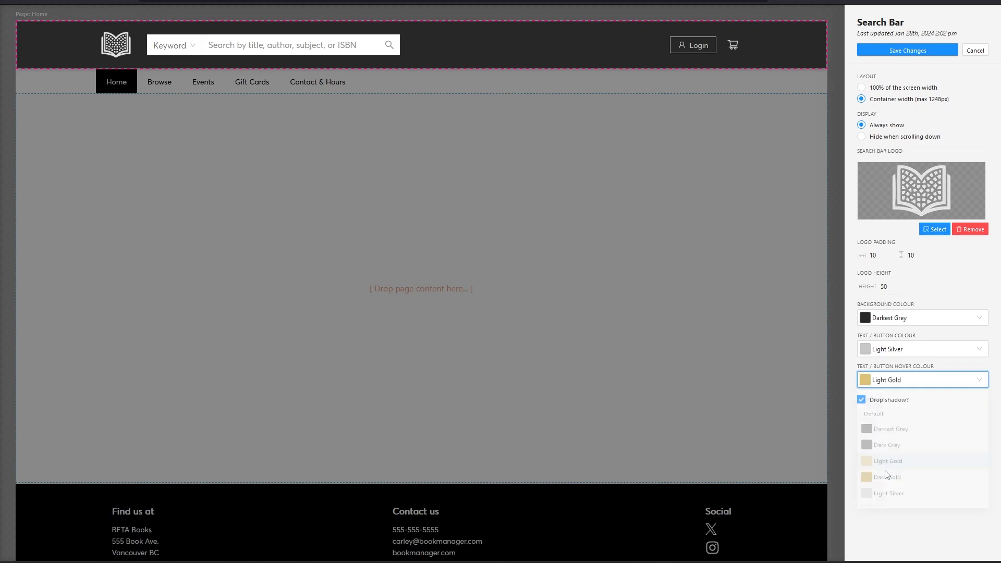
# Step: Turn off the search bar's drop shadow and save the search bar changes
pyautogui.click(861, 400)
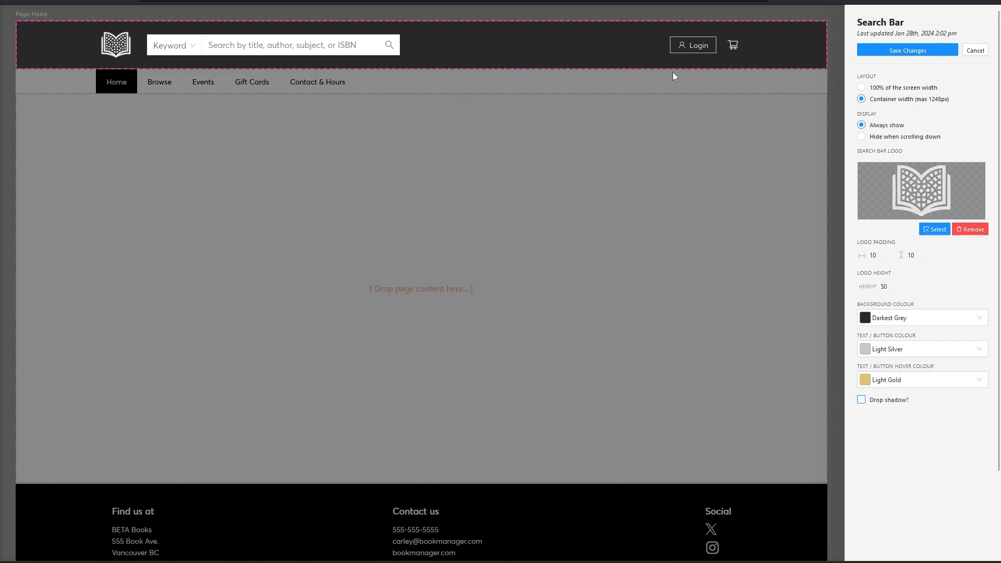
pyautogui.click(862, 400)
pyautogui.click(861, 400)
pyautogui.click(908, 51)
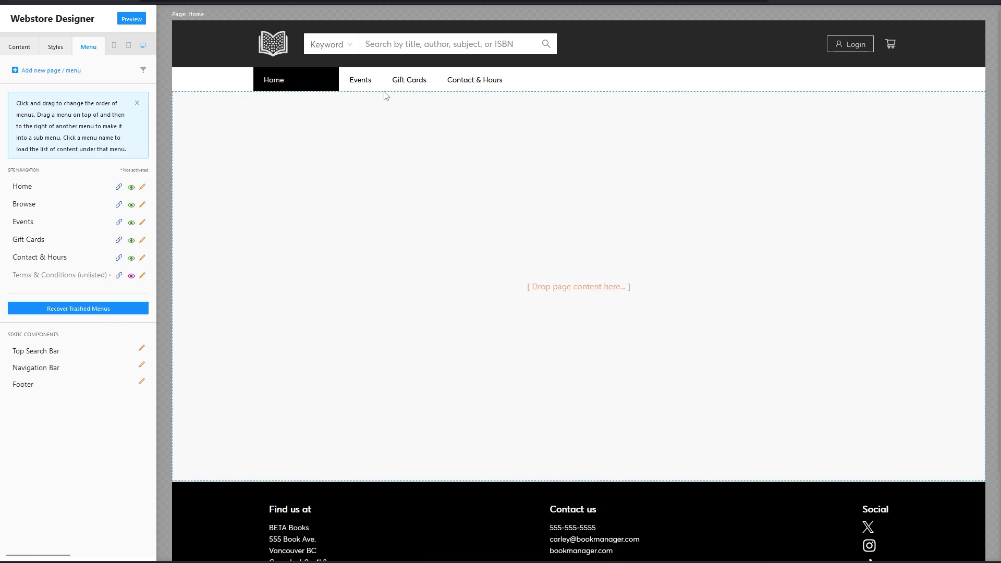
# Step: Set the navigation bar's text colour to Light Silver and its background colour to Dark Grey, keeping the Averta font
pyautogui.click(142, 365)
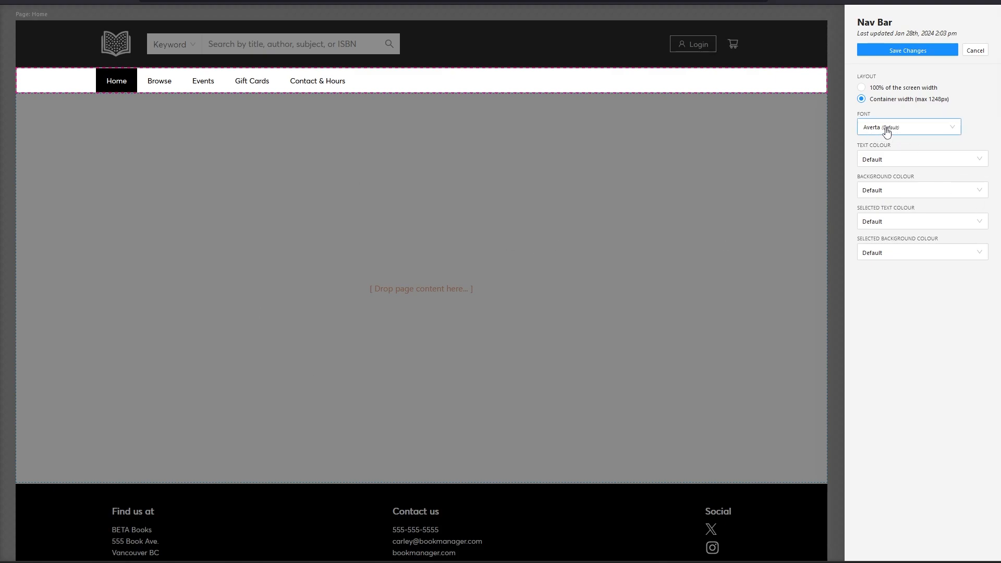
pyautogui.click(950, 132)
pyautogui.click(914, 130)
pyautogui.click(979, 160)
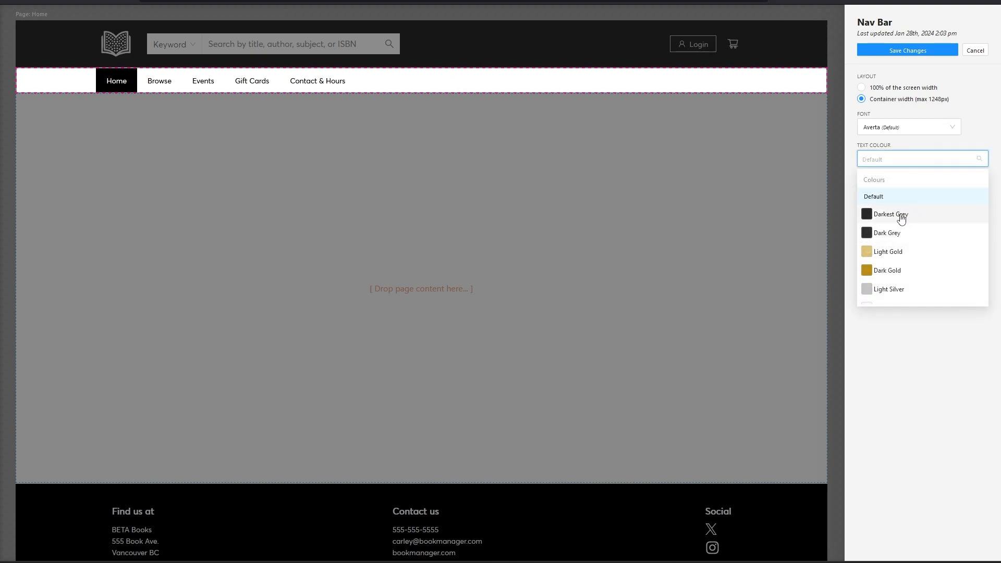
pyautogui.click(889, 289)
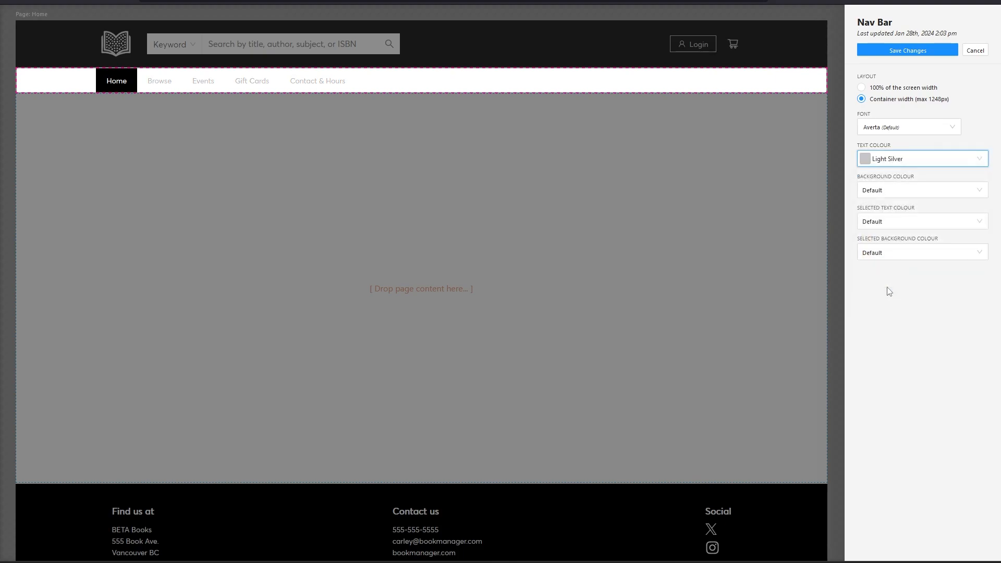
pyautogui.click(968, 190)
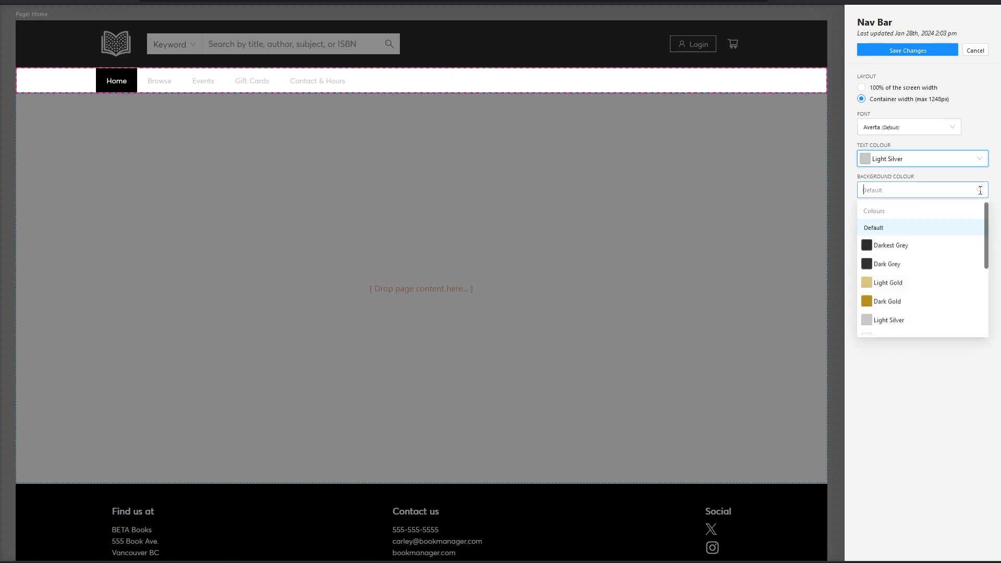
pyautogui.click(889, 265)
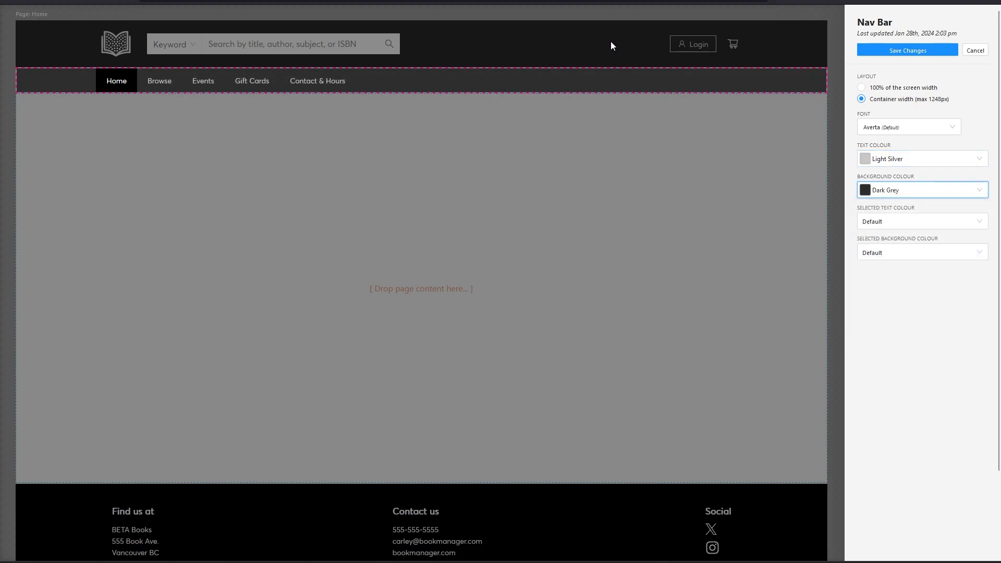
# Step: Set the navigation bar's selected text colour to Light Gold and selected background colour to Dark Grey
pyautogui.click(980, 220)
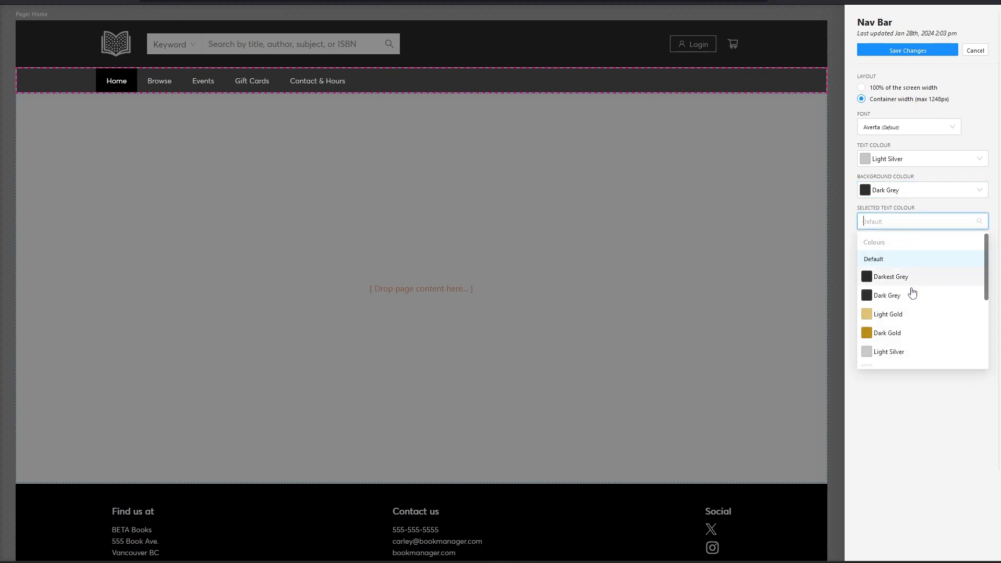
pyautogui.click(883, 317)
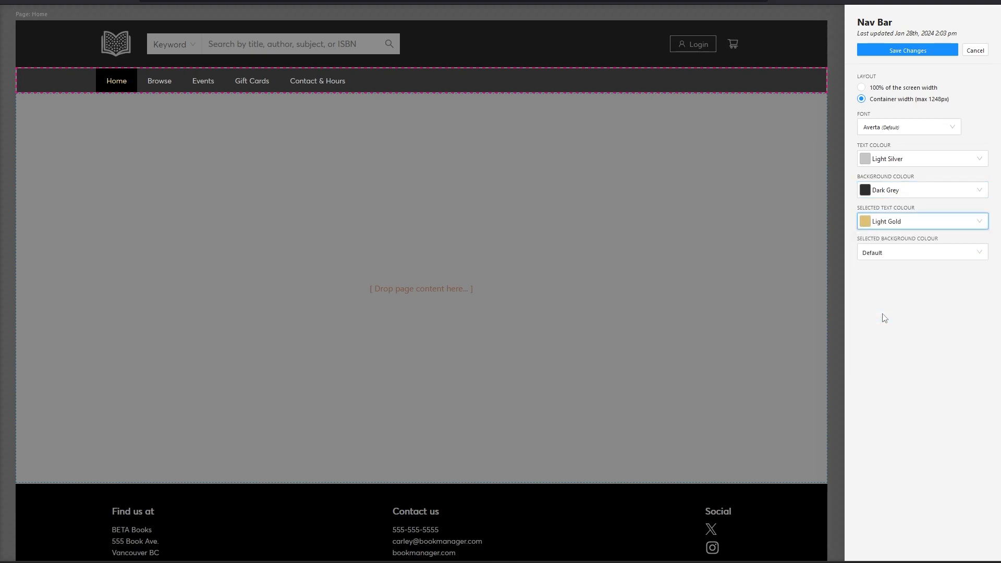
pyautogui.click(923, 253)
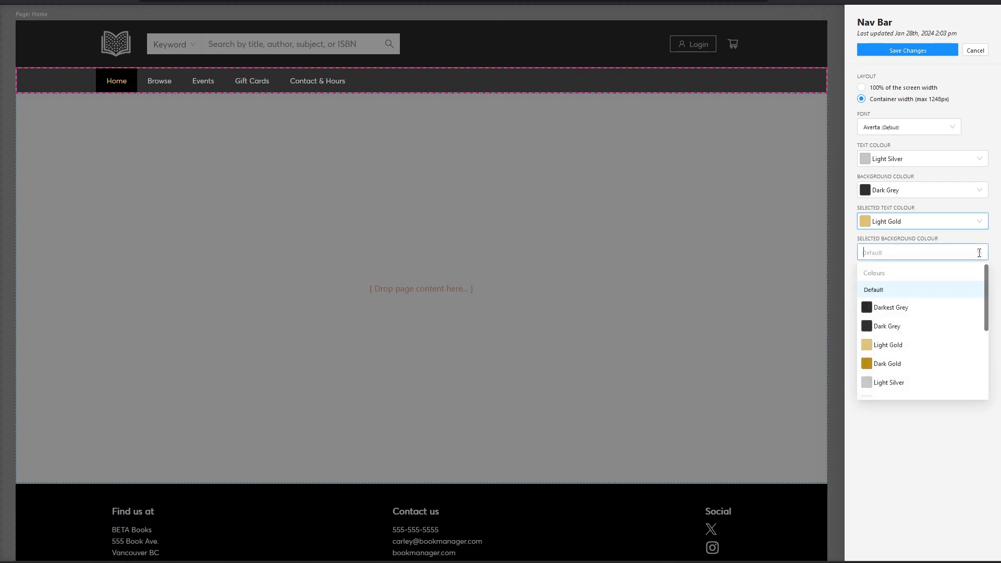
pyautogui.click(892, 327)
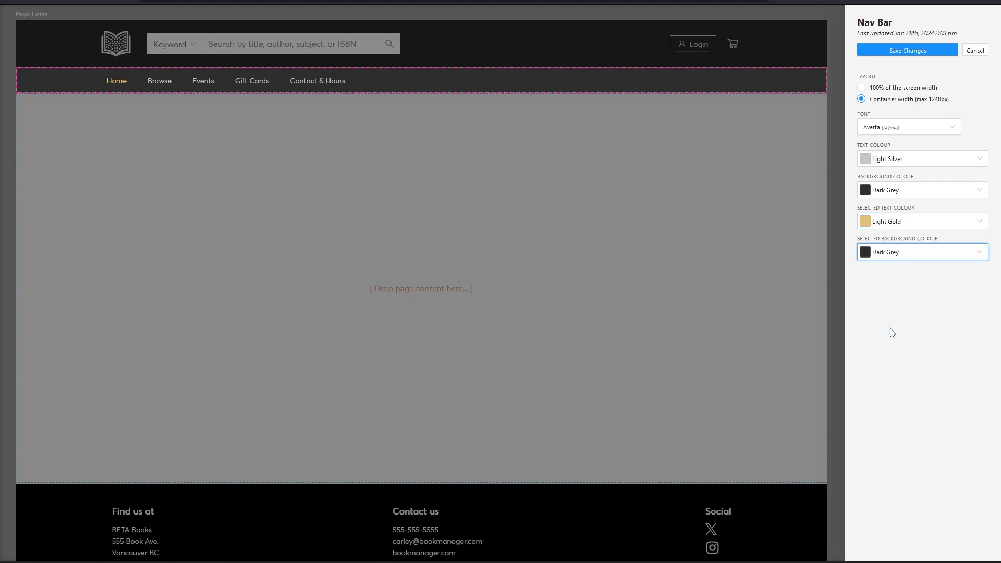
# Step: Try the full screen width layout for the navigation bar, return it to container width, and save the changes
pyautogui.click(897, 51)
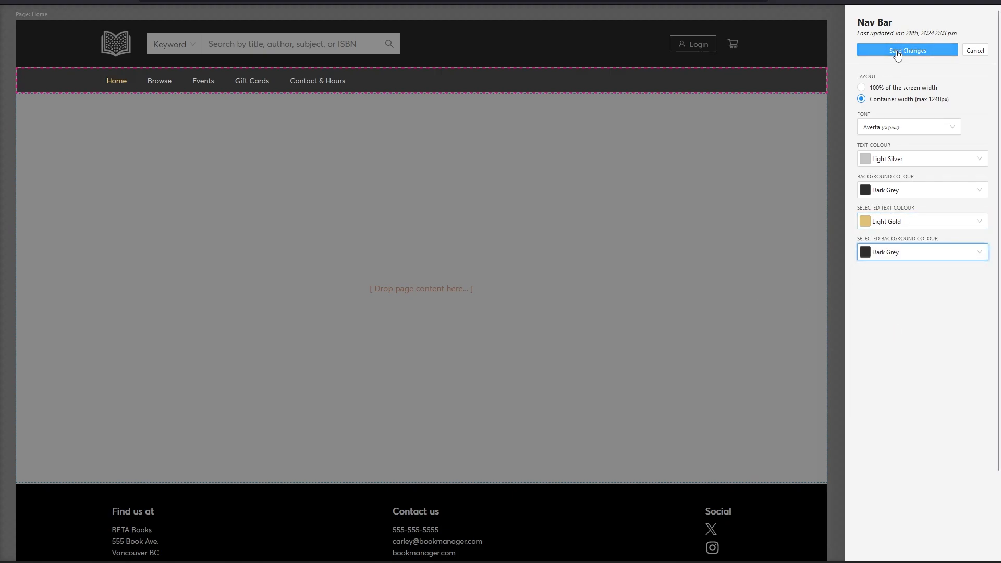
pyautogui.click(861, 87)
pyautogui.click(861, 99)
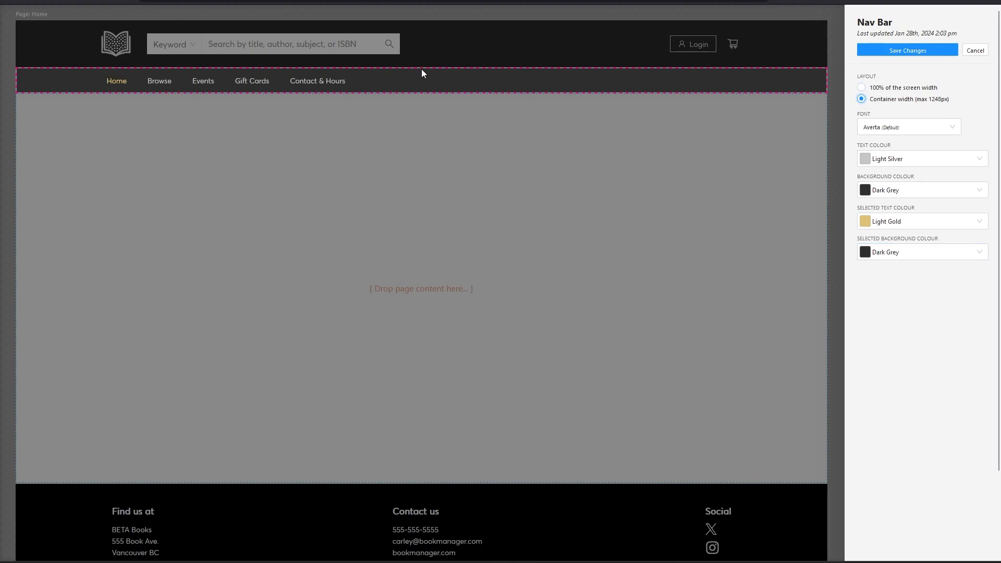
pyautogui.click(892, 49)
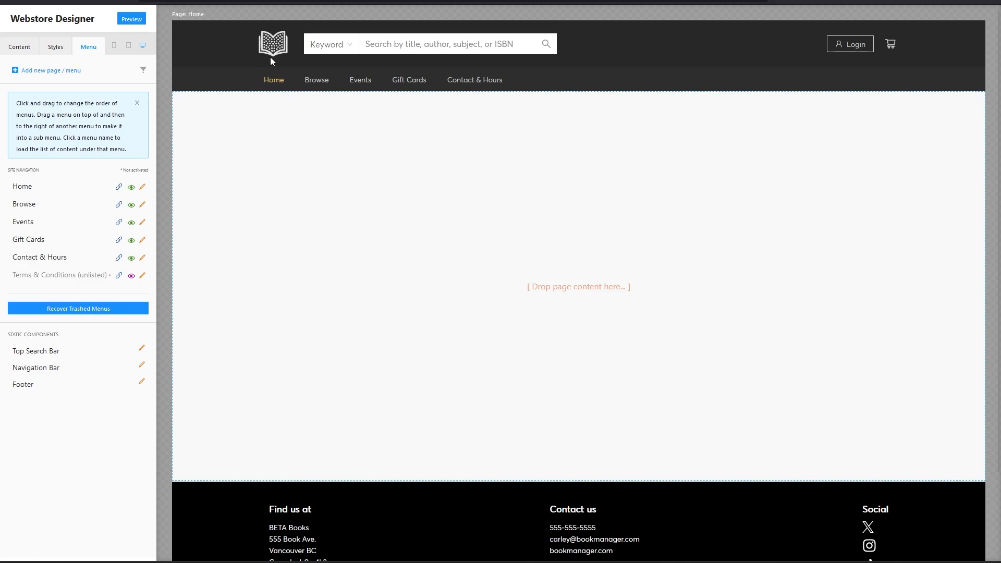
# Step: Set the footer's background colour to Darkest Grey and its text colour to Light Silver
pyautogui.scroll(-2, 359, 213)
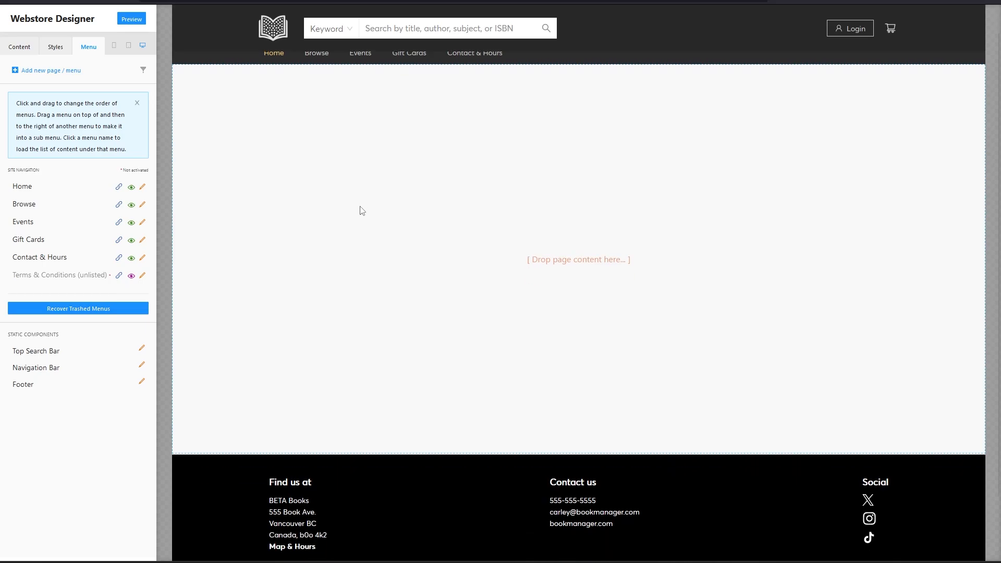
pyautogui.click(141, 381)
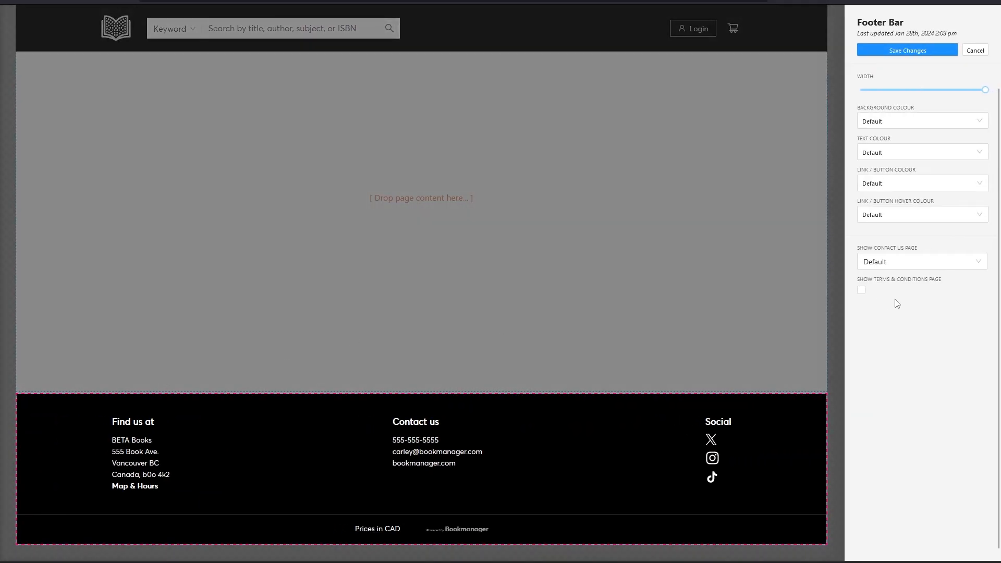
pyautogui.click(984, 121)
pyautogui.click(872, 175)
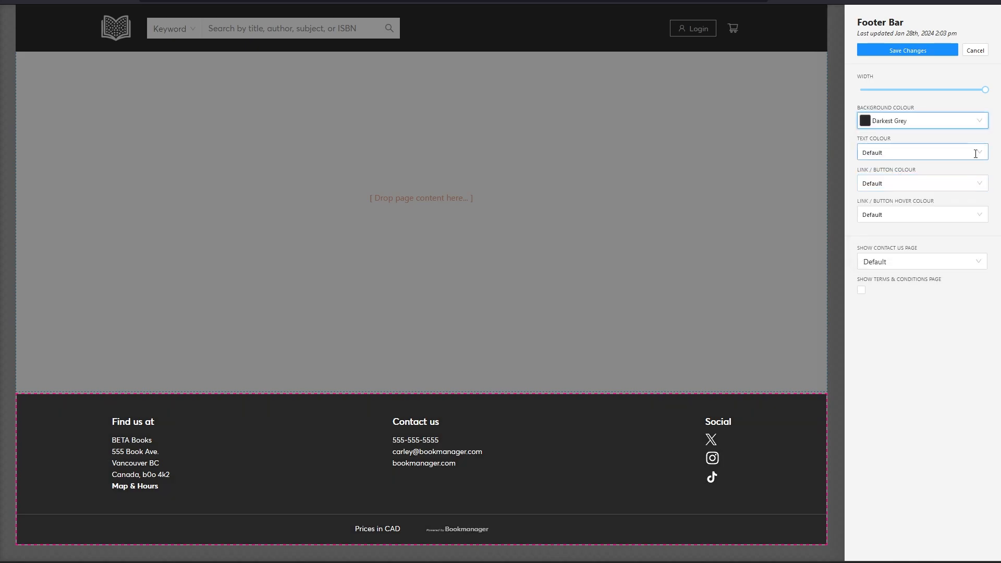
pyautogui.click(976, 153)
pyautogui.click(891, 285)
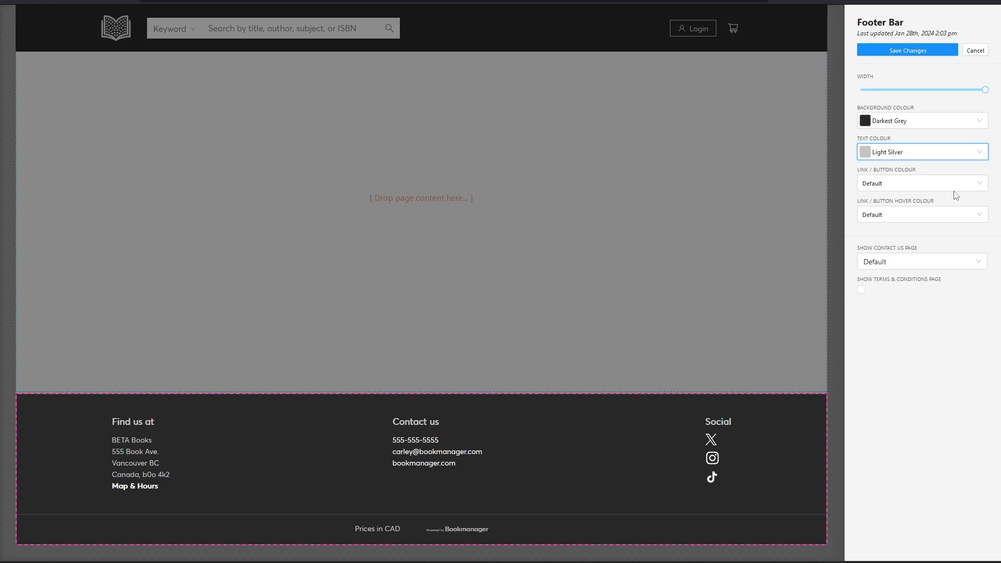
# Step: Set the footer's link and button colour to Light Gold and its hover colour to Dark Gold
pyautogui.click(980, 187)
pyautogui.click(890, 276)
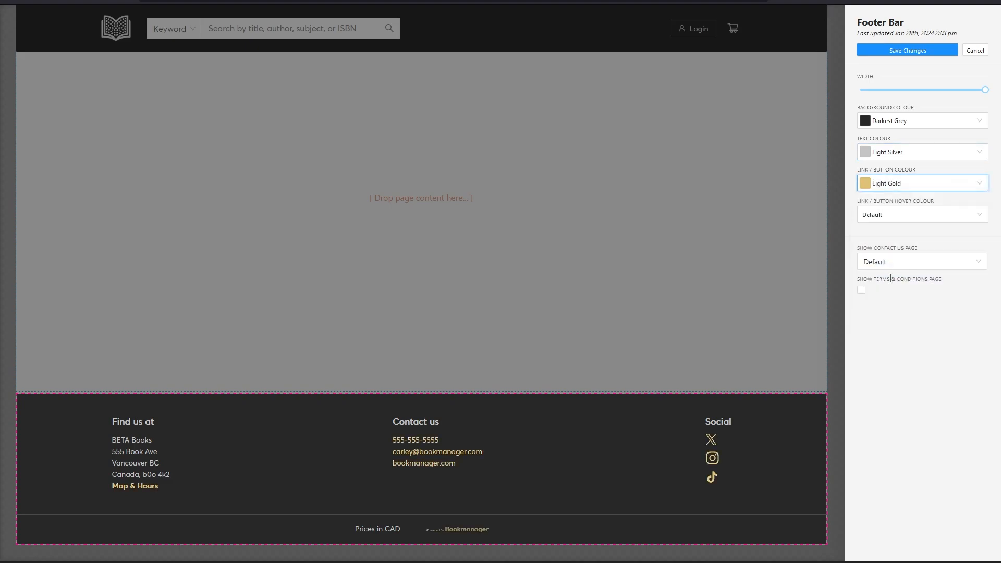
pyautogui.click(965, 210)
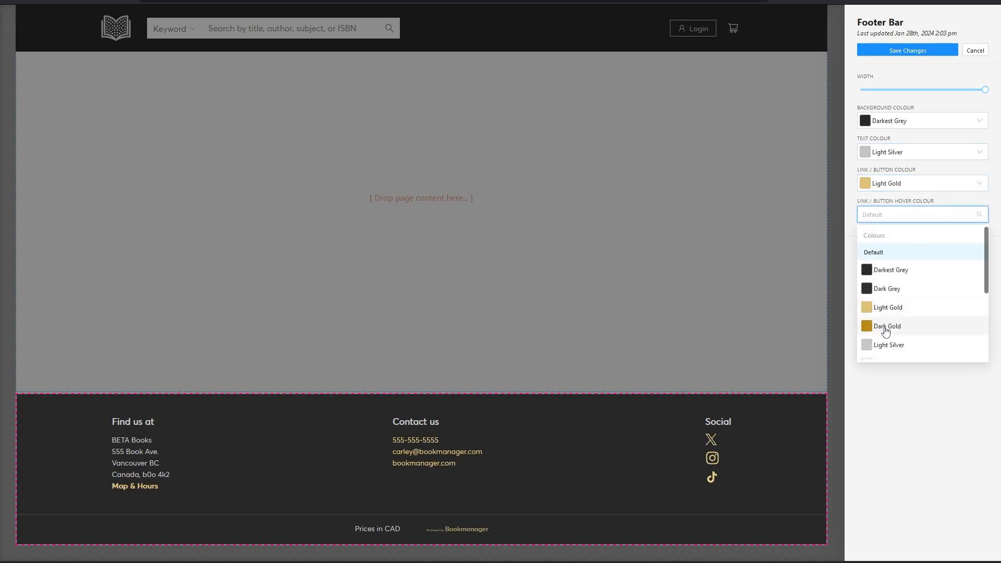
pyautogui.click(885, 324)
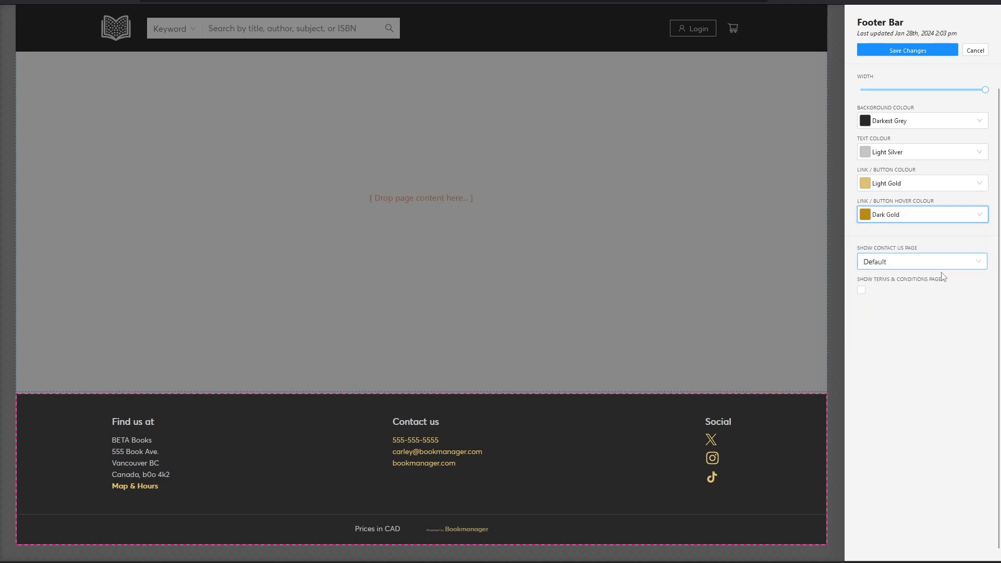
# Step: Reduce the footer's width to about 60%, show the Terms & Conditions page in it, and save the footer
pyautogui.moveTo(985, 89); pyautogui.dragTo(934, 90)
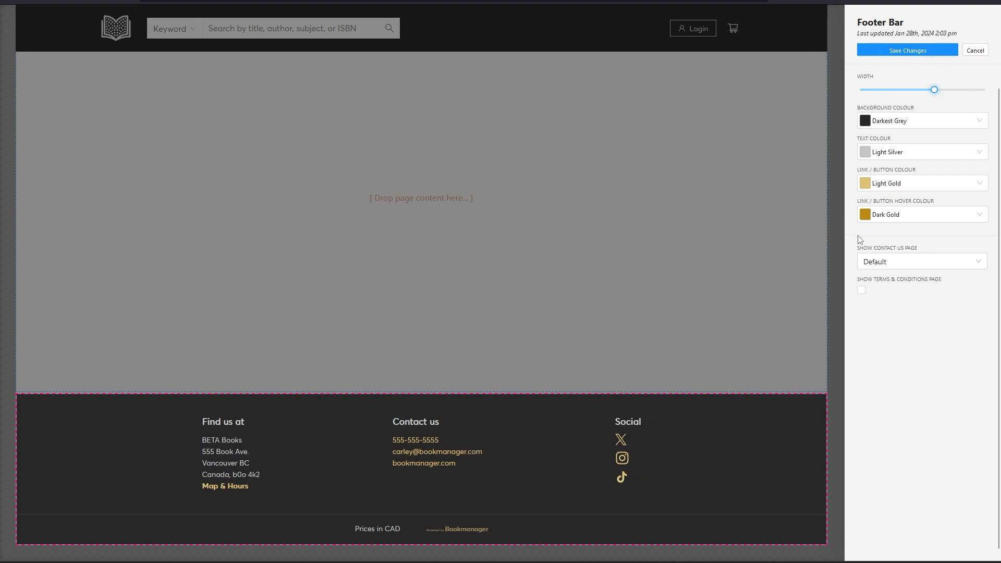
pyautogui.click(862, 290)
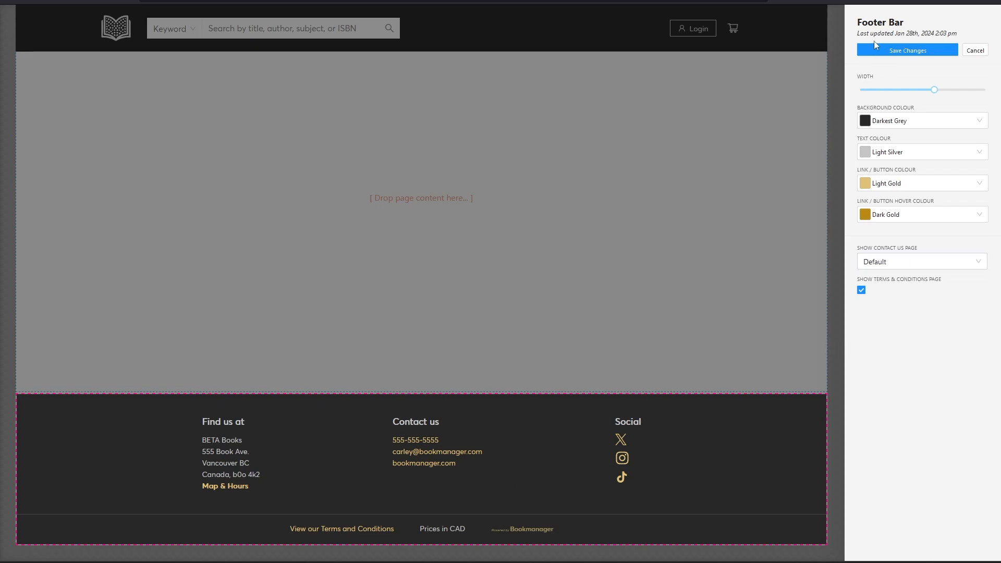
pyautogui.click(904, 50)
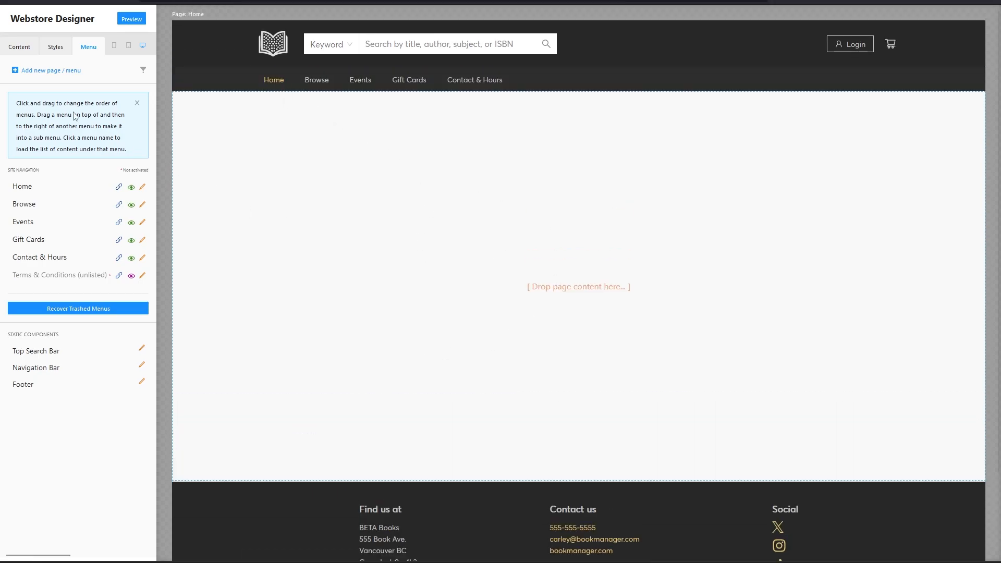
# Step: Add a Text Over Parallax component from the Text & Images components to the empty Home page
pyautogui.click(20, 49)
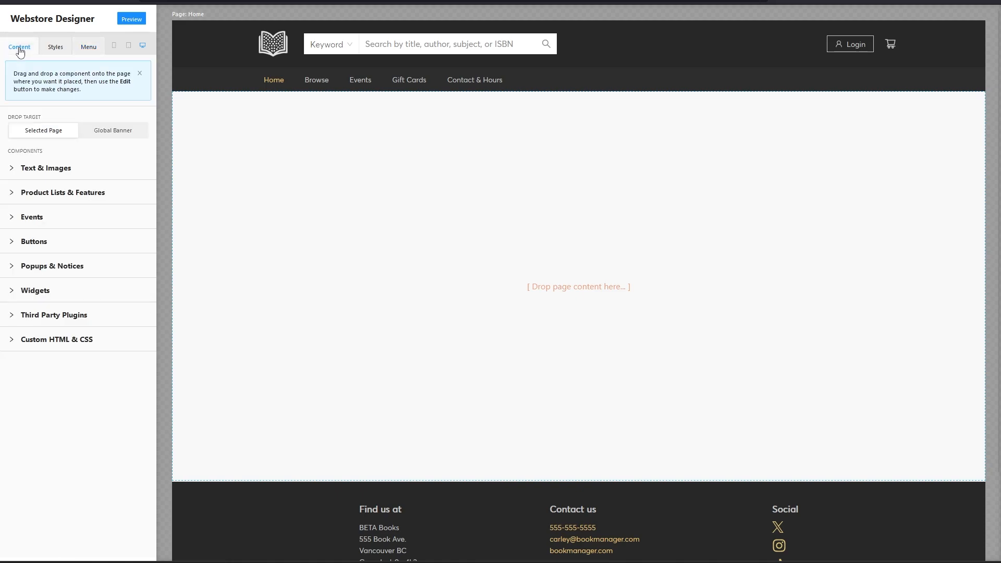
pyautogui.click(33, 170)
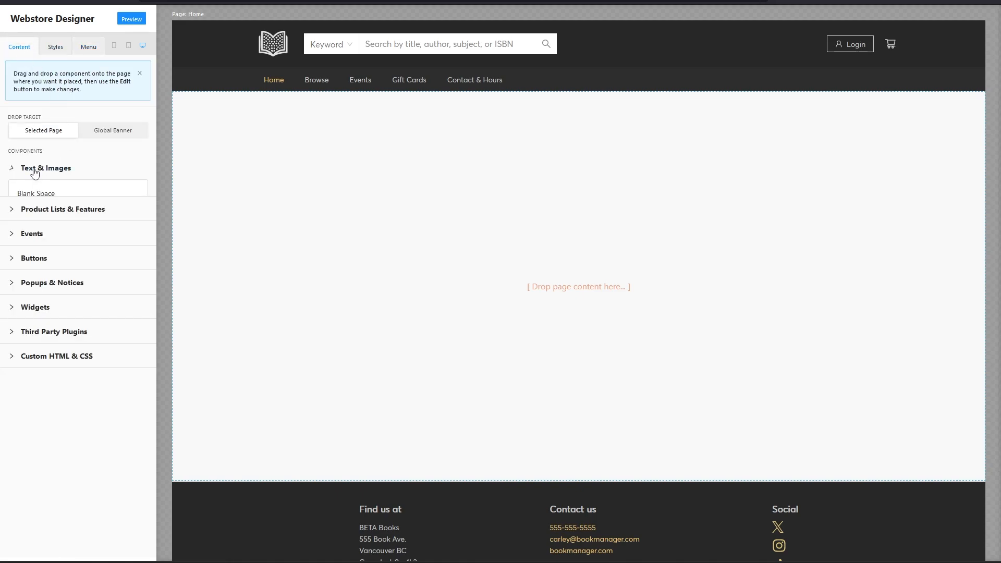
pyautogui.click(34, 170)
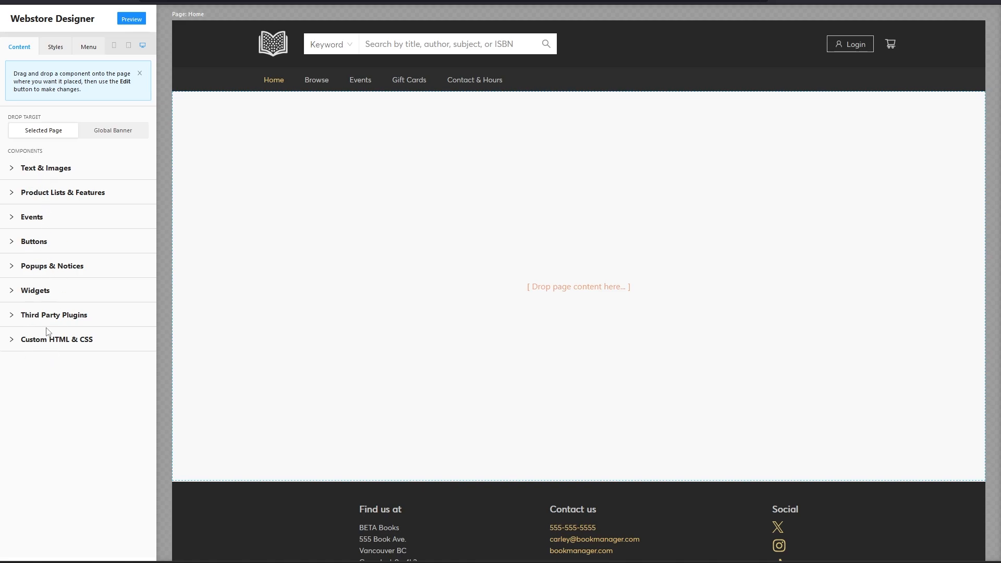
pyautogui.click(50, 190)
pyautogui.click(39, 173)
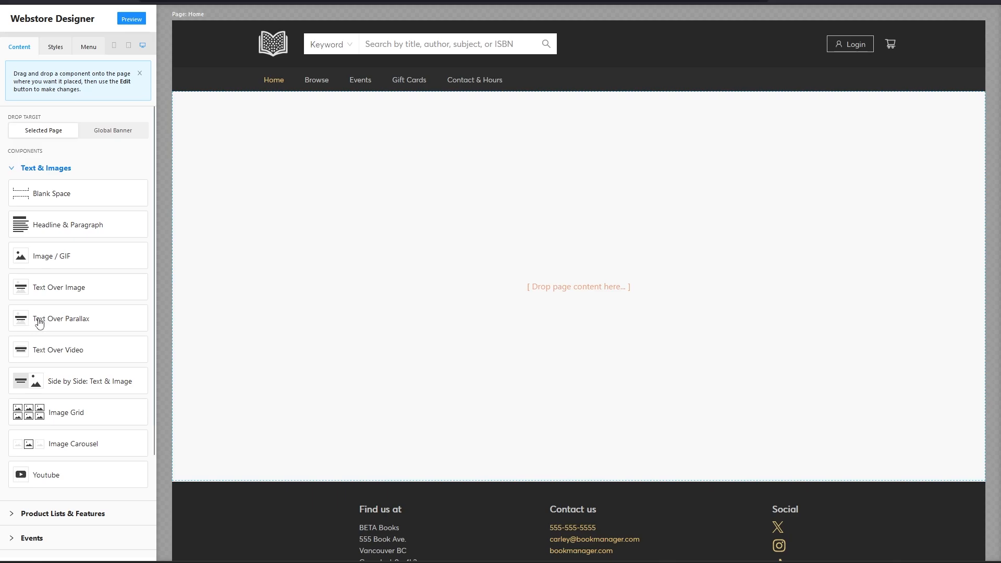
pyautogui.moveTo(42, 324); pyautogui.dragTo(267, 164)
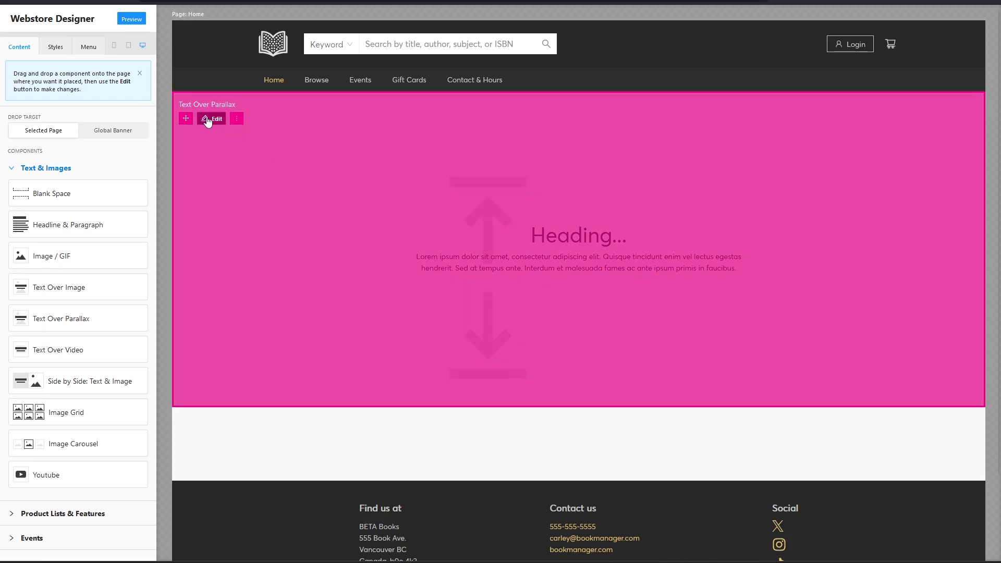
# Step: Open the new Text Over Parallax block for editing and name it Main Banner
pyautogui.click(207, 118)
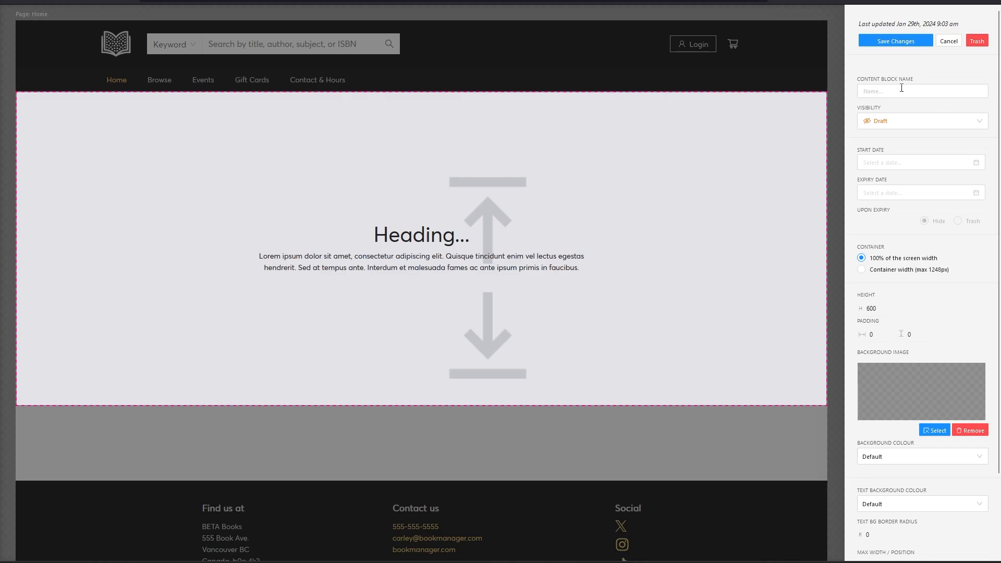
pyautogui.click(885, 89)
pyautogui.write('Main Banner')
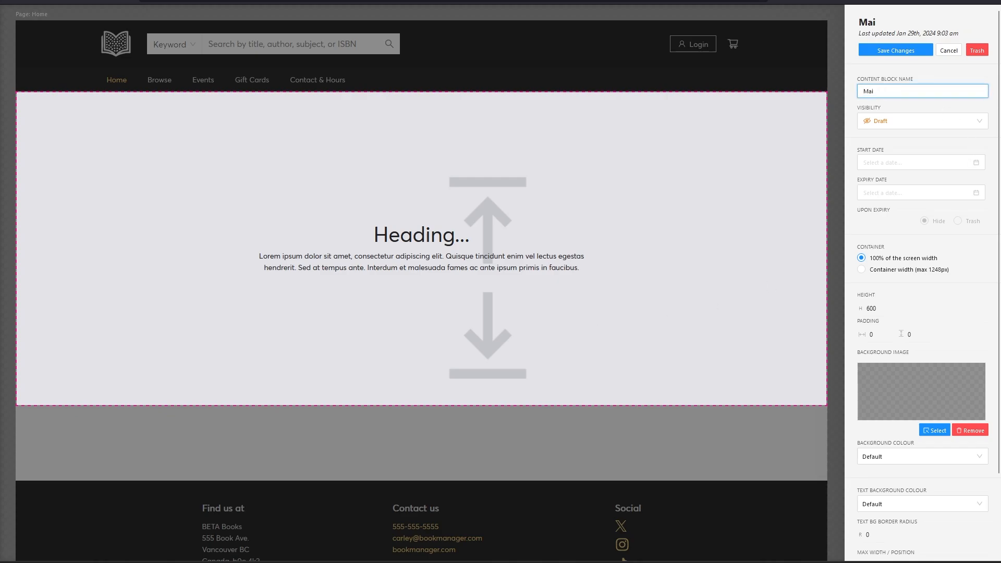
# Step: Try the Container width (max 1248px) option for the banner and return it to 100% of the screen width
pyautogui.click(949, 123)
pyautogui.click(909, 129)
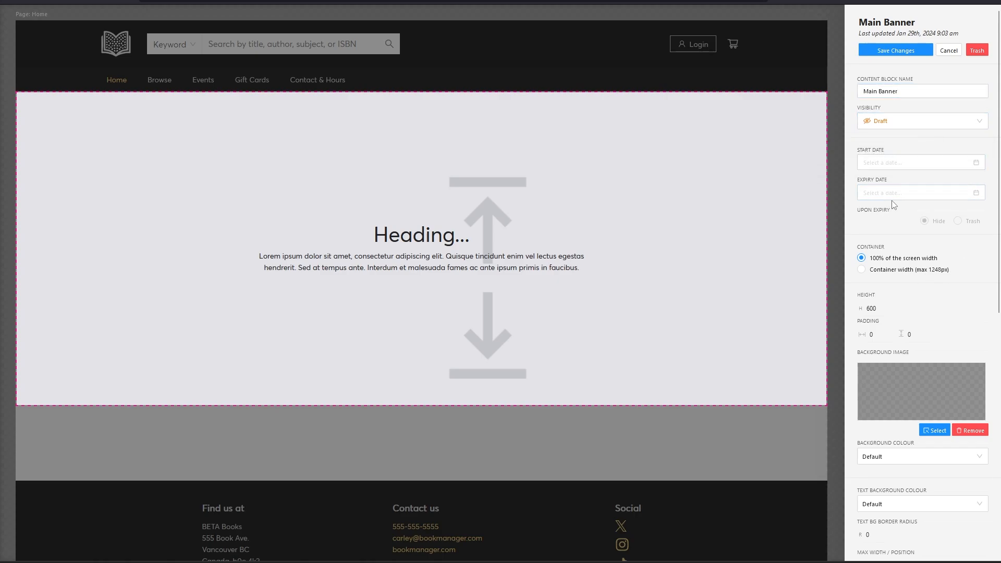
pyautogui.scroll(-1, 882, 268)
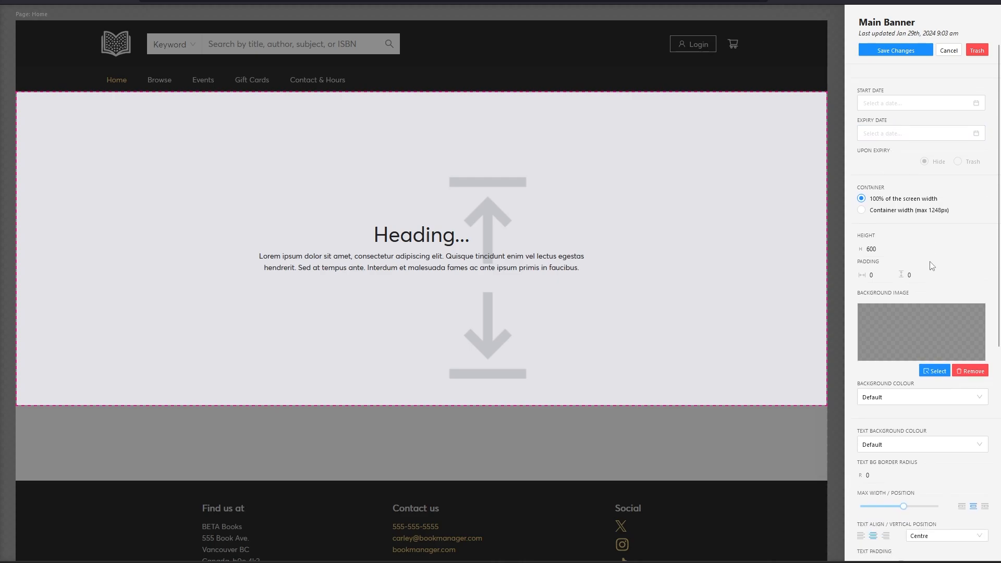
pyautogui.click(883, 211)
pyautogui.click(873, 200)
# Step: Set the Main Banner block's height to 500
pyautogui.scroll(-1, 945, 240)
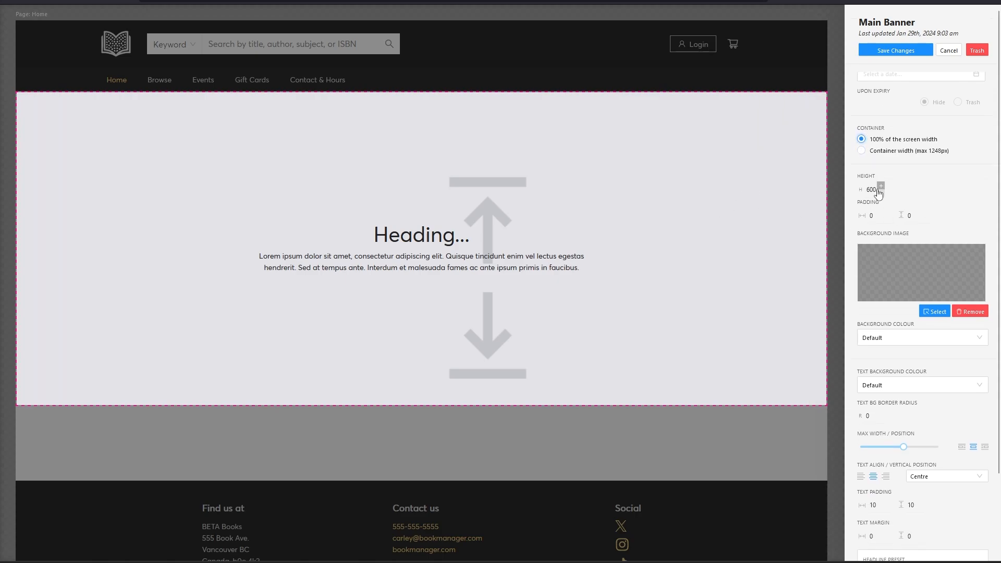
pyautogui.doubleClick(872, 190)
pyautogui.write('500')
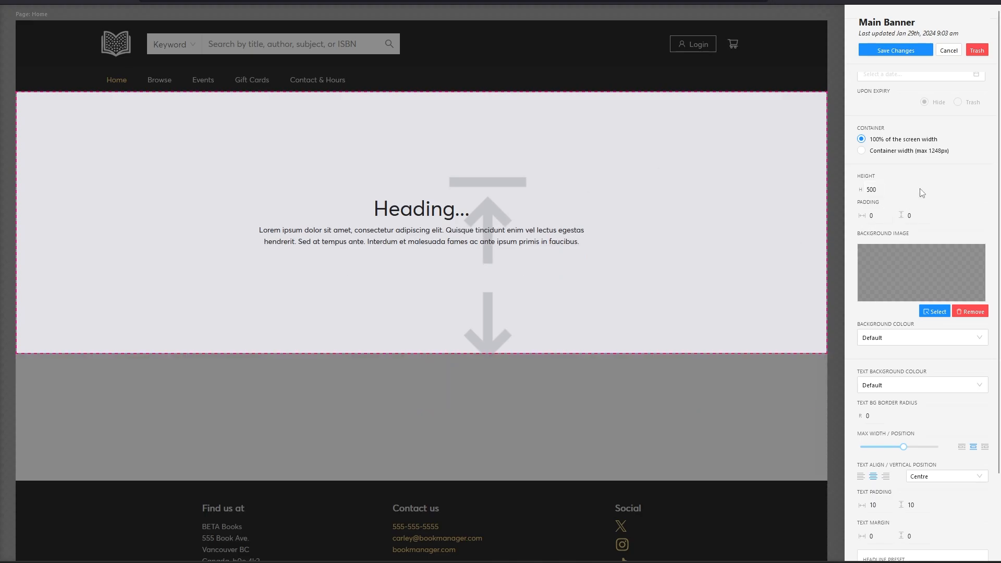
# Step: Upload the Parallax Image file to the media gallery as the banner's background image
pyautogui.scroll(-2, 922, 219)
pyautogui.scroll(1, 931, 245)
pyautogui.click(933, 253)
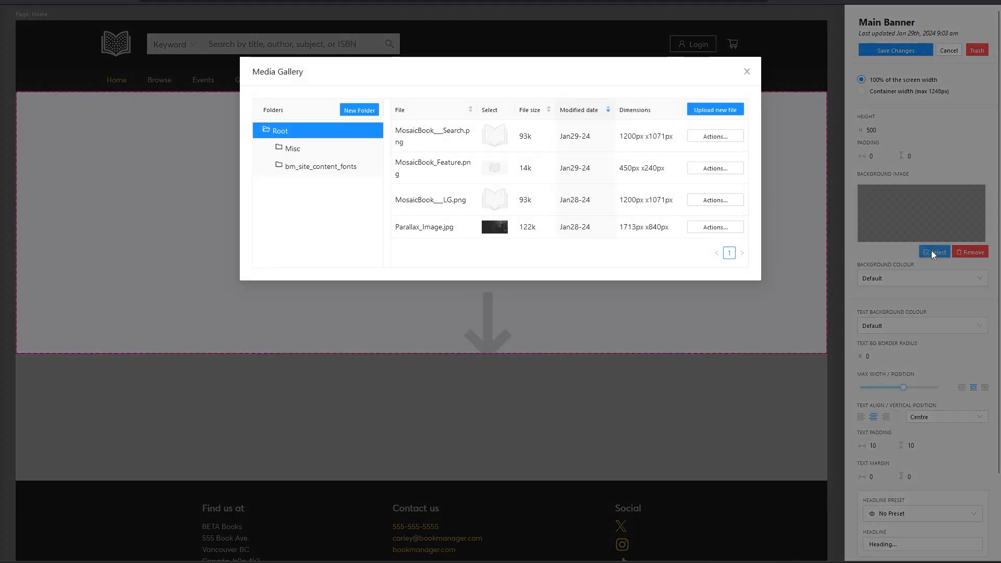
pyautogui.click(707, 110)
pyautogui.click(442, 342)
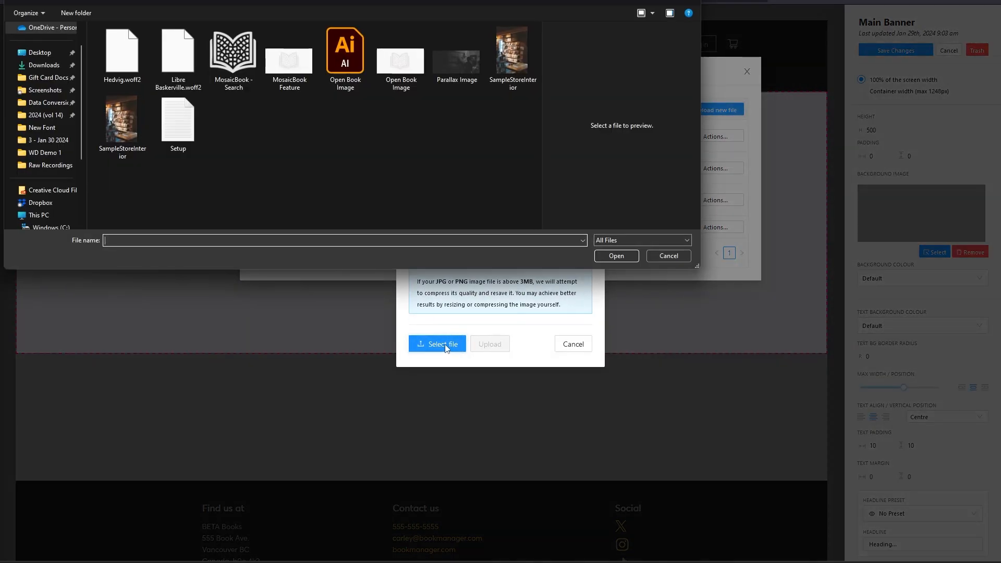
pyautogui.click(453, 64)
pyautogui.click(616, 256)
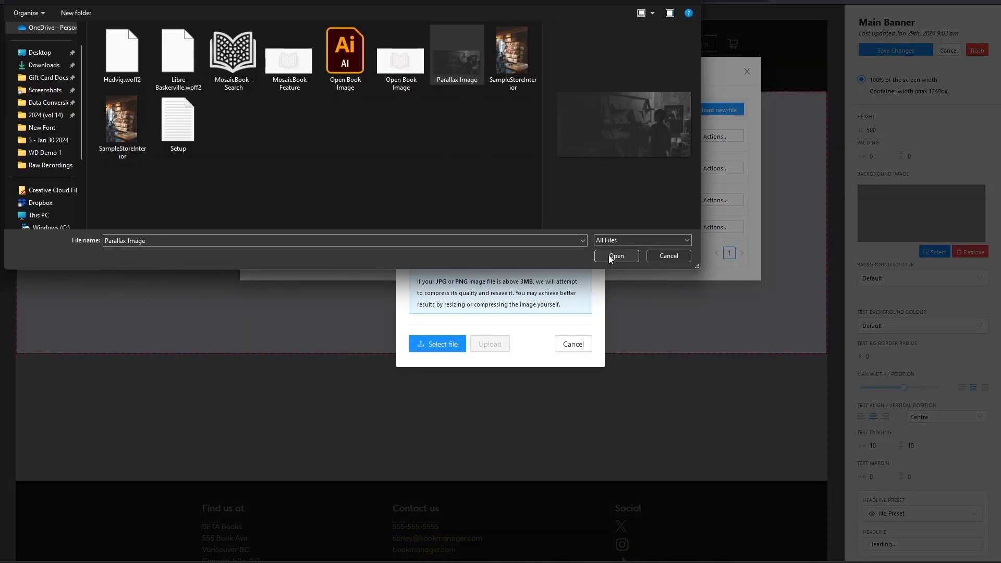
pyautogui.click(490, 313)
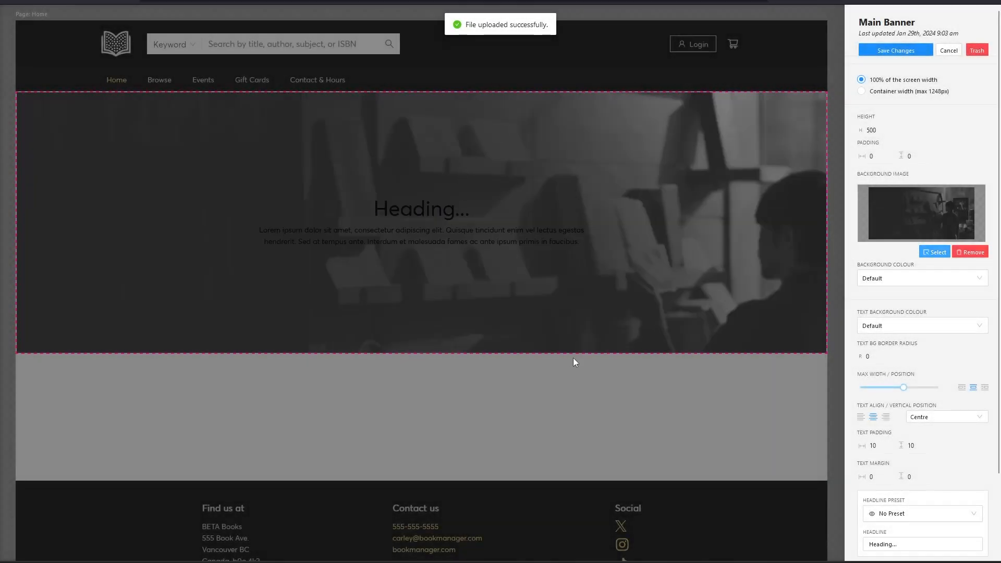
# Step: Examine how the banner's parallax background moves while the Home page scrolls
pyautogui.scroll(-2, 520, 398)
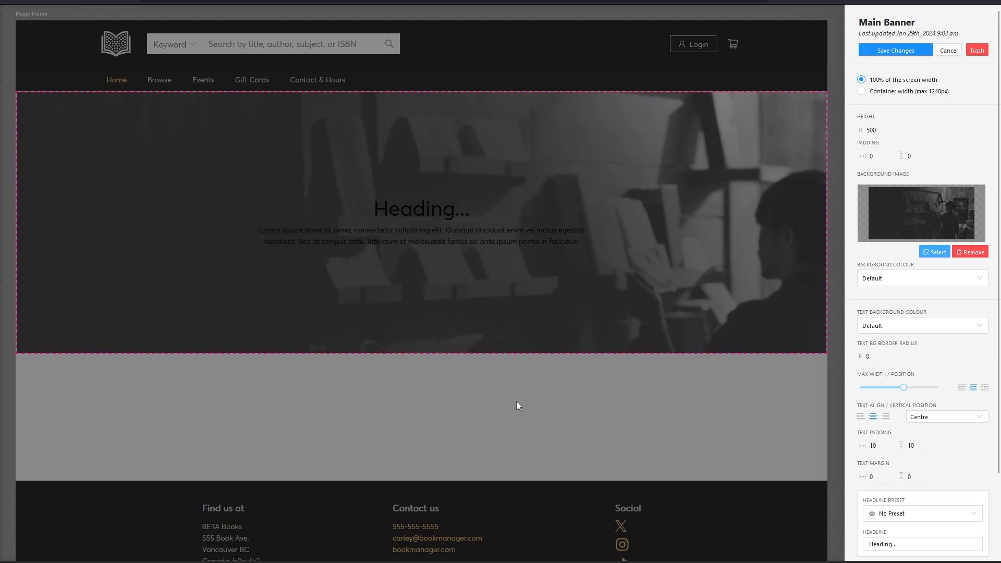
pyautogui.scroll(2, 513, 407)
pyautogui.scroll(-1, 519, 367)
pyautogui.scroll(1, 510, 370)
pyautogui.scroll(-2, 568, 299)
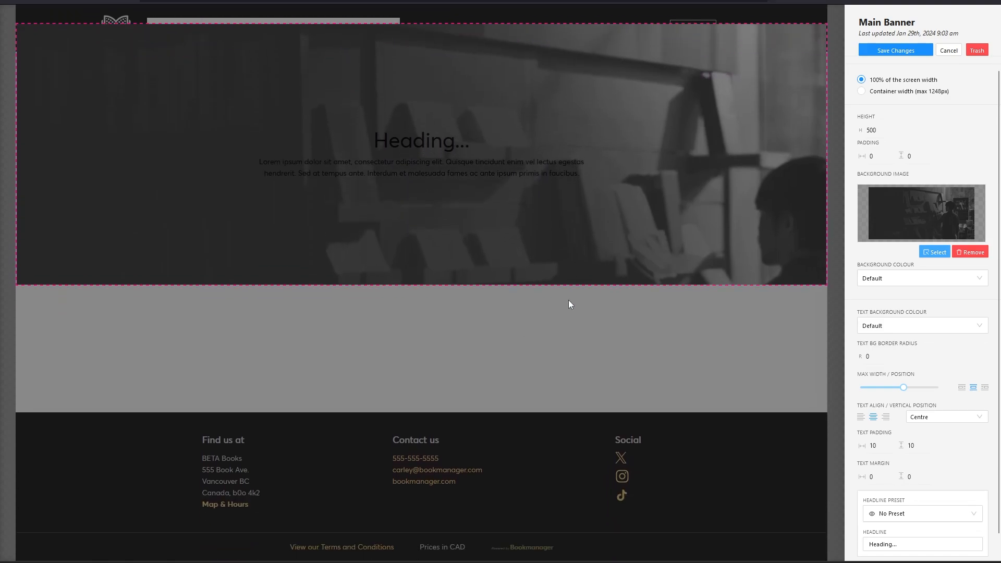
pyautogui.scroll(2, 539, 302)
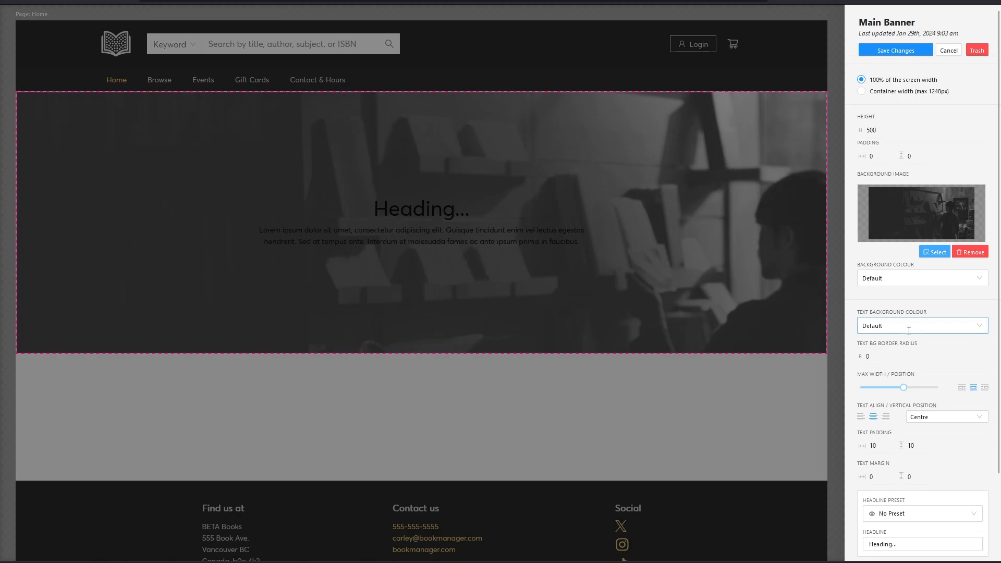
# Step: Narrow the banner text's max width slightly, and set both its position and its text alignment to left
pyautogui.scroll(-3, 874, 302)
pyautogui.scroll(-2, 910, 315)
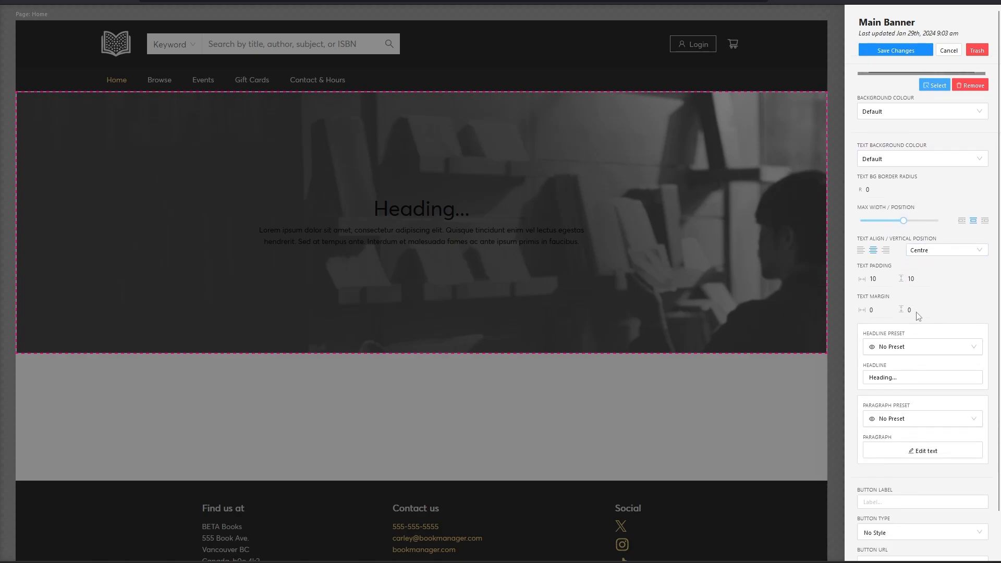
pyautogui.moveTo(903, 213)
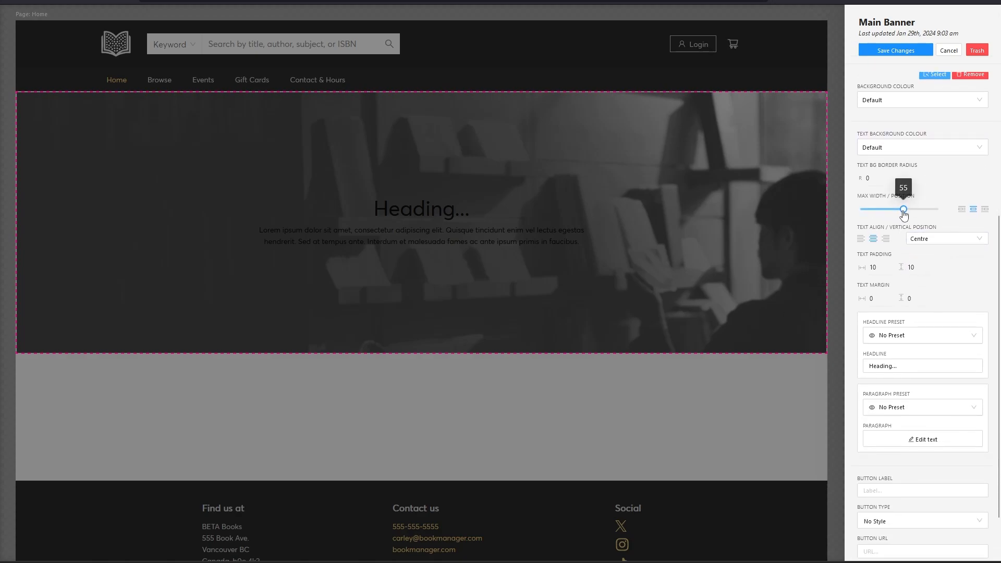
pyautogui.moveTo(903, 213)
pyautogui.mouseDown()
pyautogui.moveTo(880, 210)
pyautogui.moveTo(899, 211)
pyautogui.mouseUp()
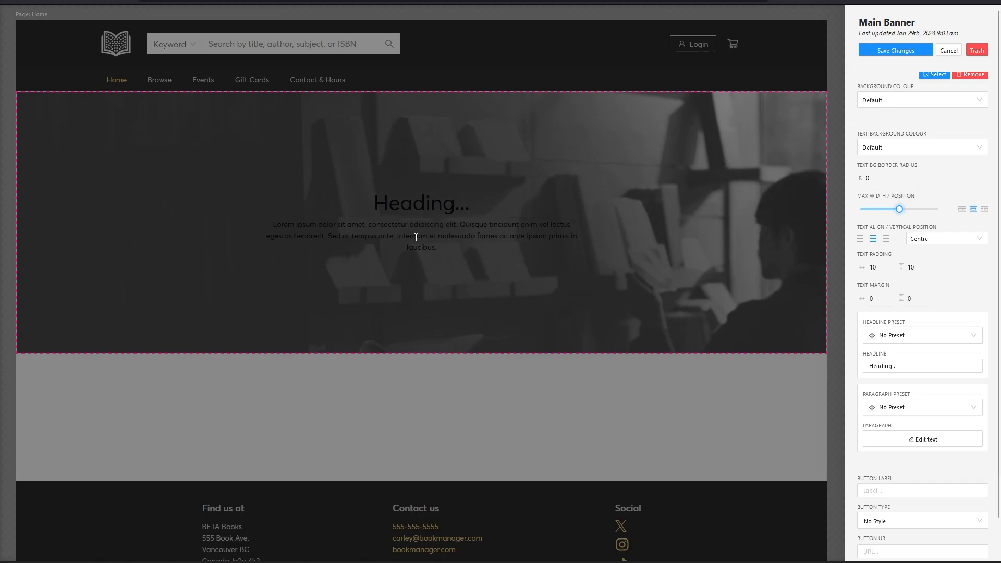
pyautogui.click(962, 209)
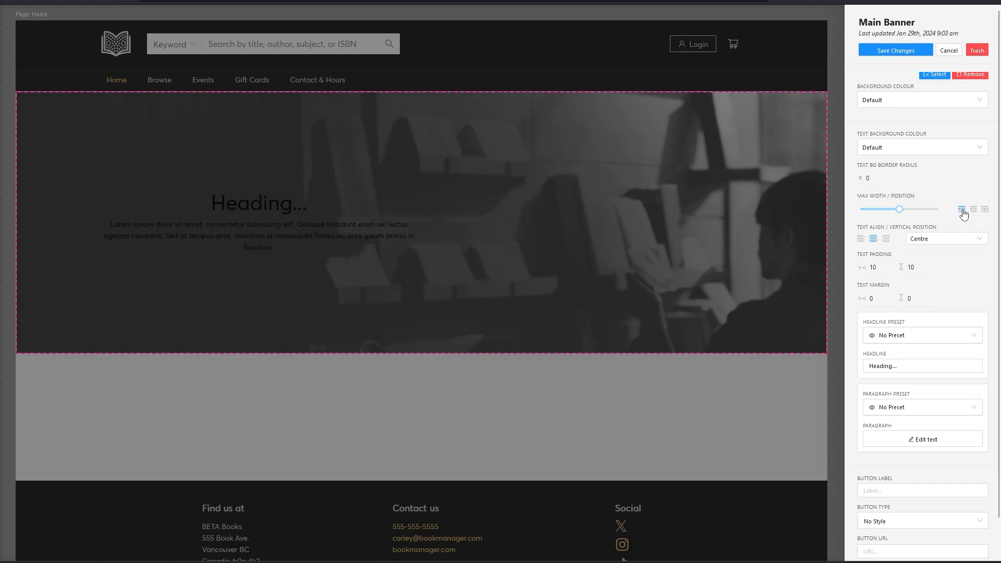
pyautogui.click(860, 240)
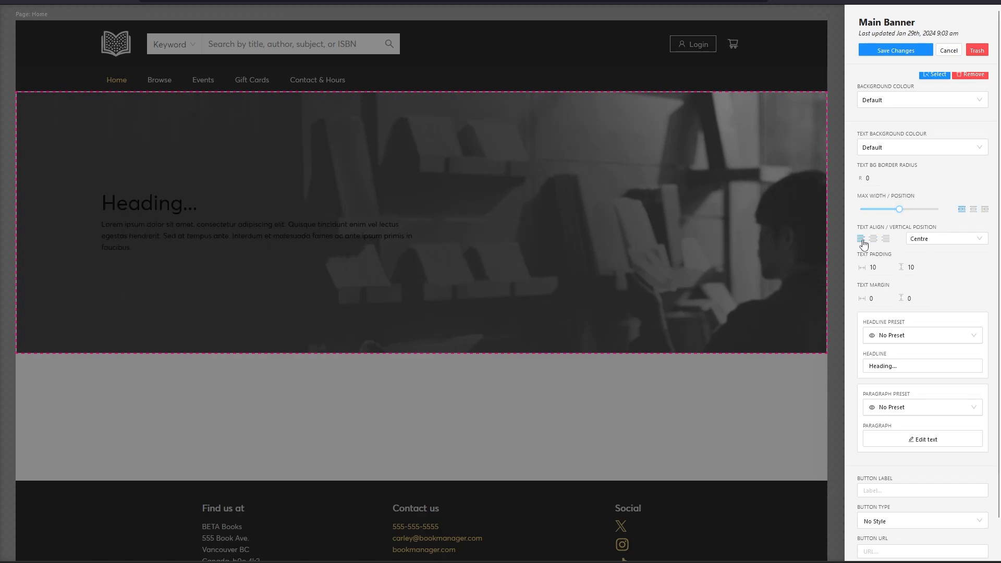
# Step: Try a larger horizontal text padding for the banner and return it to 10
pyautogui.scroll(-2, 954, 282)
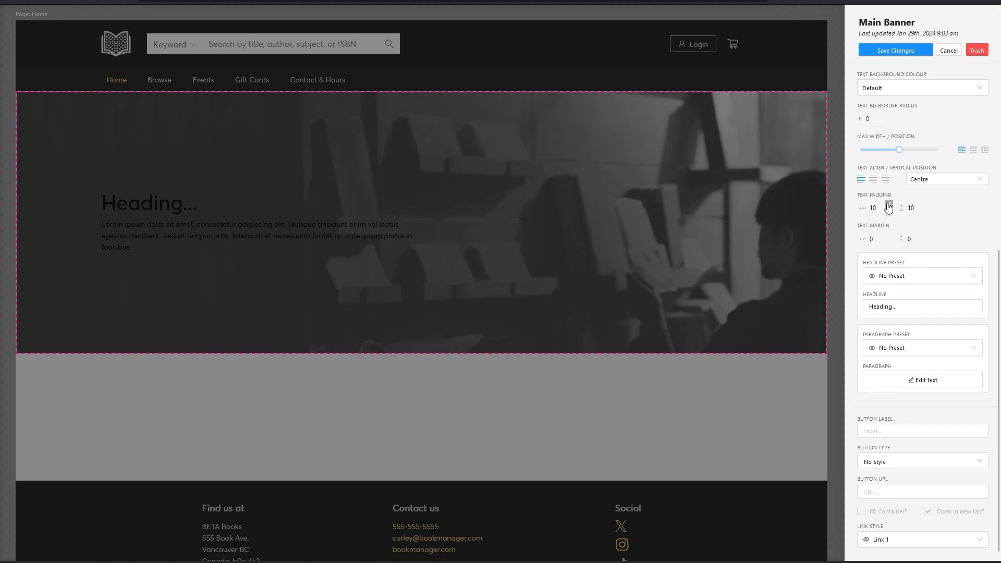
pyautogui.click(889, 205)
pyautogui.click(888, 206)
pyautogui.click(889, 206)
pyautogui.click(889, 205)
pyautogui.click(889, 211)
pyautogui.click(889, 211)
pyautogui.click(889, 211)
pyautogui.click(889, 211)
# Step: Set the banner's horizontal text margin to 15 and apply the Headline - Lrg Light preset to its headline
pyautogui.moveTo(890, 235); pyautogui.dragTo(891, 238)
pyautogui.scroll(-1, 951, 228)
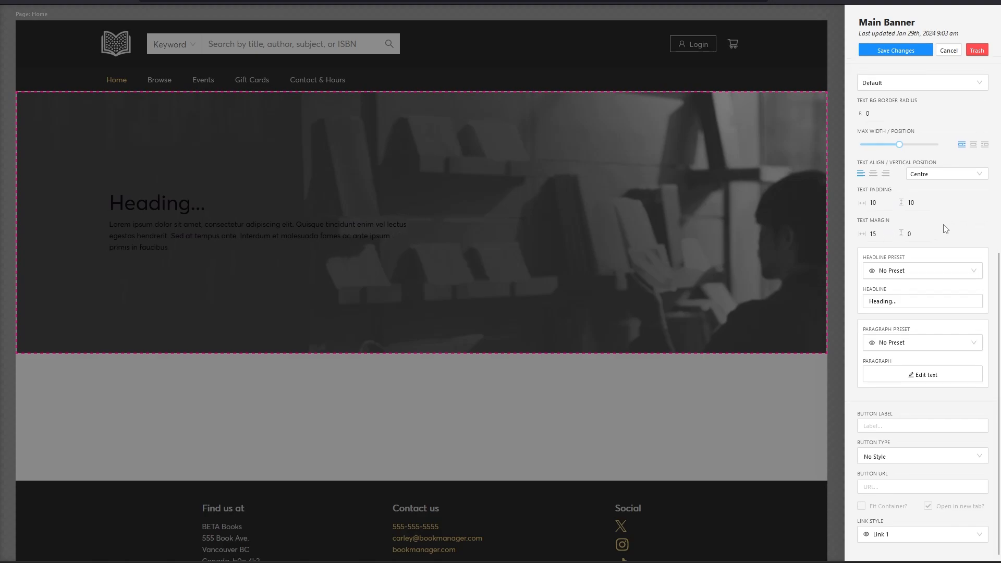
pyautogui.click(962, 273)
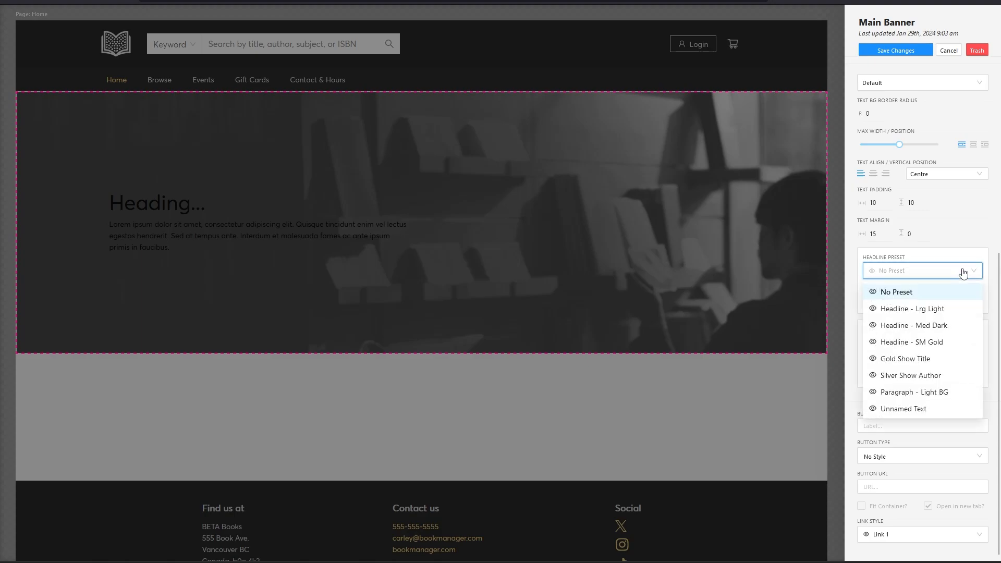
pyautogui.click(911, 314)
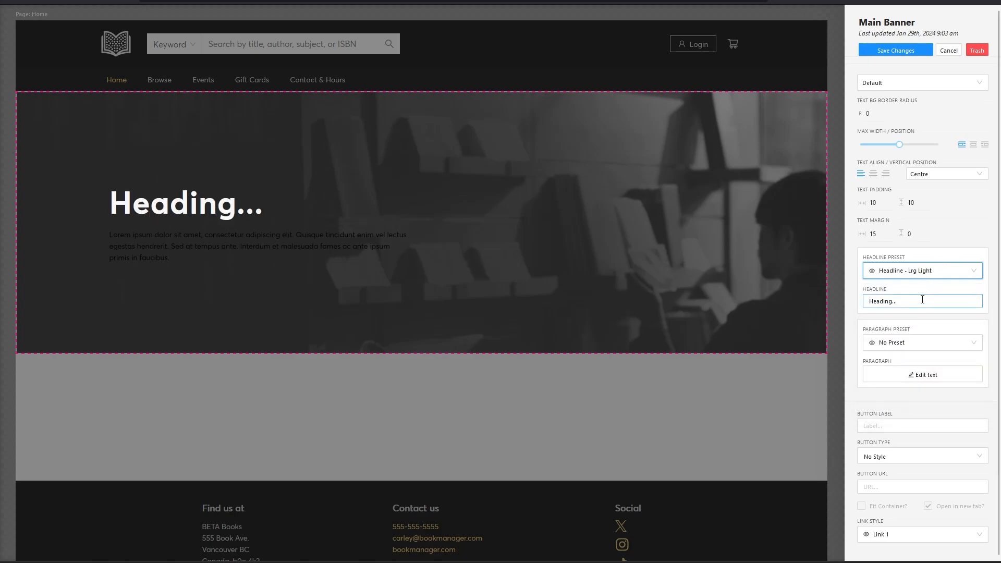
# Step: Replace the banner's placeholder headline with "Unleash Curiosity"
pyautogui.moveTo(926, 300); pyautogui.dragTo(824, 308)
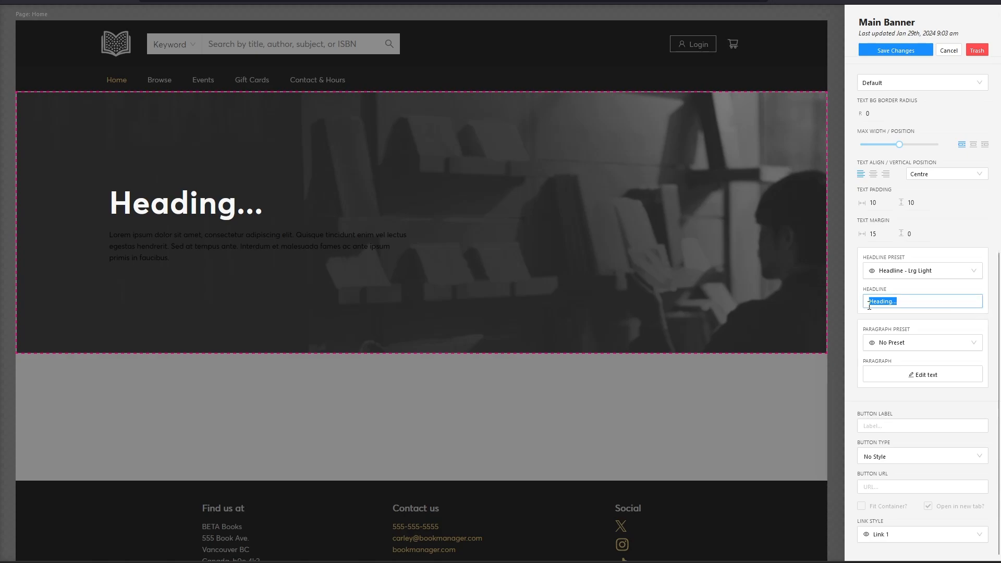
pyautogui.moveTo(909, 298); pyautogui.dragTo(843, 306)
pyautogui.write('Un')
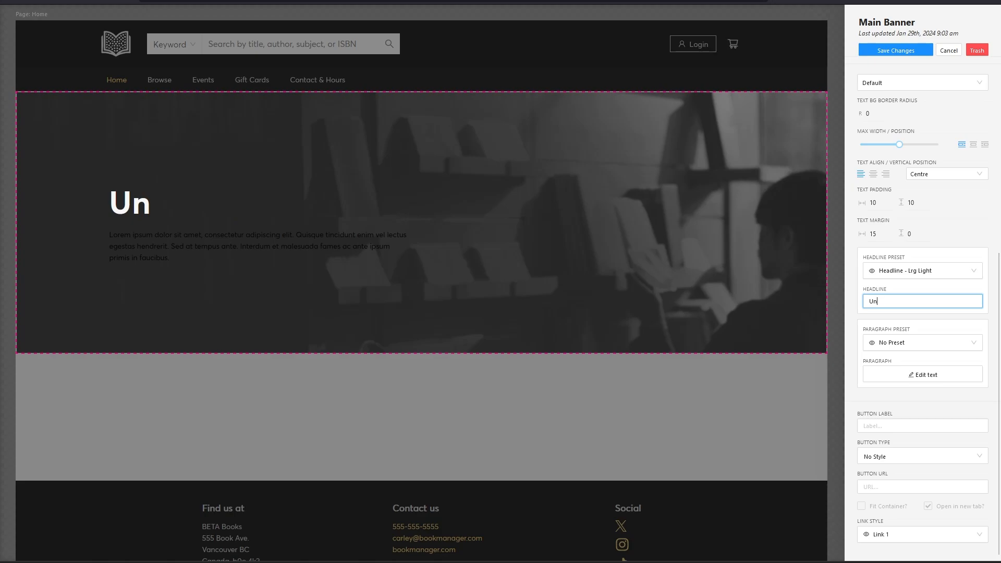
pyautogui.write('leash C')
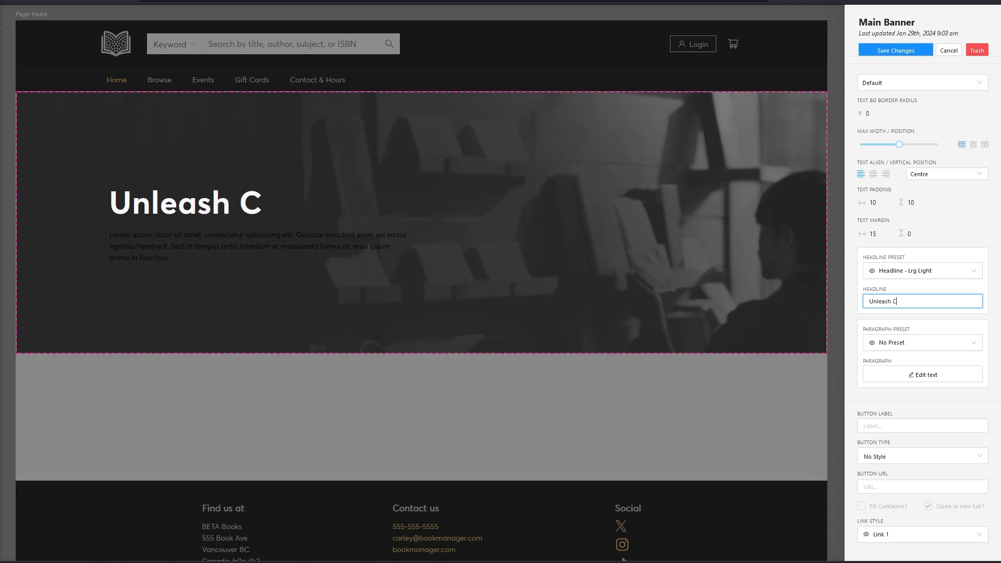
pyautogui.write('urios')
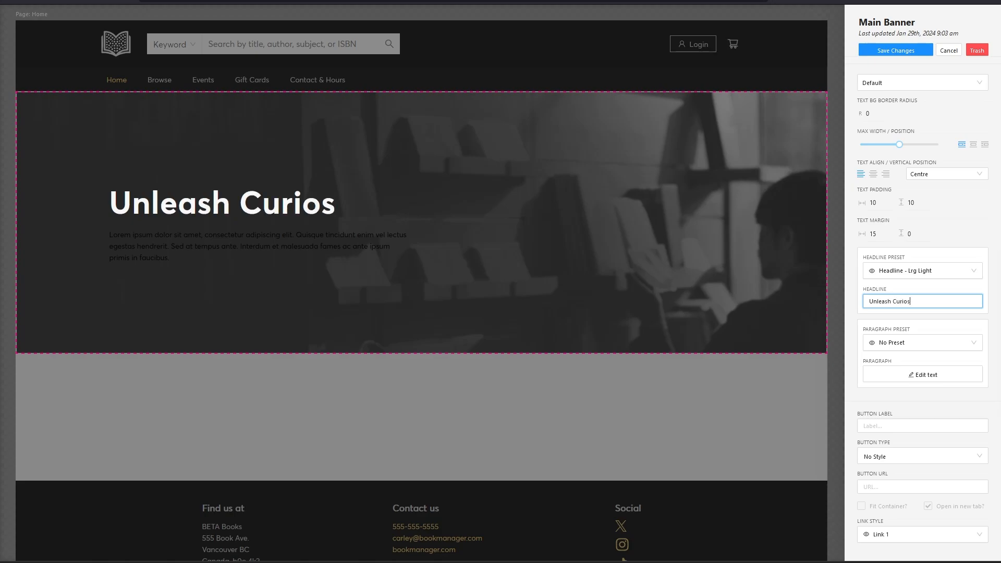
pyautogui.write('ity')
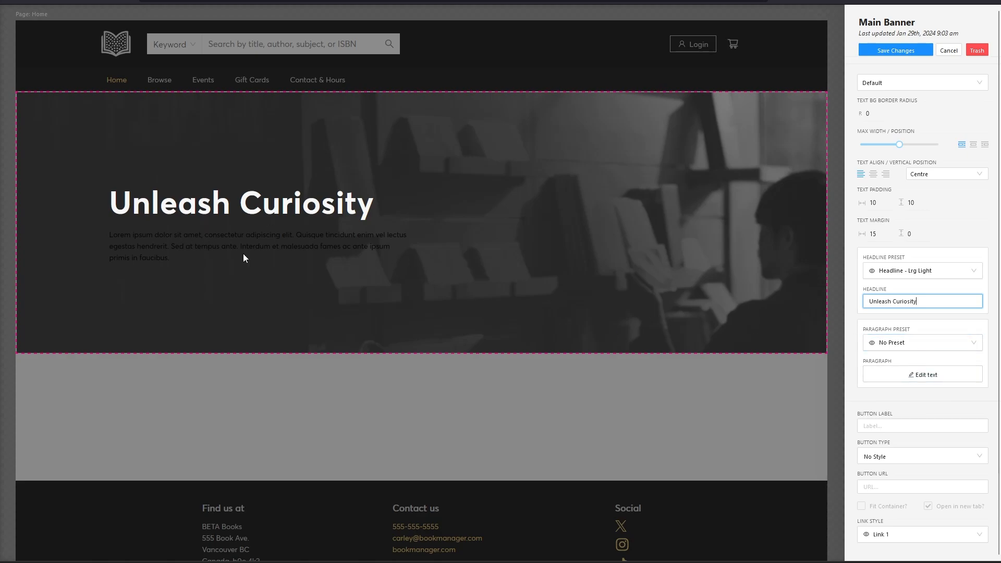
# Step: Apply the Paragraph - Light BG preset to the banner's paragraph
pyautogui.click(967, 345)
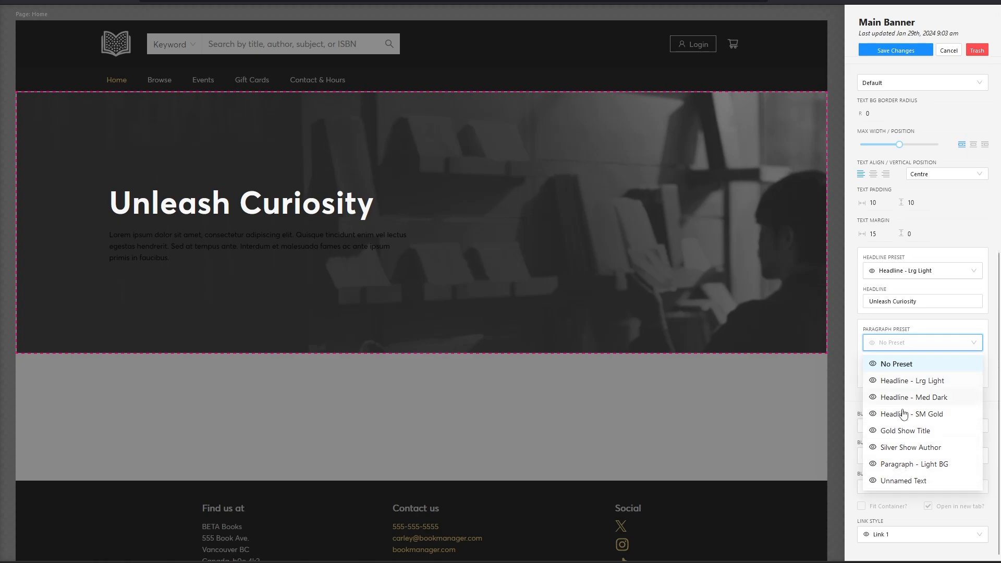
pyautogui.click(915, 465)
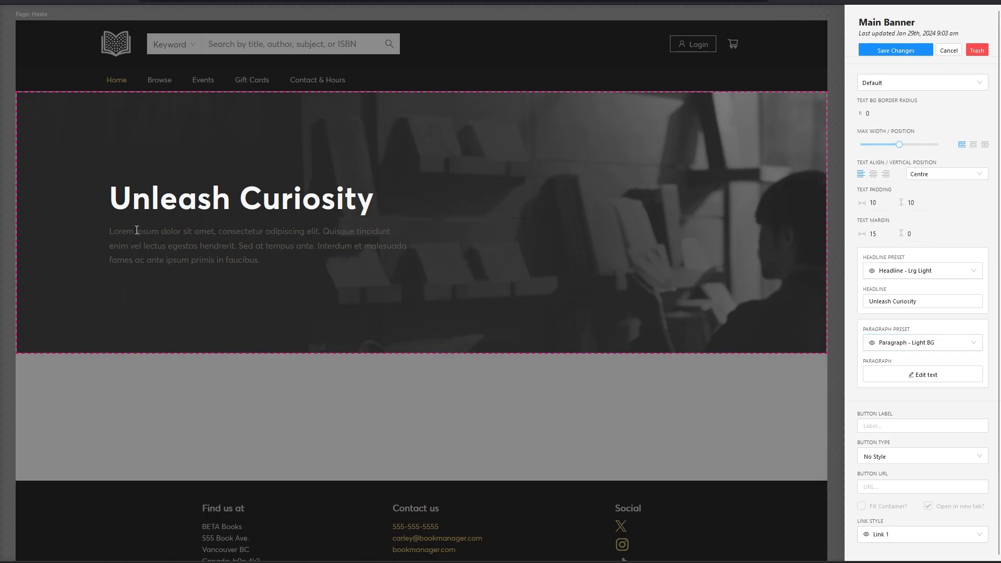
# Step: Replace the banner's paragraph with "Let us be the guides to your literary adventures. Our staff are ravenous readers with ample recommendations for young and old."
pyautogui.click(890, 368)
pyautogui.click(475, 147)
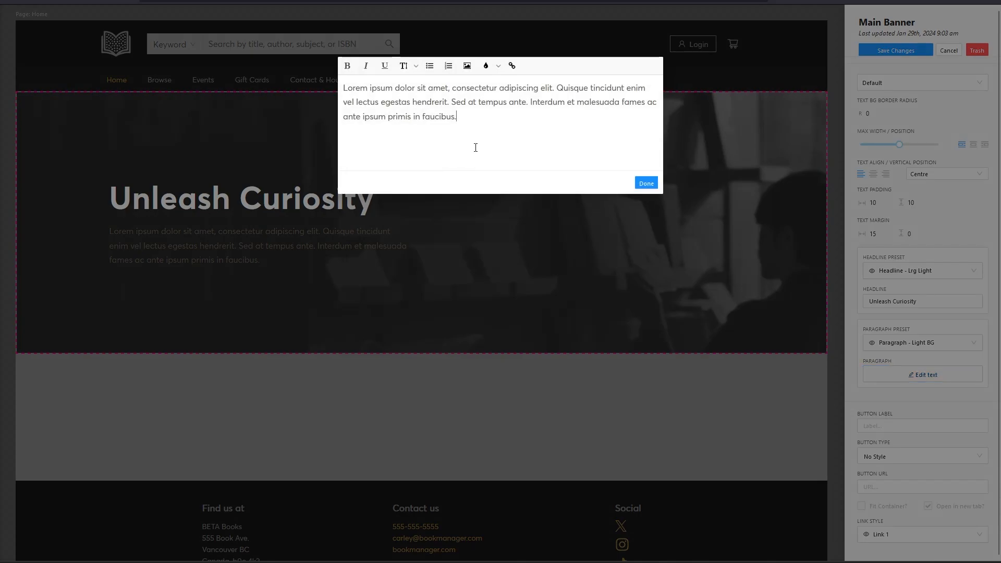
pyautogui.hotkey('ctrl', 'a')
pyautogui.write('Let us be the guides to your literary adventures. Our staff are ravenous readers with ample recommendations for young and old.')
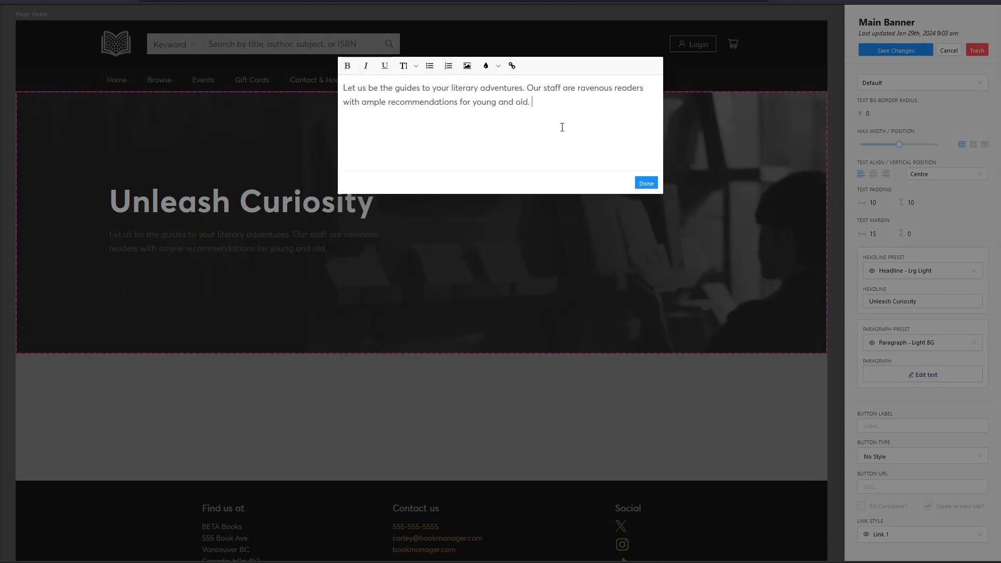
pyautogui.click(654, 187)
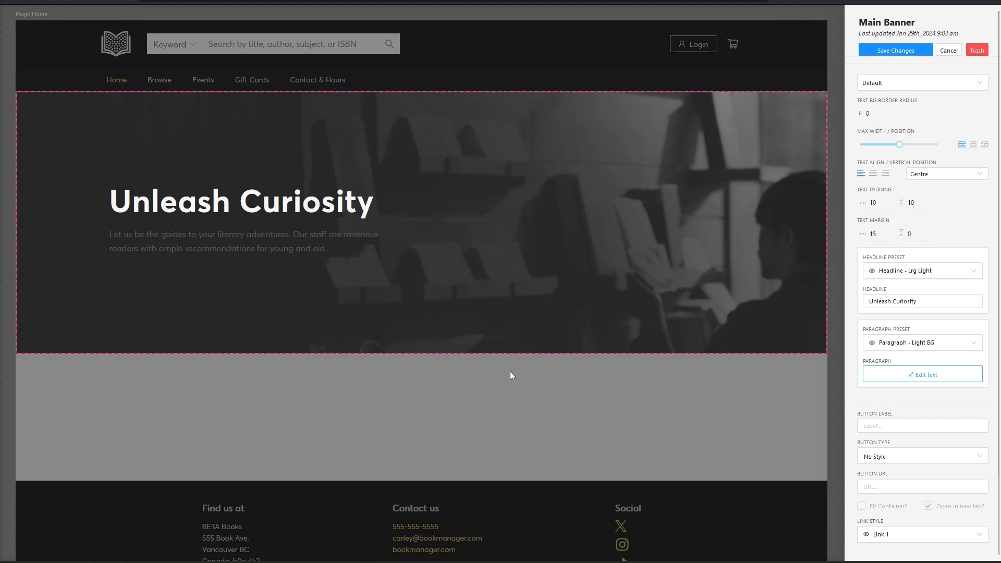
# Step: Add a button labelled STAFF PICKS to the banner and set its type to For Dark BG
pyautogui.click(889, 429)
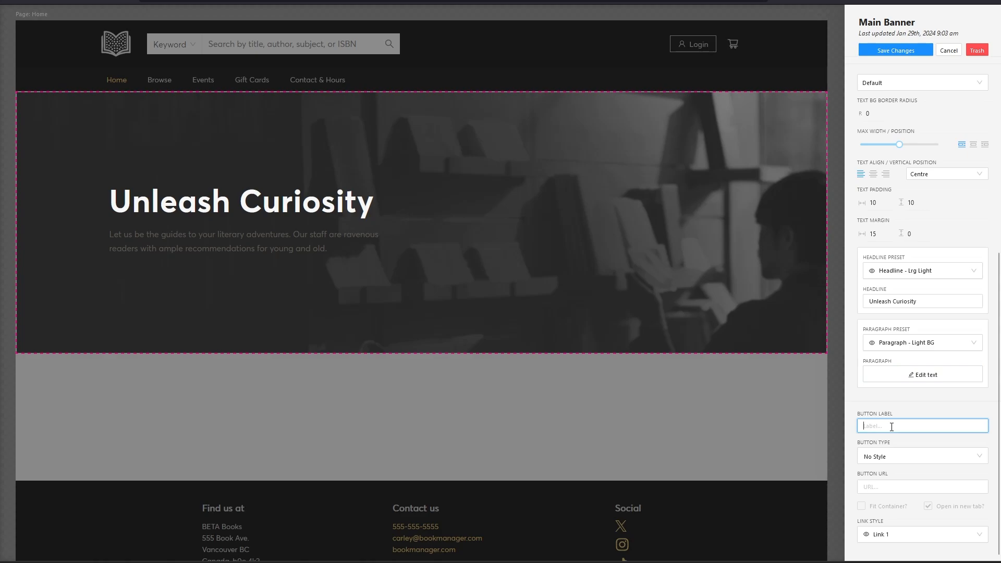
pyautogui.write('STAFF')
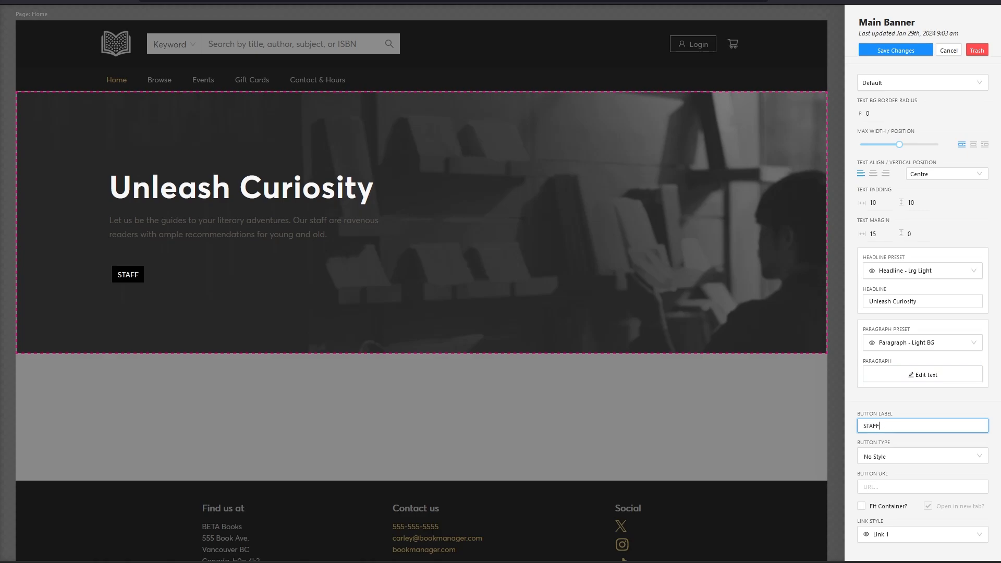
pyautogui.write(' PICKS')
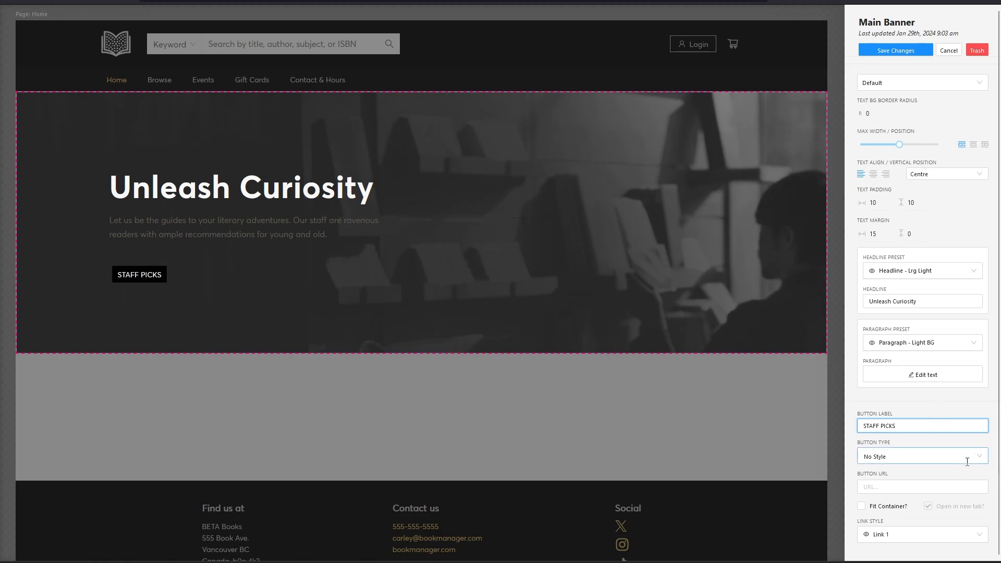
pyautogui.click(984, 457)
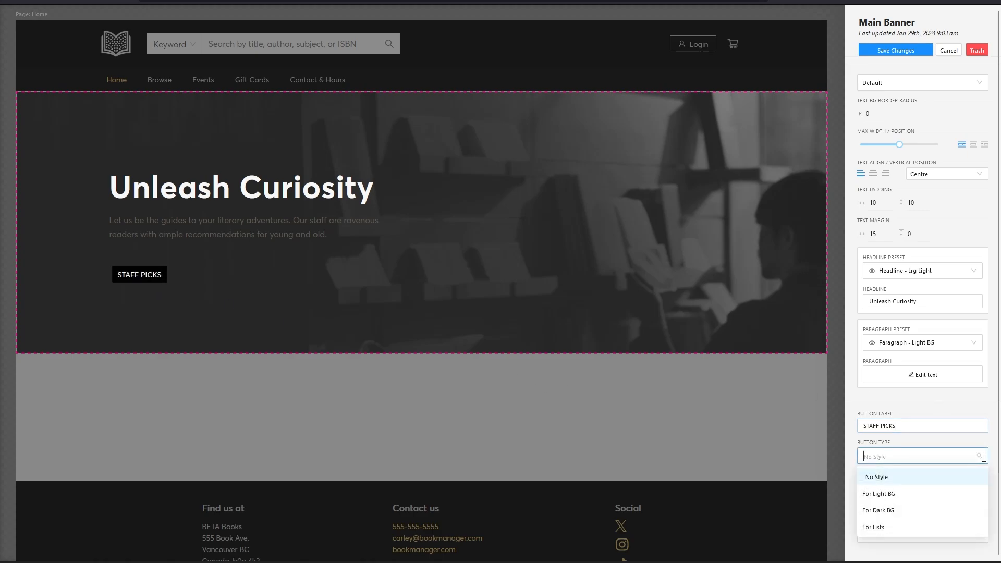
pyautogui.click(879, 512)
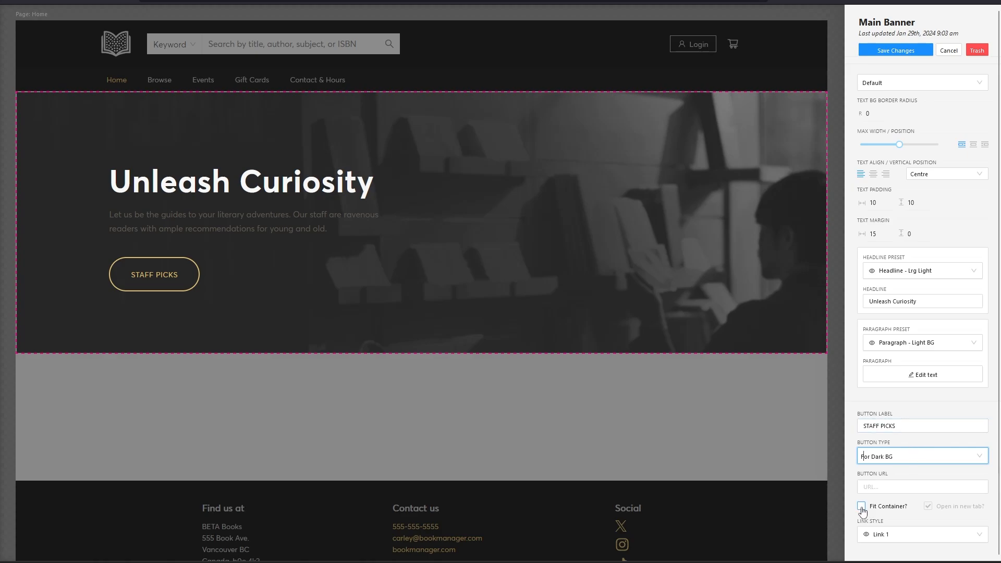
# Step: Try the Fit Container option on the banner's STAFF PICKS button and switch it back off
pyautogui.click(889, 488)
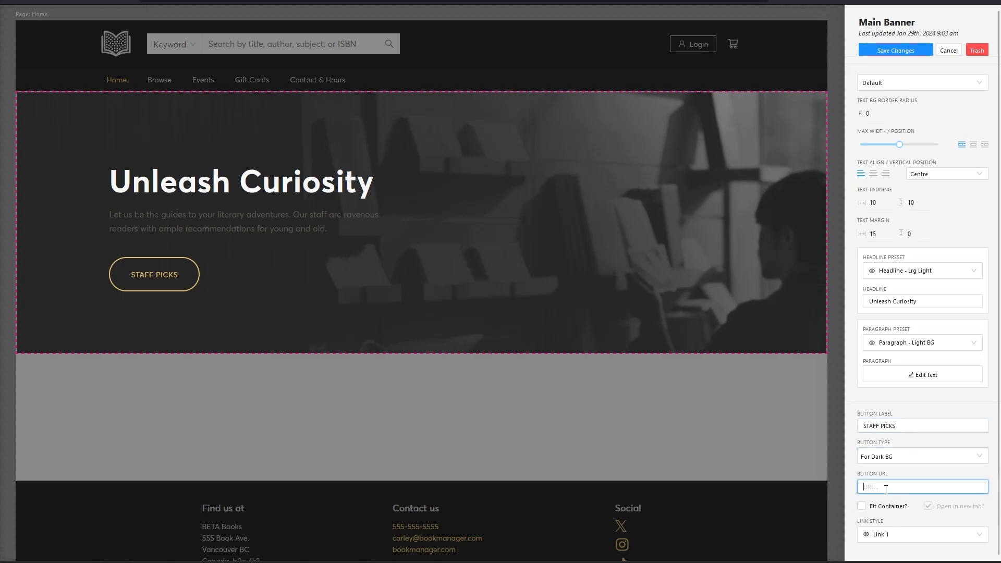
pyautogui.click(862, 507)
pyautogui.click(861, 506)
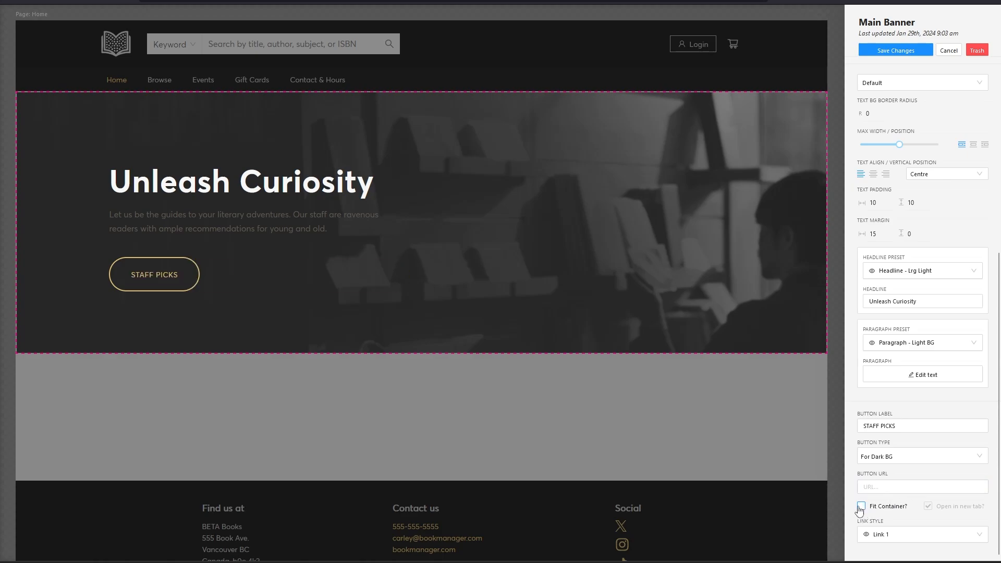
pyautogui.click(862, 506)
pyautogui.click(861, 506)
# Step: Save the Main Banner's changes and collapse the Text & Images component group
pyautogui.scroll(8, 906, 440)
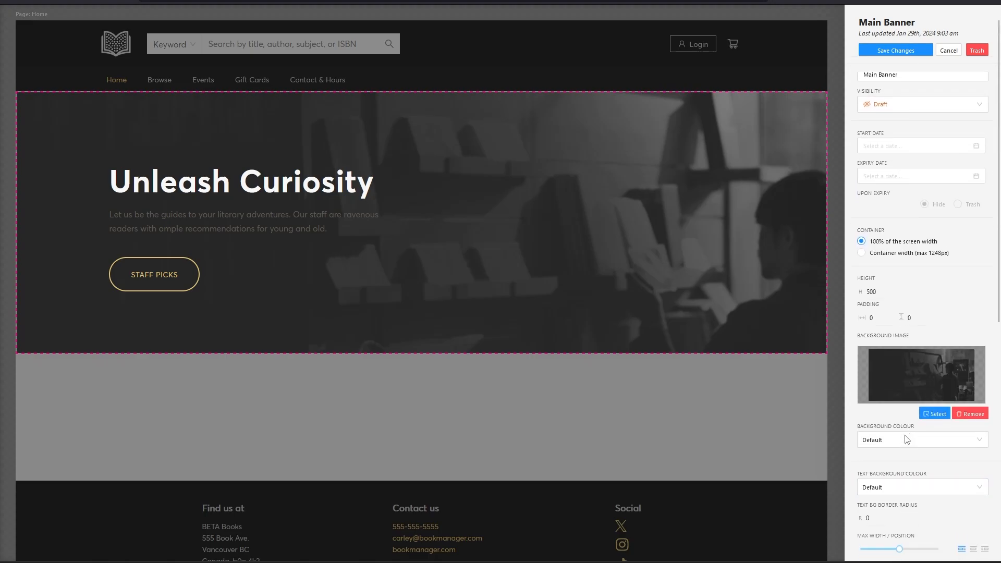
pyautogui.click(883, 51)
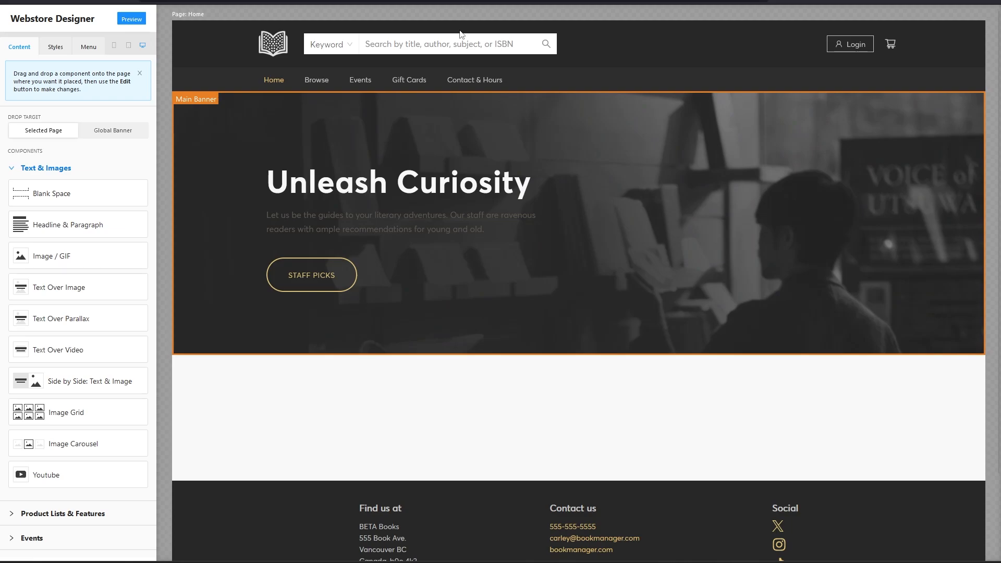
pyautogui.click(47, 168)
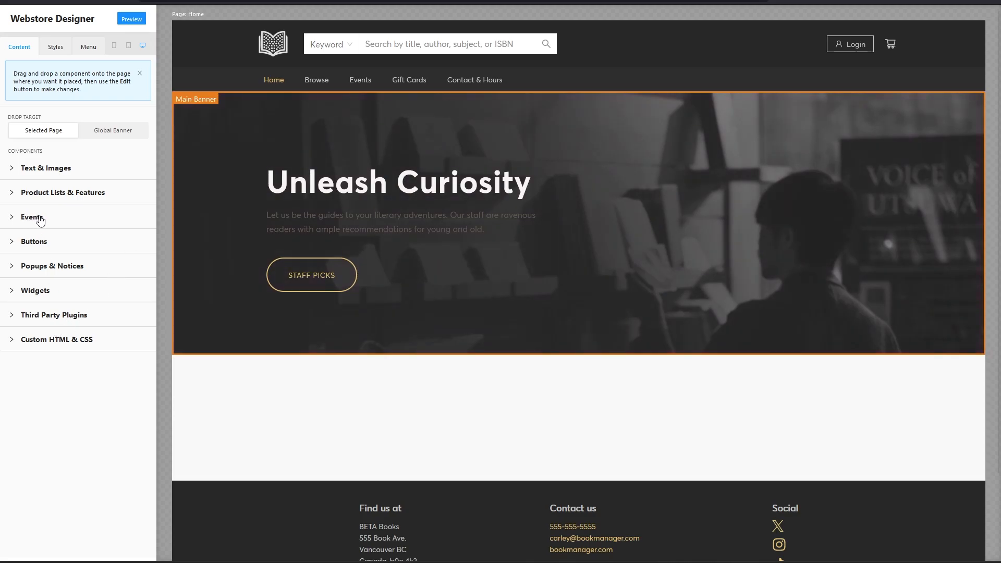
# Step: Duplicate the Paragraph - Light BG text preset in the webstore styles
pyautogui.moveTo(324, 208)
pyautogui.click(55, 48)
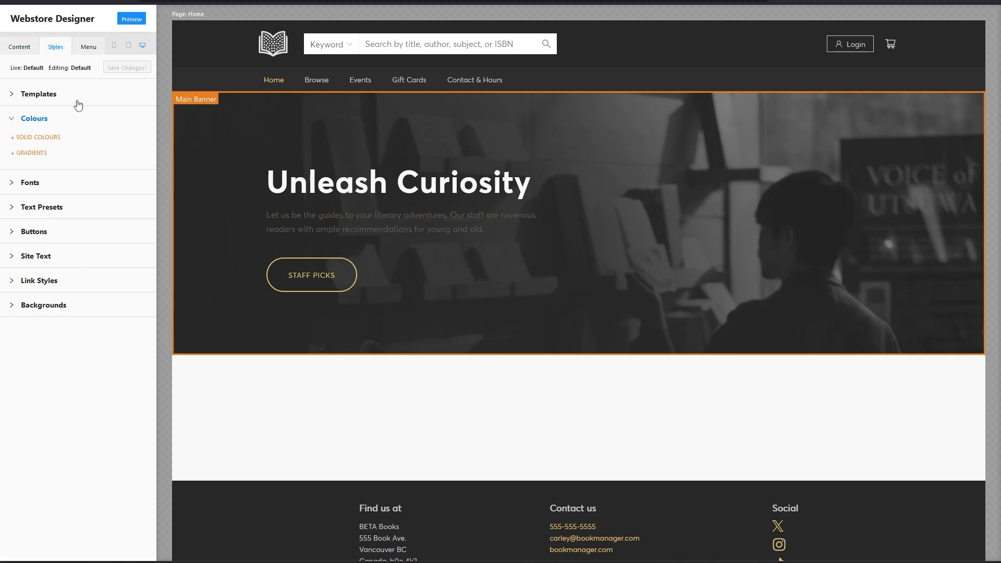
pyautogui.click(46, 211)
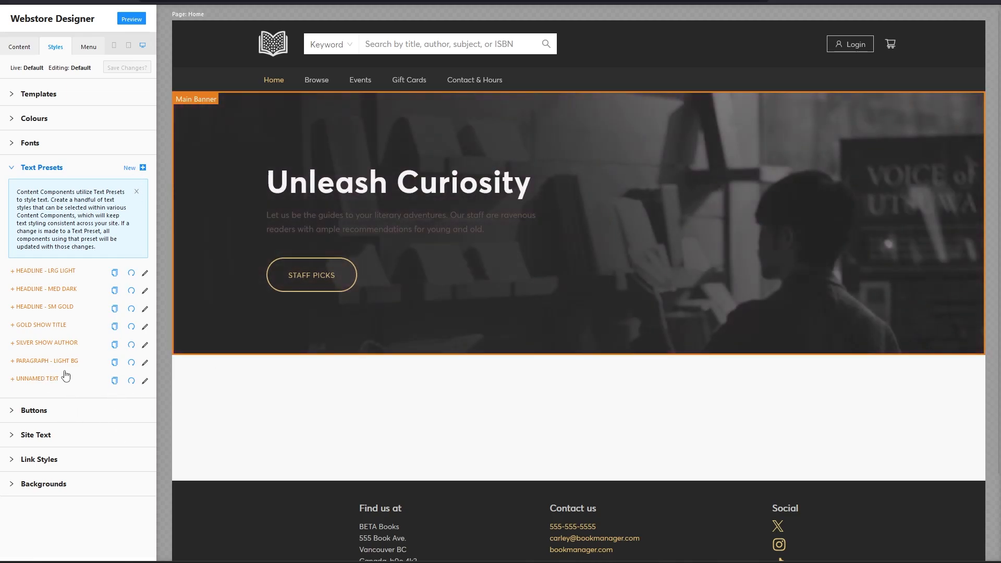
pyautogui.click(113, 362)
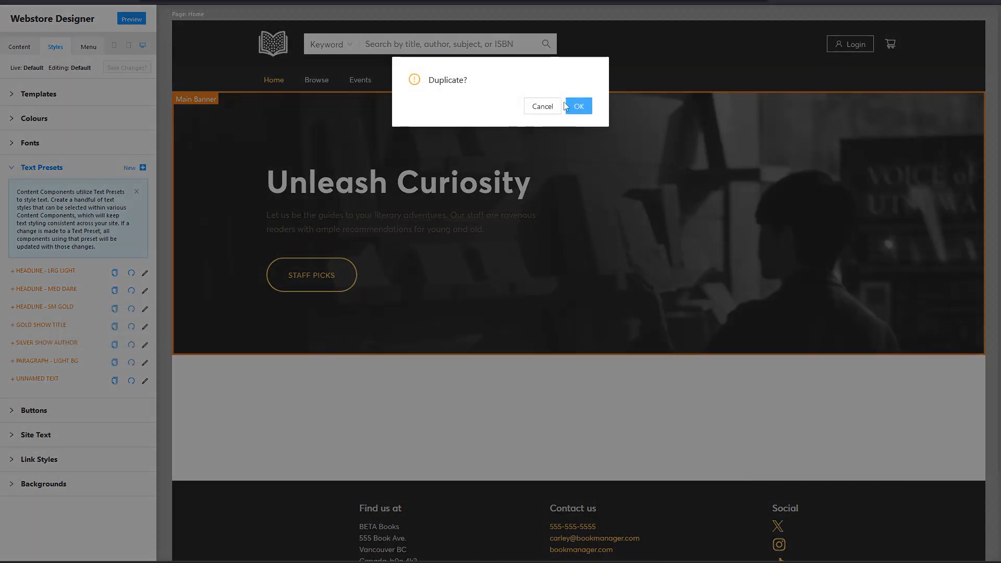
pyautogui.click(579, 106)
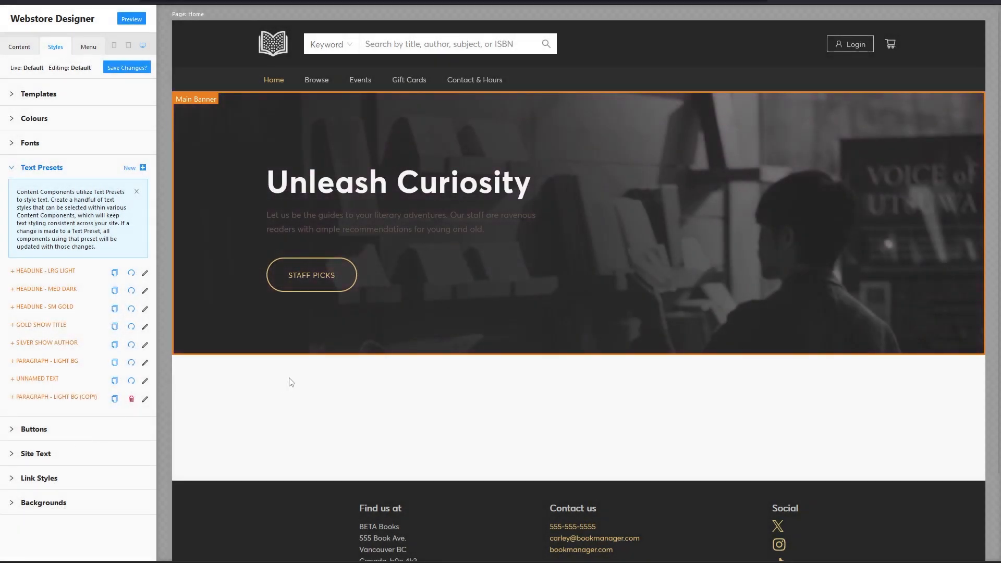
# Step: Rename the duplicated text preset as "Paragraph - Dark BG"
pyautogui.click(145, 399)
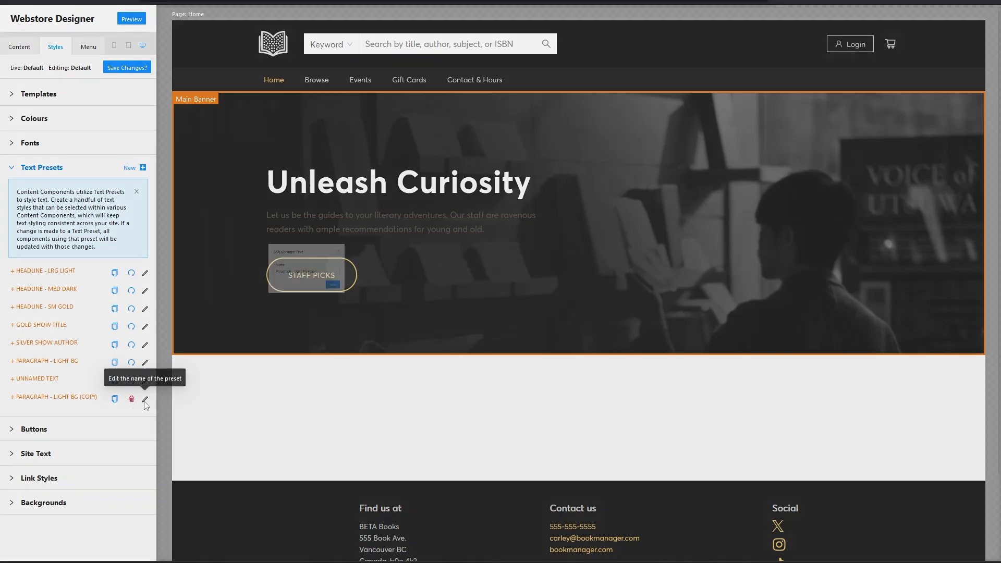
pyautogui.moveTo(532, 119); pyautogui.dragTo(504, 117)
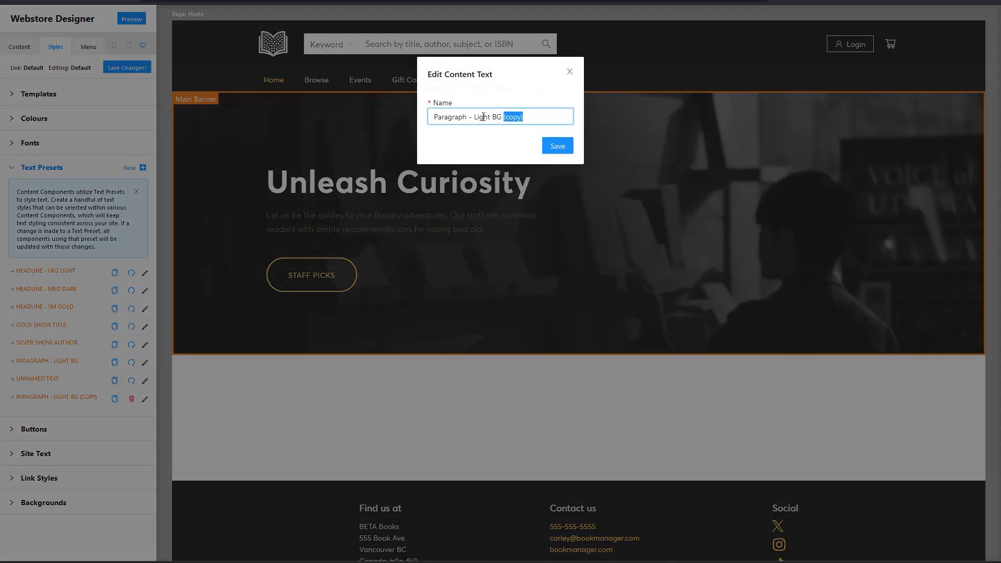
pyautogui.doubleClick(484, 117)
pyautogui.press('BackSpace')
pyautogui.press('BackSpace')
pyautogui.press('BackSpace')
pyautogui.press('BackSpace')
pyautogui.press('BackSpace')
pyautogui.press('BackSpace')
pyautogui.press('BackSpace')
pyautogui.press('BackSpace')
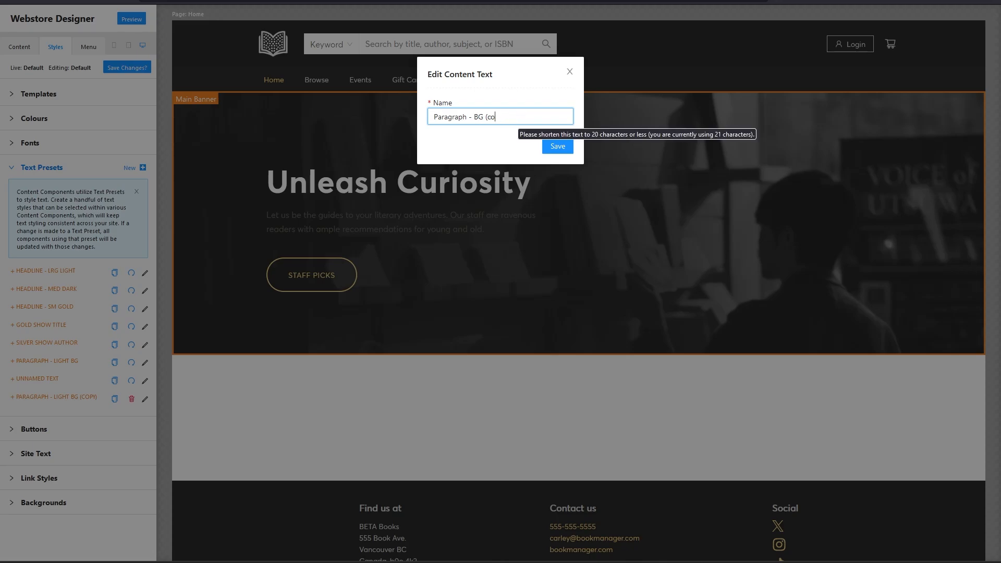
pyautogui.write('Dark')
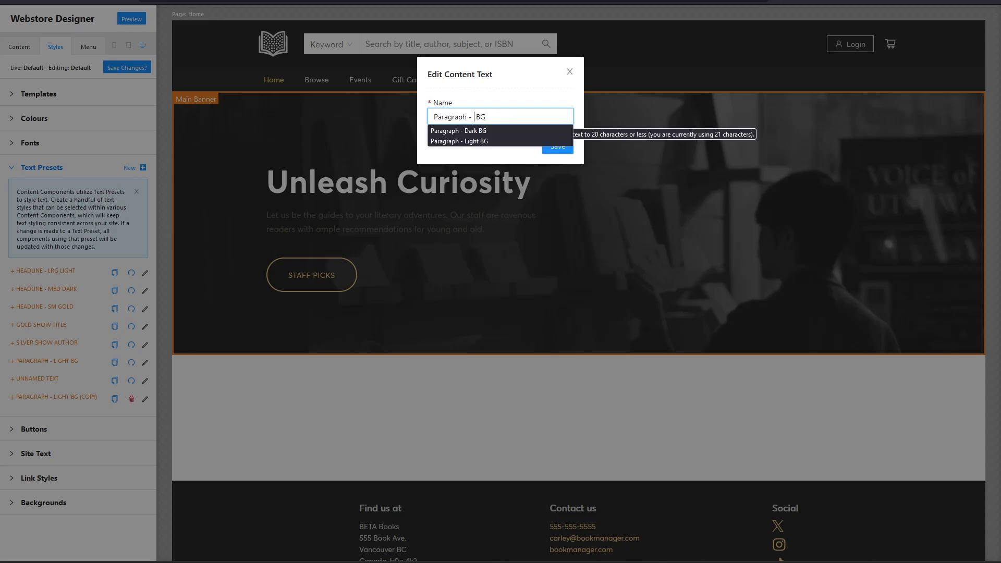
pyautogui.click(560, 149)
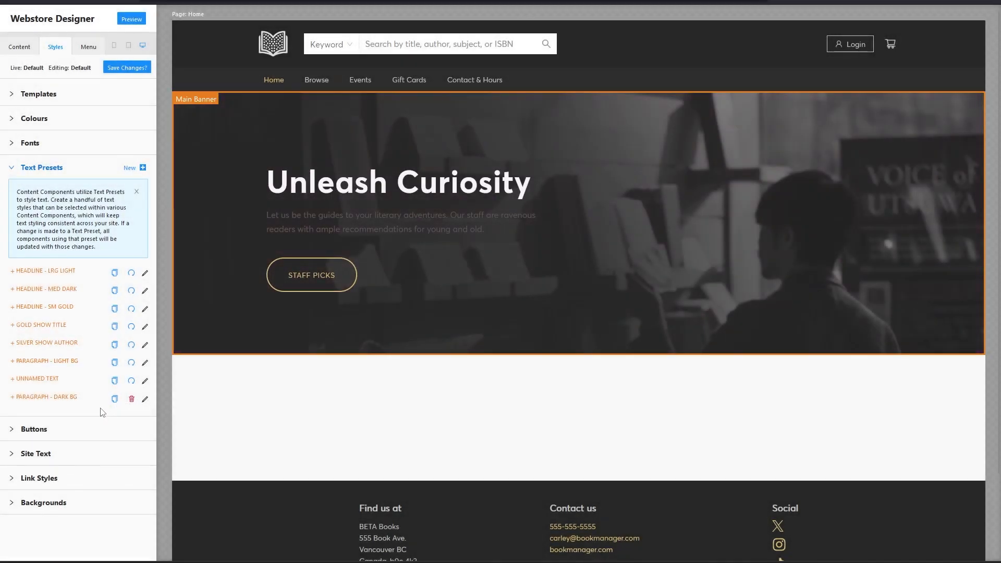
# Step: Save the pending style changes and apply the Paragraph - Dark BG preset to the Main Banner's paragraph
pyautogui.click(205, 119)
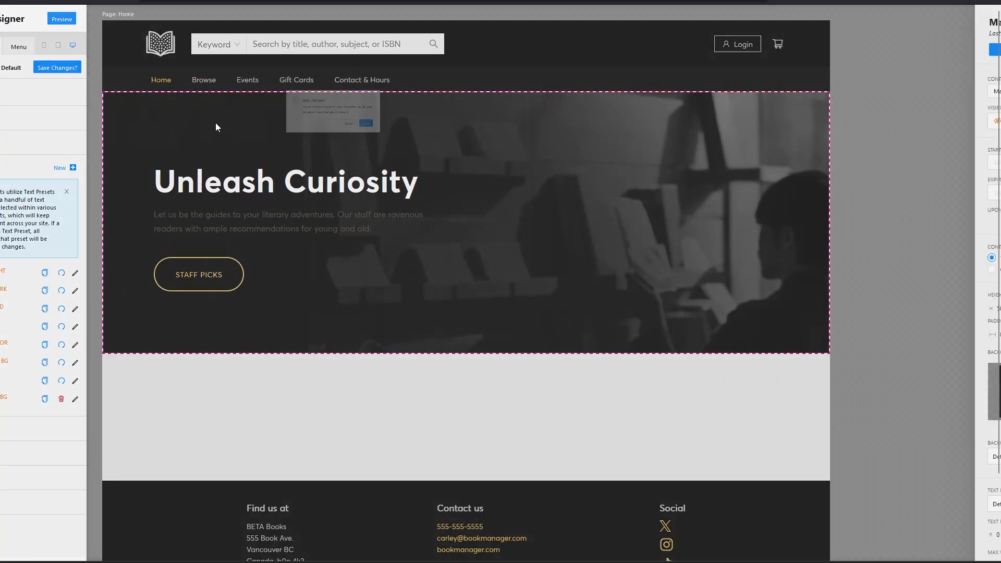
pyautogui.click(576, 132)
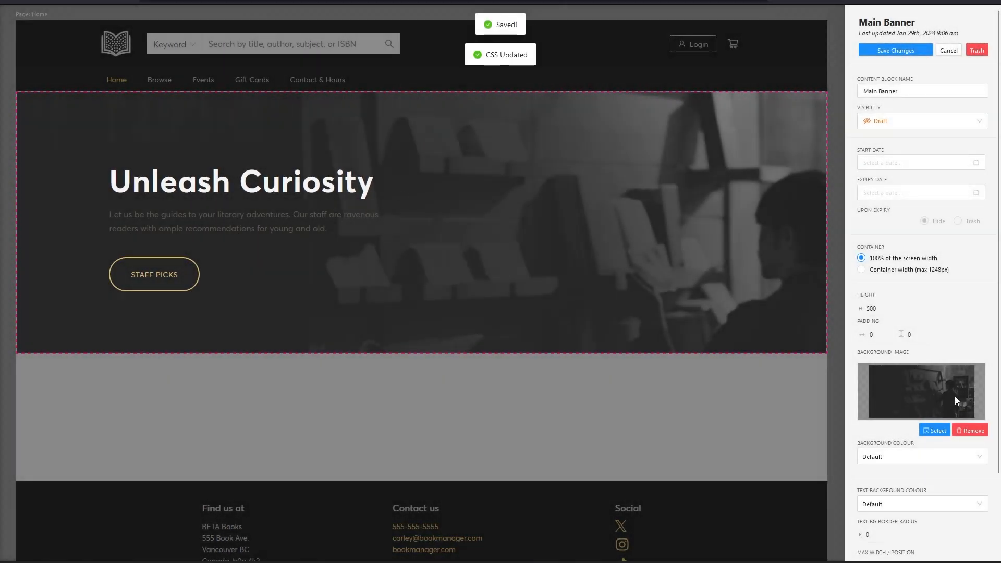
pyautogui.scroll(-8, 957, 400)
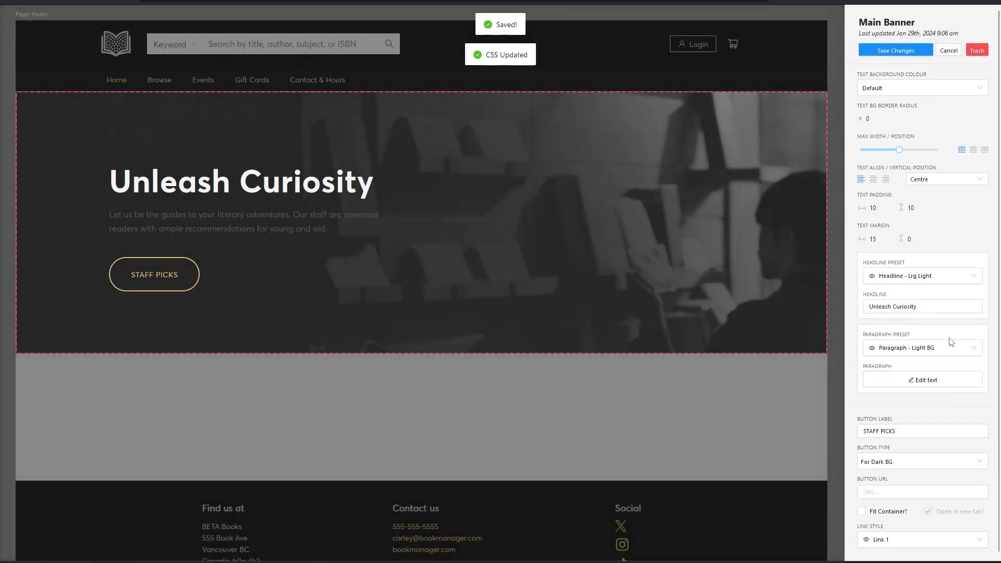
pyautogui.click(951, 342)
pyautogui.scroll(-1, 910, 473)
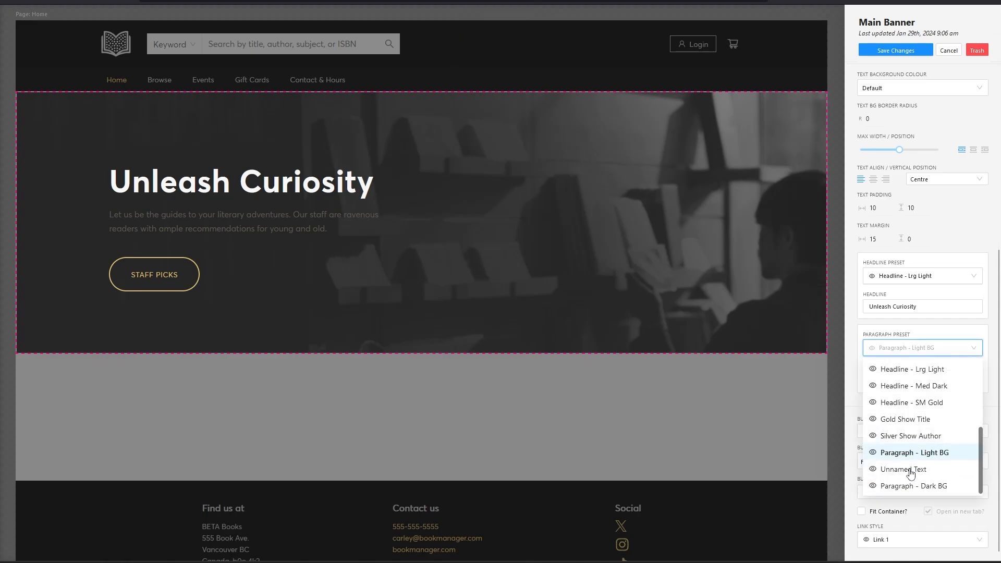
pyautogui.click(912, 486)
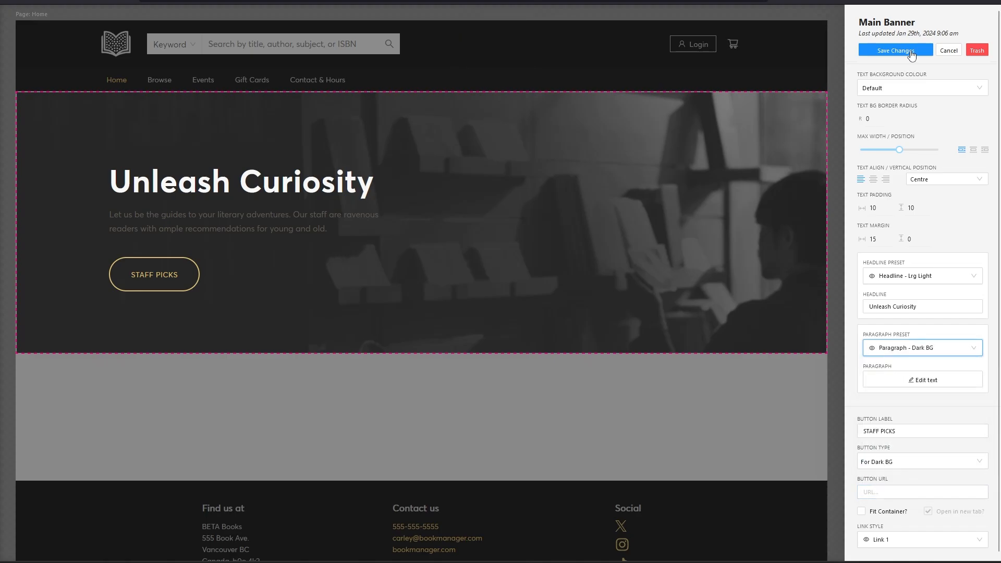
pyautogui.click(911, 52)
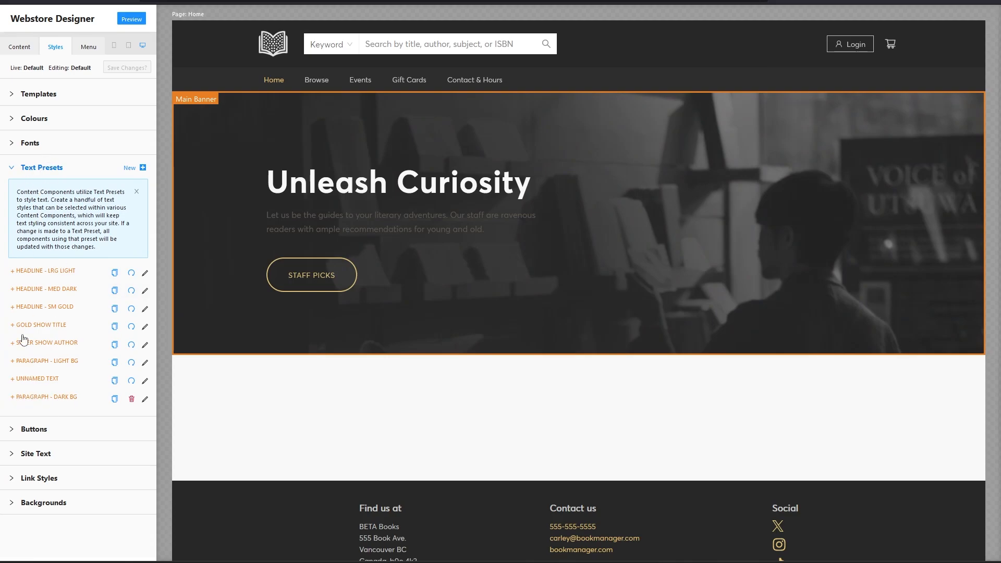
# Step: Open the style settings of the Paragraph - Dark BG text preset
pyautogui.click(37, 398)
pyautogui.scroll(-1, 74, 420)
pyautogui.scroll(-3, 75, 420)
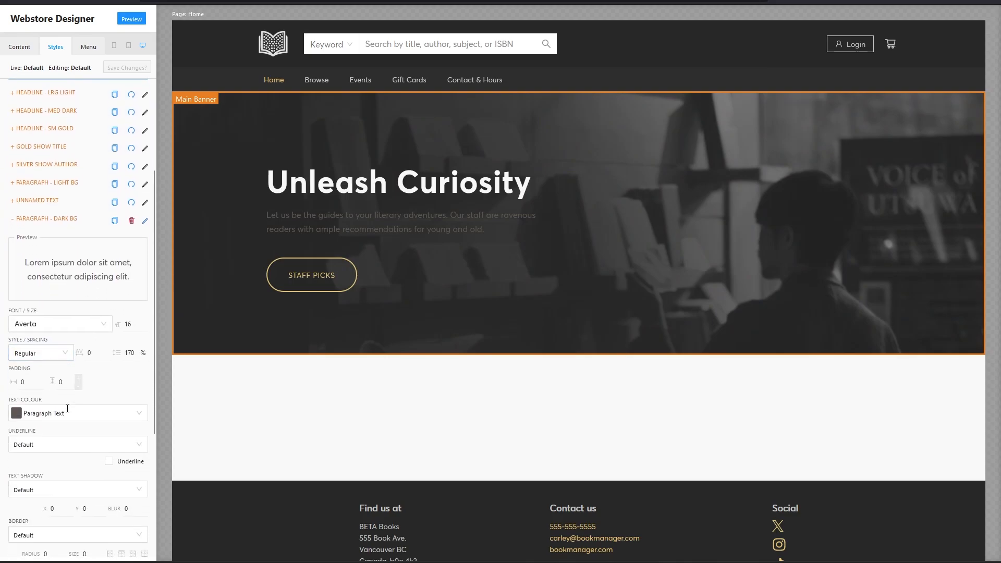
pyautogui.scroll(-1, 58, 286)
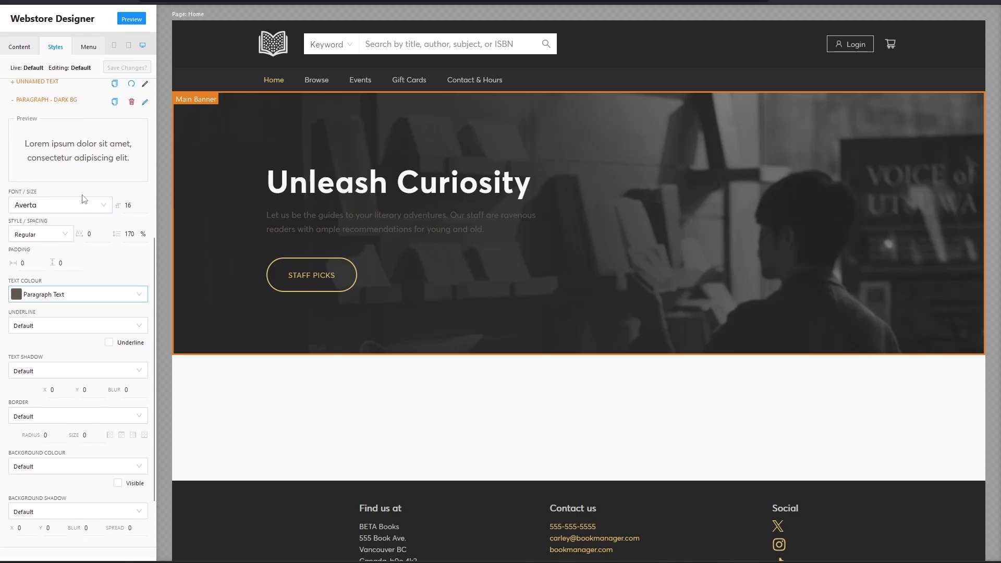
# Step: Try Averta Bold as the Paragraph - Dark BG preset's font and switch it back to Averta
pyautogui.click(106, 209)
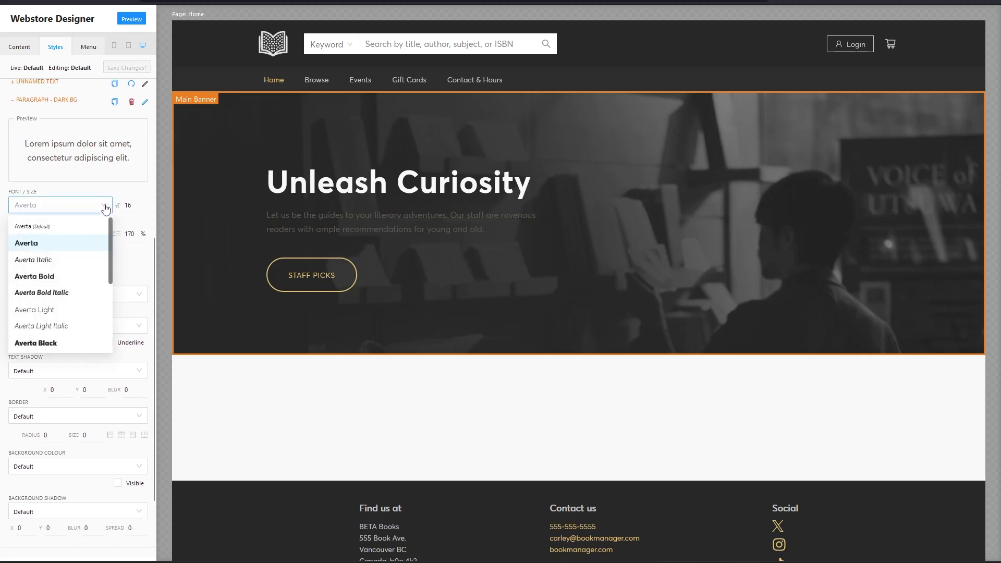
pyautogui.click(52, 274)
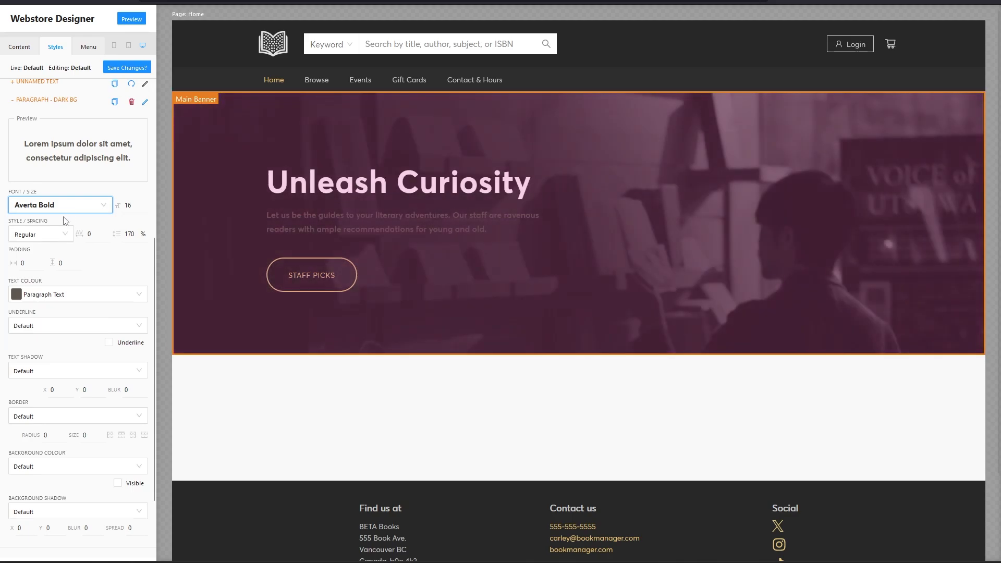
pyautogui.click(63, 205)
pyautogui.click(33, 247)
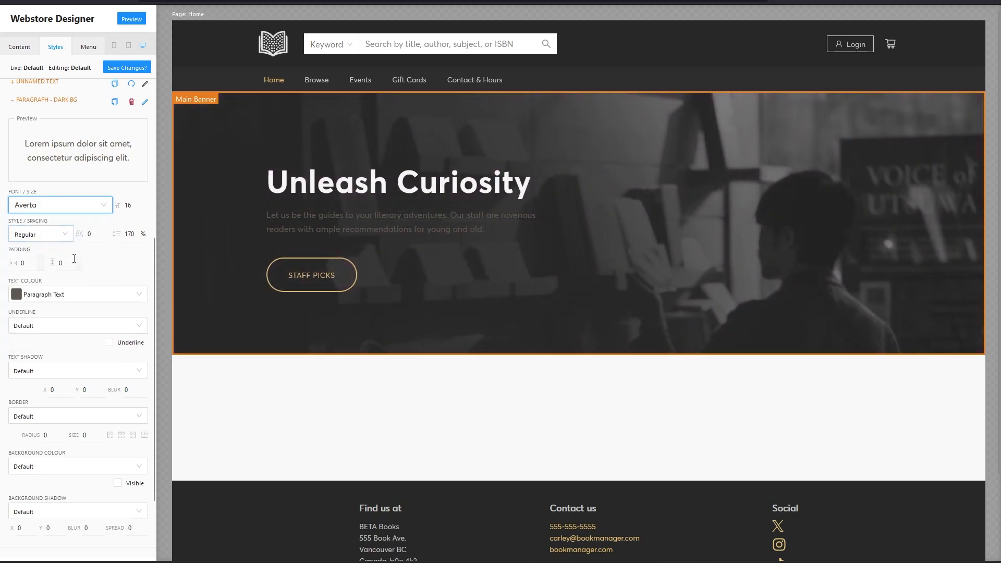
# Step: Try a font size of 20 on the Paragraph - Dark BG preset and return it to 16
pyautogui.click(145, 203)
pyautogui.click(145, 202)
pyautogui.click(145, 203)
pyautogui.click(145, 202)
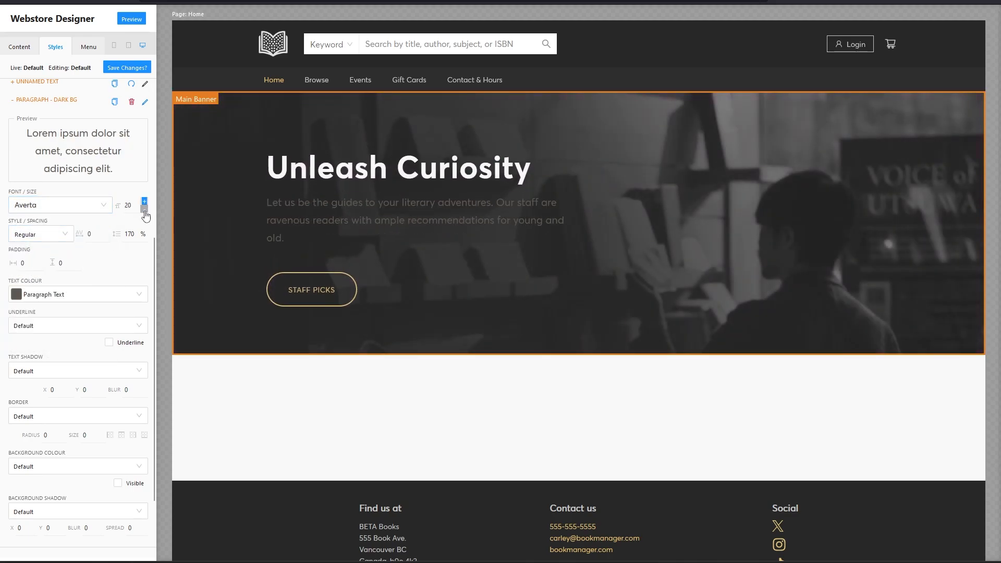
pyautogui.click(145, 210)
pyautogui.click(145, 210)
pyautogui.click(145, 210)
pyautogui.click(145, 212)
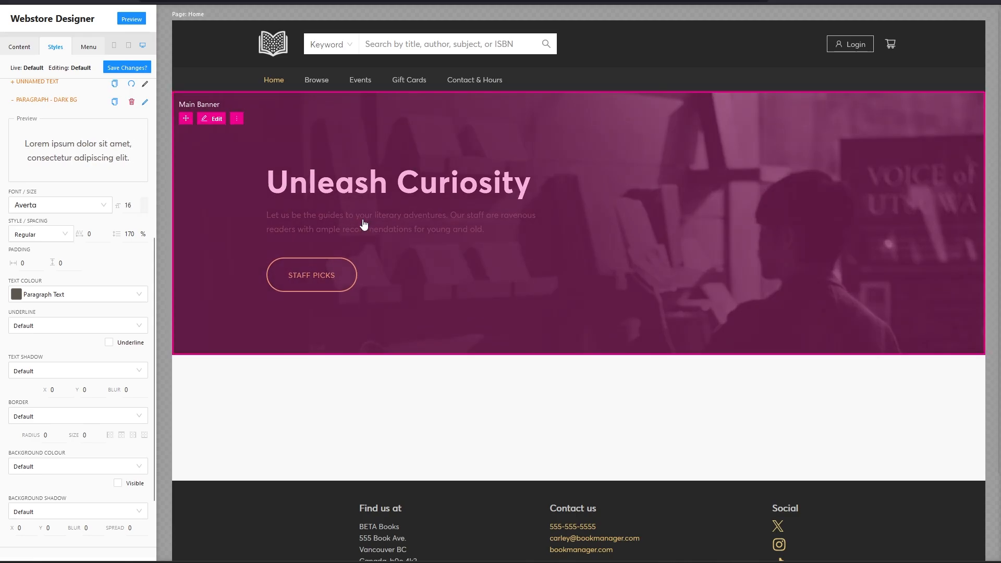
# Step: Set the Paragraph - Dark BG preset's text colour to Light Silver and save the style changes
pyautogui.scroll(-1, 67, 285)
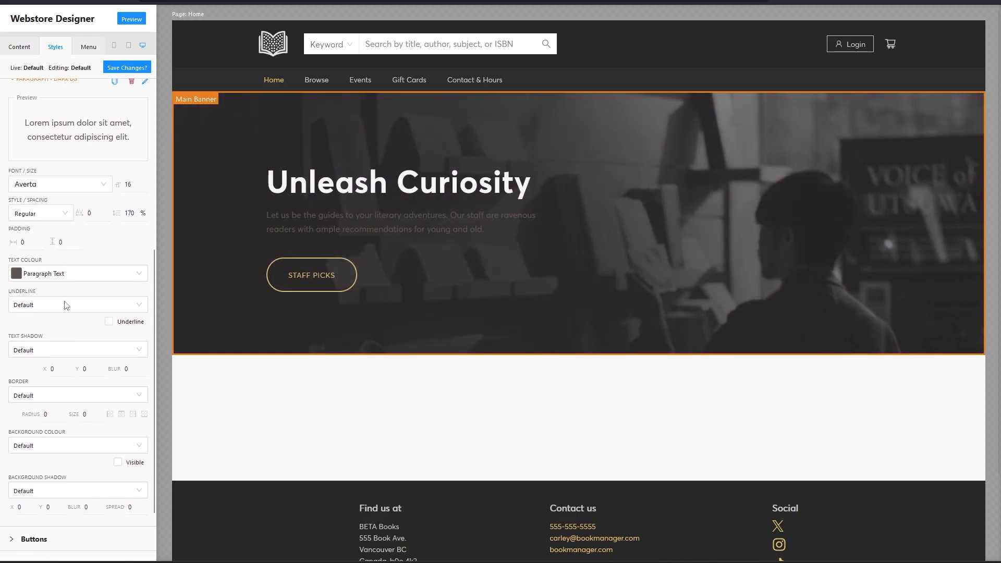
pyautogui.scroll(-2, 68, 286)
pyautogui.click(135, 235)
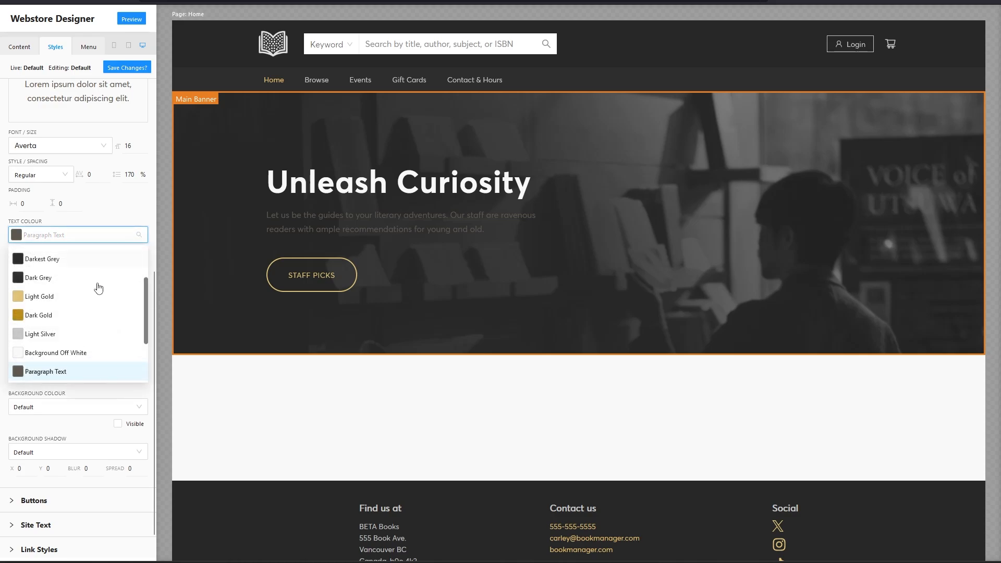
pyautogui.click(66, 336)
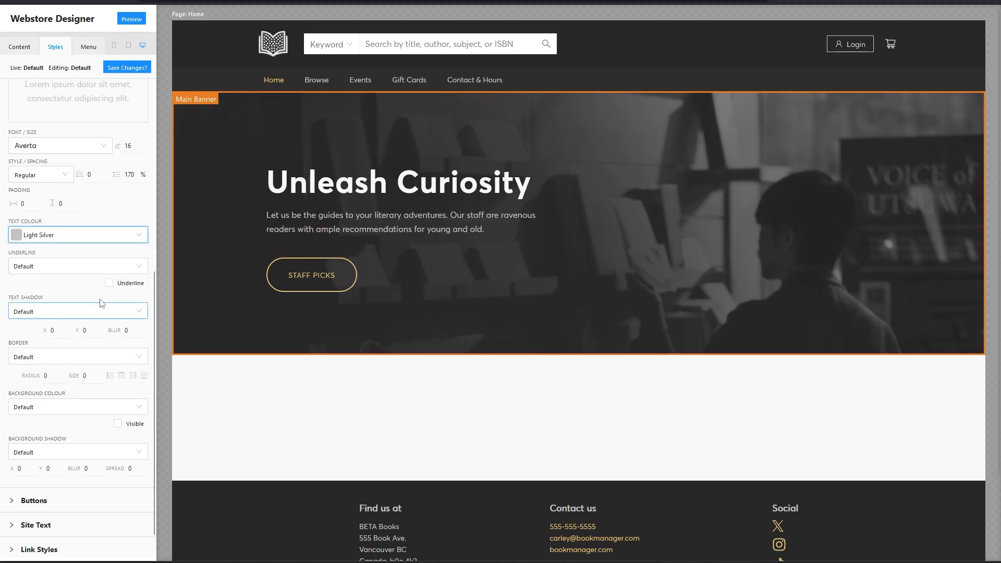
pyautogui.scroll(5, 97, 254)
pyautogui.click(117, 68)
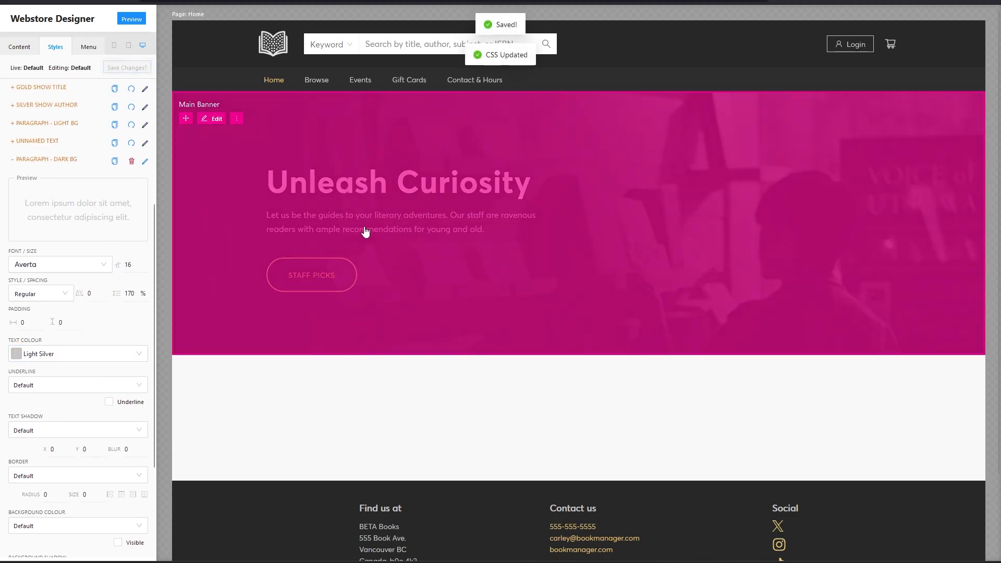
pyautogui.click(44, 160)
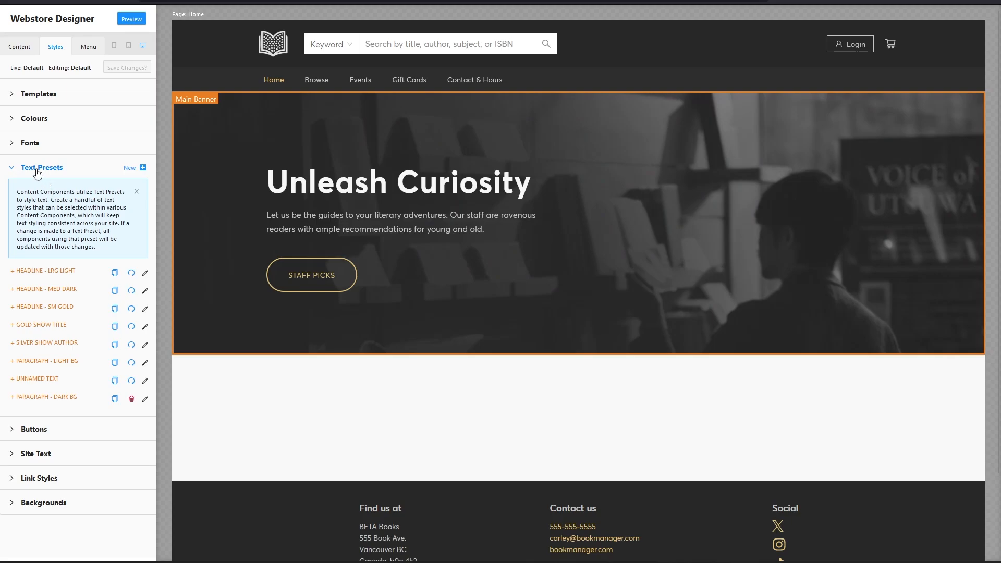
pyautogui.click(38, 173)
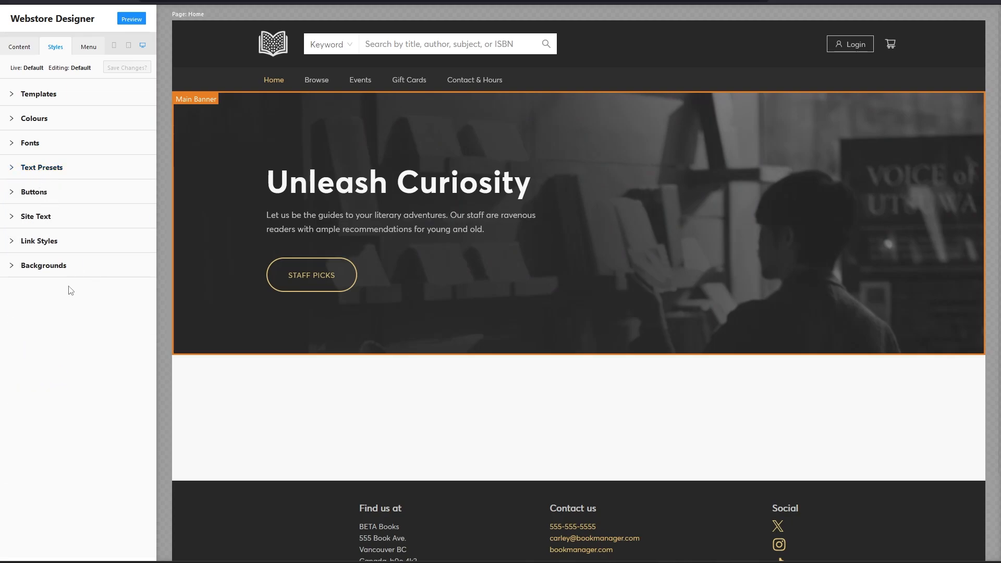
# Step: Open the Google font upload form from the webstore's font styles, ready to receive the import code
pyautogui.click(32, 144)
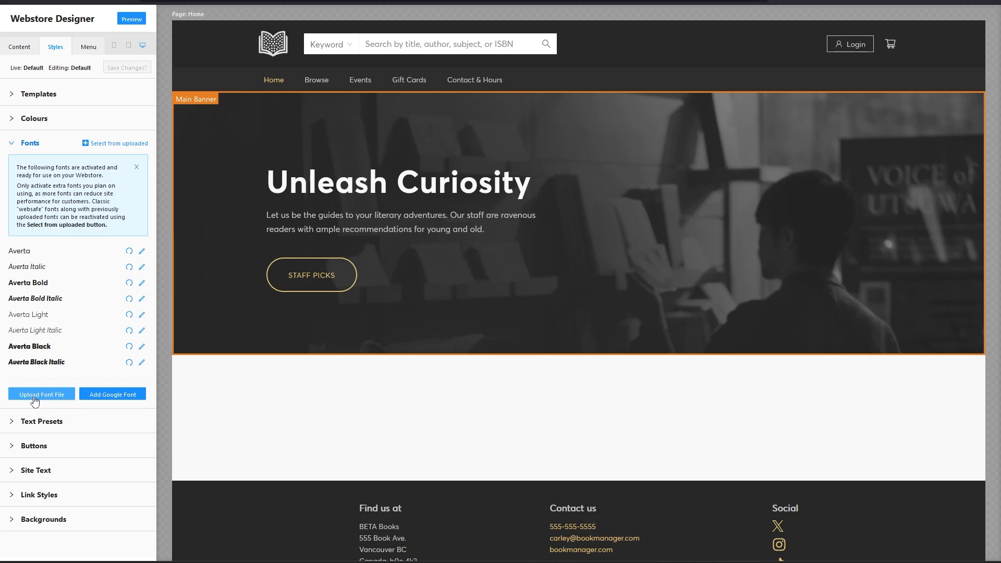
pyautogui.click(118, 399)
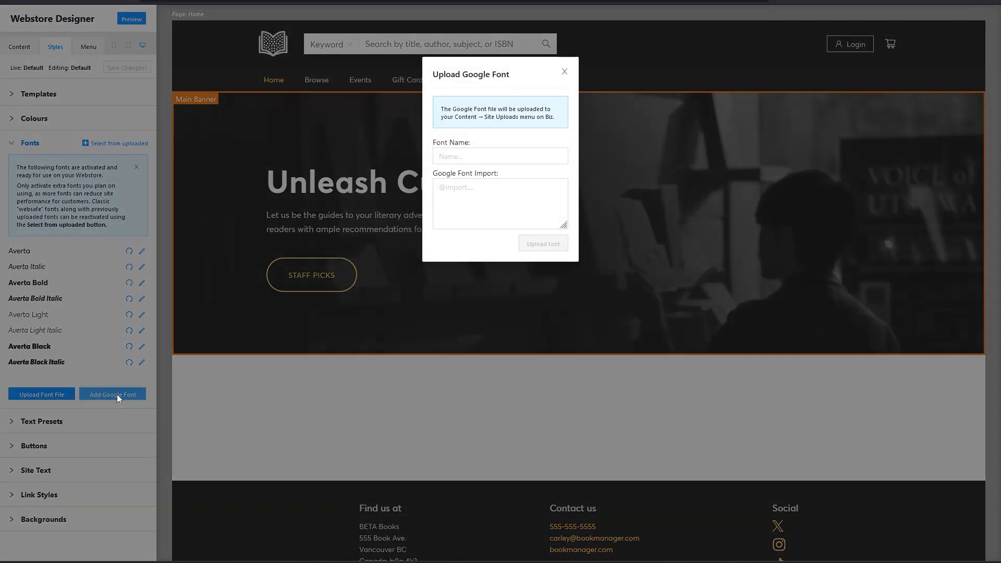
pyautogui.click(465, 193)
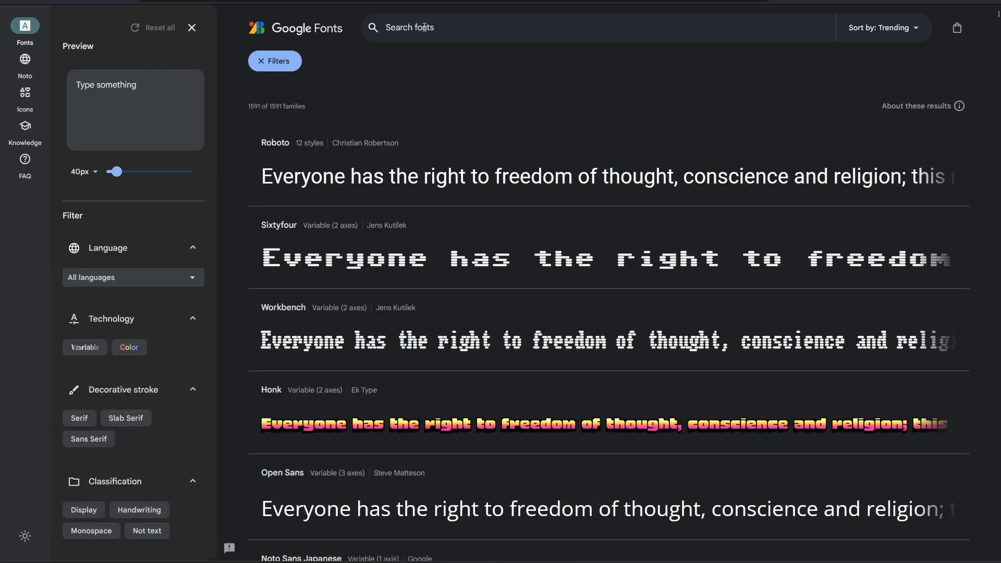
# Step: Switch to Google Fonts, search for "hedvig" and open the Hedvig Letters Serif family
pyautogui.click(424, 27)
pyautogui.write('hedvig')
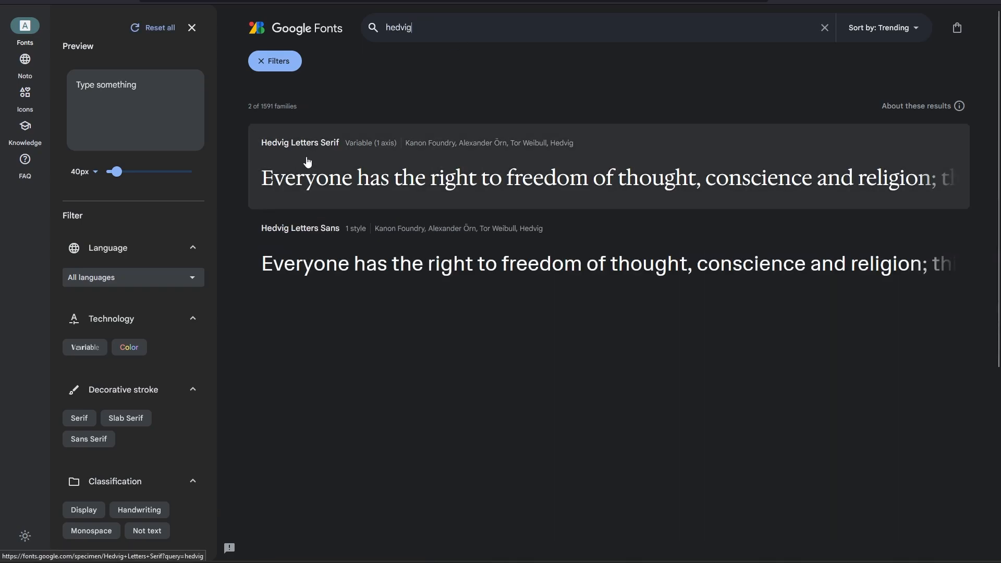
pyautogui.click(307, 159)
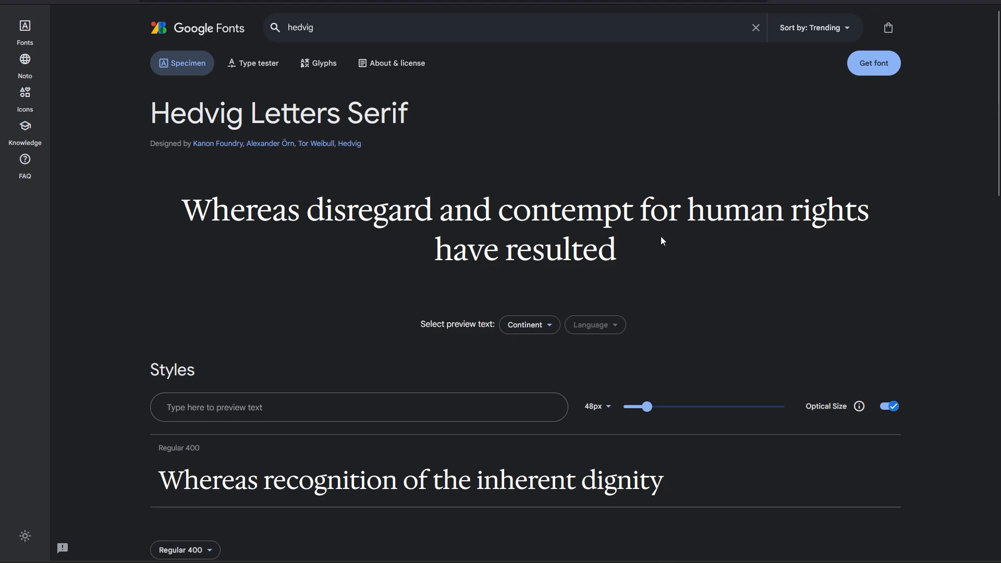
pyautogui.click(873, 67)
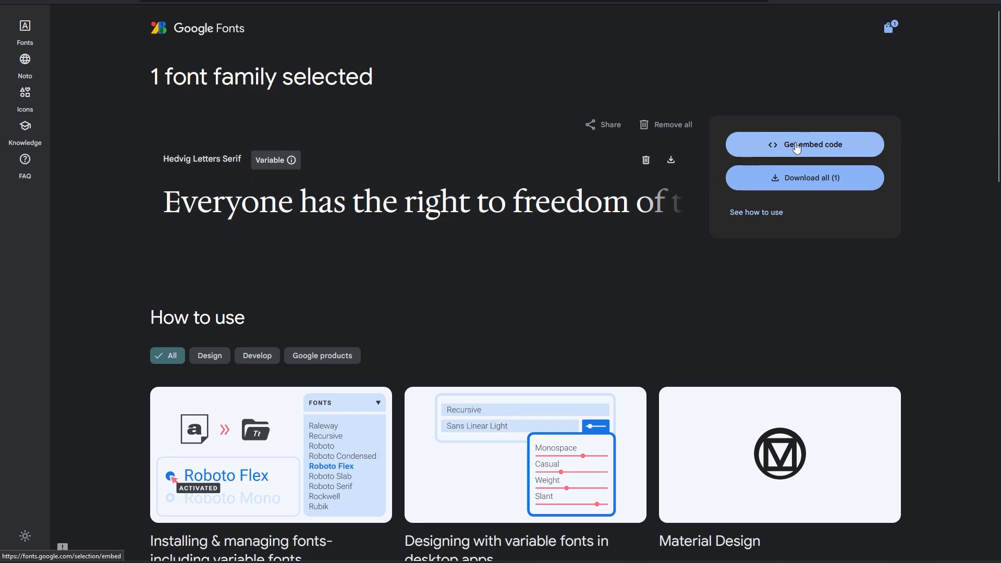
pyautogui.click(796, 148)
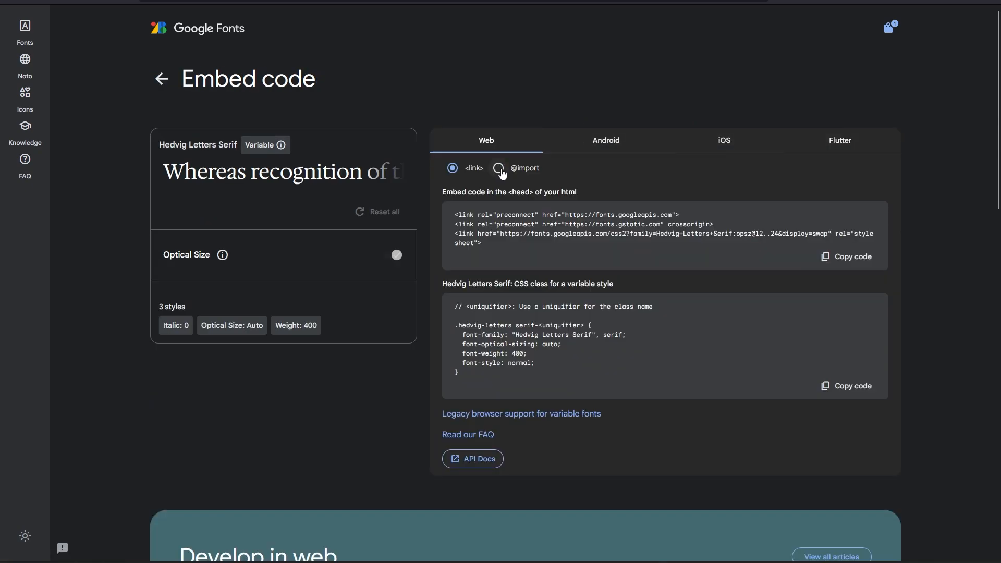
pyautogui.click(499, 168)
pyautogui.moveTo(488, 235); pyautogui.dragTo(432, 209)
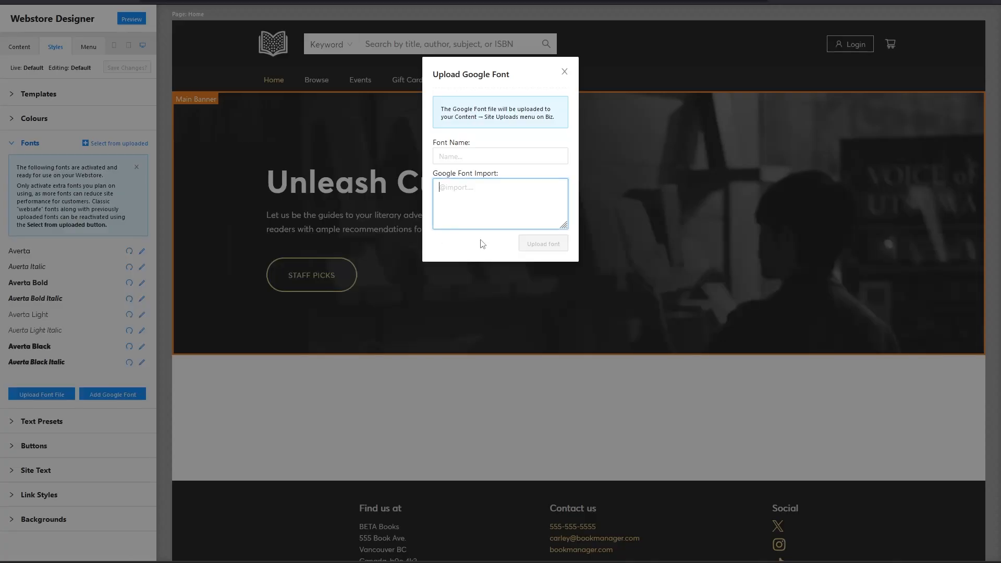
# Step: Back in Webstore Designer, paste the import code, name the font Hedvig Headline and upload it
pyautogui.hotkey('ctrl', 'v')
pyautogui.click(477, 158)
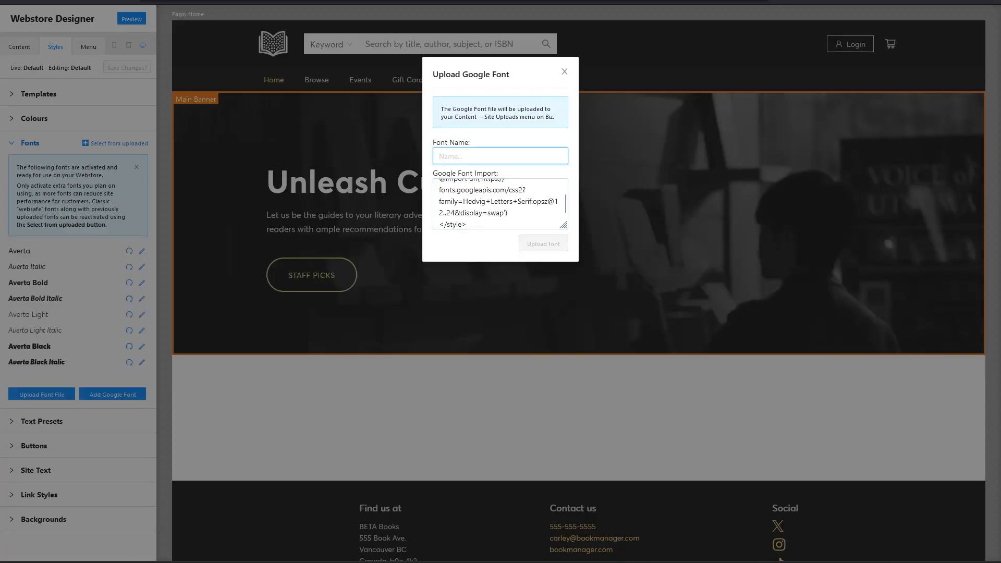
pyautogui.write('Hedvig Headline')
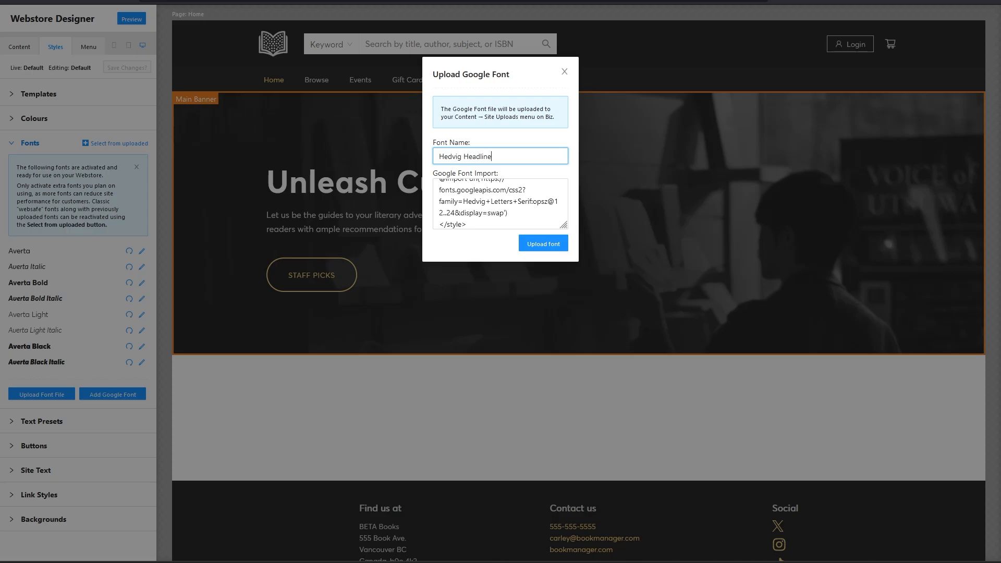
pyautogui.click(552, 244)
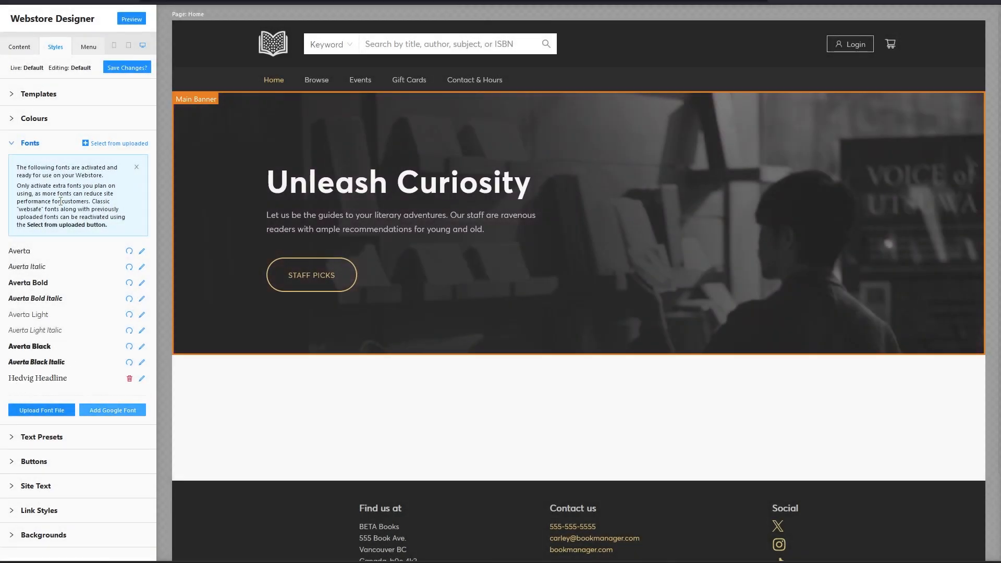
# Step: Set the font of the Headline - LRG Light text preset to Hedvig Headline.woff2
pyautogui.click(31, 143)
pyautogui.click(34, 168)
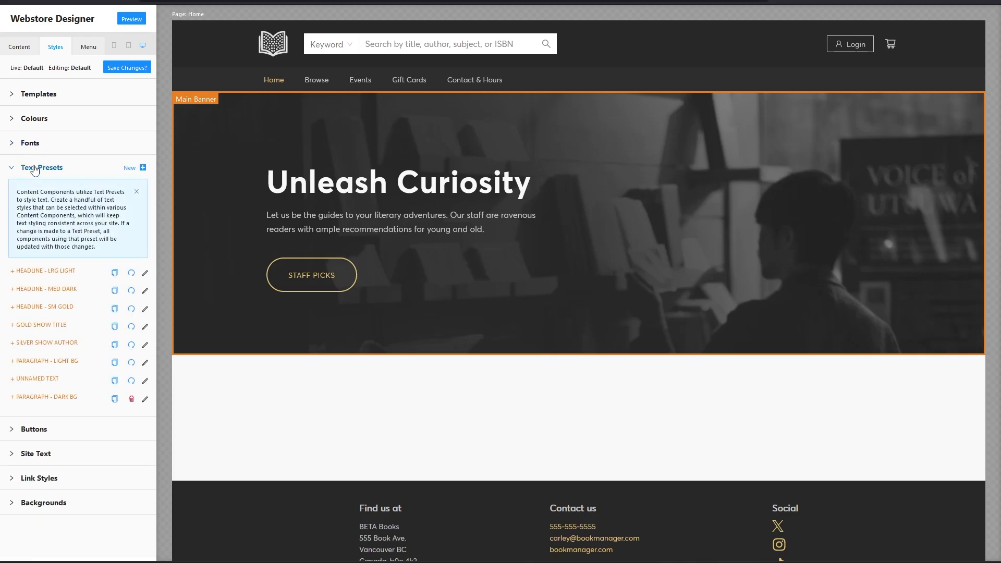
pyautogui.click(39, 276)
pyautogui.scroll(-1, 107, 384)
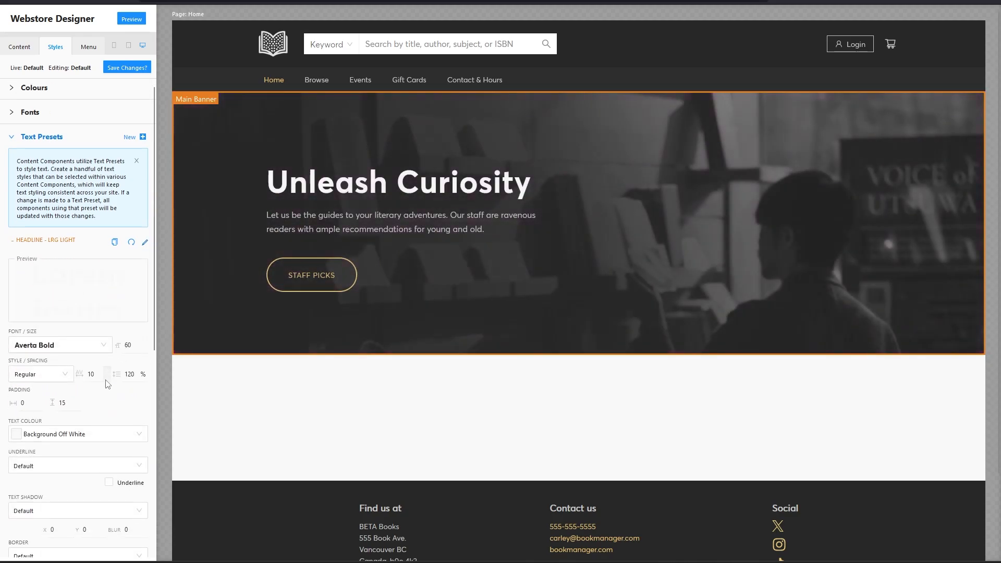
pyautogui.click(103, 316)
pyautogui.scroll(-1, 68, 372)
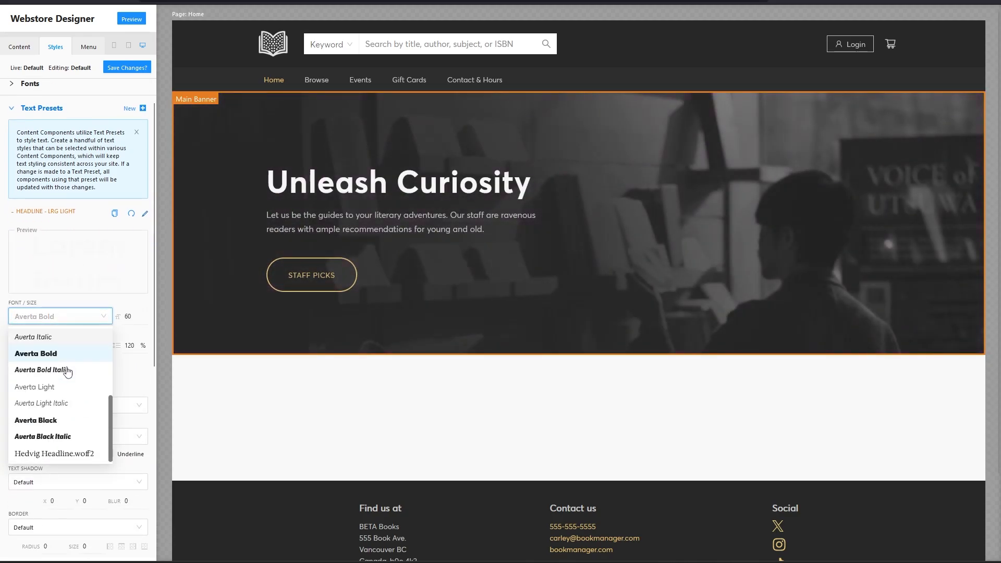
pyautogui.click(42, 453)
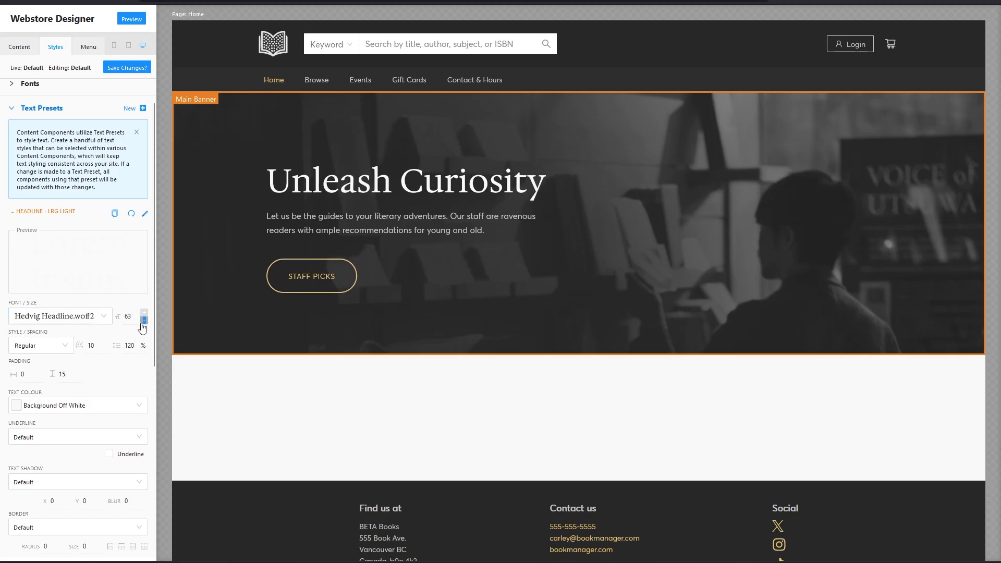
# Step: Try wider letter spacing on the Headline - LRG Light preset and return it to 10
pyautogui.click(108, 342)
pyautogui.click(107, 342)
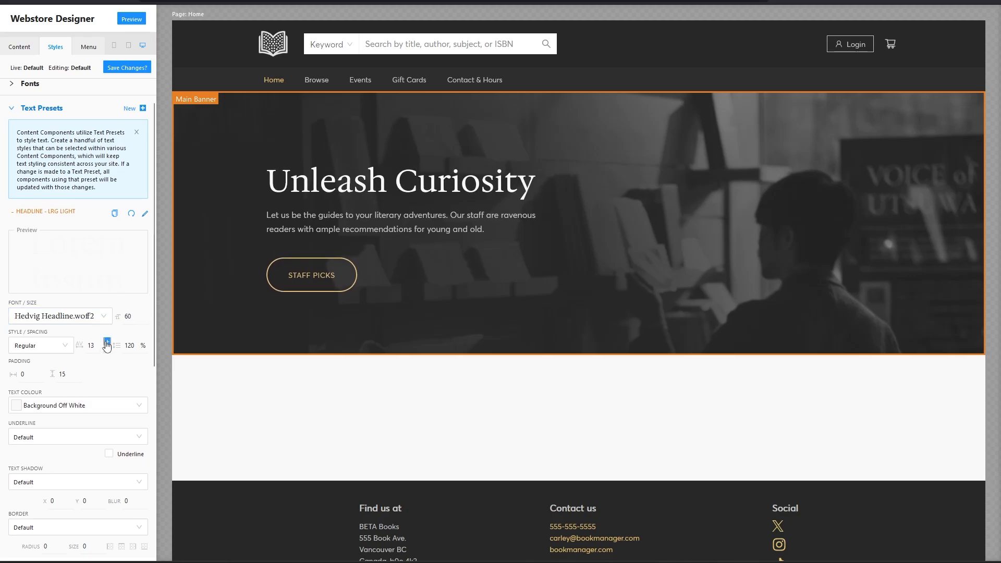
pyautogui.click(108, 342)
pyautogui.click(108, 342)
pyautogui.click(107, 349)
pyautogui.click(107, 349)
pyautogui.click(107, 349)
pyautogui.click(107, 350)
# Step: Give the Headline - LRG Light preset a Light Gold border of size 8 on its left side
pyautogui.scroll(-4, 72, 333)
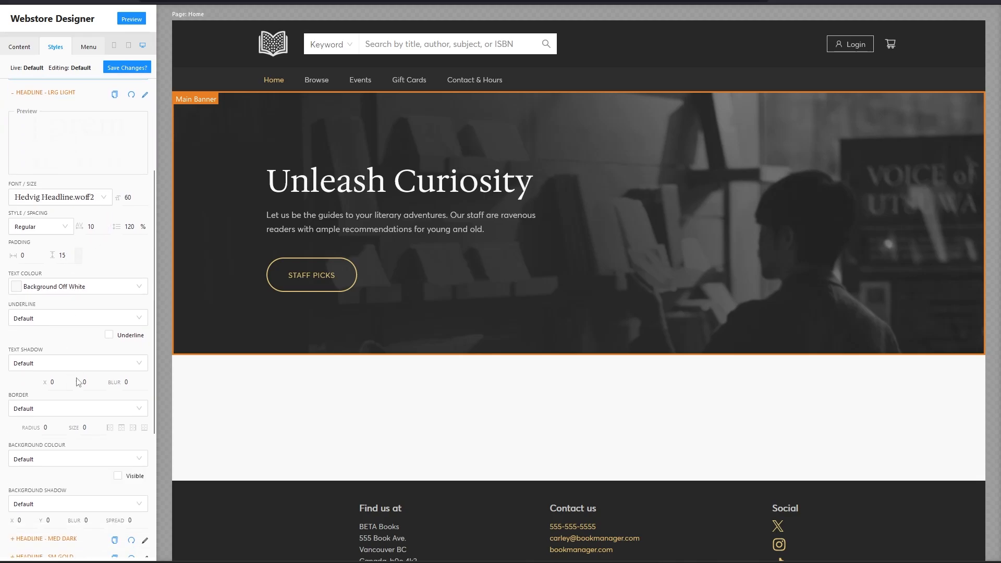
pyautogui.scroll(-2, 71, 334)
pyautogui.scroll(1, 72, 312)
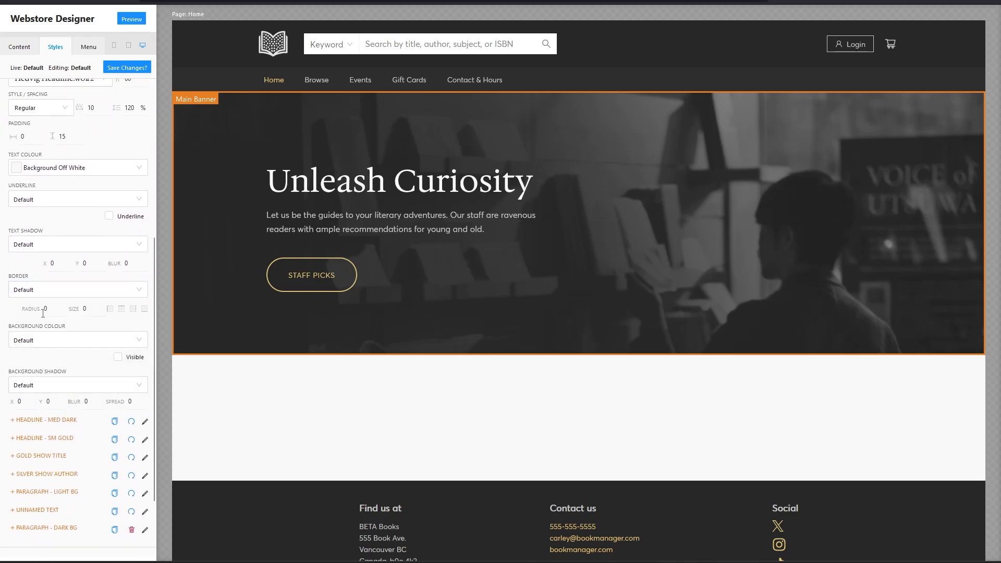
pyautogui.click(79, 289)
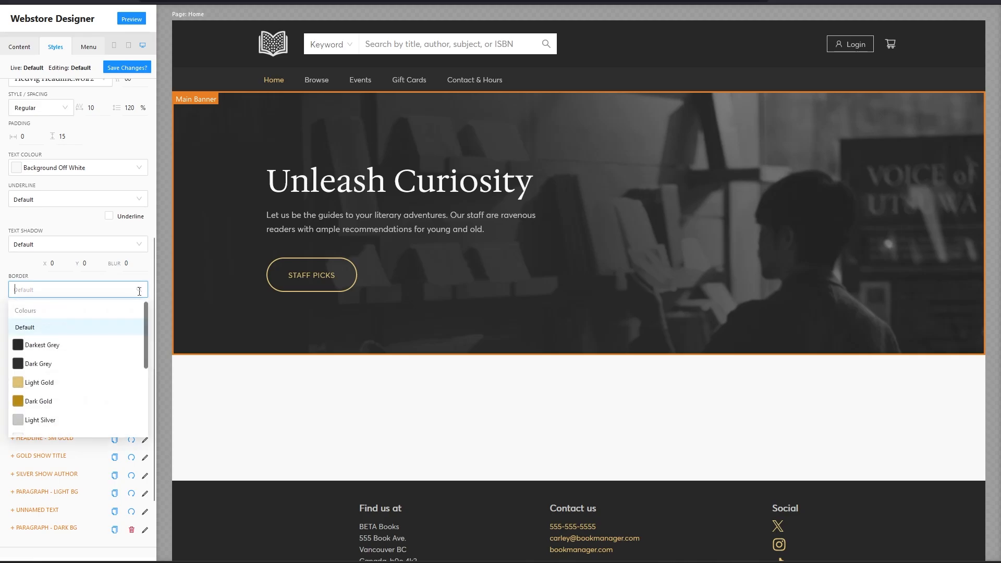
pyautogui.click(39, 383)
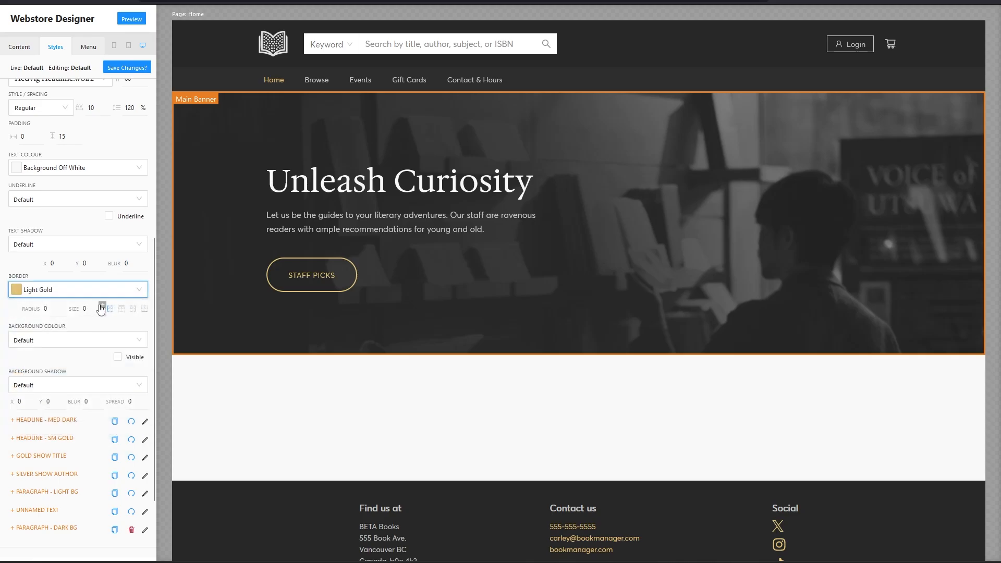
pyautogui.click(102, 307)
pyautogui.click(102, 307)
pyautogui.click(101, 307)
pyautogui.click(102, 307)
pyautogui.click(102, 306)
pyautogui.click(102, 307)
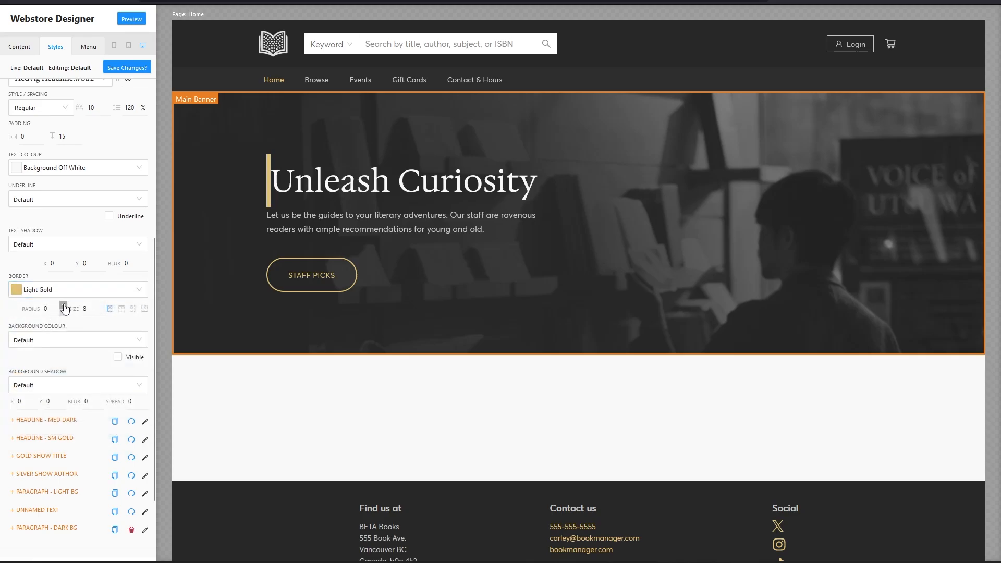
# Step: Increase the Headline - LRG Light preset's horizontal padding to 15
pyautogui.scroll(3, 64, 308)
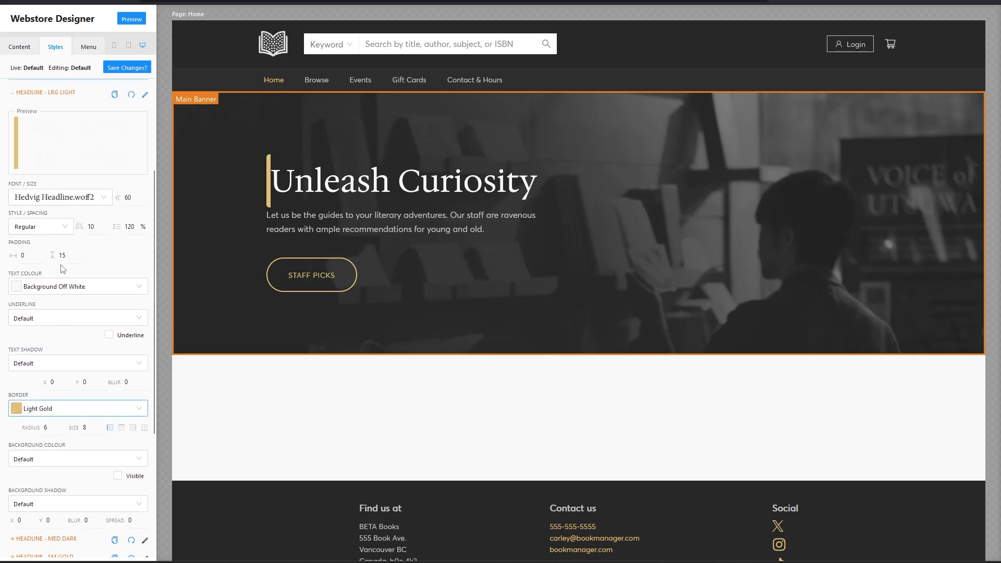
pyautogui.click(41, 253)
pyautogui.click(41, 252)
pyautogui.click(41, 252)
pyautogui.click(40, 253)
pyautogui.click(41, 252)
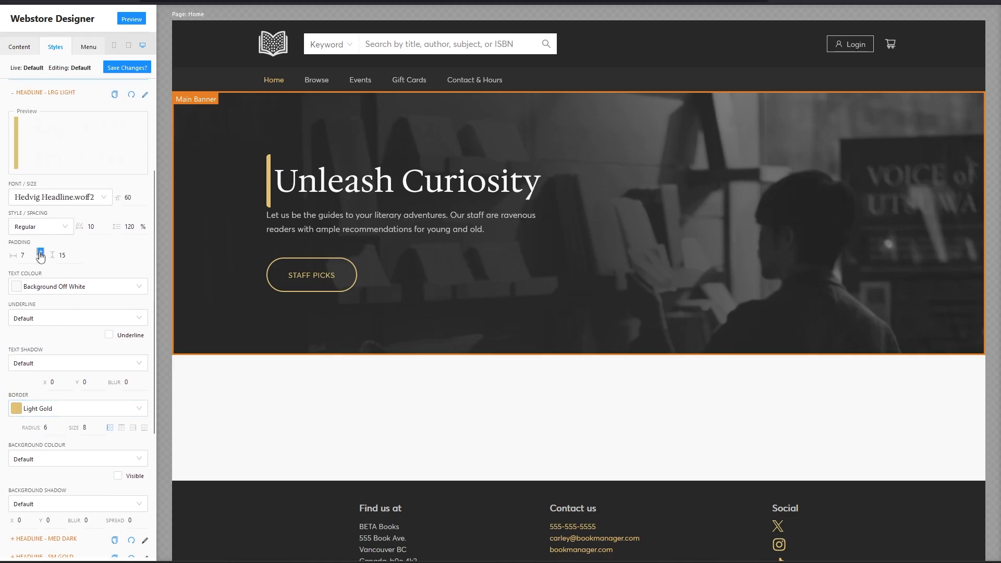
pyautogui.click(41, 253)
pyautogui.click(41, 252)
pyautogui.click(41, 252)
pyautogui.click(41, 252)
pyautogui.click(40, 253)
# Step: Try a matching border on the right side of the headline preset and disable it again
pyautogui.scroll(-1, 69, 378)
pyautogui.scroll(-1, 69, 378)
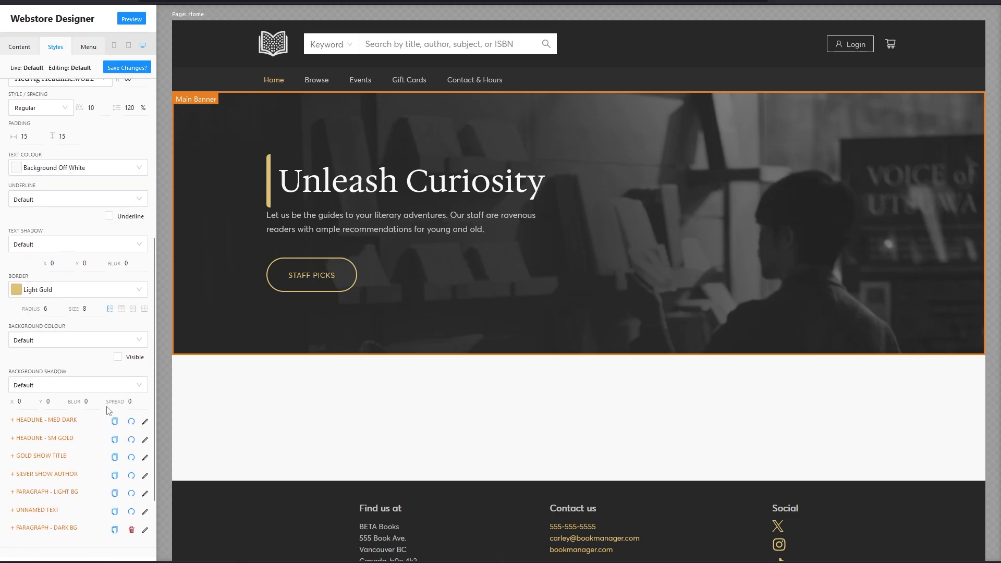
pyautogui.click(133, 310)
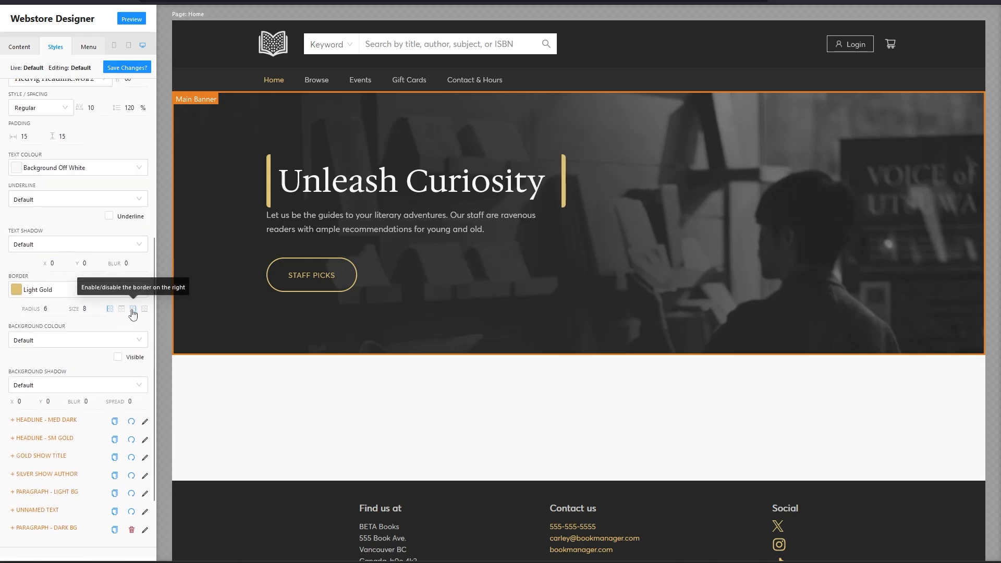
pyautogui.click(133, 310)
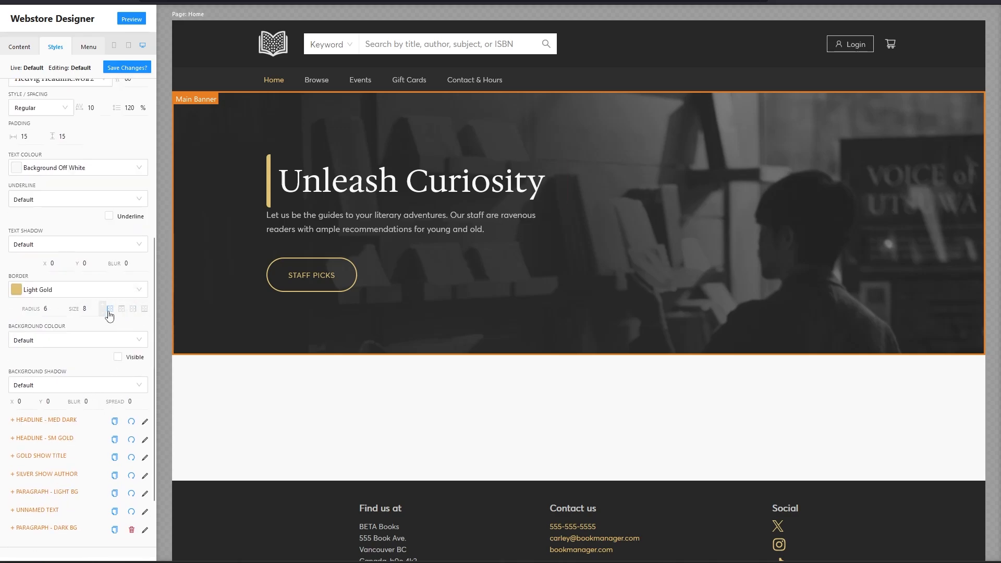
# Step: Disable the headline preset's left border, set the border size to 0 and reset its colour to Default
pyautogui.click(109, 308)
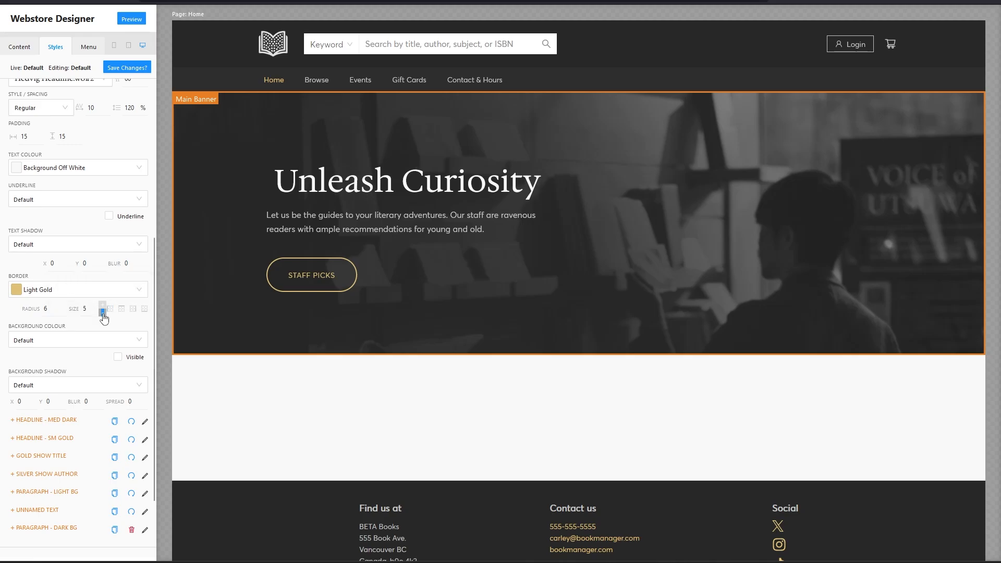
pyautogui.click(105, 290)
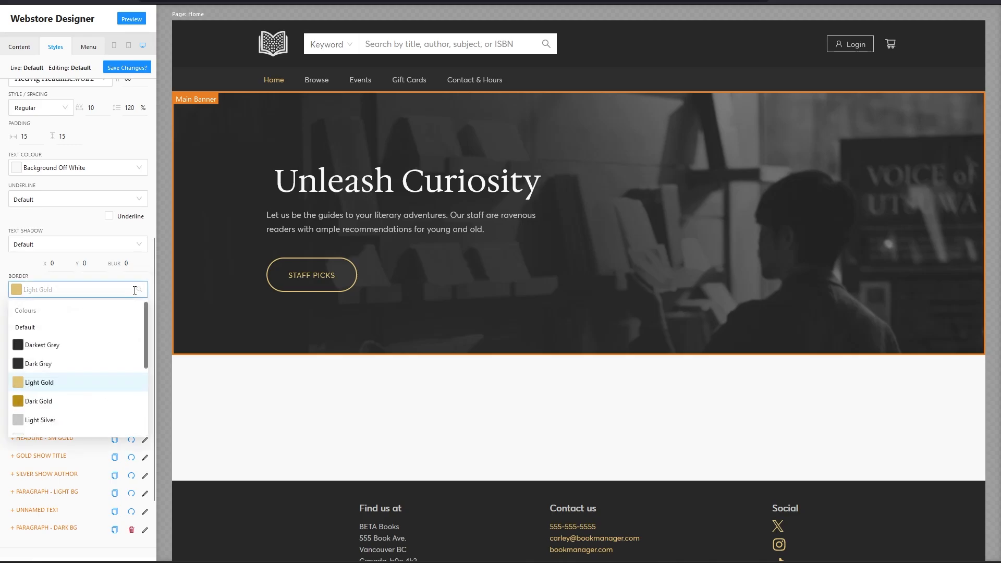
pyautogui.click(39, 333)
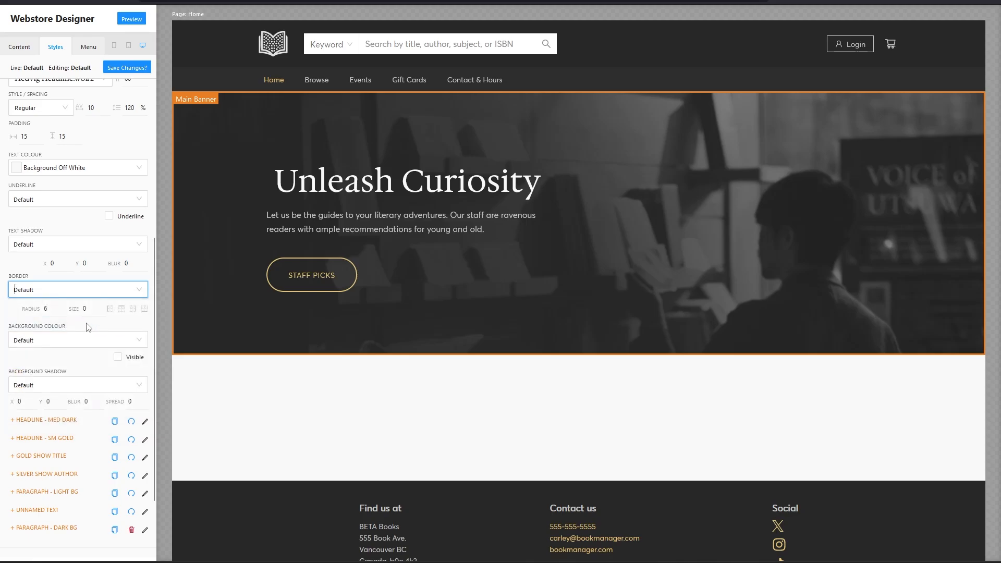
# Step: Bring the Headline - LRG Light preset's horizontal padding back to 0
pyautogui.scroll(2, 65, 313)
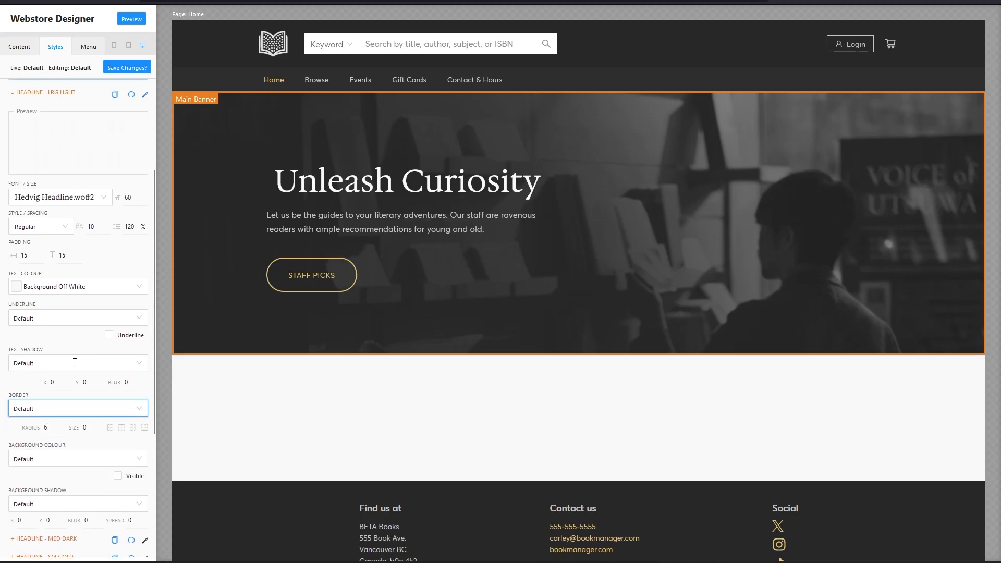
pyautogui.click(41, 260)
pyautogui.click(40, 260)
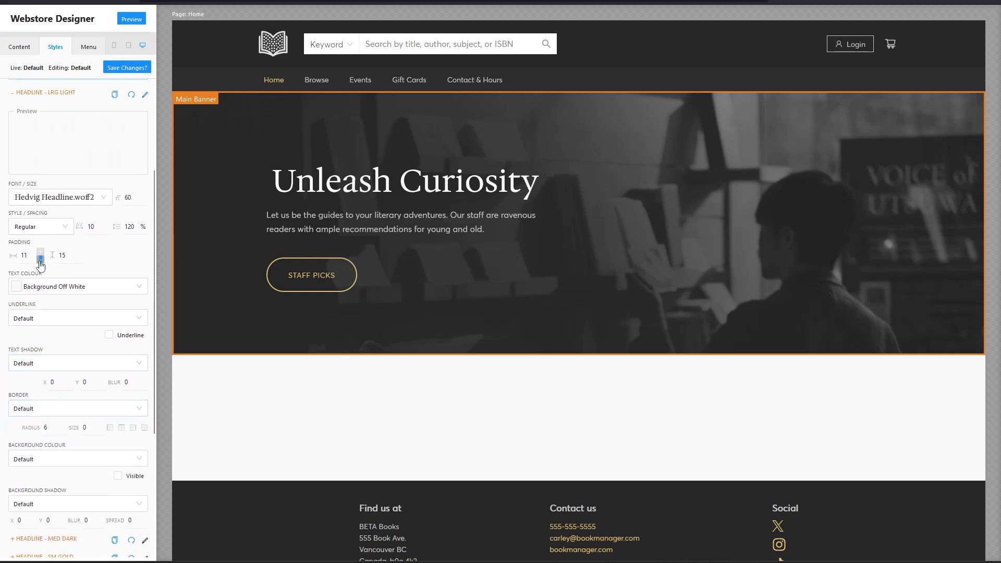
pyautogui.click(40, 260)
pyautogui.click(41, 252)
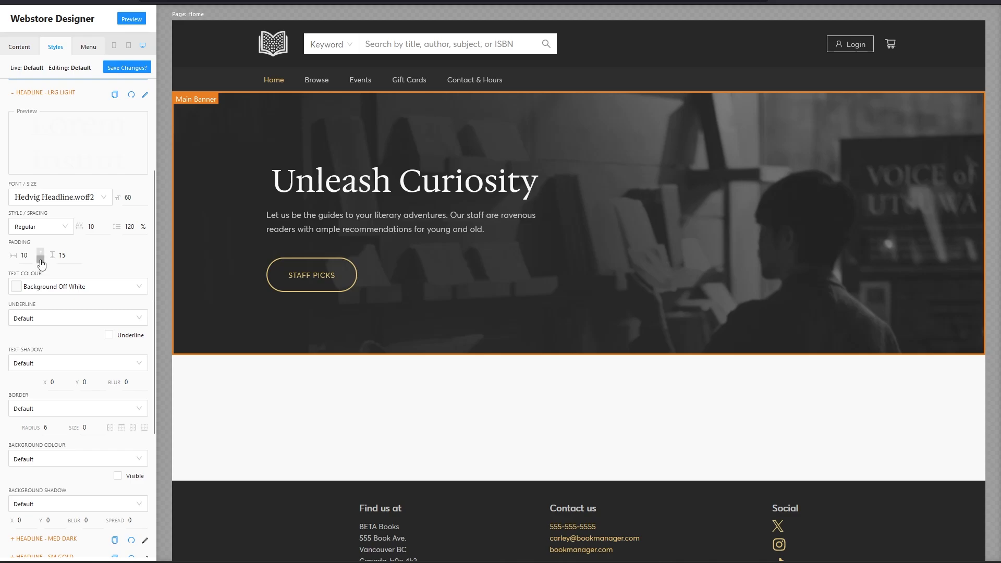
pyautogui.doubleClick(31, 256)
pyautogui.write('0')
# Step: Save the style changes made to the webstore's fonts and headline preset
pyautogui.scroll(2, 60, 397)
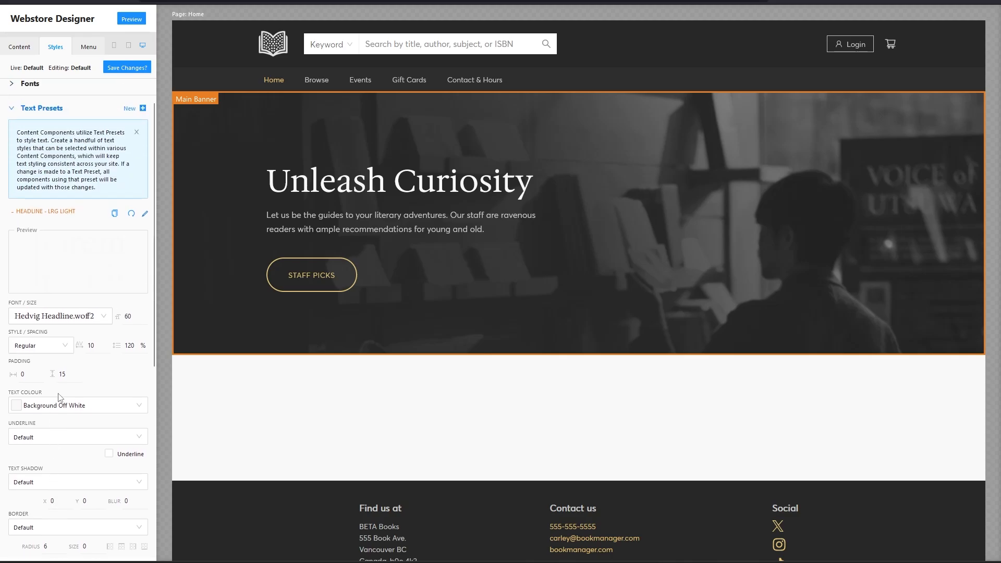
pyautogui.scroll(1, 78, 380)
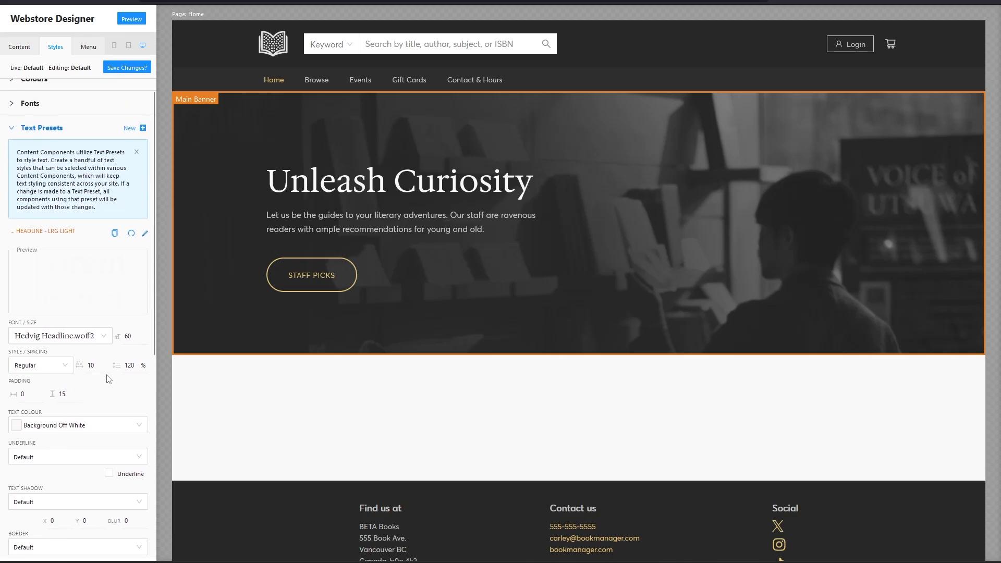
pyautogui.click(125, 67)
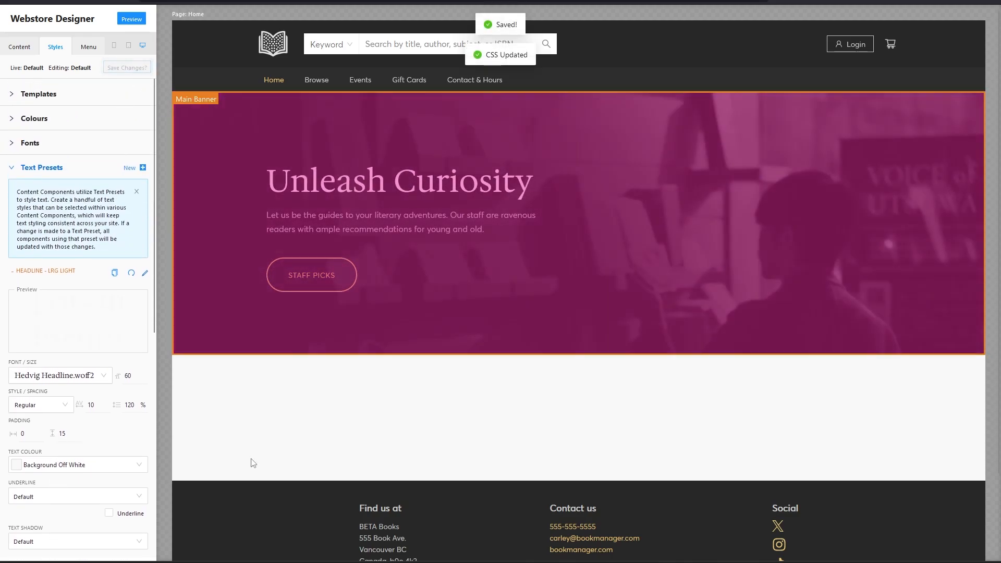
# Step: Set the Headline - MED DARK text preset's font to Hedvig Headline.woff2 and save the style changes
pyautogui.click(35, 166)
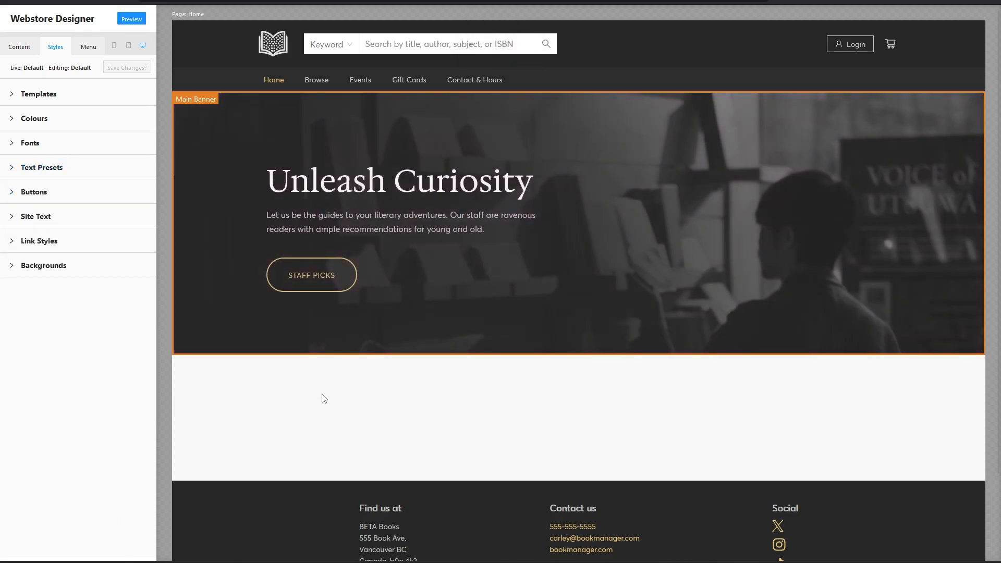
pyautogui.click(46, 168)
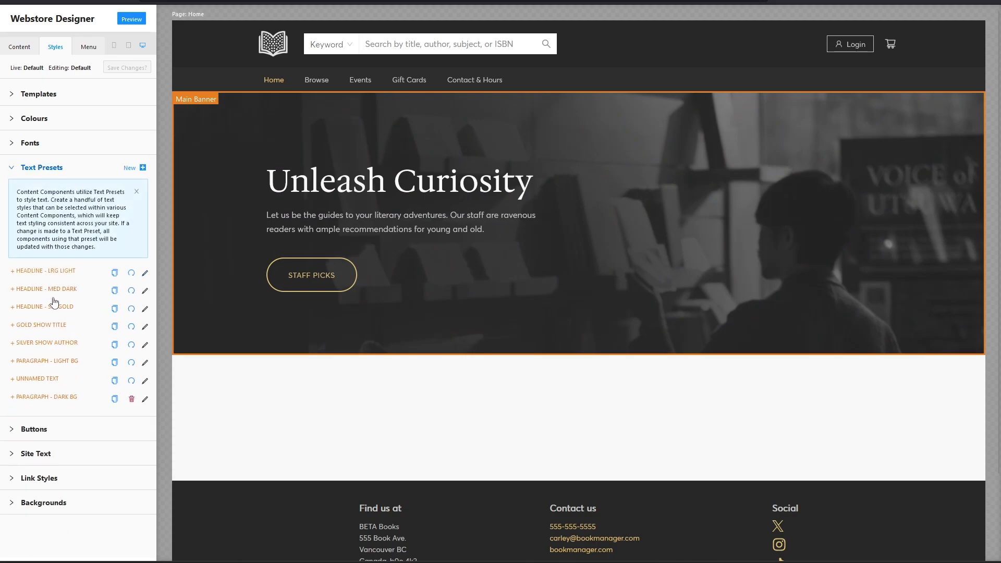
pyautogui.click(24, 289)
pyautogui.scroll(-1, 95, 354)
pyautogui.scroll(-1, 94, 353)
pyautogui.click(103, 335)
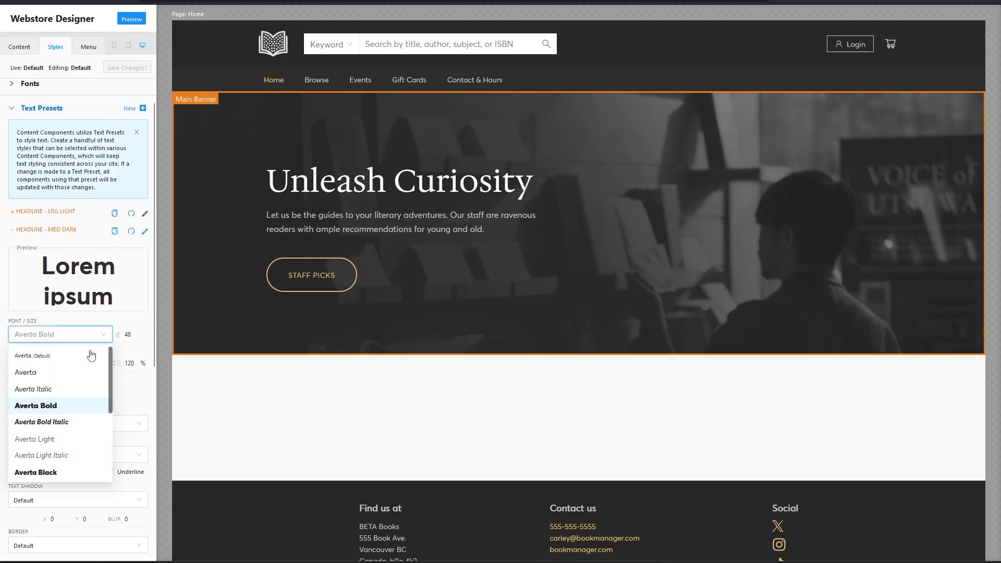
pyautogui.scroll(-1, 89, 351)
pyautogui.click(59, 471)
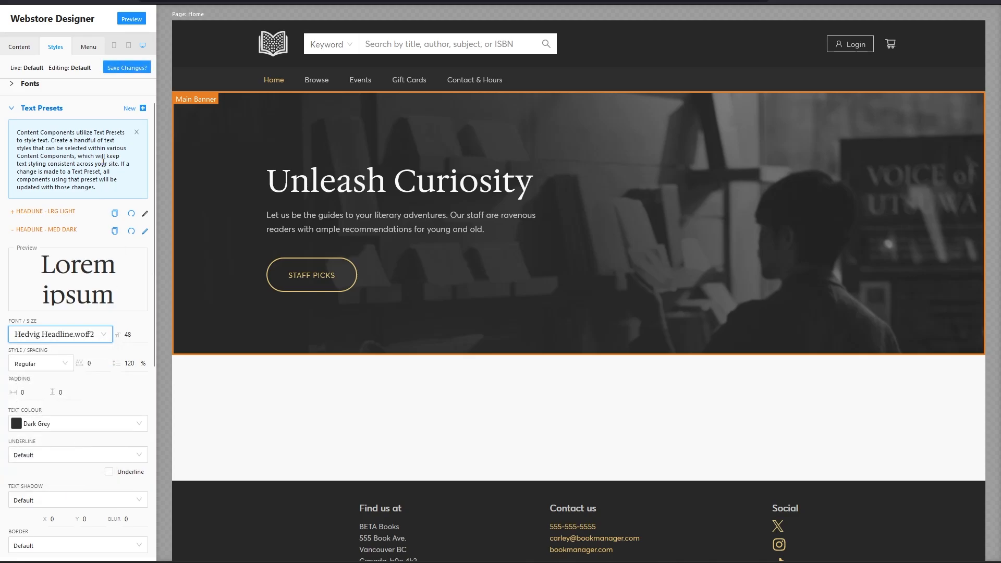
pyautogui.click(123, 68)
pyautogui.click(54, 229)
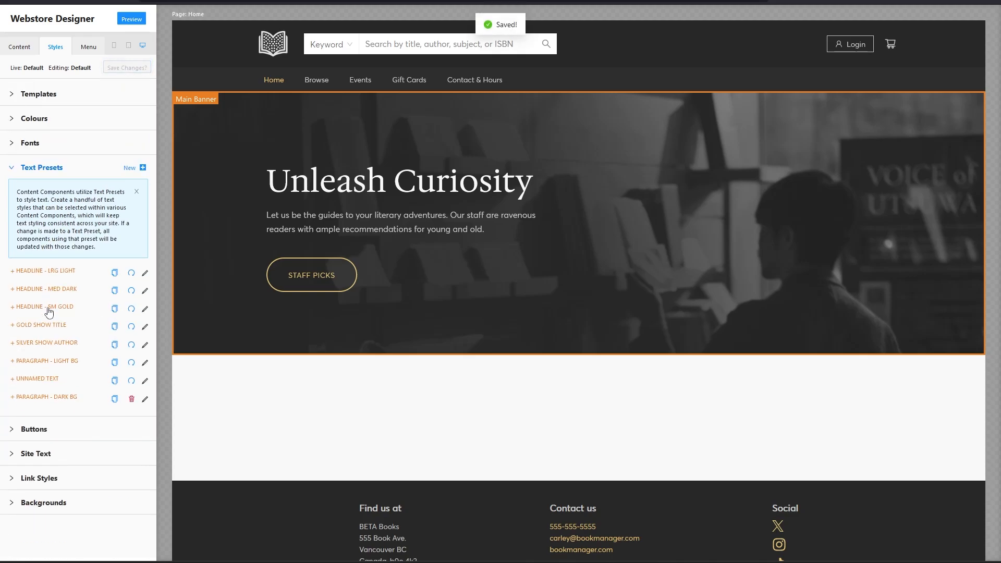
# Step: Review the settings of the Headline - SM GOLD text preset and close the text presets
pyautogui.click(49, 307)
pyautogui.scroll(-3, 66, 367)
pyautogui.scroll(3, 57, 328)
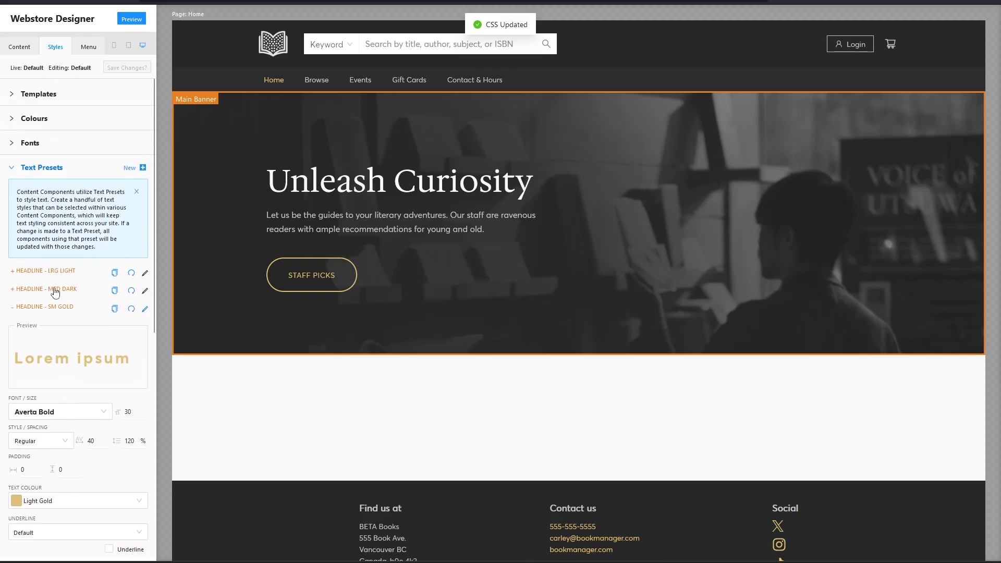
pyautogui.click(49, 306)
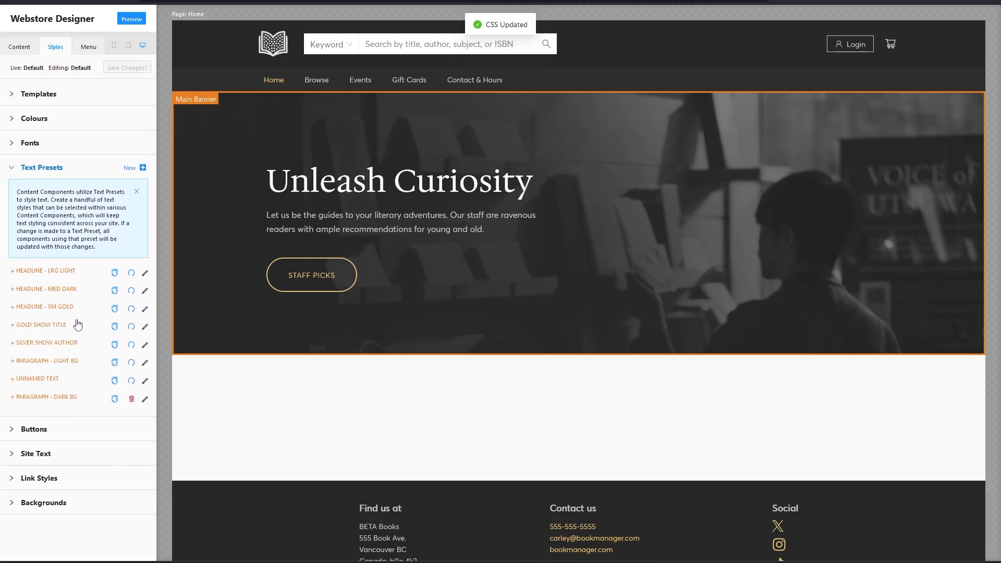
pyautogui.click(40, 174)
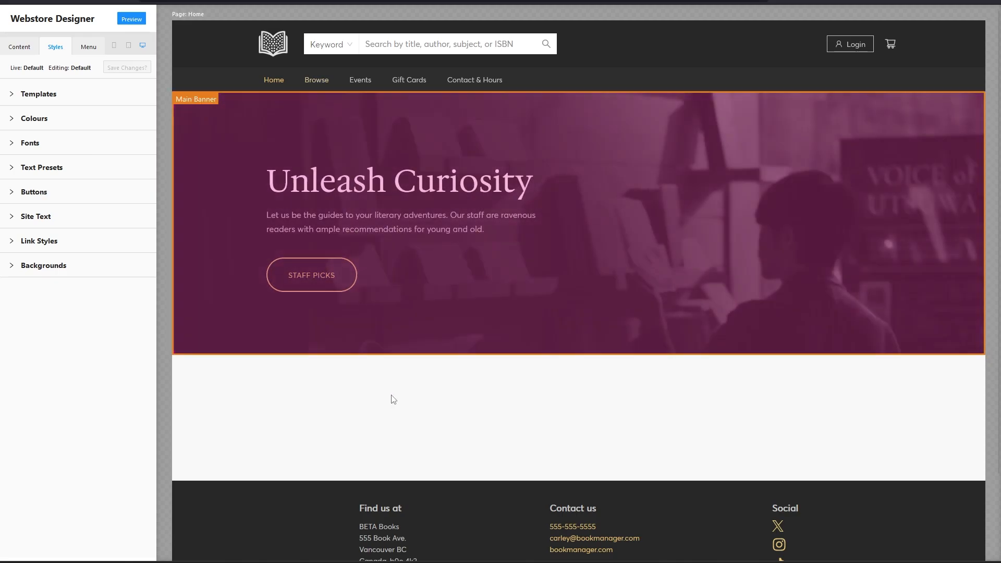
# Step: Set the site text base font to Hedvig Headline.woff2 and save the style changes
pyautogui.scroll(-2, 383, 420)
pyautogui.scroll(2, 383, 421)
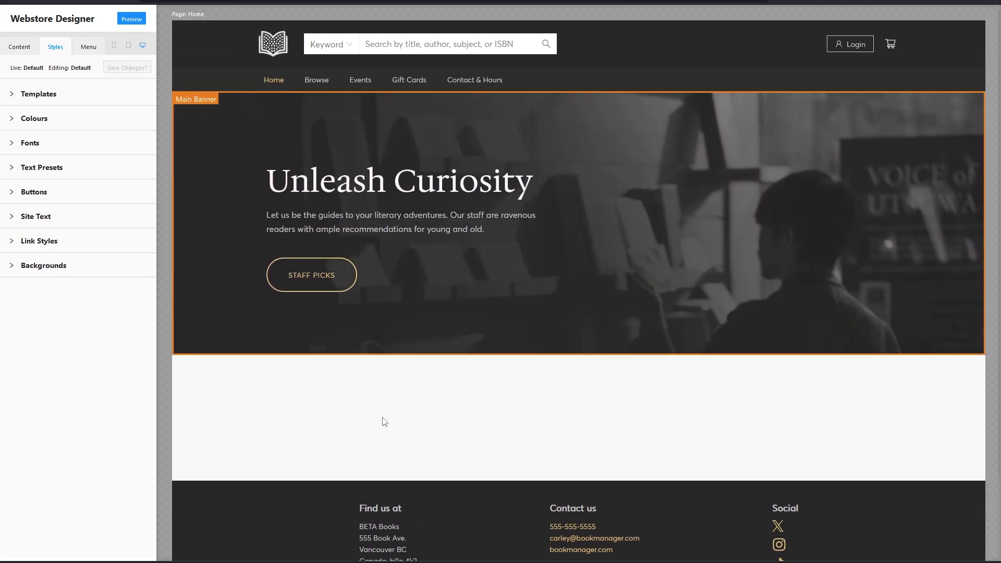
pyautogui.scroll(-2, 376, 439)
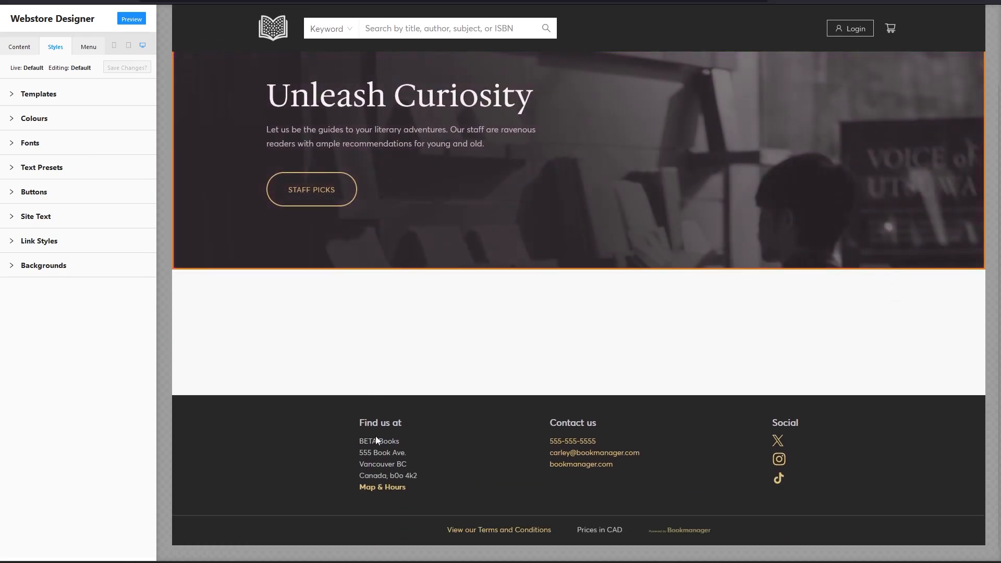
pyautogui.scroll(2, 433, 399)
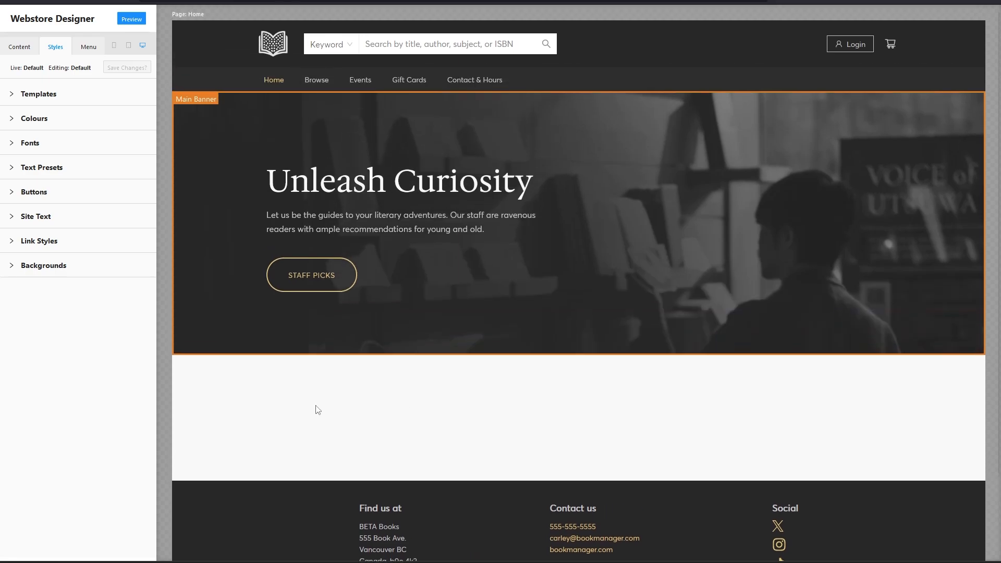
pyautogui.click(36, 217)
pyautogui.click(102, 326)
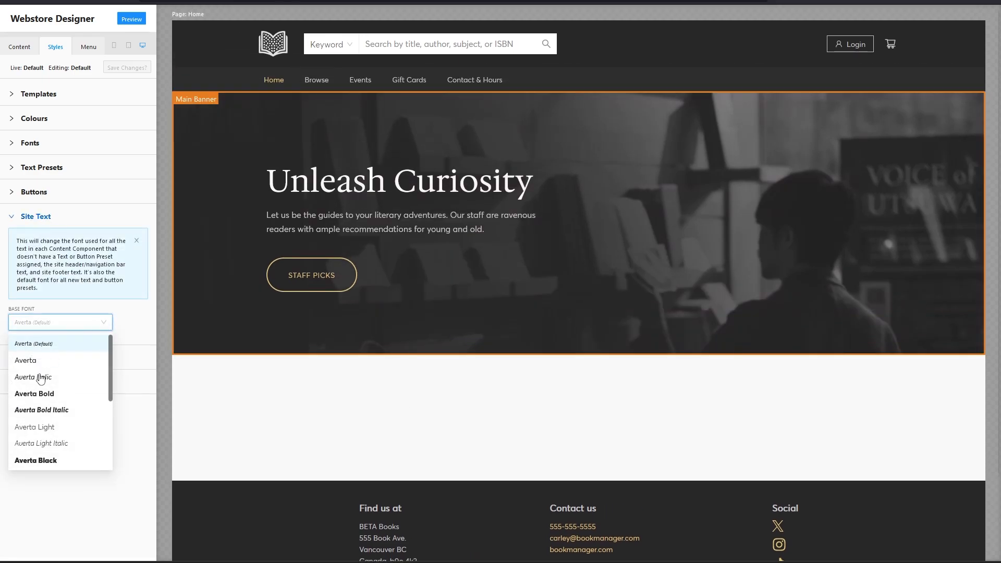
pyautogui.scroll(-2, 58, 453)
pyautogui.click(52, 460)
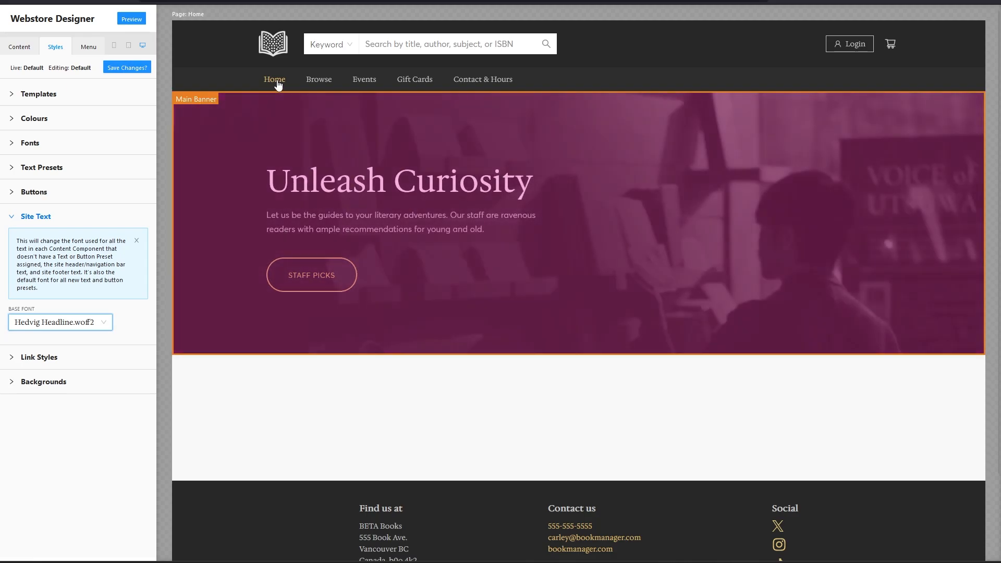
pyautogui.scroll(-2, 391, 473)
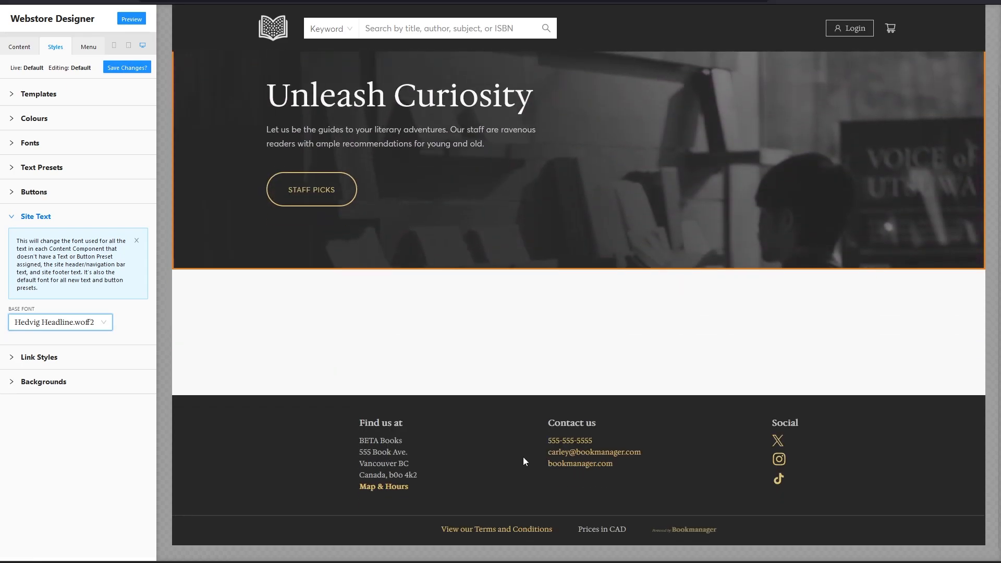
pyautogui.scroll(2, 524, 462)
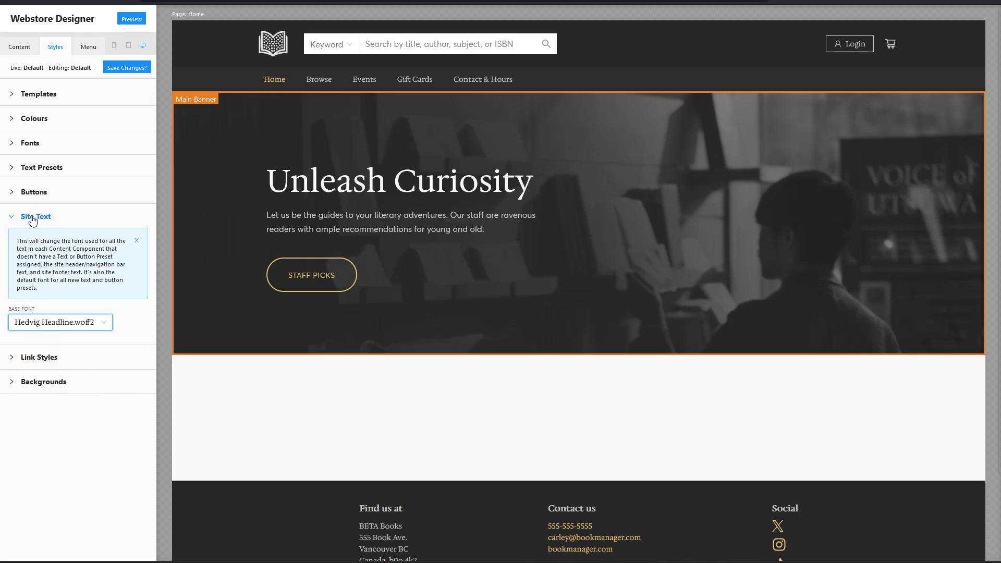
pyautogui.click(33, 216)
pyautogui.click(127, 67)
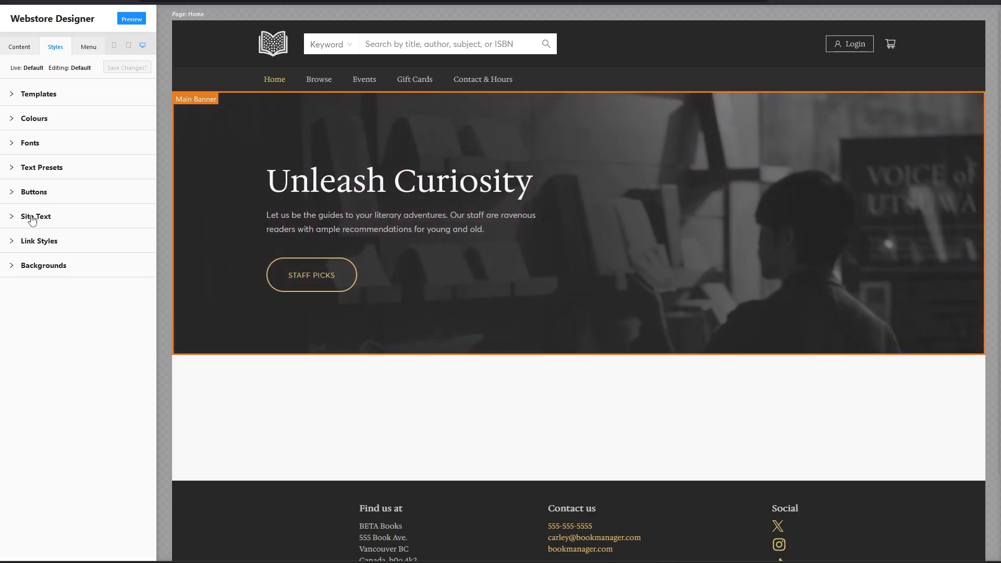
pyautogui.click(32, 218)
pyautogui.click(34, 218)
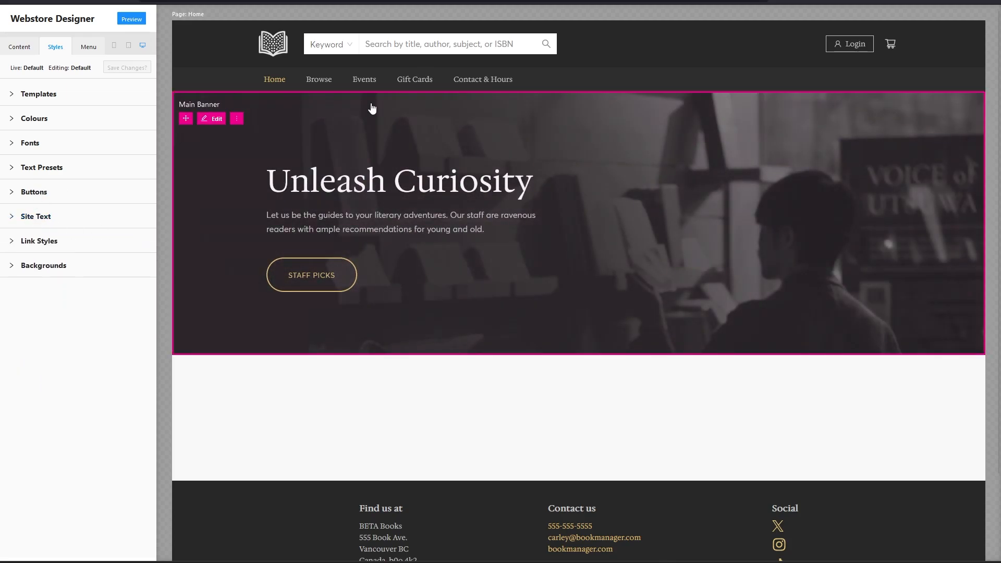
pyautogui.click(372, 108)
pyautogui.scroll(-1, 394, 503)
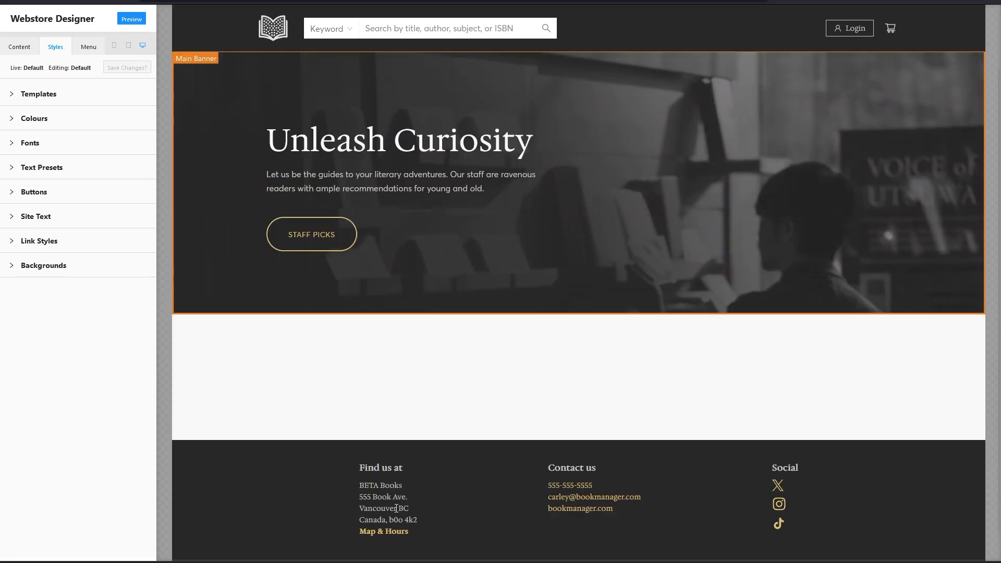
pyautogui.scroll(1, 381, 469)
pyautogui.scroll(-1, 343, 408)
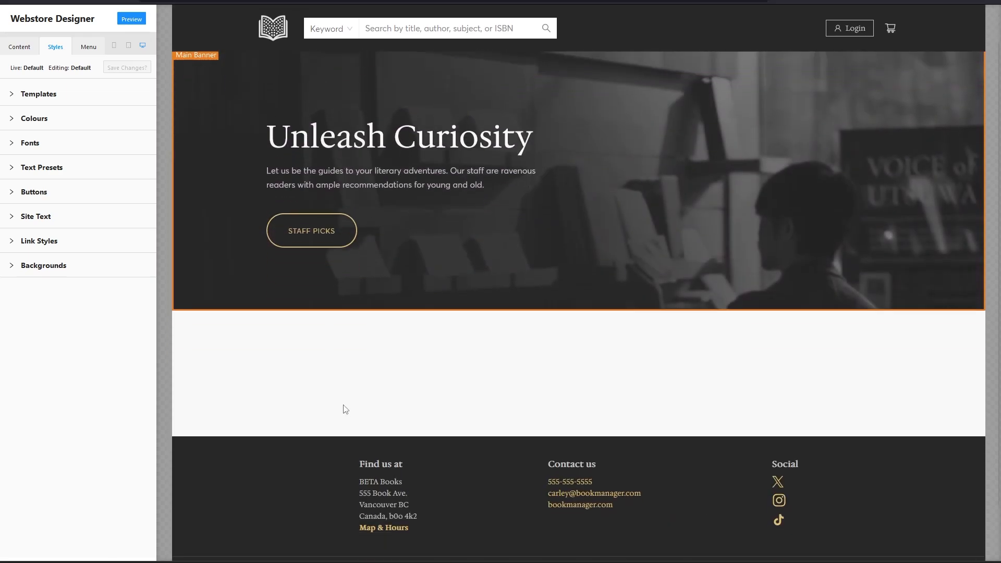
pyautogui.scroll(1, 343, 410)
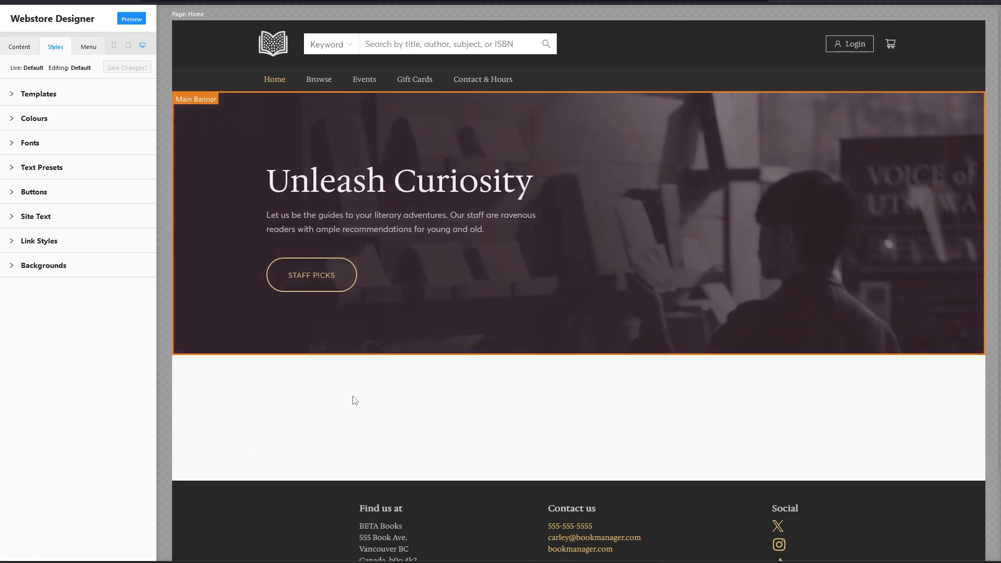
# Step: Preview the Home page at desktop size and examine its navigation, banner and footer text
pyautogui.click(131, 21)
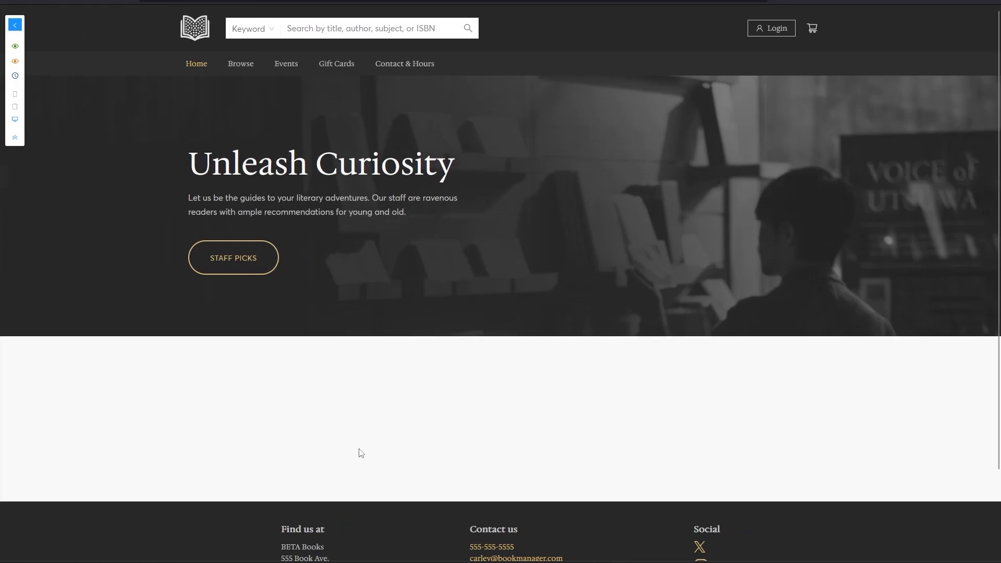
pyautogui.scroll(-1, 311, 418)
pyautogui.scroll(1, 364, 430)
pyautogui.scroll(-2, 663, 400)
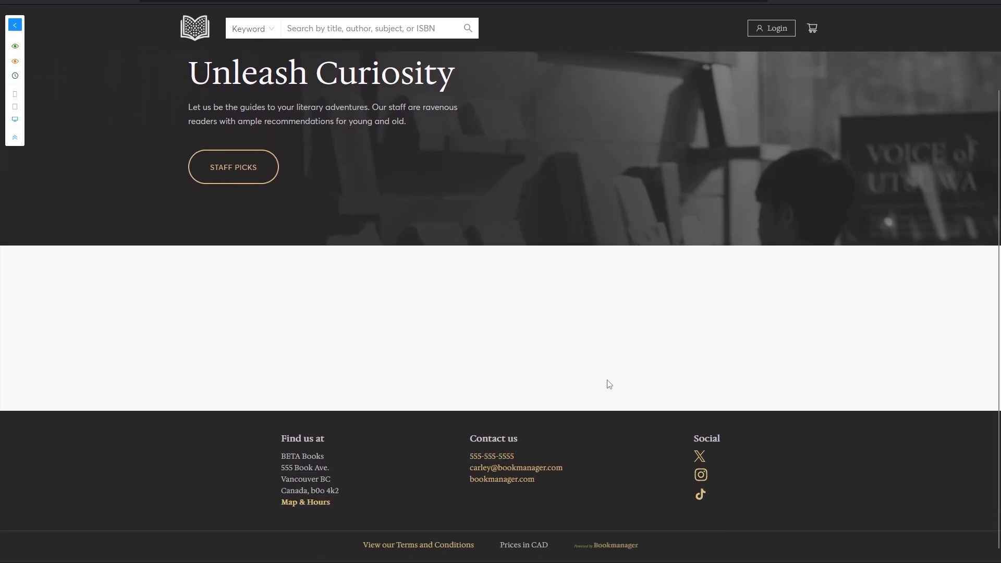
pyautogui.scroll(2, 605, 385)
pyautogui.scroll(-1, 594, 407)
pyautogui.scroll(1, 555, 410)
pyautogui.scroll(-2, 718, 300)
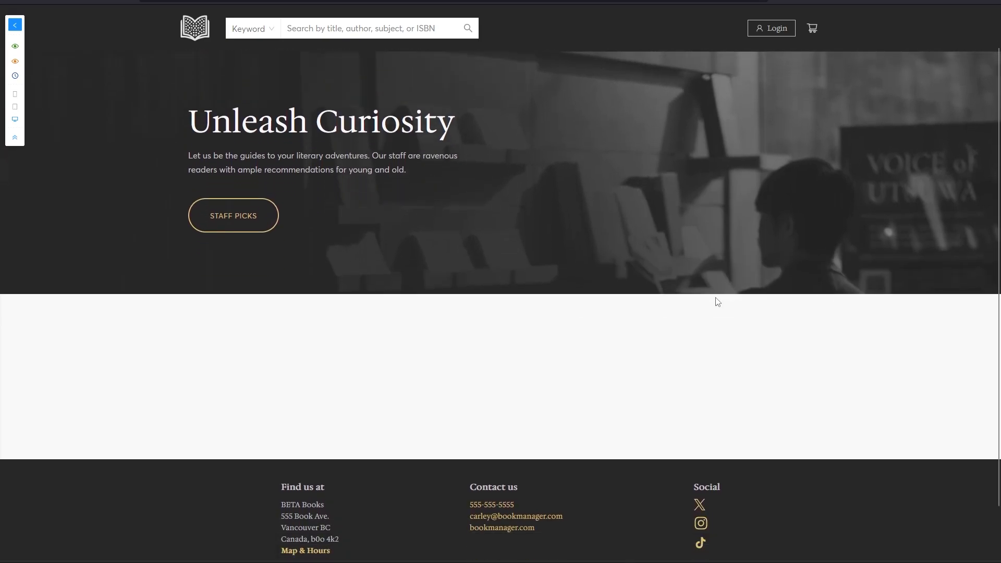
pyautogui.scroll(2, 693, 292)
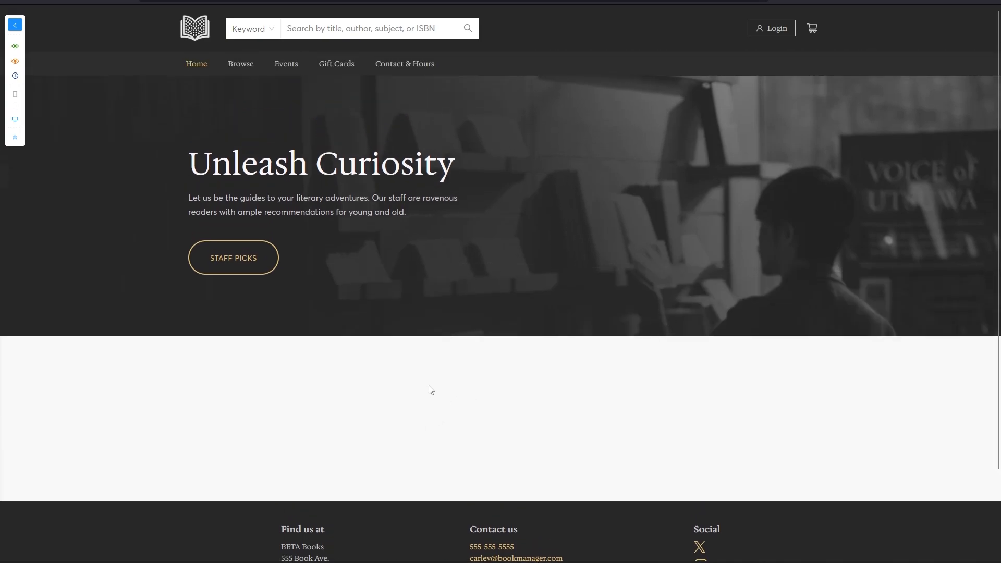
pyautogui.scroll(-2, 392, 381)
pyautogui.scroll(2, 365, 379)
# Step: Check the Home page preview at tablet and phone sizes, restore the desktop size and return to the designer
pyautogui.click(15, 107)
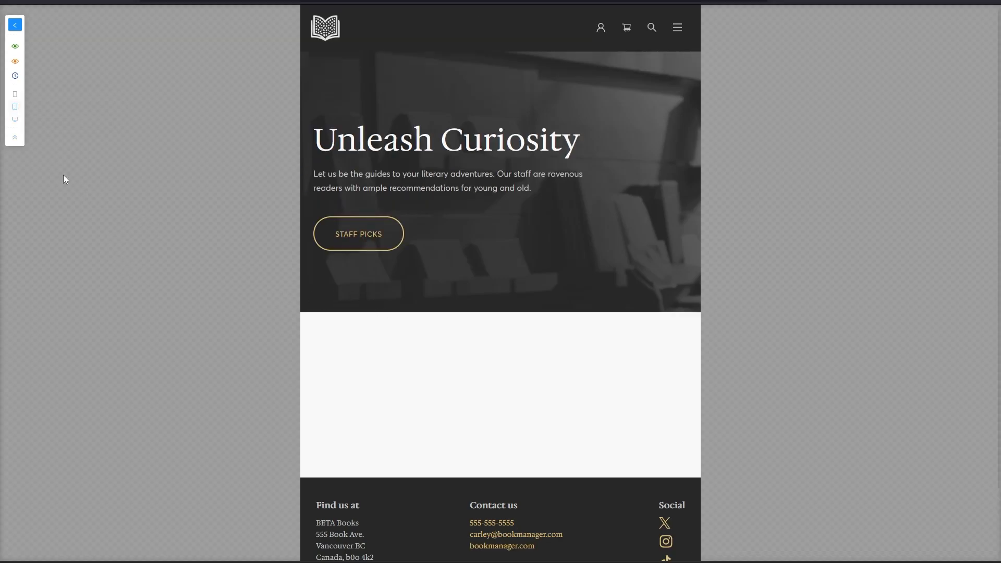
pyautogui.click(14, 98)
pyautogui.scroll(-4, 516, 379)
pyautogui.scroll(4, 553, 379)
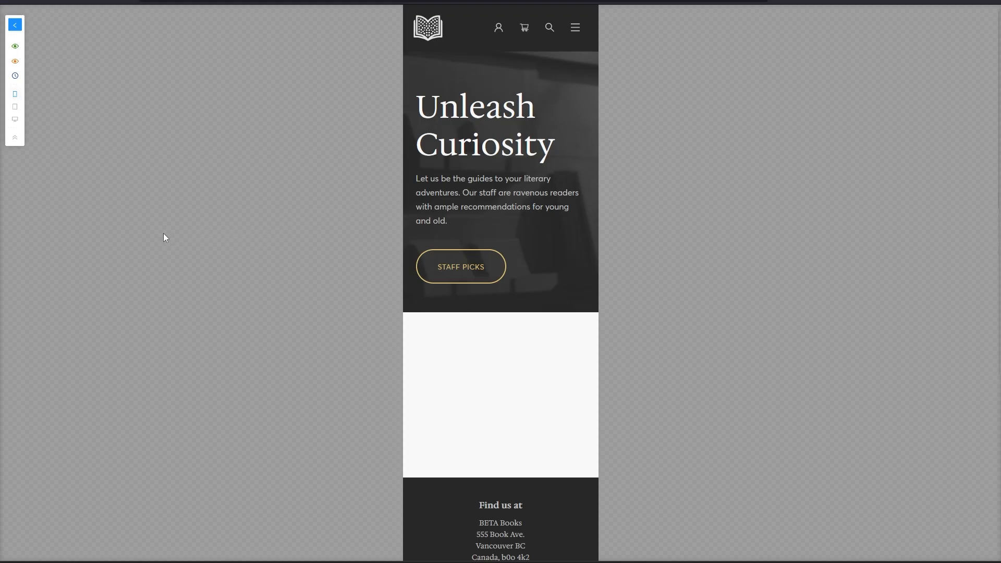
pyautogui.click(14, 119)
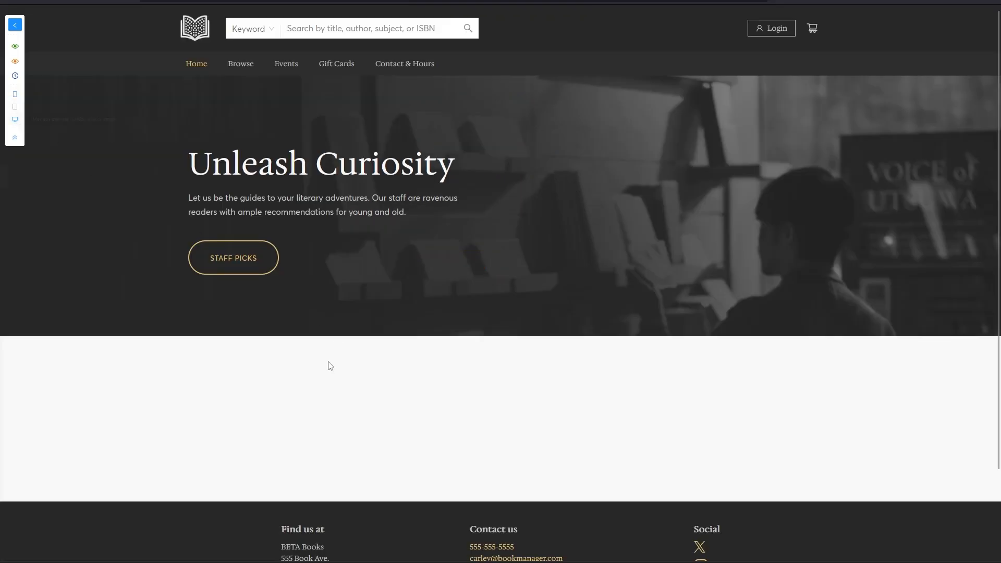
pyautogui.click(15, 25)
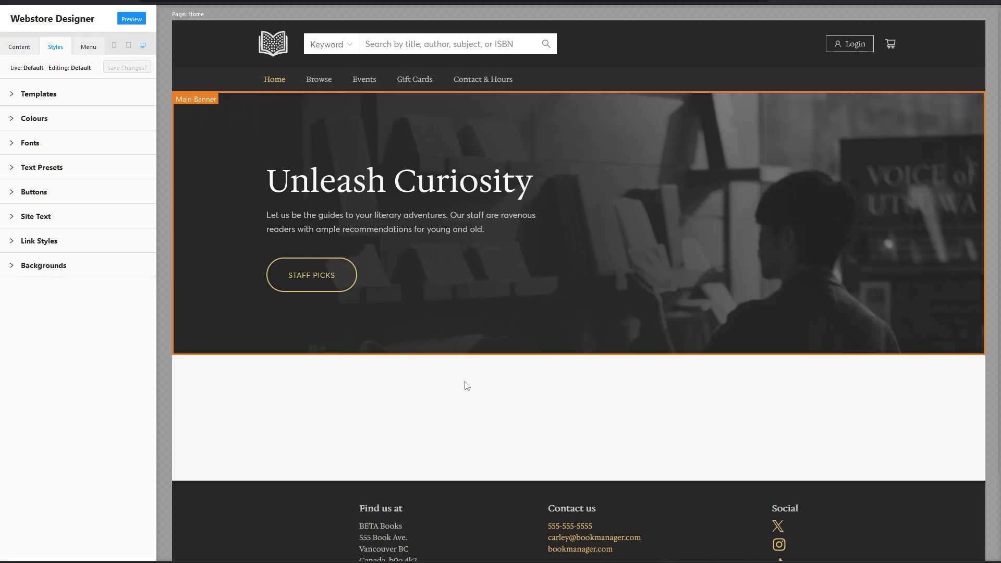
# Step: Add a Blank Space component to the Home page directly below the Main Banner
pyautogui.scroll(-1, 456, 394)
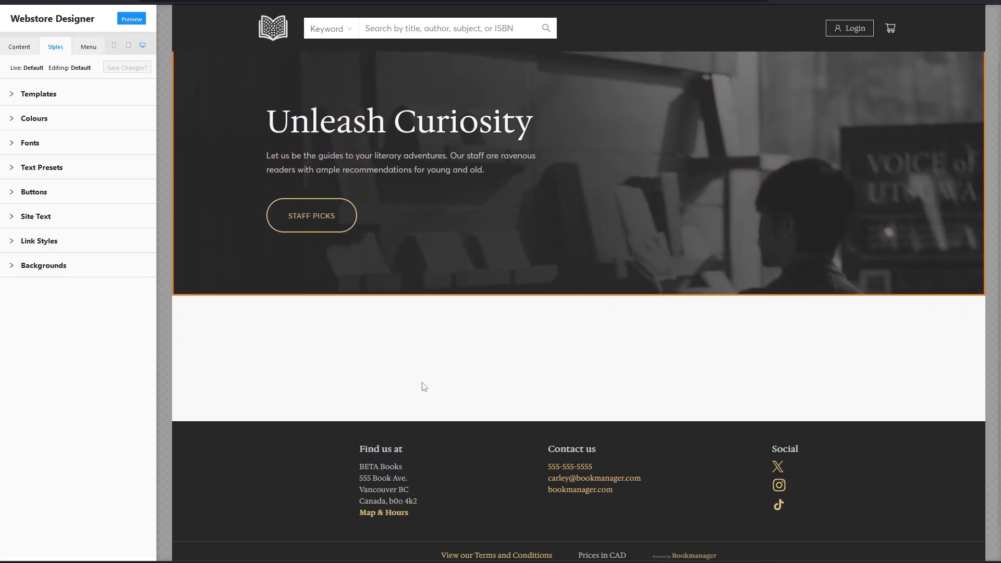
pyautogui.click(17, 47)
pyautogui.click(41, 172)
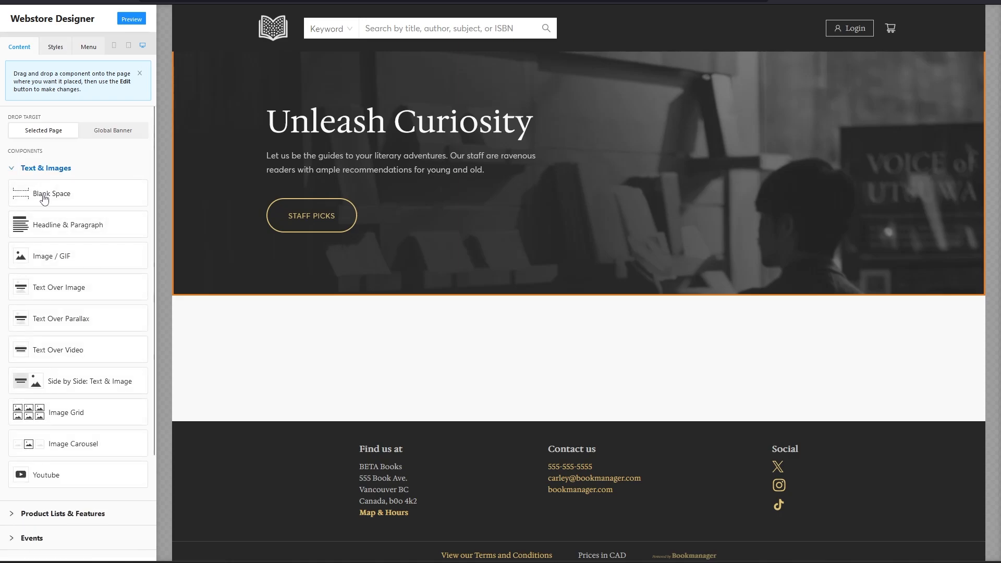
pyautogui.moveTo(40, 197); pyautogui.dragTo(361, 326)
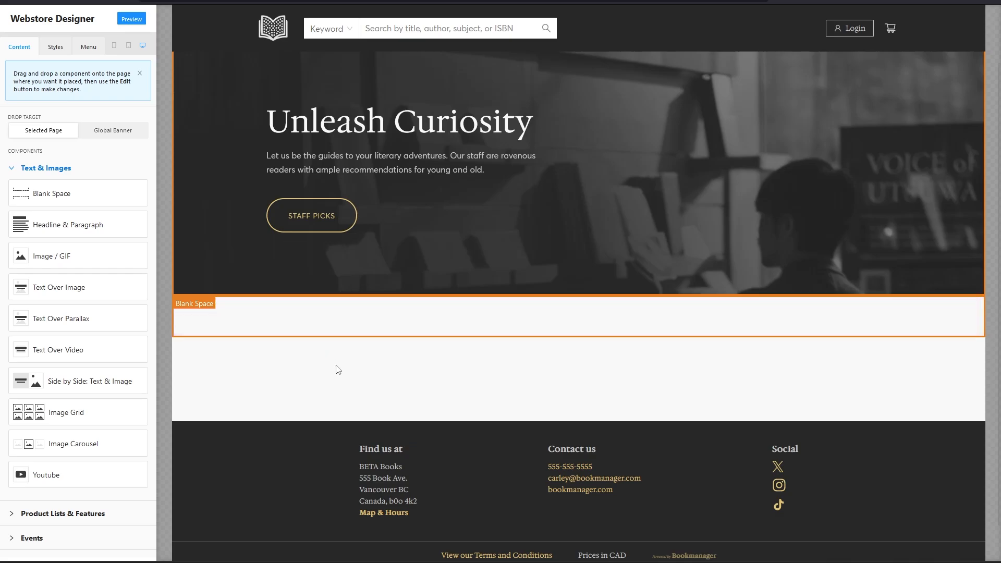
# Step: Adjust the height of the Blank Space component below the Main Banner and save the block's changes
pyautogui.click(208, 324)
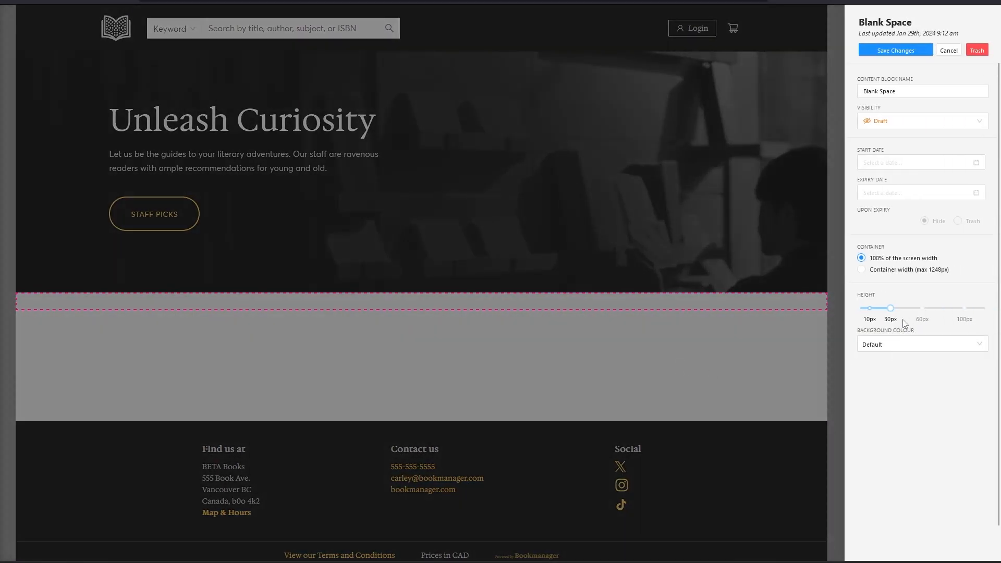
pyautogui.click(891, 308)
pyautogui.moveTo(891, 310); pyautogui.dragTo(902, 311)
pyautogui.click(896, 50)
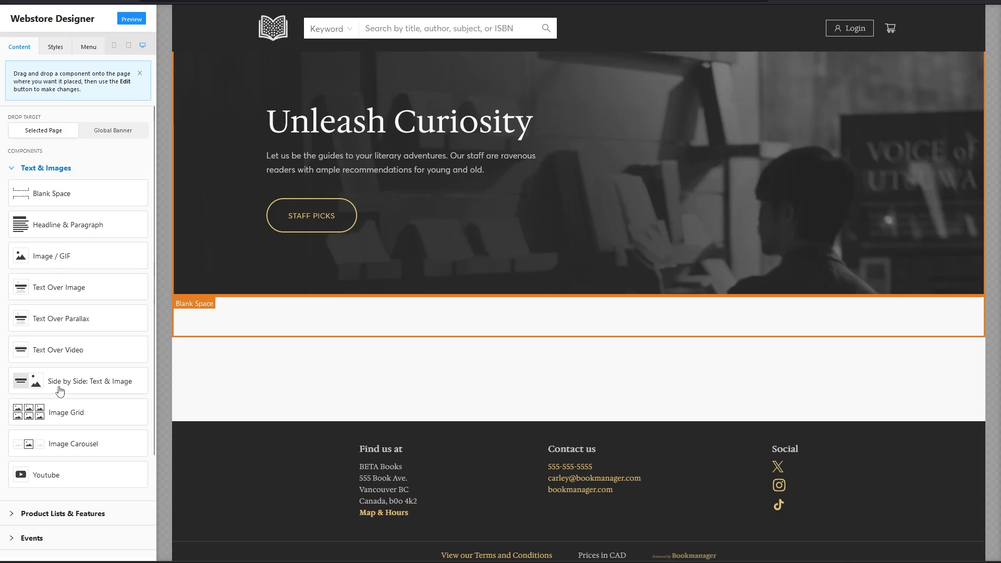
# Step: Add a Side by Side: Text & Image component to the Home page below the Blank Space
pyautogui.moveTo(31, 384); pyautogui.dragTo(367, 370)
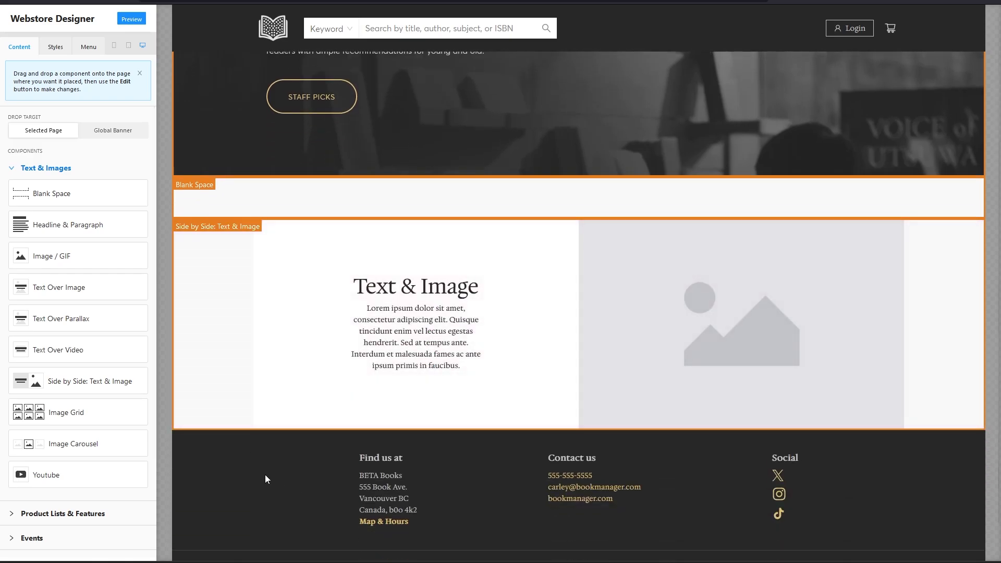
pyautogui.scroll(3, 368, 423)
pyautogui.scroll(-3, 362, 419)
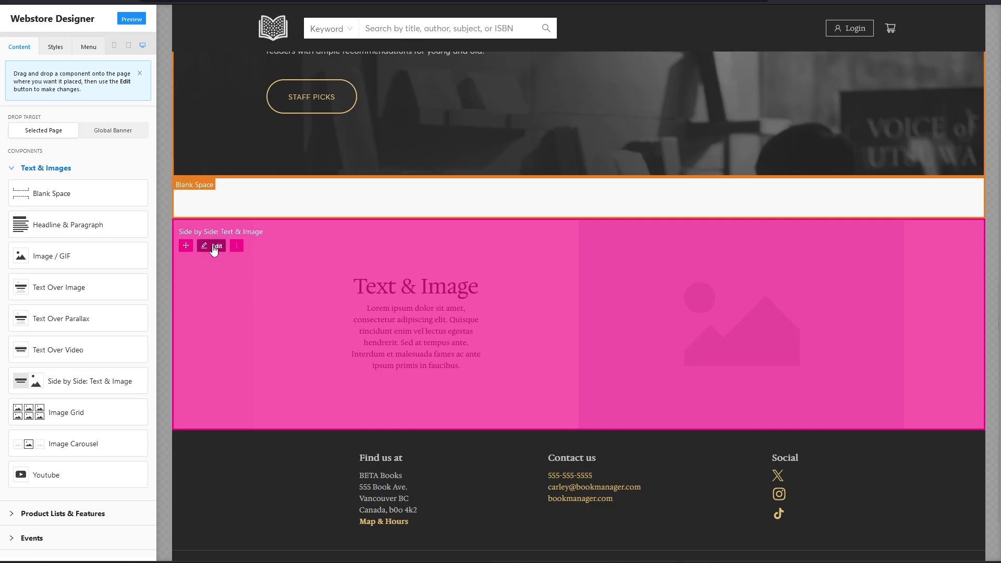
# Step: Open the Side by Side: Text & Image block for editing and name the content block "Our Story"
pyautogui.click(214, 247)
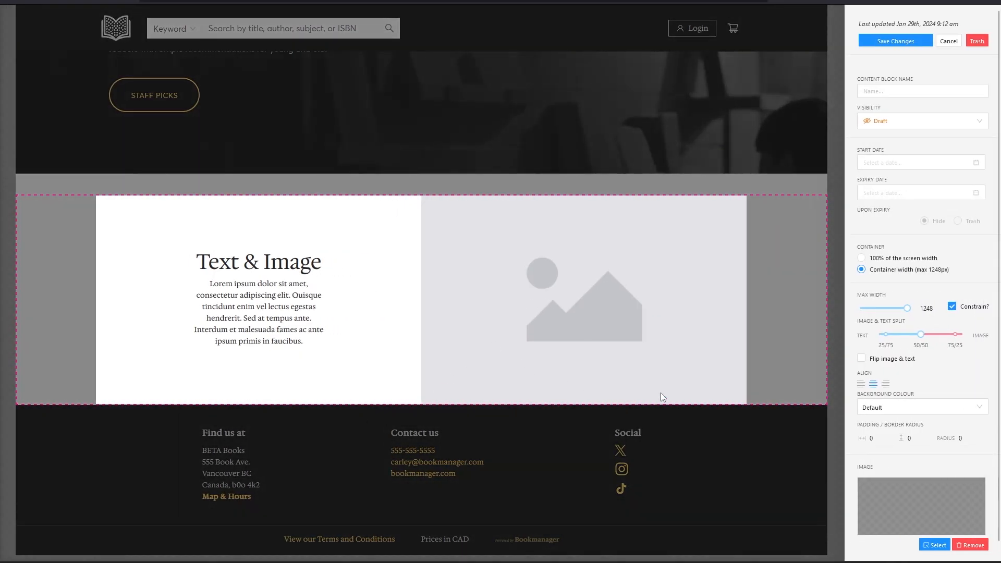
pyautogui.click(891, 91)
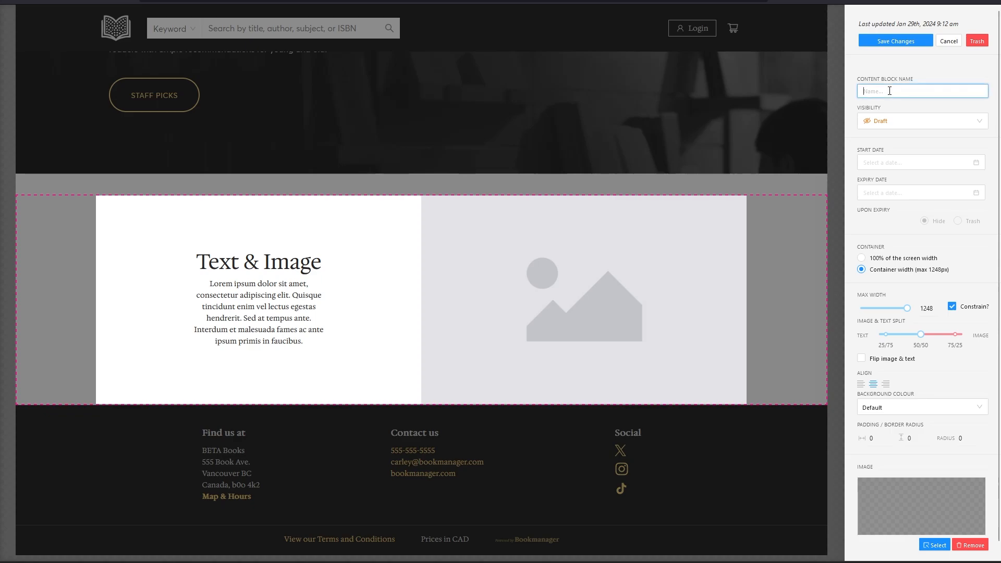
pyautogui.write('Our Story')
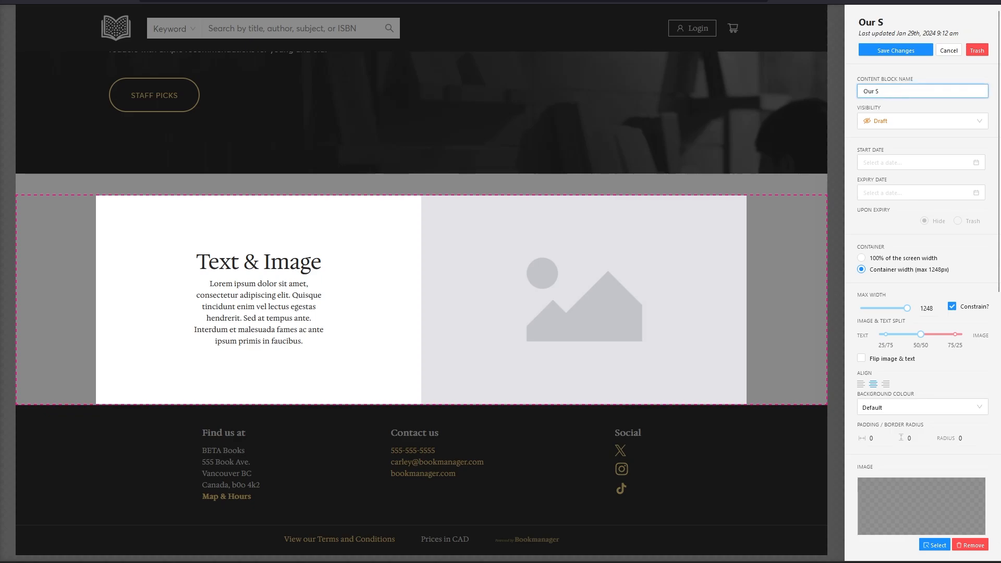
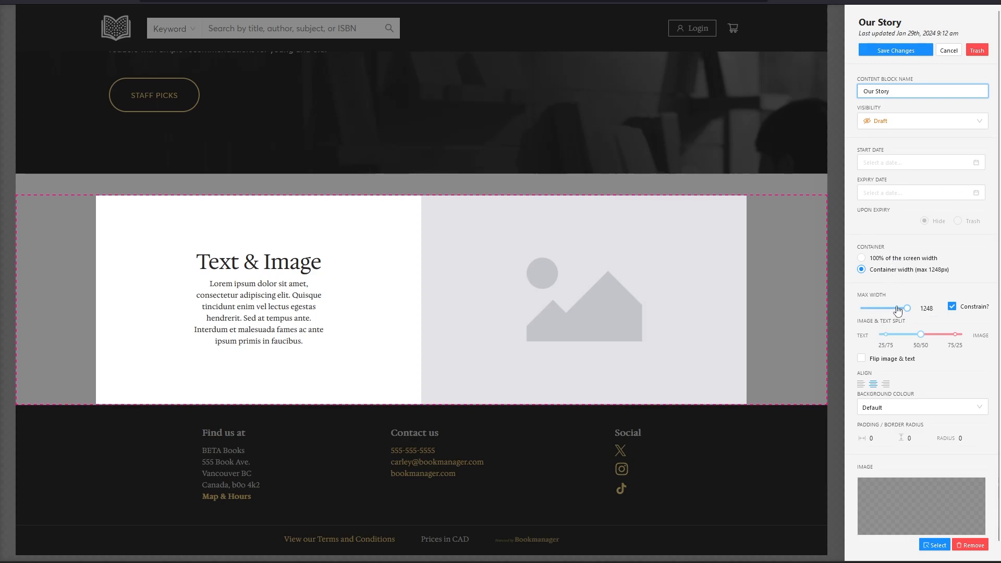
pyautogui.moveTo(909, 311)
pyautogui.moveTo(909, 310)
pyautogui.mouseDown()
pyautogui.moveTo(891, 309)
pyautogui.moveTo(926, 315)
pyautogui.mouseUp()
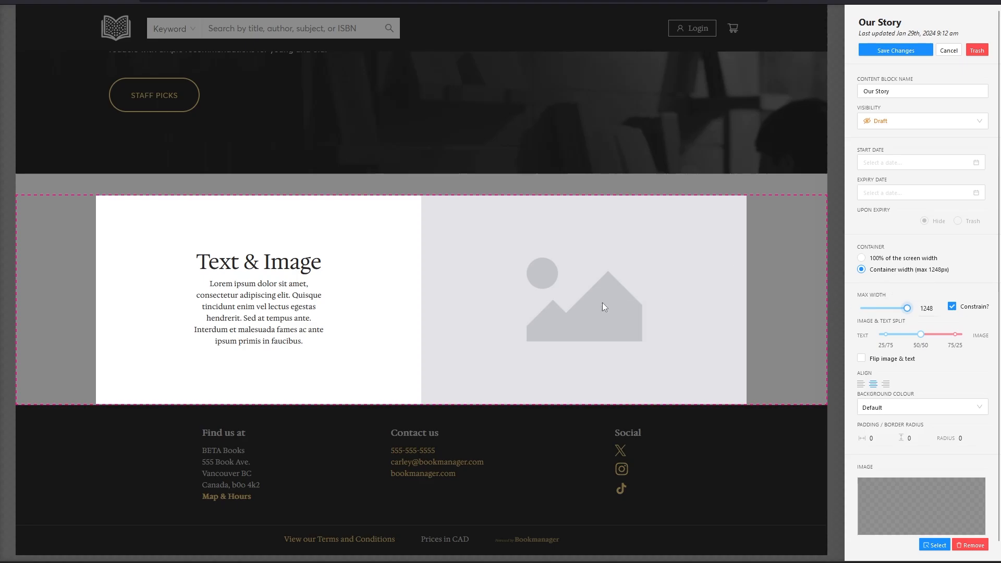
pyautogui.click(861, 258)
pyautogui.click(862, 270)
# Step: Shift the image and text split to give the text about two thirds of the width, and flip the image and text
pyautogui.scroll(-1, 934, 357)
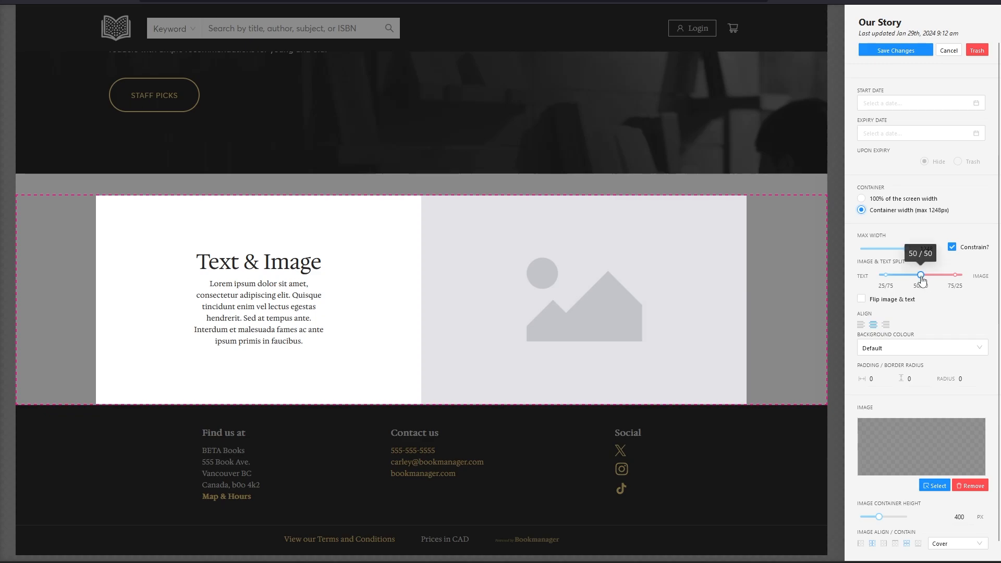
pyautogui.moveTo(922, 277); pyautogui.dragTo(896, 277)
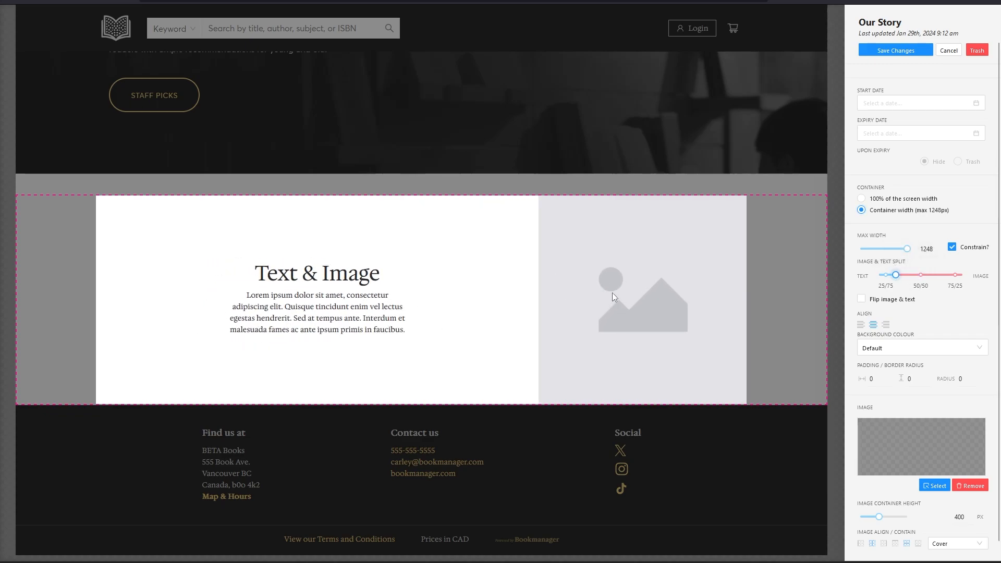
pyautogui.click(861, 300)
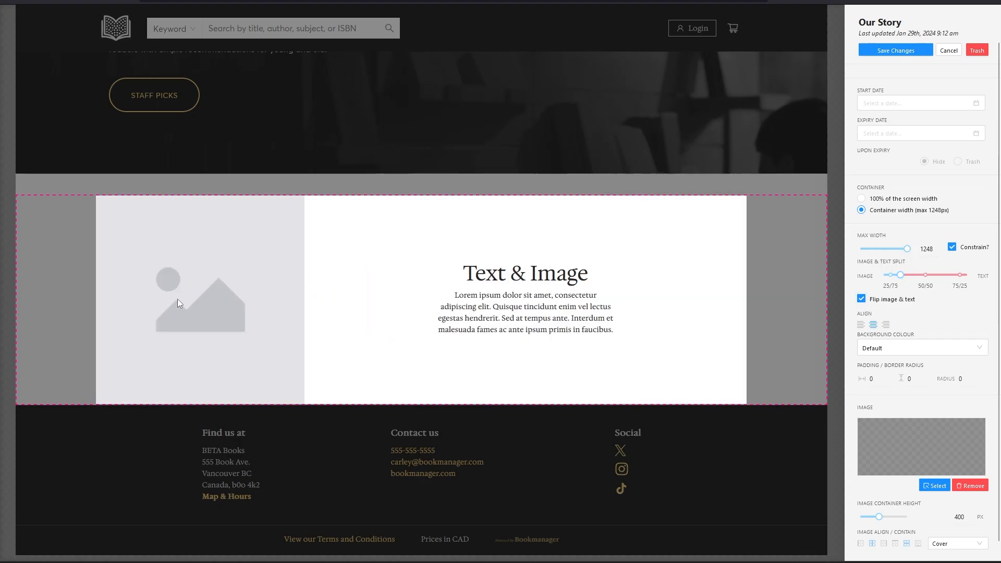
# Step: Try a maximum width of 1040 with left, centre and right block alignment, and return to centred at 1248
pyautogui.scroll(-1, 904, 307)
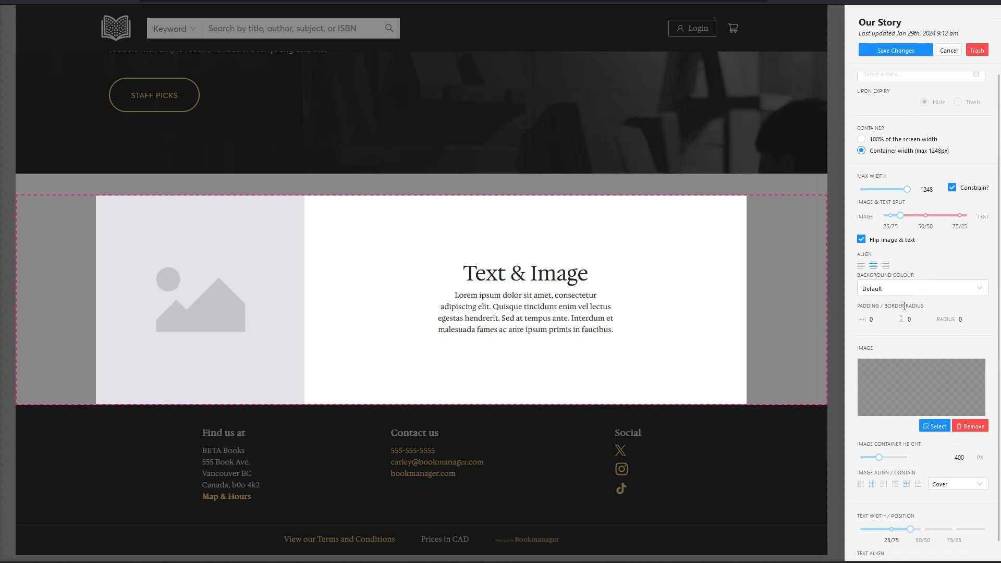
pyautogui.click(862, 267)
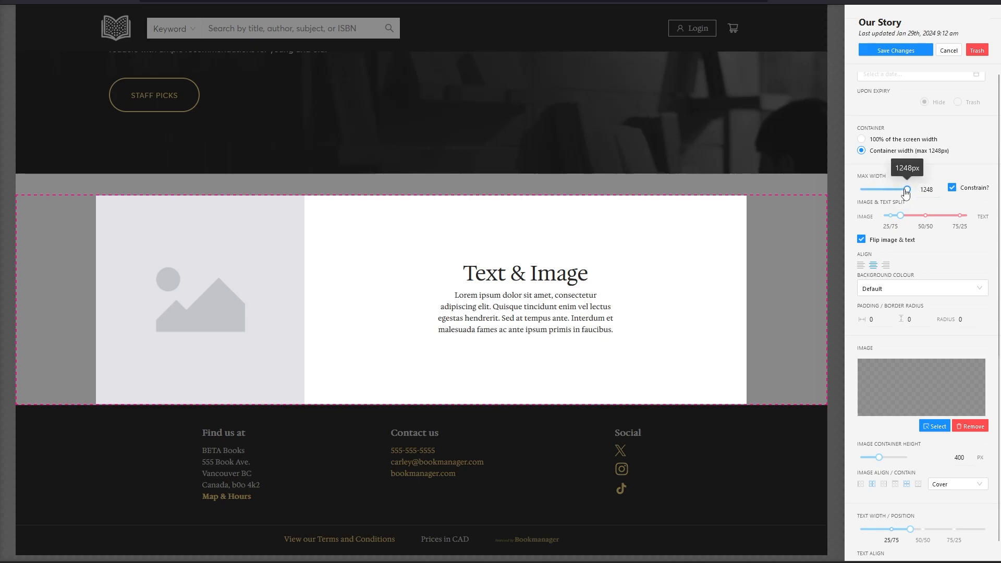
pyautogui.moveTo(907, 189); pyautogui.dragTo(900, 190)
pyautogui.click(861, 265)
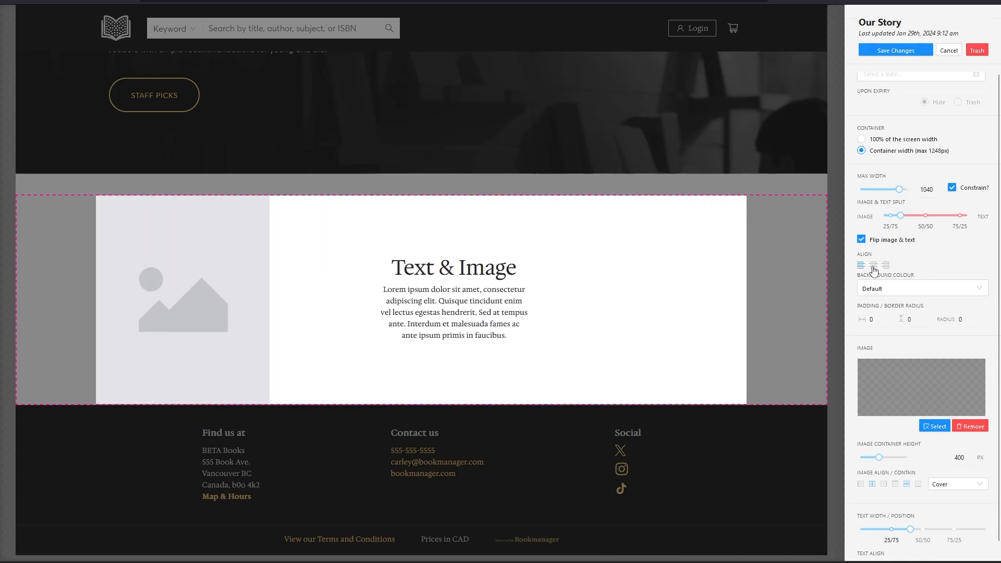
pyautogui.click(873, 265)
pyautogui.click(886, 266)
pyautogui.click(873, 265)
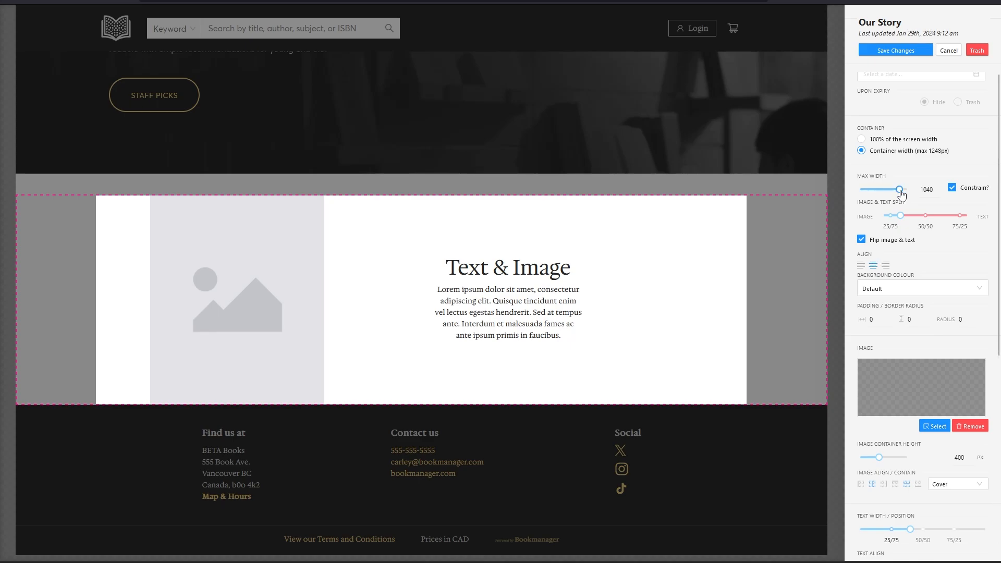
pyautogui.moveTo(899, 189); pyautogui.dragTo(908, 189)
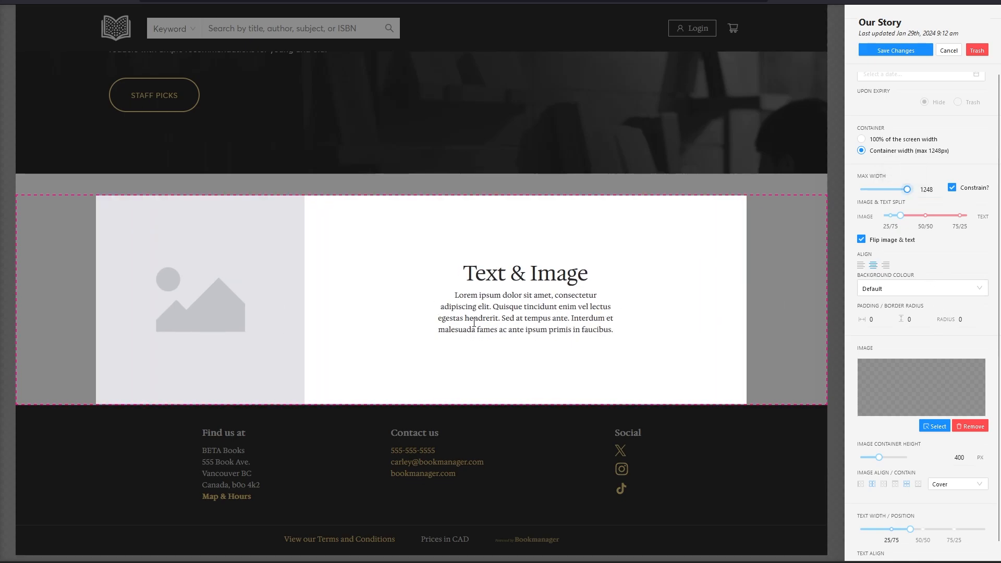
# Step: Set the Our Story block's background colour to Background Off White
pyautogui.scroll(-1, 582, 294)
pyautogui.click(950, 287)
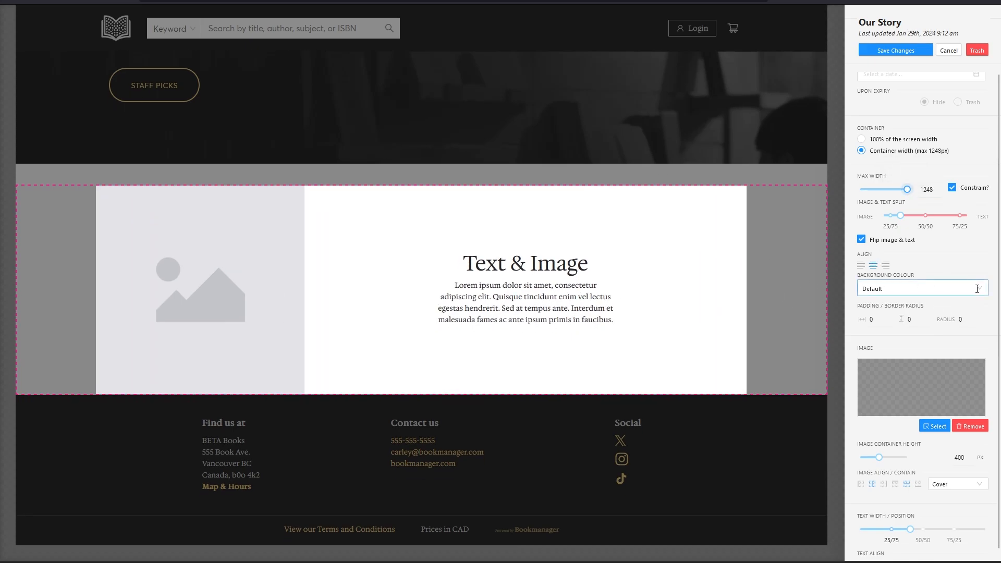
pyautogui.scroll(-1, 910, 382)
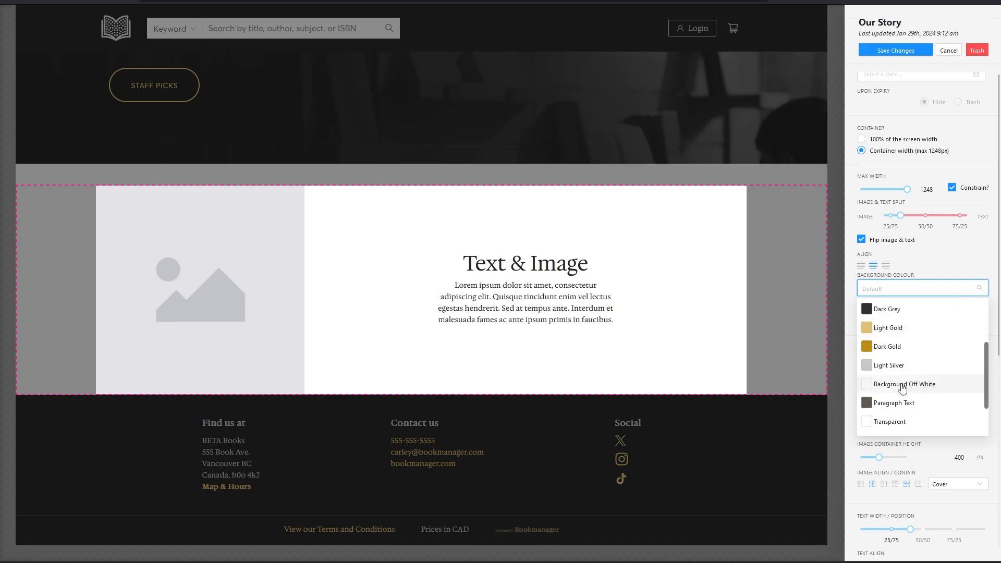
pyautogui.click(910, 384)
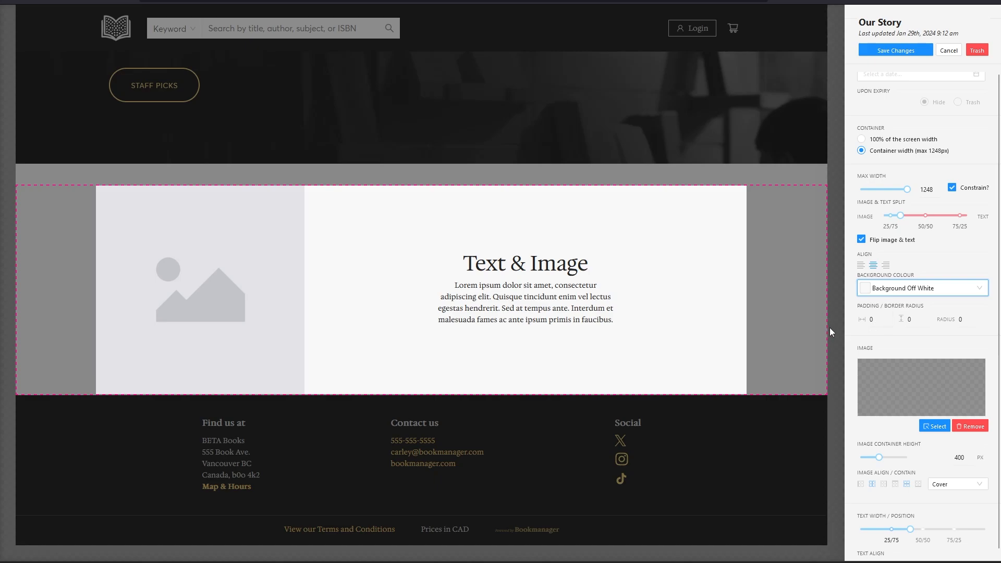
# Step: Use MosaicBook_Feature.png from the media gallery as the Our Story block's image
pyautogui.scroll(-3, 887, 339)
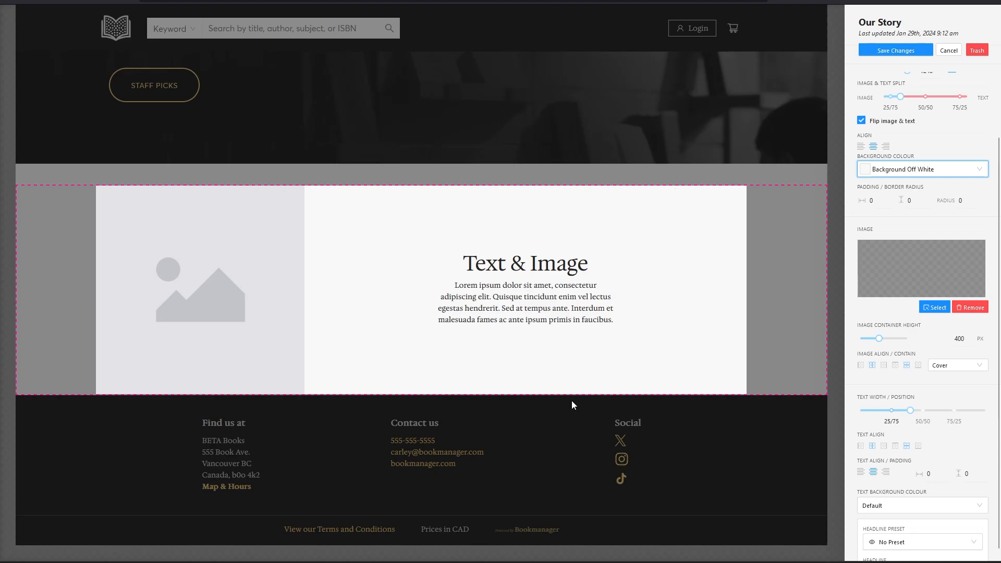
pyautogui.scroll(-2, 890, 274)
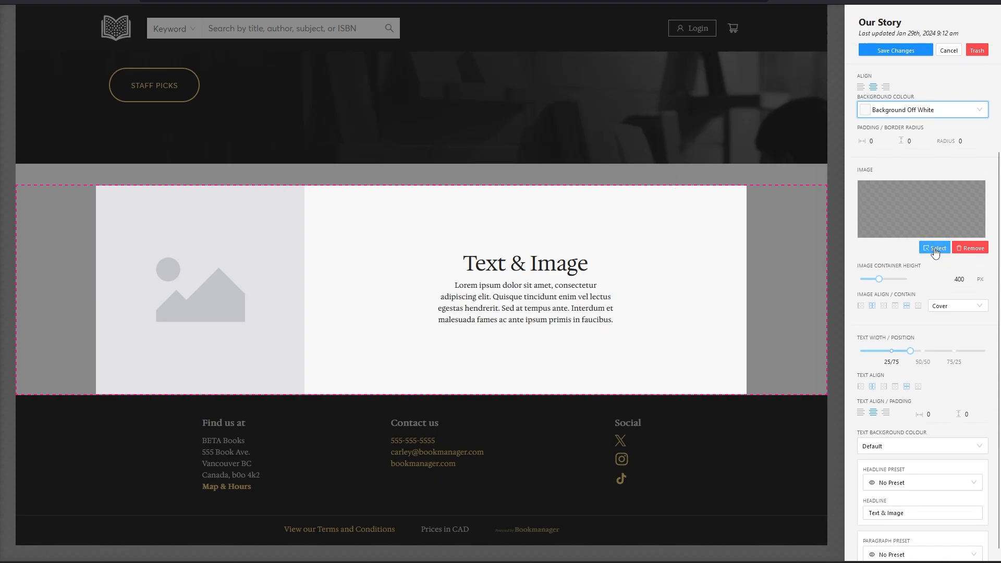
pyautogui.click(934, 249)
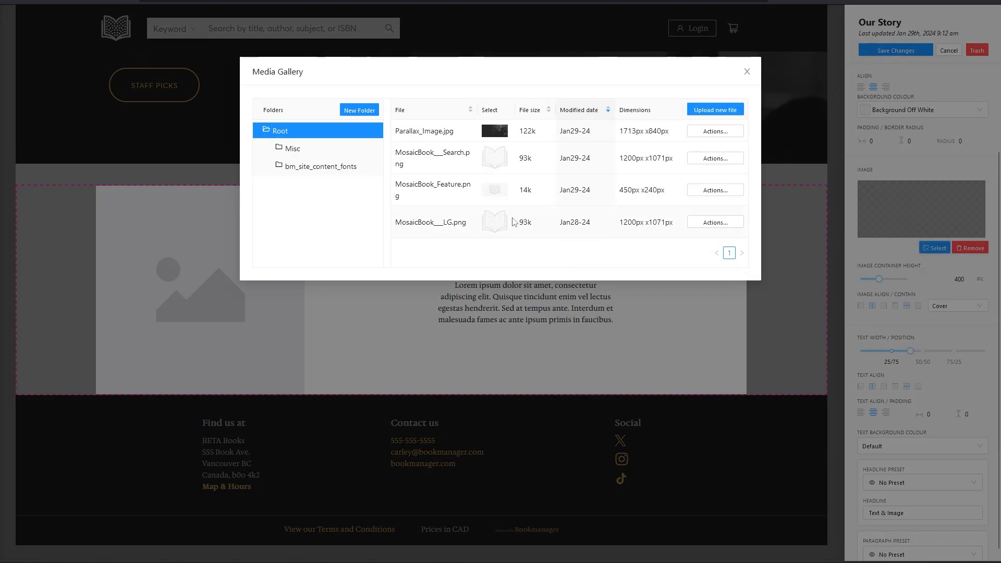
pyautogui.click(493, 193)
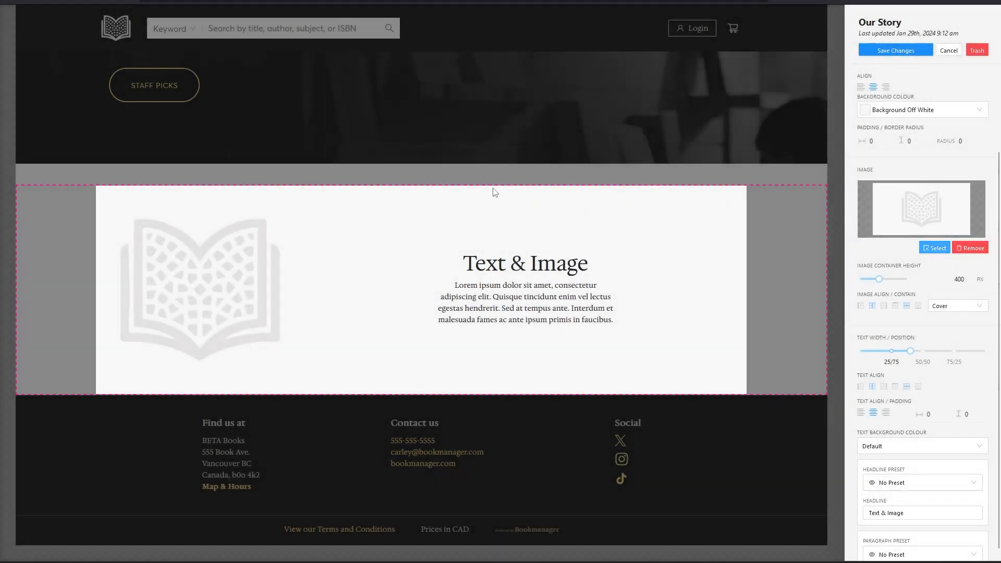
pyautogui.click(937, 249)
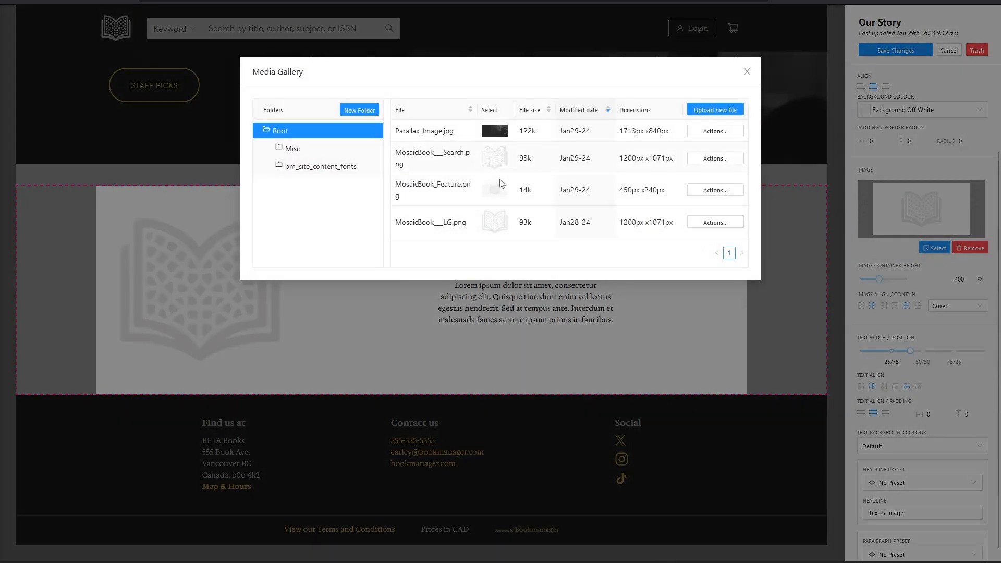
pyautogui.click(746, 72)
# Step: Display the block's image at its Initial size and set the image container height to 350 px
pyautogui.click(969, 306)
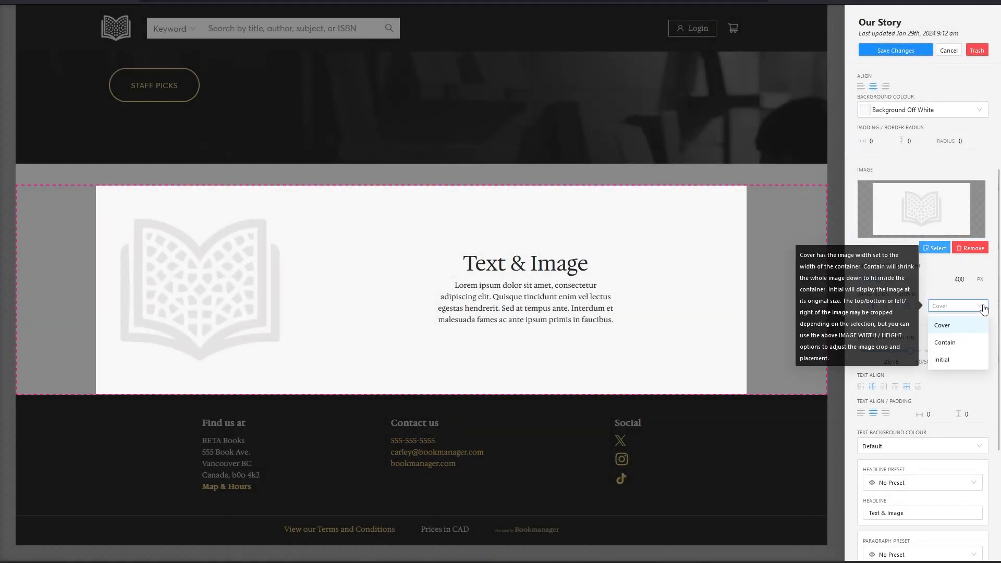
pyautogui.click(942, 359)
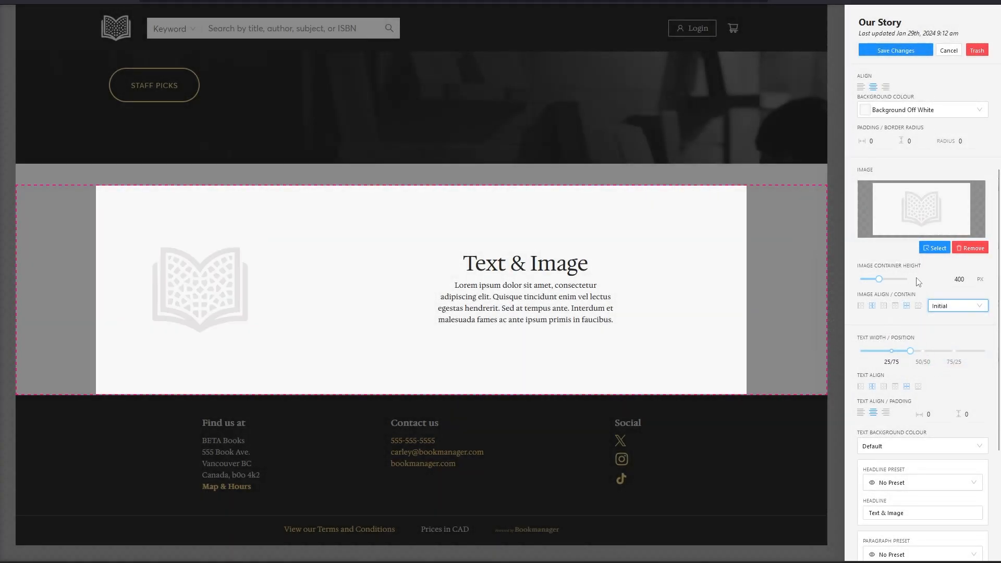
pyautogui.doubleClick(962, 280)
pyautogui.write('350')
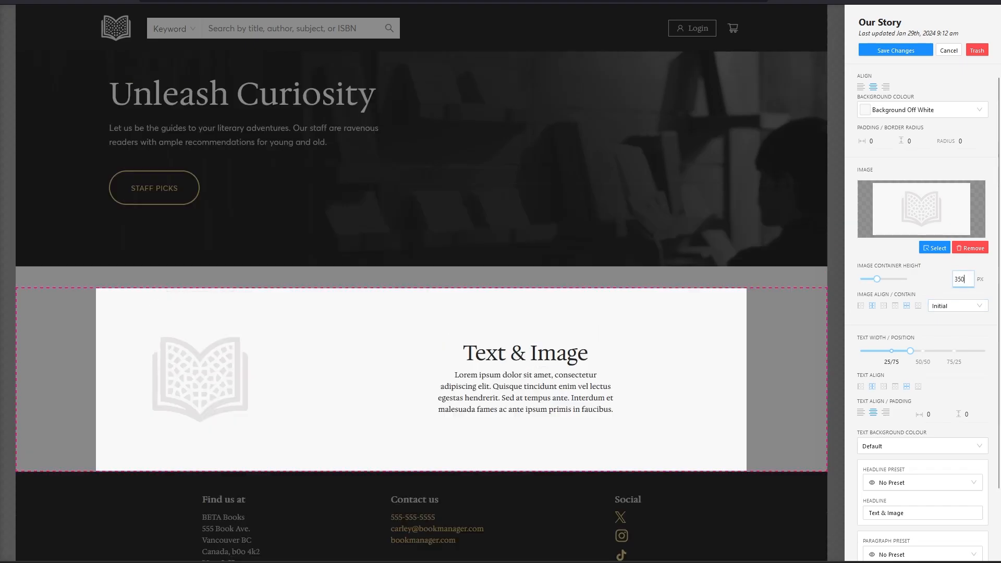
pyautogui.click(931, 269)
pyautogui.scroll(-2, 515, 394)
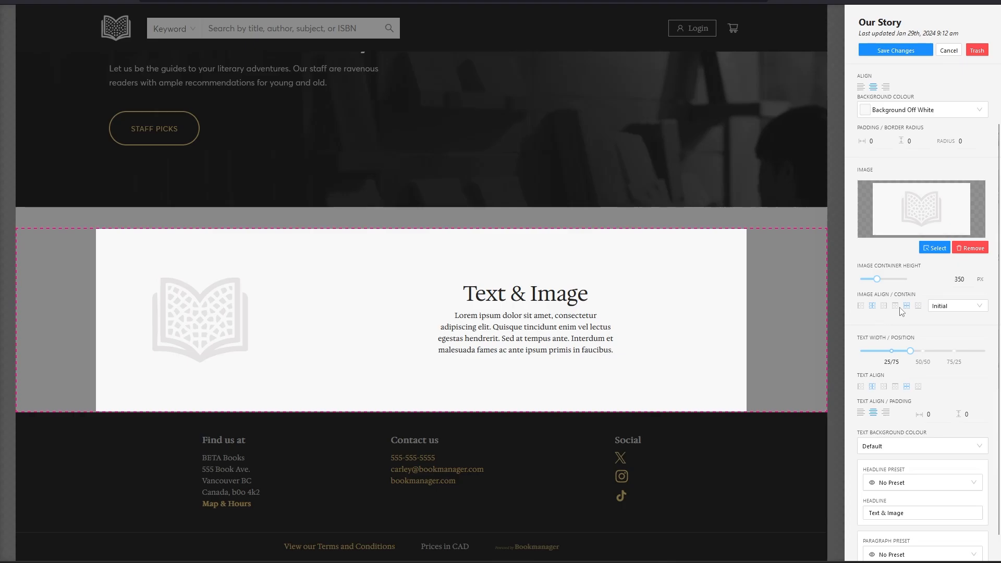
# Step: Try aligning the image to the top of its container and return it to vertically centred
pyautogui.scroll(-2, 901, 308)
pyautogui.click(896, 247)
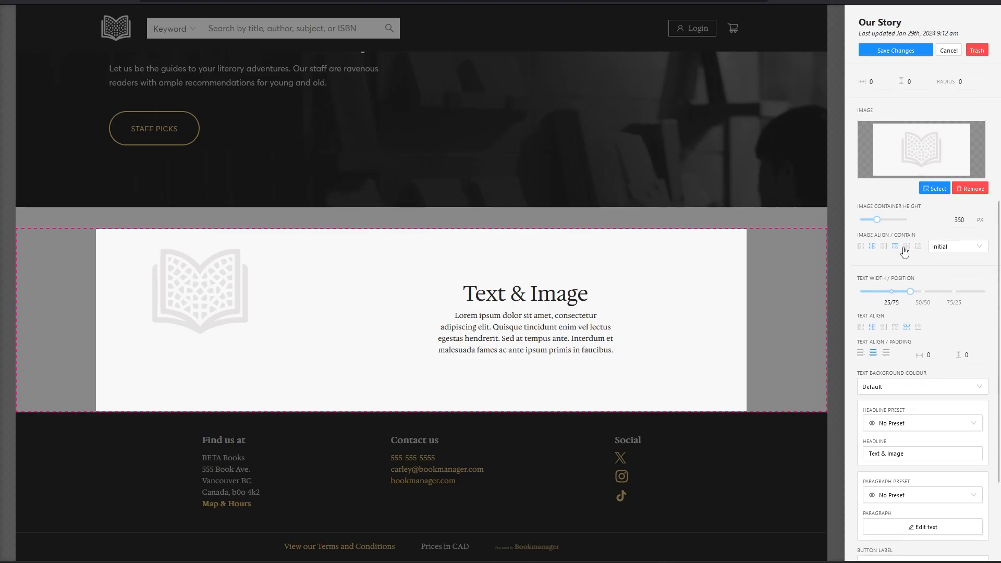
pyautogui.click(906, 247)
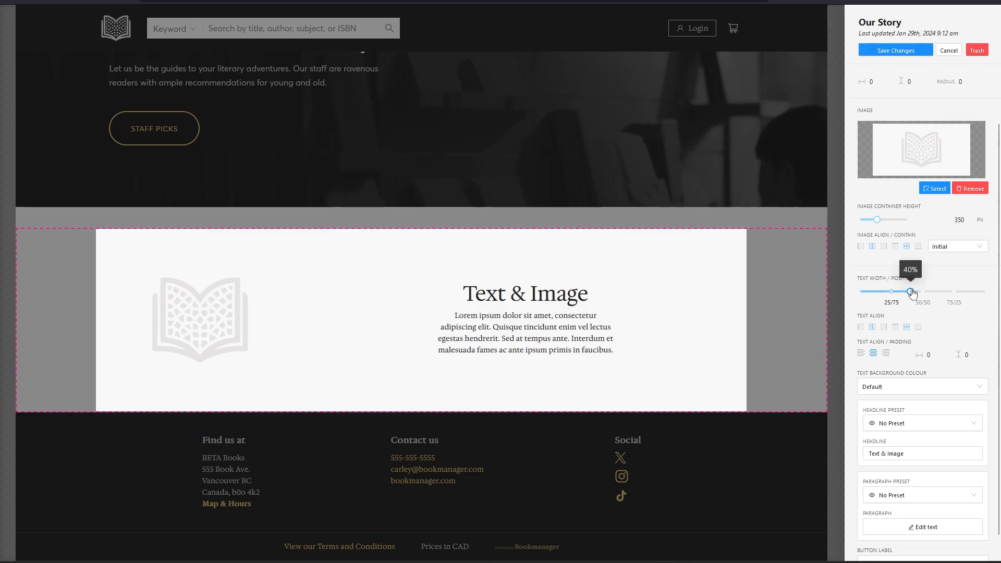
# Step: Extend the block's text width to its maximum and reset the text's horizontal padding to 0
pyautogui.moveTo(912, 293); pyautogui.dragTo(988, 294)
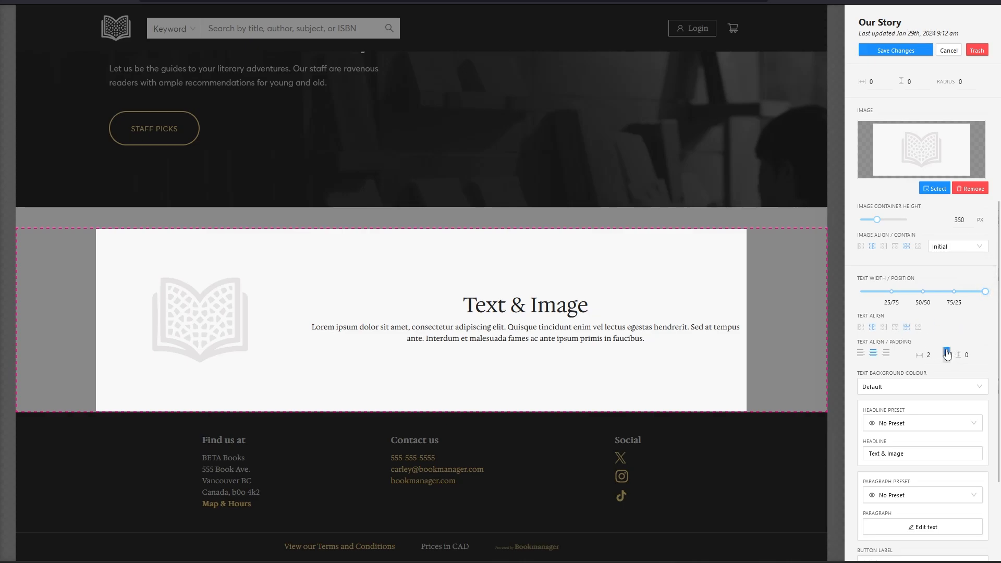
pyautogui.click(947, 359)
pyautogui.click(947, 359)
pyautogui.click(946, 359)
# Step: Set the Our Story block's horizontal padding to 20
pyautogui.scroll(3, 947, 359)
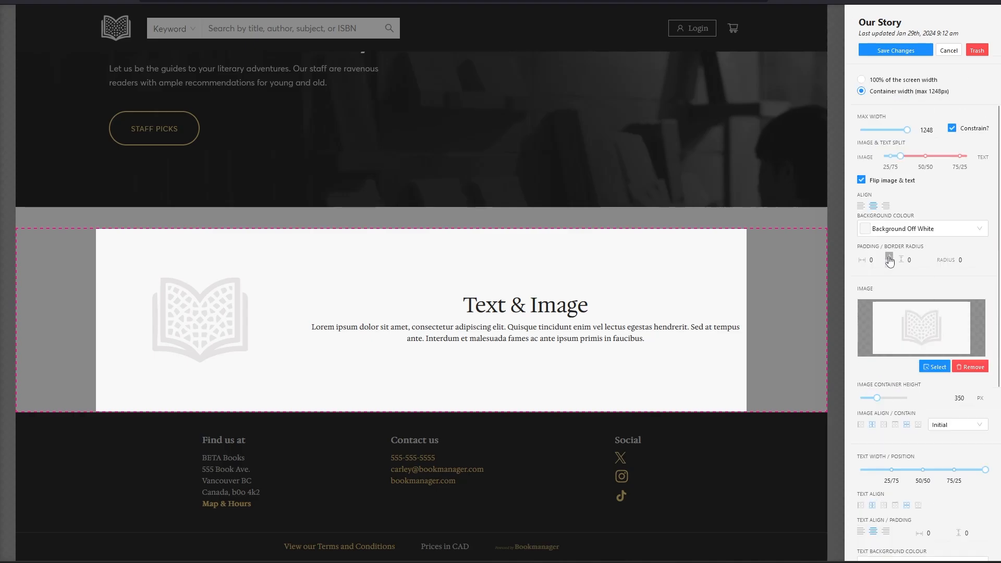
pyautogui.click(890, 259)
pyautogui.click(889, 258)
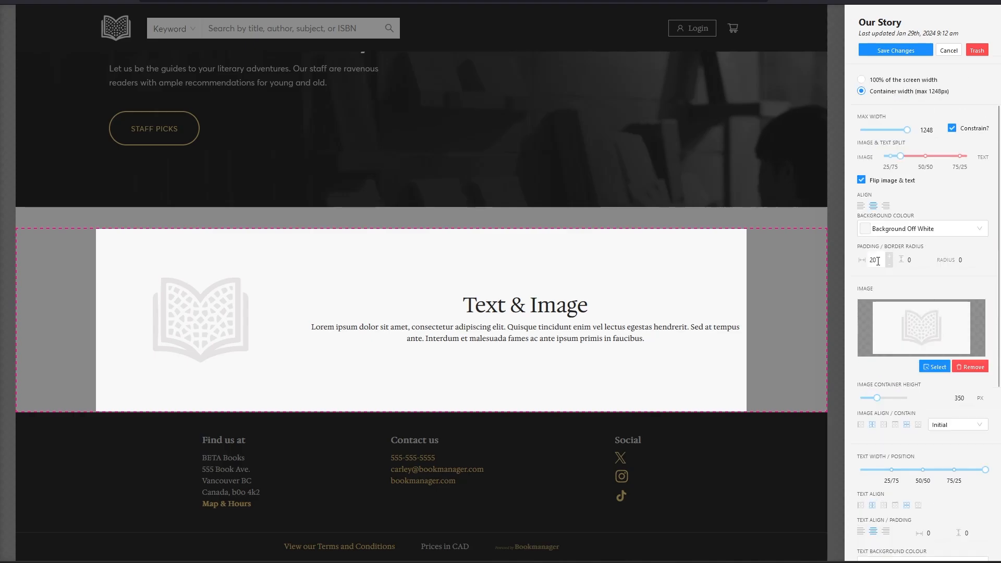
# Step: Left-align the headline and paragraph text in the Our Story block
pyautogui.scroll(-3, 912, 289)
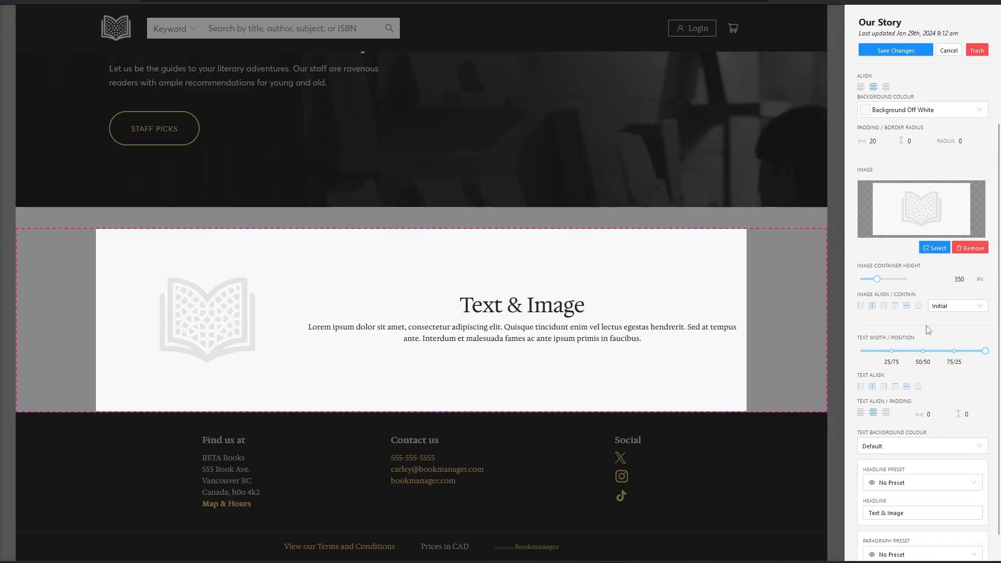
pyautogui.scroll(-3, 928, 330)
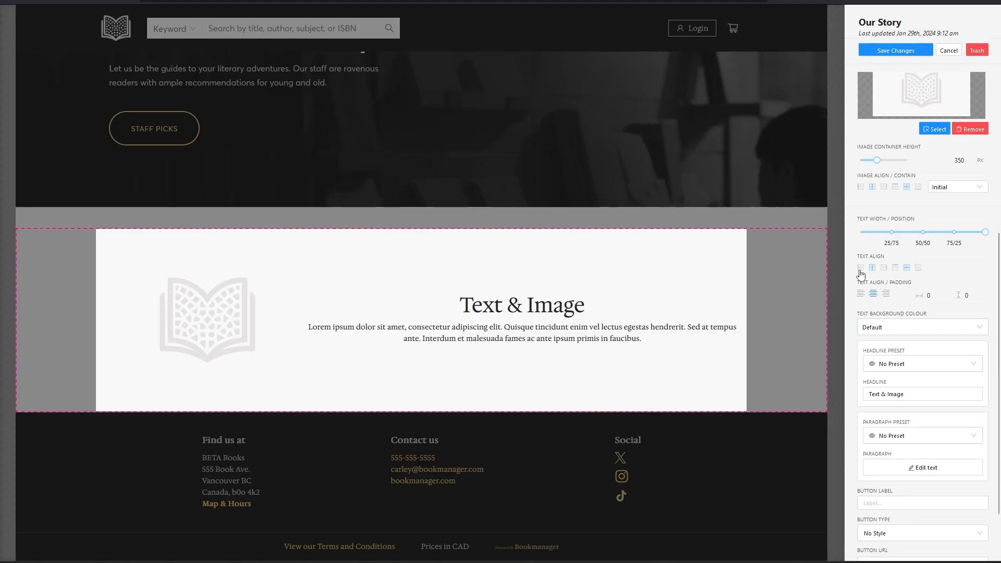
pyautogui.click(861, 295)
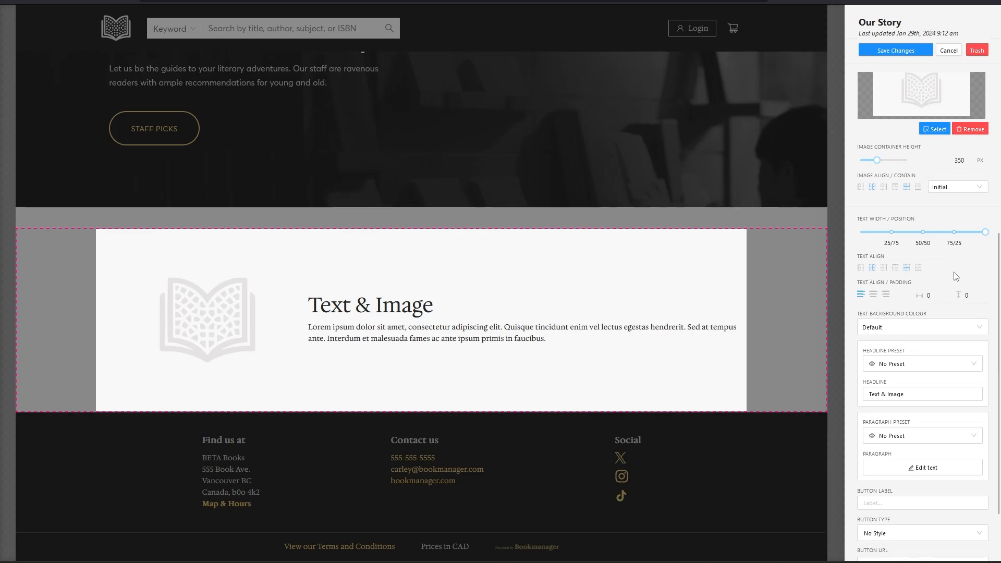
# Step: Apply the Headline - Med Dark preset to the block's headline and change its text to "Our Story"
pyautogui.scroll(-1, 956, 277)
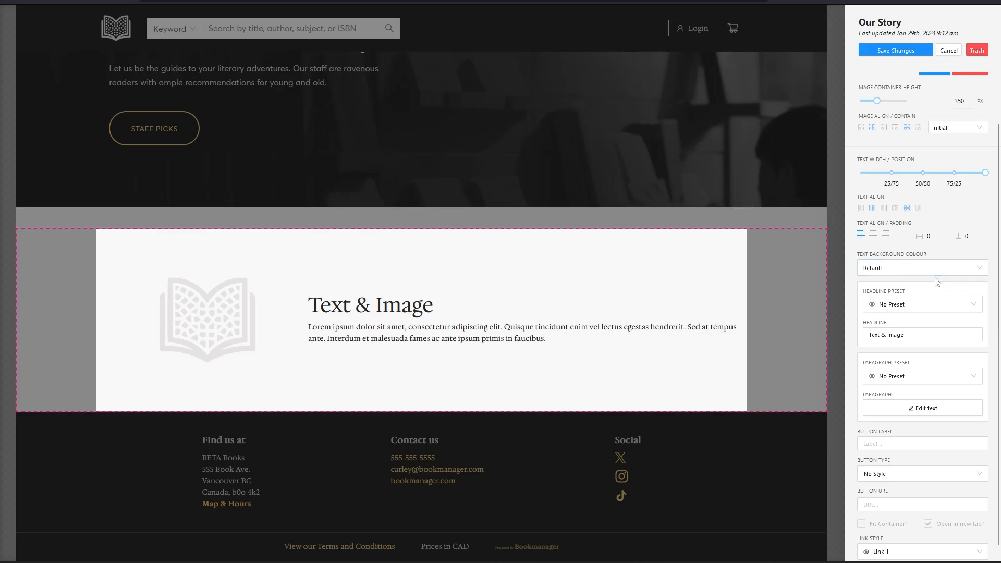
pyautogui.scroll(-1, 956, 309)
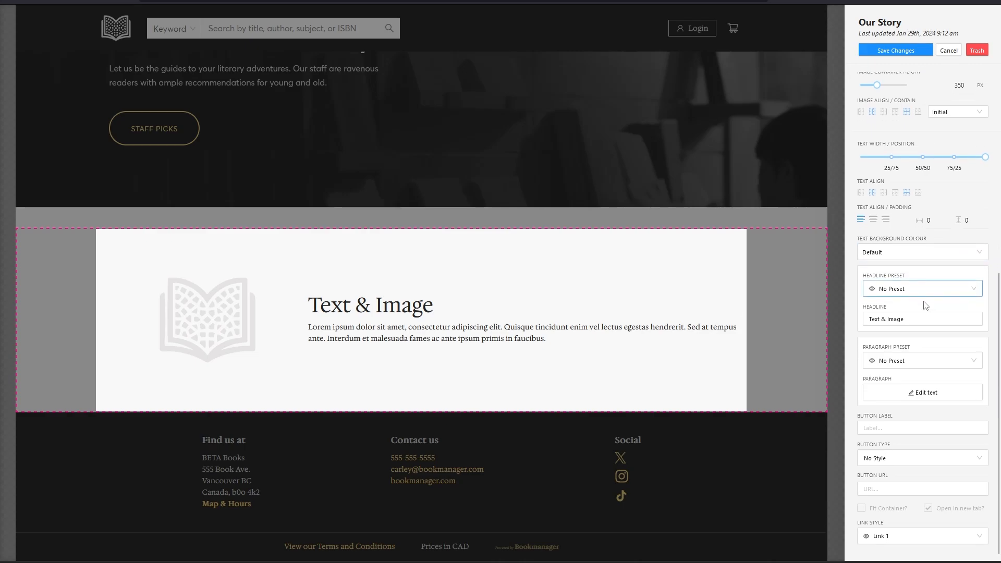
pyautogui.click(957, 288)
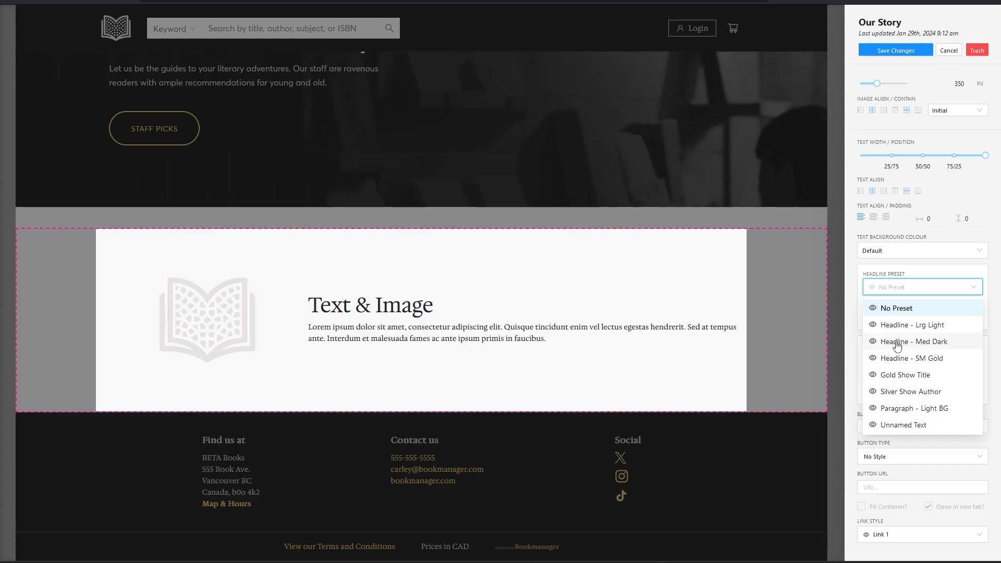
pyautogui.click(896, 344)
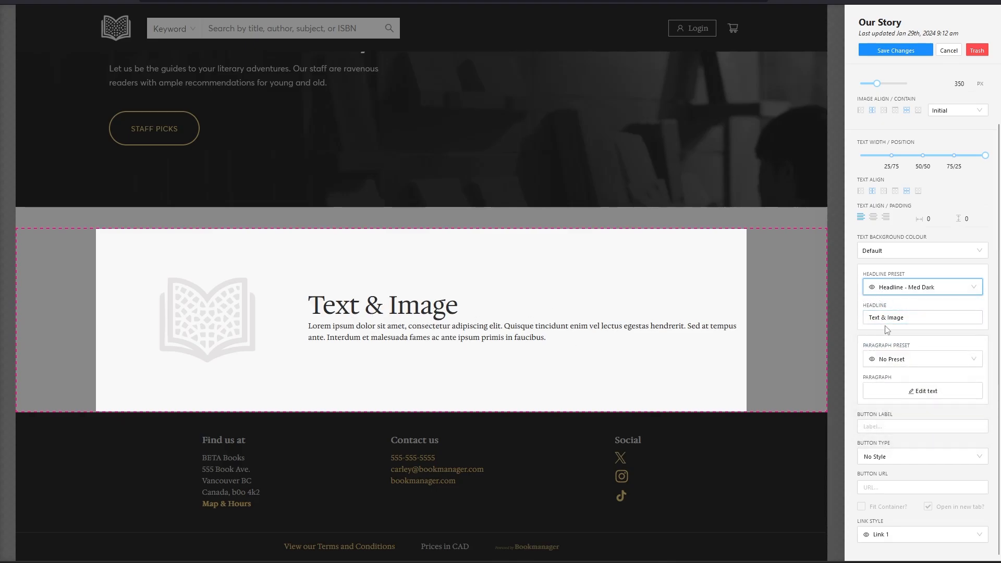
pyautogui.moveTo(910, 317); pyautogui.dragTo(833, 318)
pyautogui.write('Our Story')
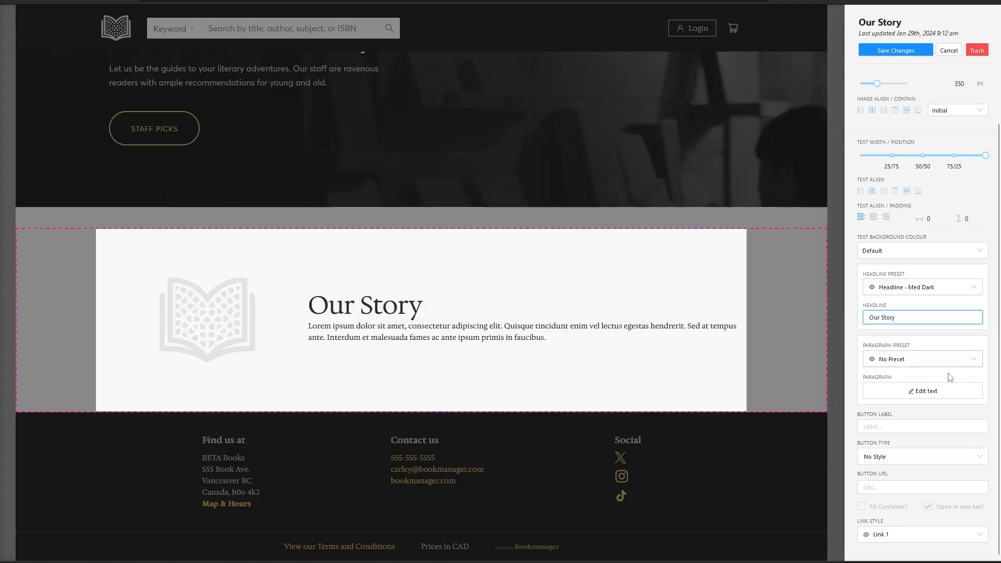
# Step: Open the paragraph preset choices for the Our Story block
pyautogui.click(965, 363)
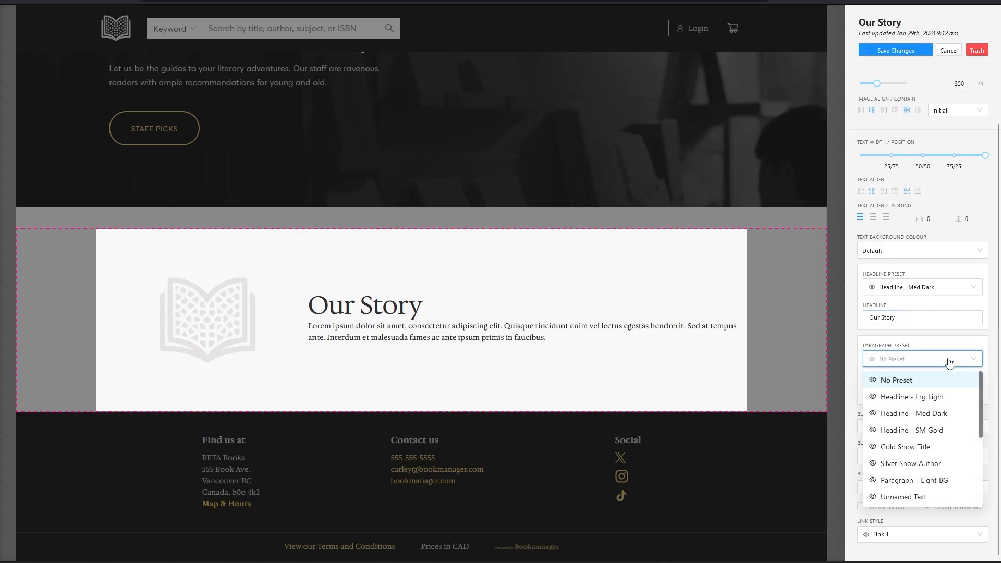
pyautogui.scroll(-1, 906, 486)
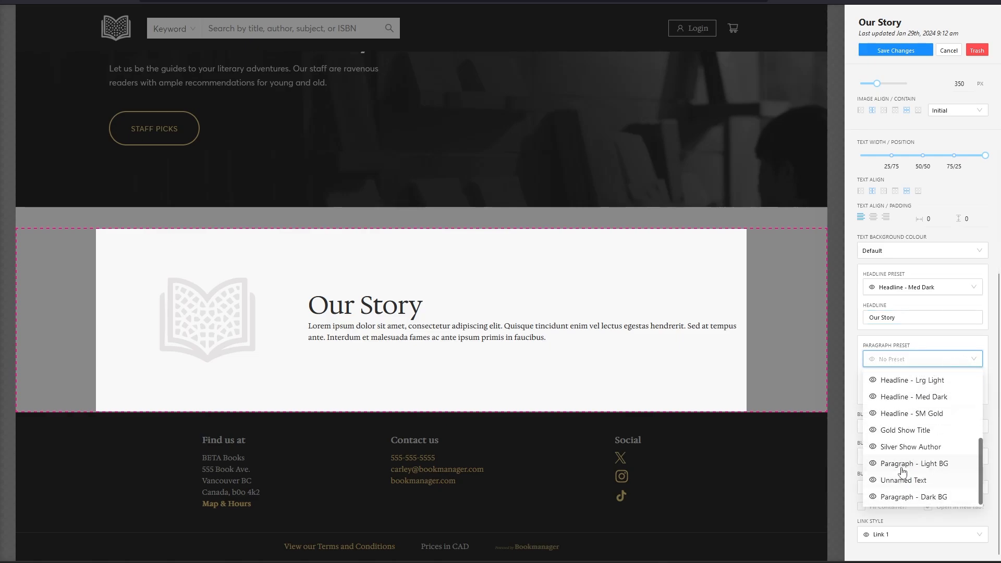
# Step: Apply the Paragraph - Light BG preset to the Our Story paragraph and replace its placeholder text with the Mosaic Books story
pyautogui.click(917, 464)
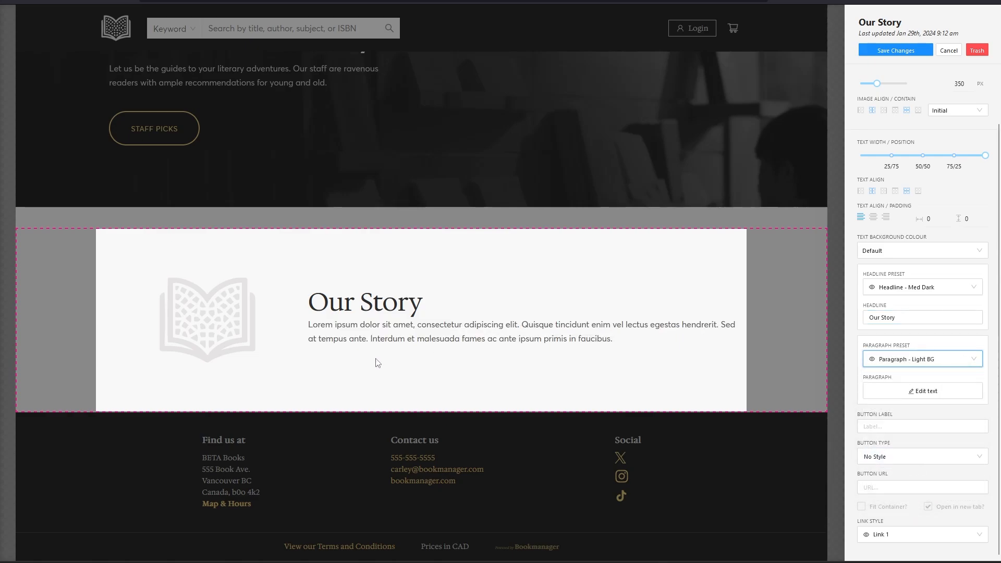
pyautogui.click(932, 394)
pyautogui.click(923, 391)
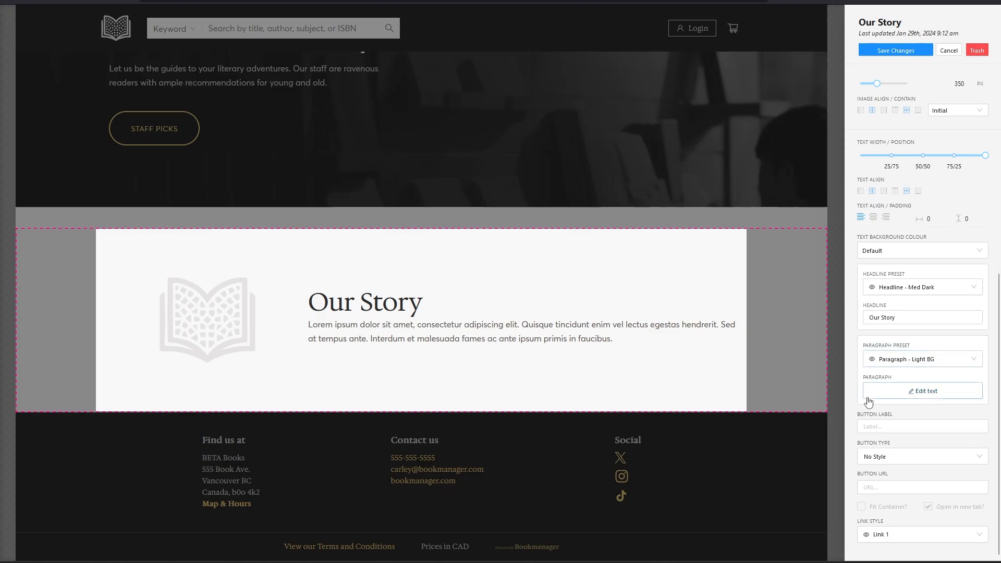
pyautogui.hotkey('ctrl', 'a')
pyautogui.write("ESTABLISHED 1968 | FAMILY OWNED & OPERATED At Mosaic Books, our story is a tale woven with a passion for literature and a commitment to fostering a community of avid readers. Founded with the belief that books have the power to inspire, educate, and transport us to different worlds, our journey began with a shared love for the written word. From our humble beginnings to the vibrant space we've become, every chapter in our story is shaped by the diverse voices, genres, and narratives that fill our shelves. We take pride in curating a collection that sparks curiosity, challenges perspectives, and celebrates the beauty of storytelling in all its forms.")
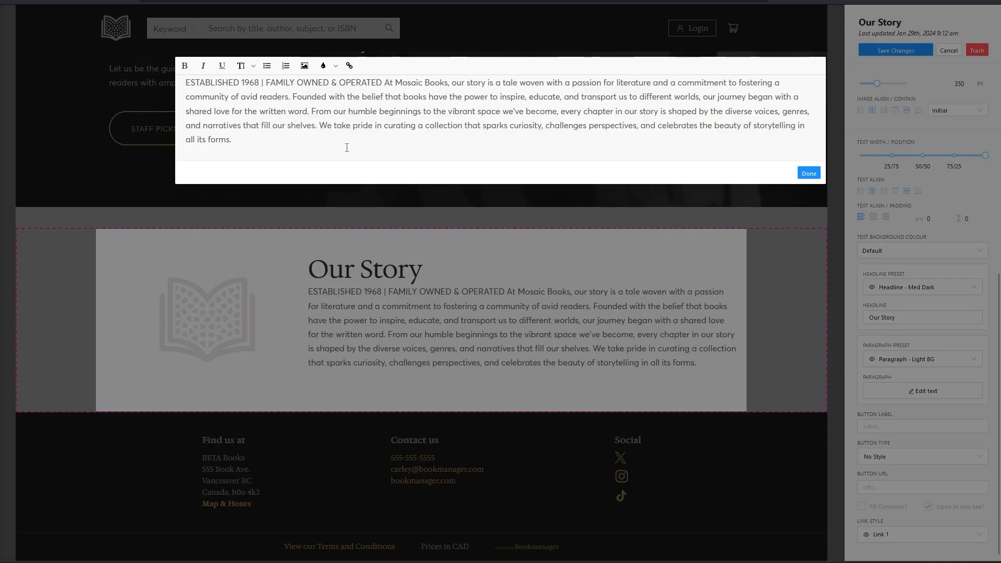
# Step: Put "ESTABLISHED 1968 | FAMILY OWNED & OPERATED" on its own line and format it bold in Dark Gold
pyautogui.click(382, 82)
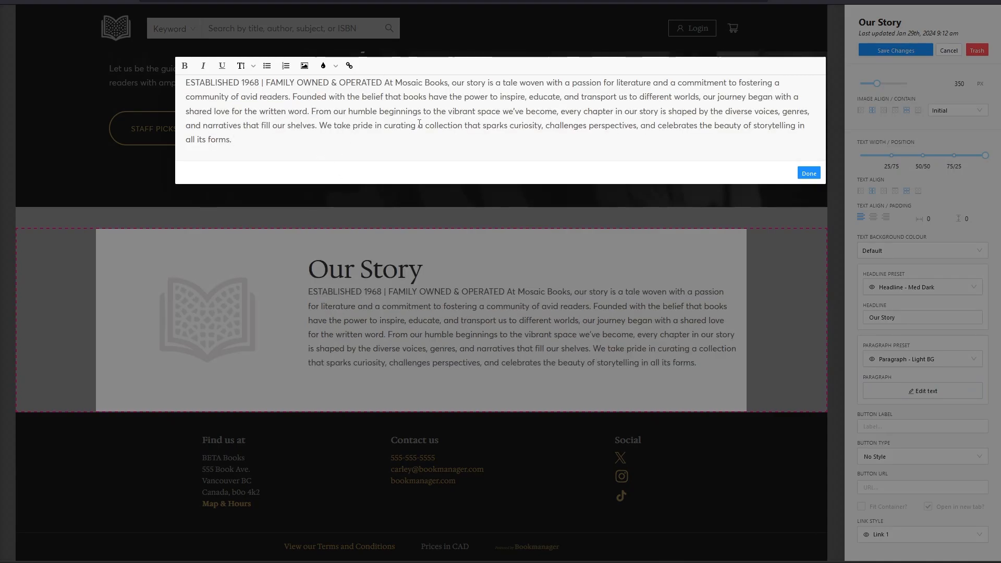
pyautogui.press('Return')
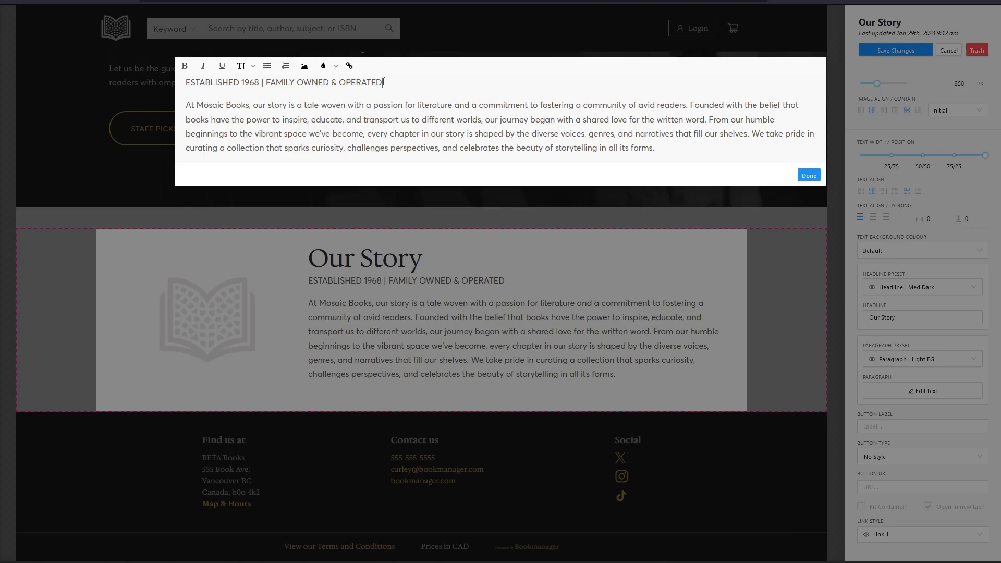
pyautogui.moveTo(383, 83); pyautogui.dragTo(183, 83)
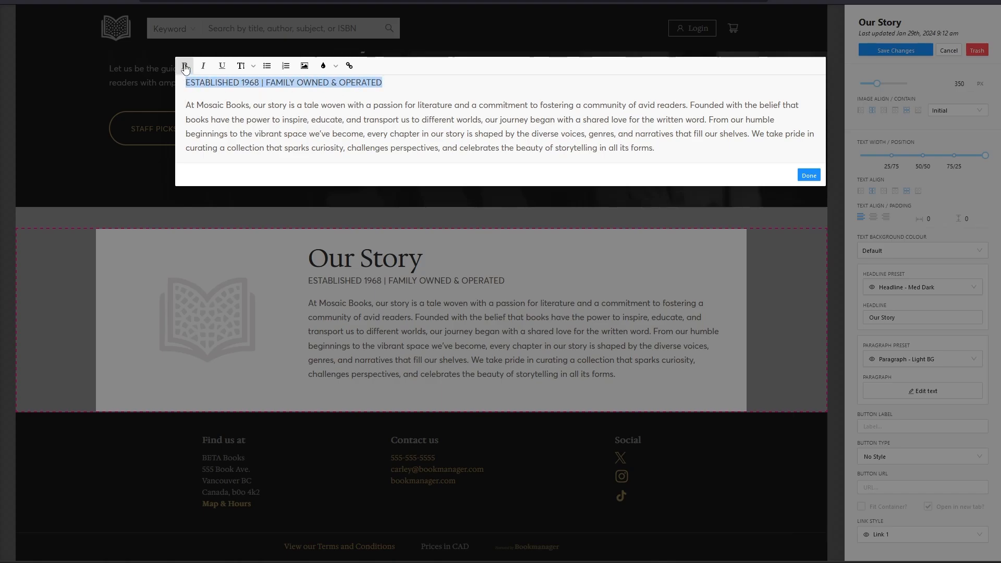
pyautogui.click(185, 66)
pyautogui.click(324, 66)
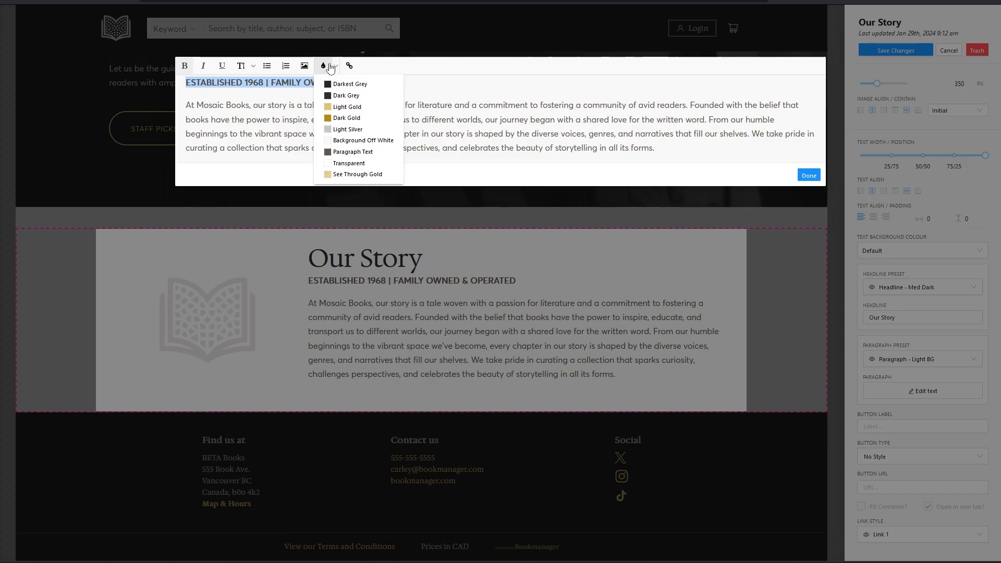
pyautogui.click(347, 118)
pyautogui.click(299, 114)
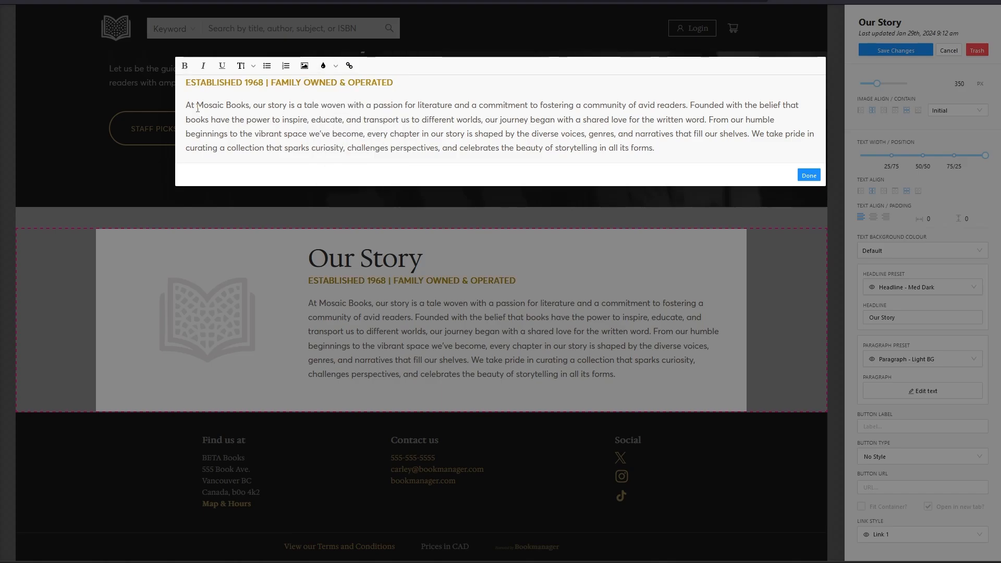
# Step: Make "Mosaic Books" bold in the story paragraph and finish editing the text
pyautogui.moveTo(197, 106); pyautogui.dragTo(250, 106)
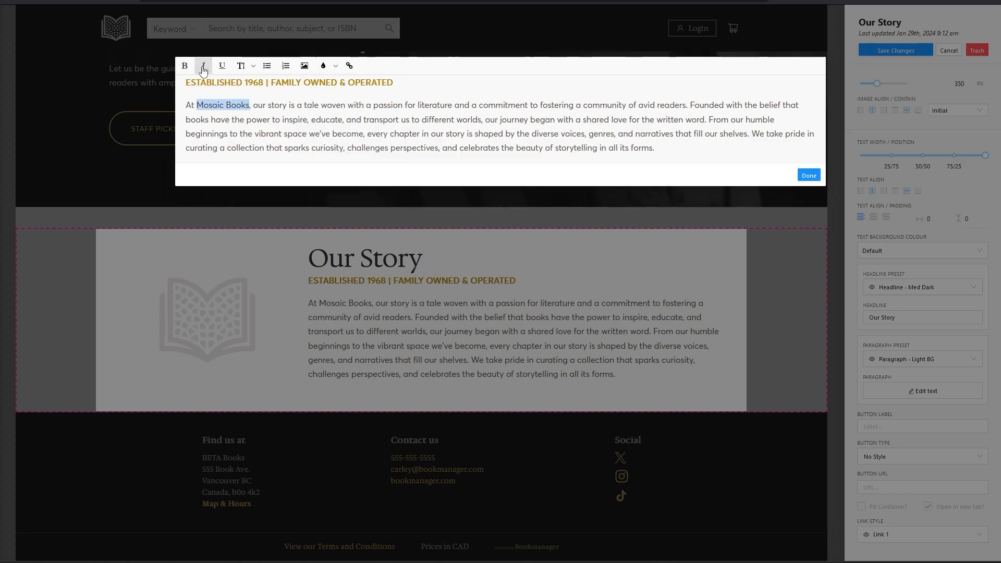
pyautogui.click(185, 66)
pyautogui.click(349, 66)
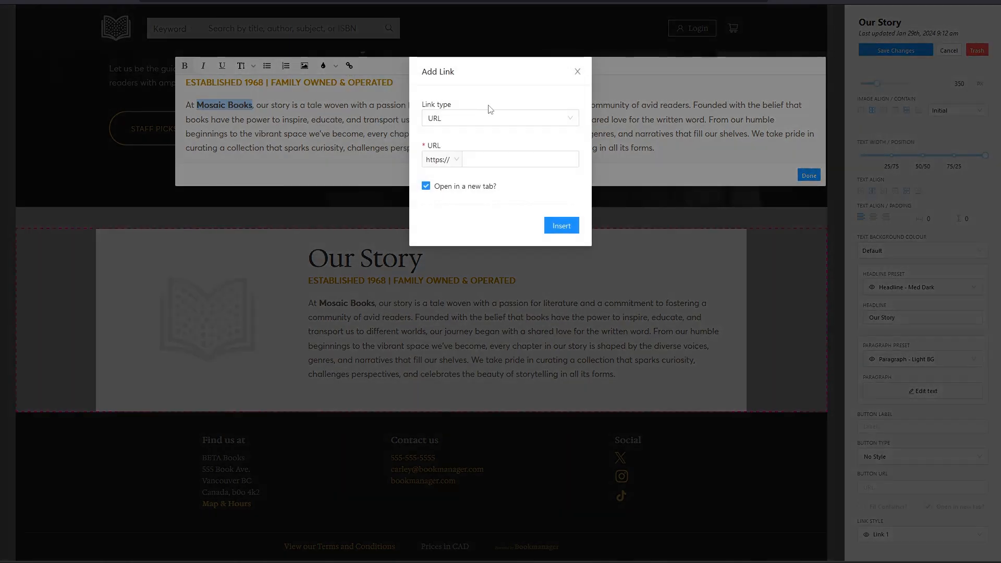
pyautogui.click(577, 71)
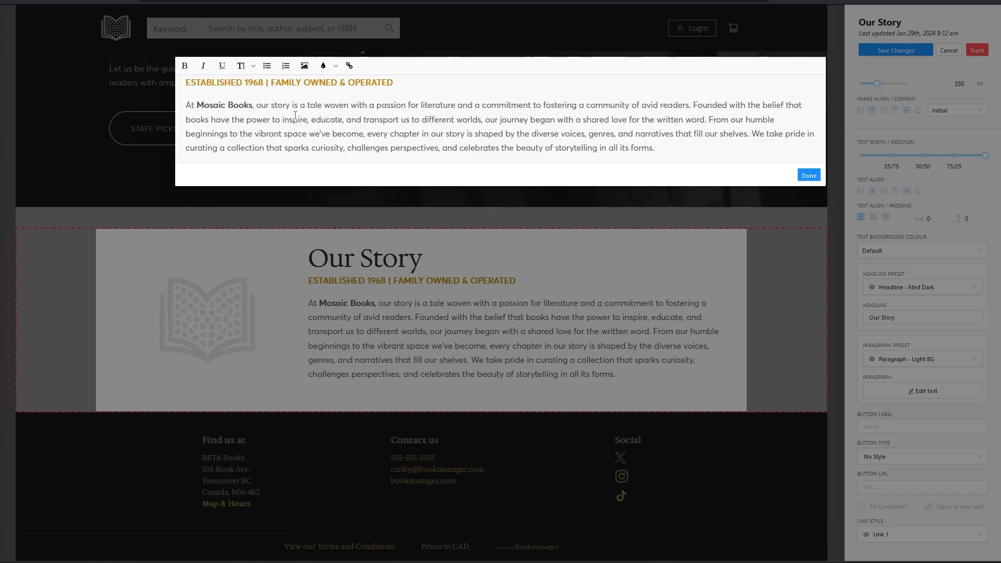
pyautogui.click(809, 176)
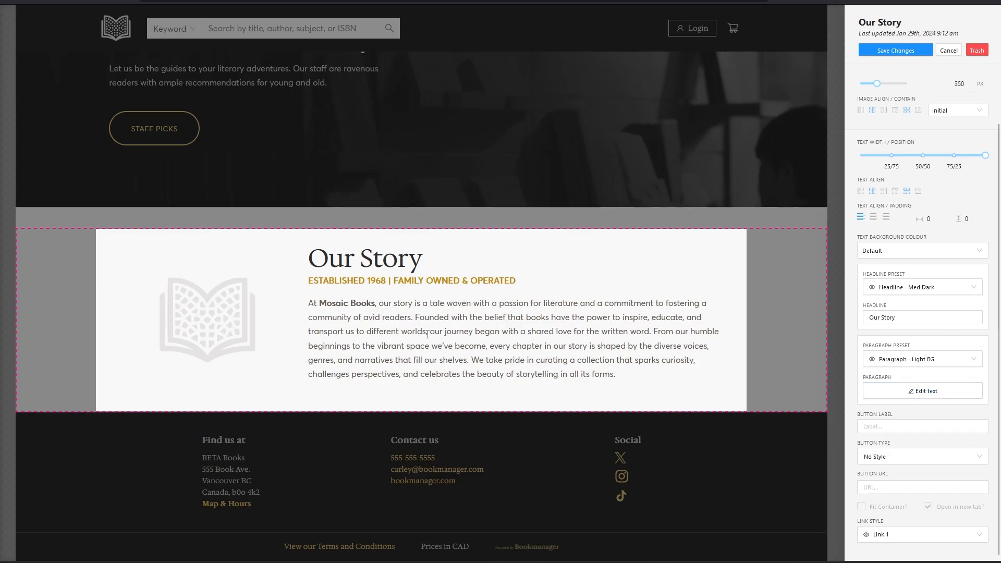
# Step: Add a button labelled READ MORE in the For Light BG style to the Our Story block and save the changes
pyautogui.click(903, 427)
pyautogui.click(891, 428)
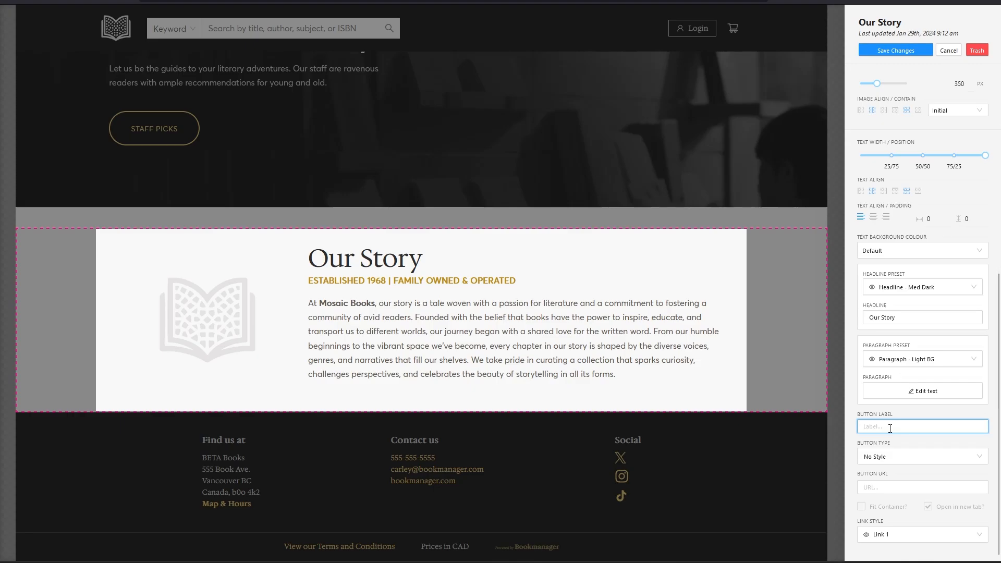
pyautogui.write('READ MORE')
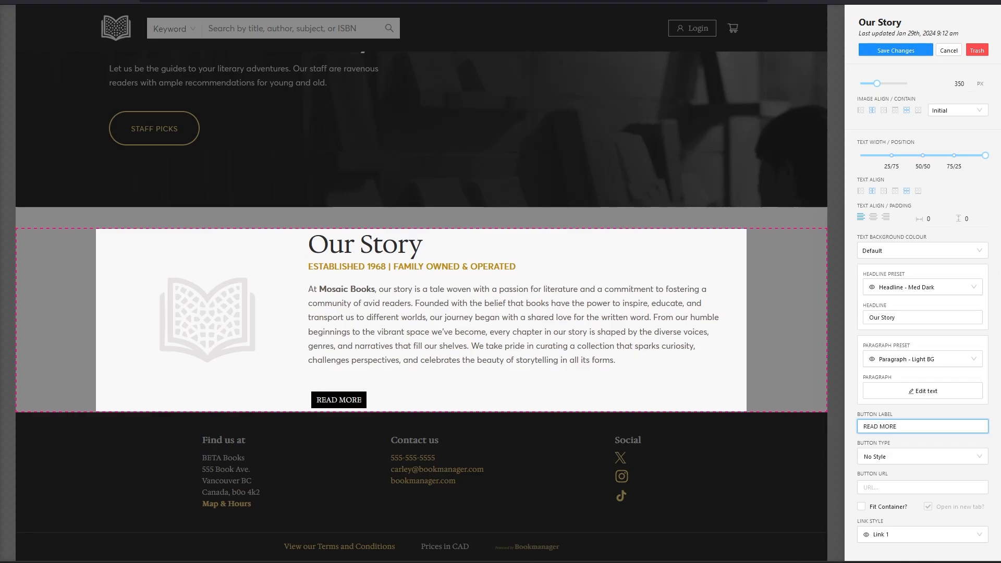
pyautogui.click(921, 457)
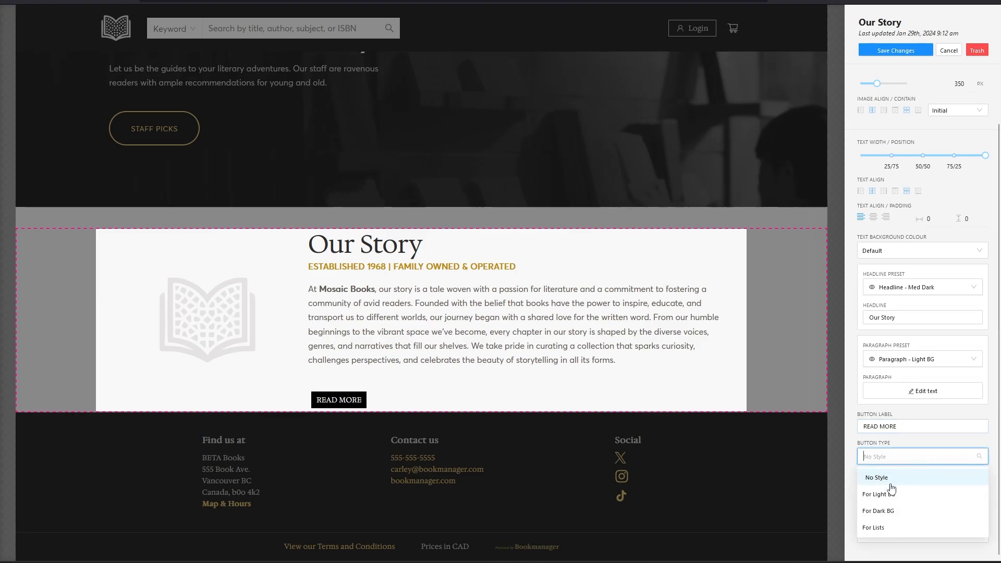
pyautogui.click(890, 494)
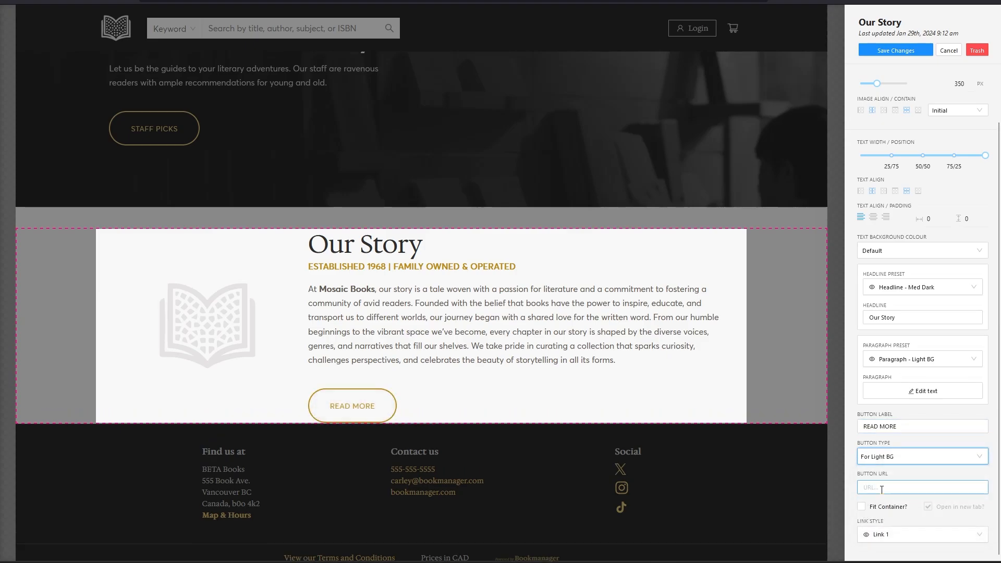
pyautogui.scroll(-1, 487, 357)
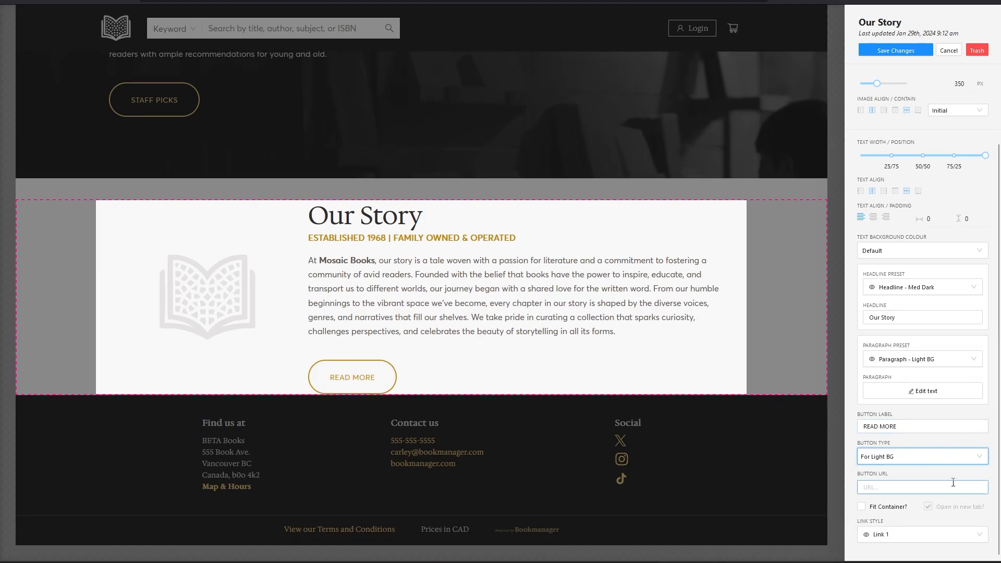
pyautogui.click(884, 494)
pyautogui.scroll(1, 971, 403)
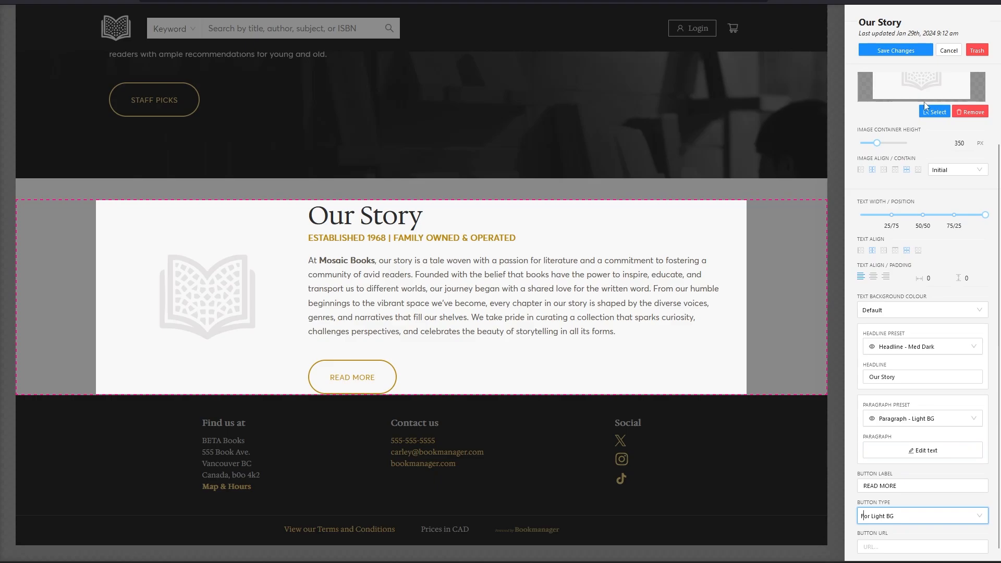
pyautogui.click(906, 51)
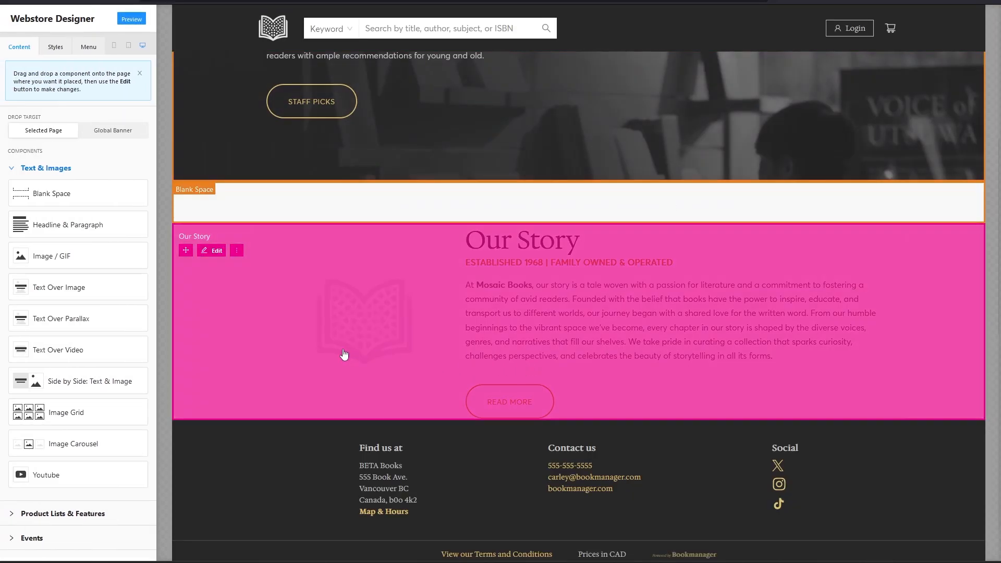
# Step: Add a Blank Space component between the Our Story block and the footer and save it
pyautogui.moveTo(52, 194); pyautogui.dragTo(337, 447)
pyautogui.click(215, 451)
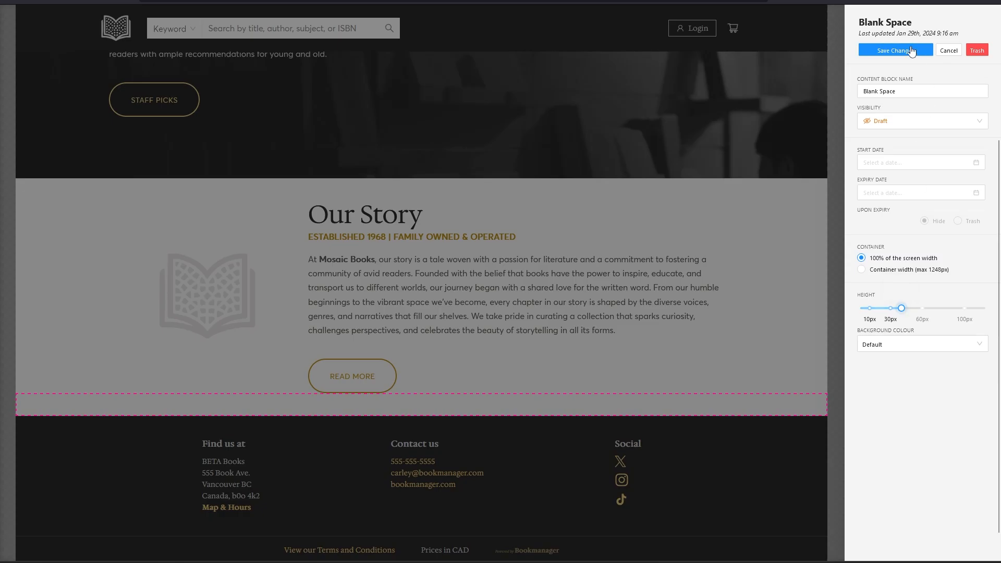
pyautogui.click(910, 52)
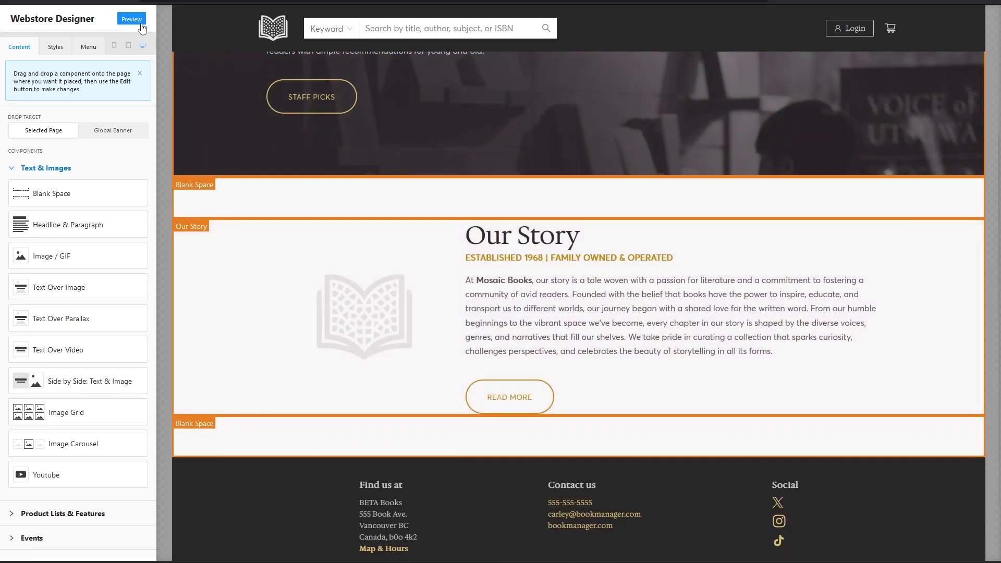
# Step: Preview the page at phone width and examine how the Our Story image, text and button stack
pyautogui.click(132, 18)
pyautogui.scroll(-2, 164, 416)
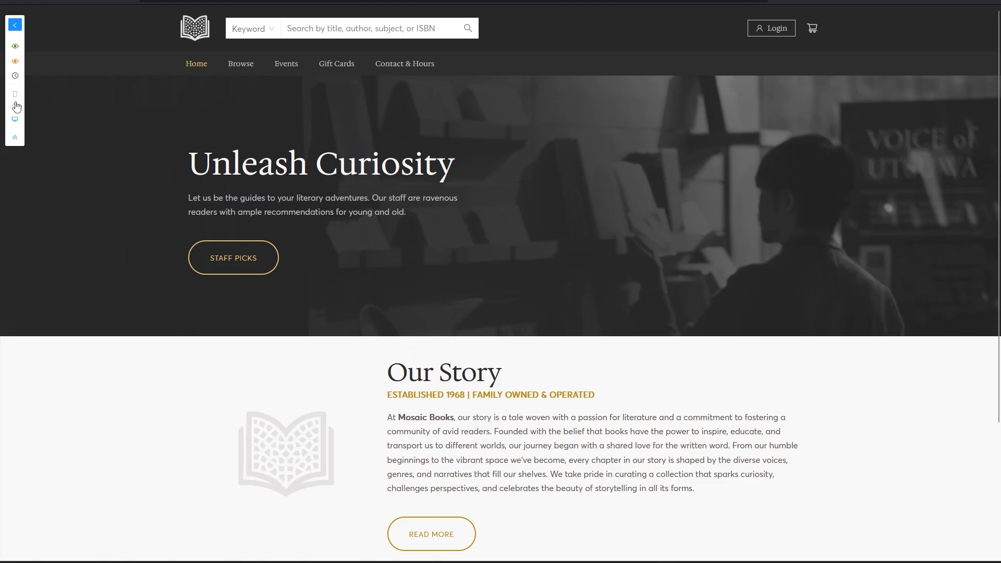
pyautogui.click(15, 94)
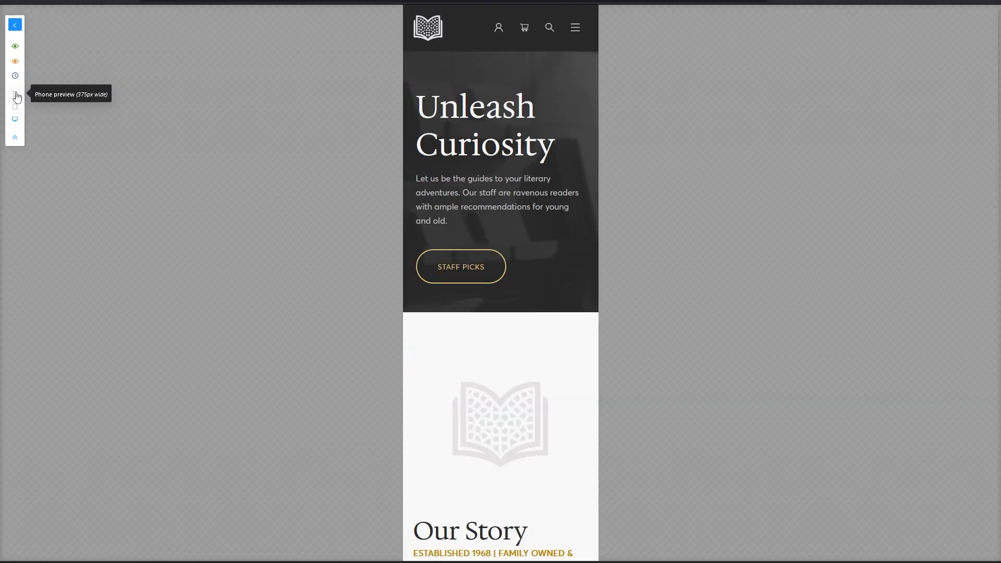
pyautogui.scroll(-5, 353, 212)
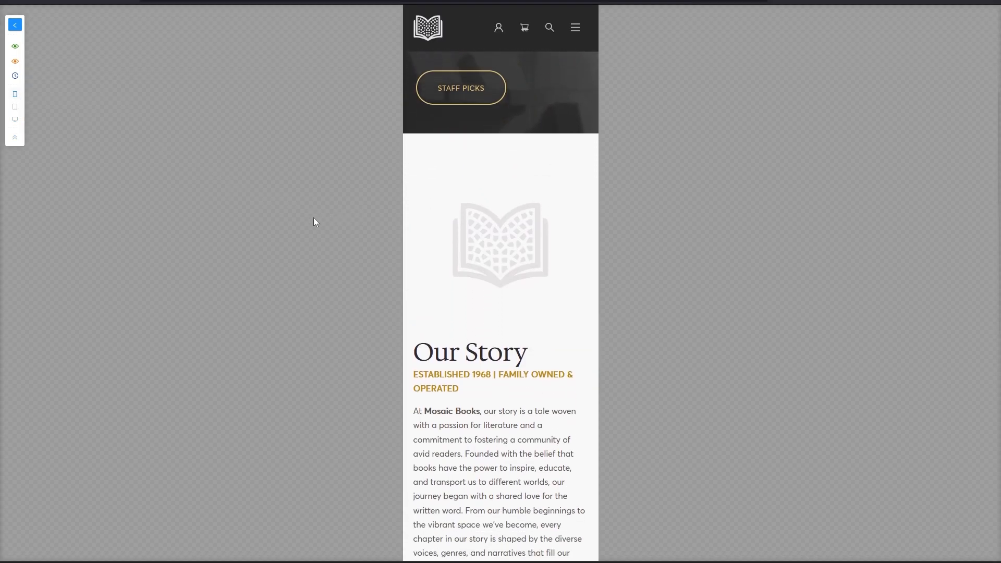
pyautogui.scroll(-3, 304, 225)
pyautogui.scroll(3, 318, 256)
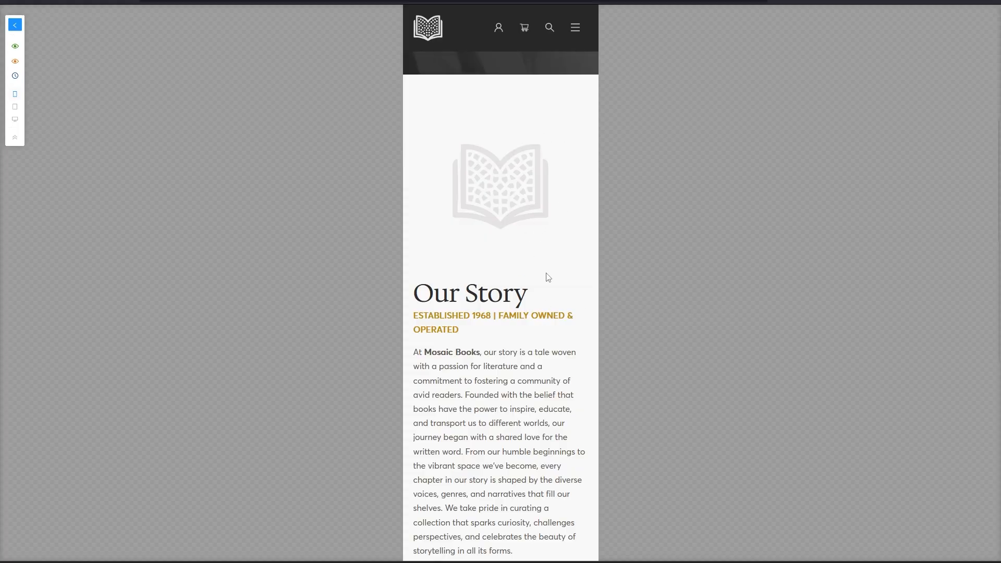
pyautogui.scroll(-3, 498, 261)
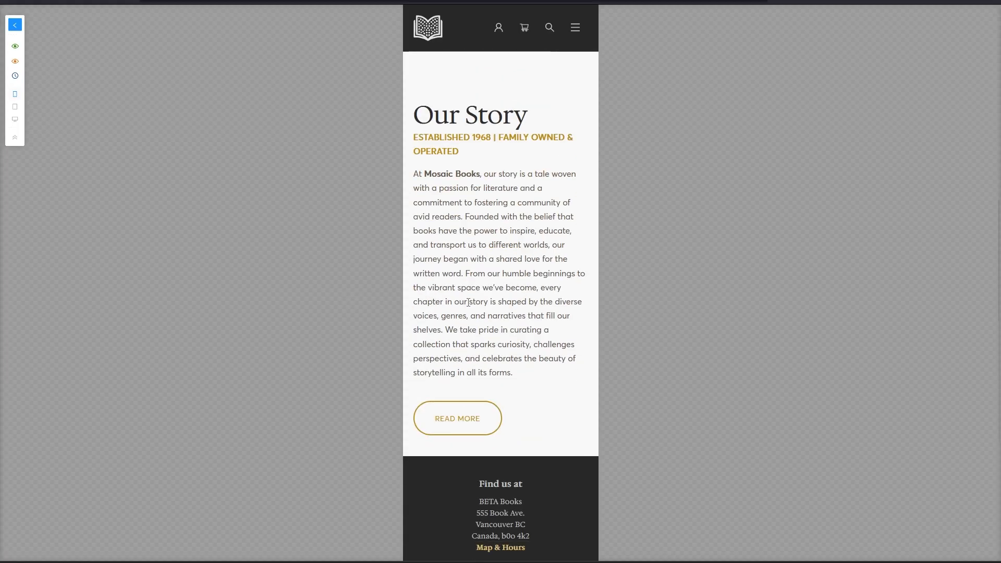
pyautogui.scroll(5, 522, 313)
pyautogui.scroll(-2, 479, 341)
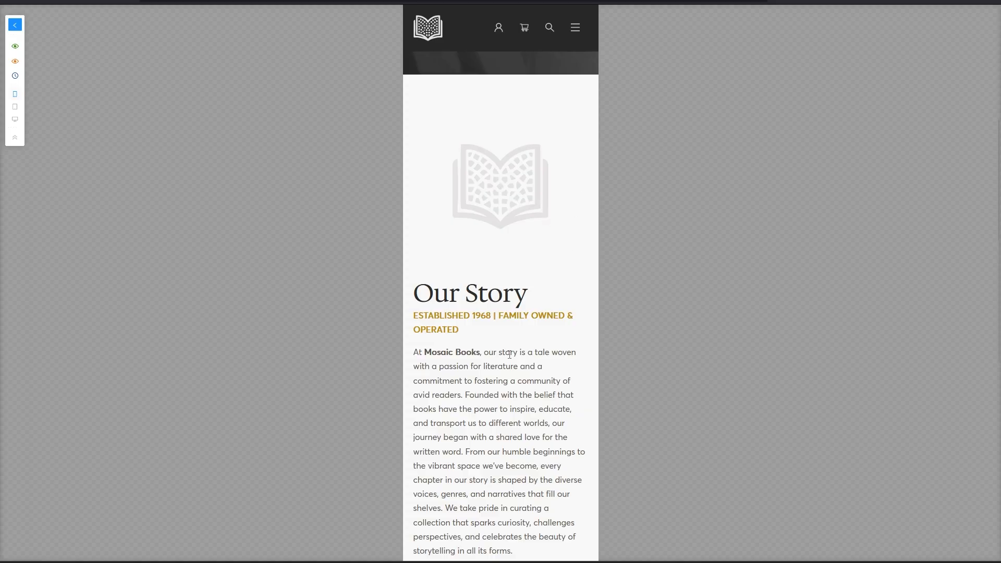
pyautogui.scroll(3, 508, 355)
pyautogui.scroll(-4, 508, 365)
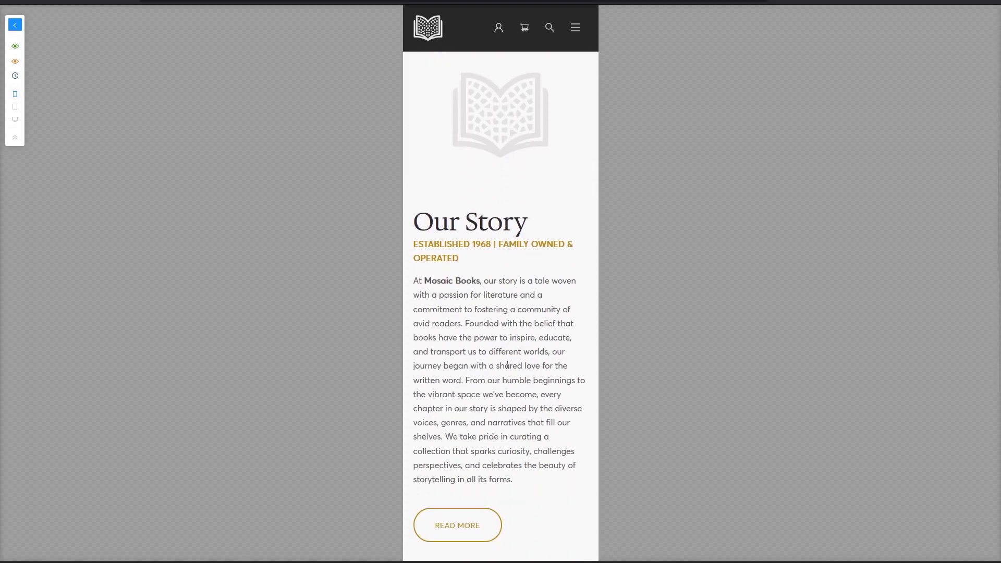
pyautogui.scroll(-2, 508, 365)
pyautogui.scroll(4, 508, 365)
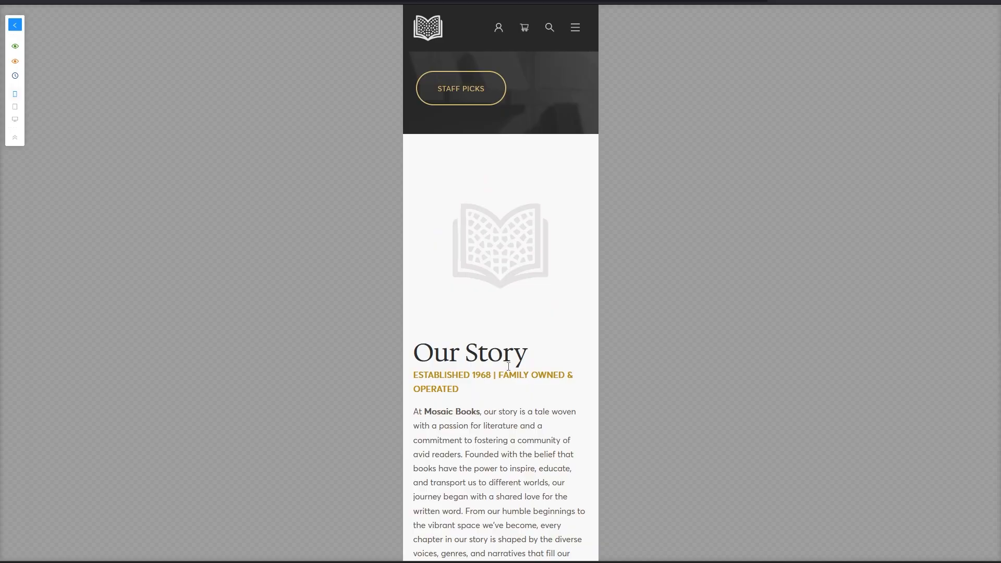
pyautogui.scroll(-2, 508, 367)
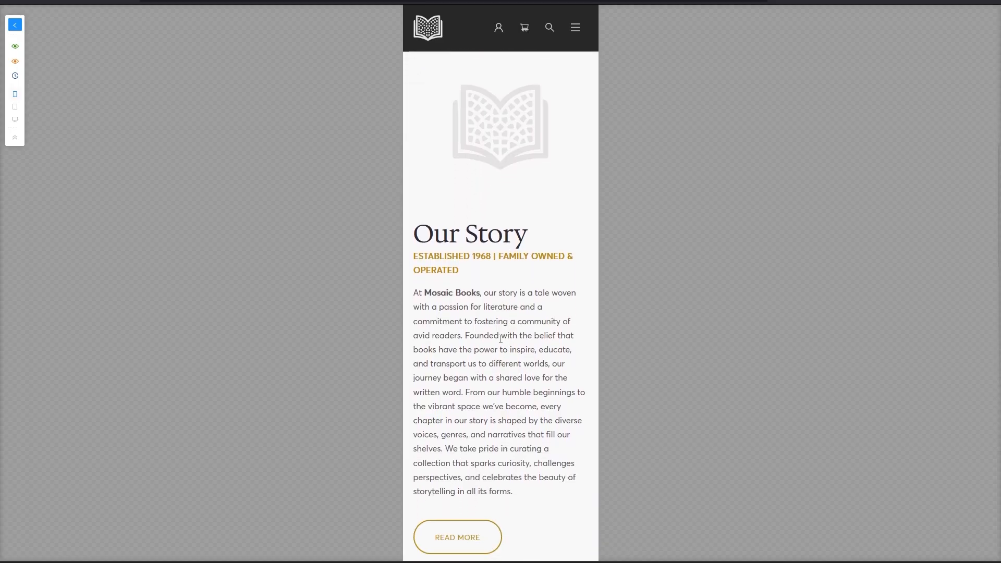
pyautogui.scroll(-1, 496, 365)
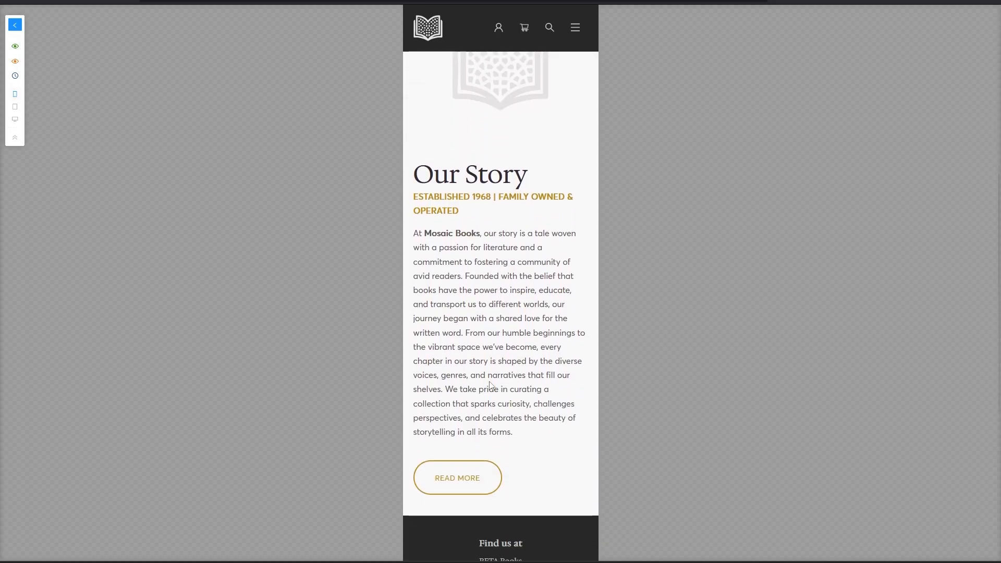
pyautogui.scroll(1, 487, 378)
pyautogui.scroll(2, 482, 381)
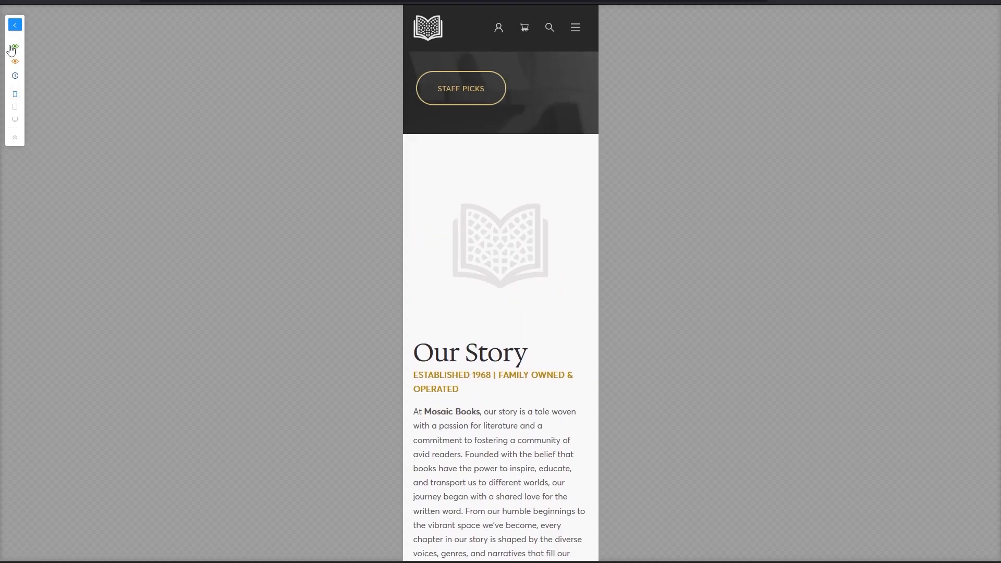
# Step: Switch the preview back to monitor width and return to the page editor
pyautogui.click(15, 119)
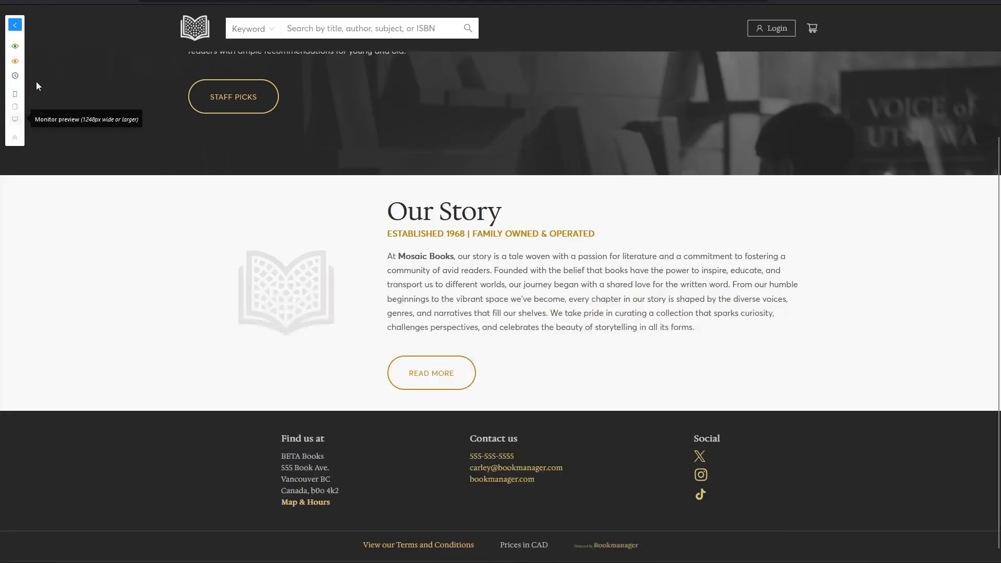
pyautogui.click(15, 26)
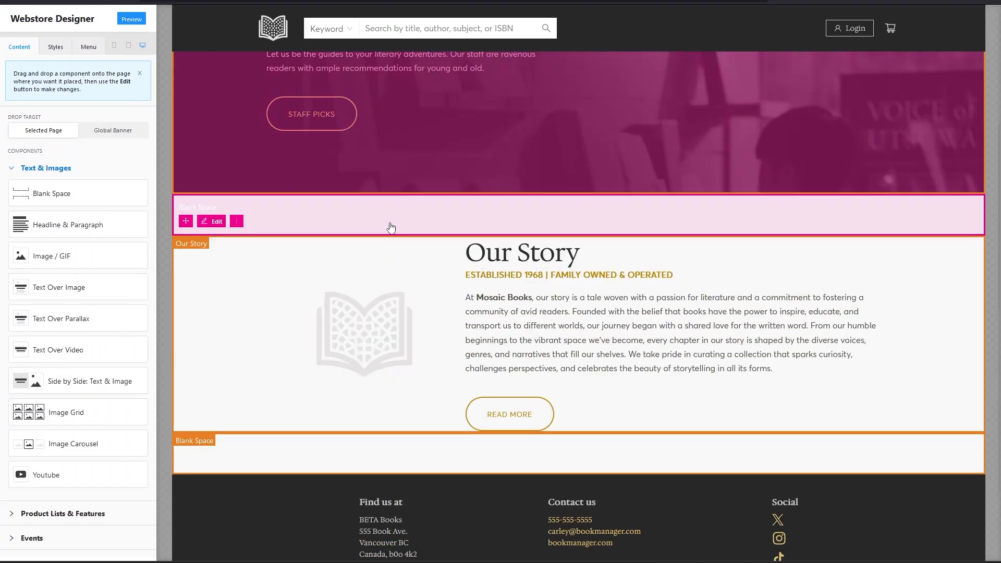
pyautogui.scroll(3, 455, 347)
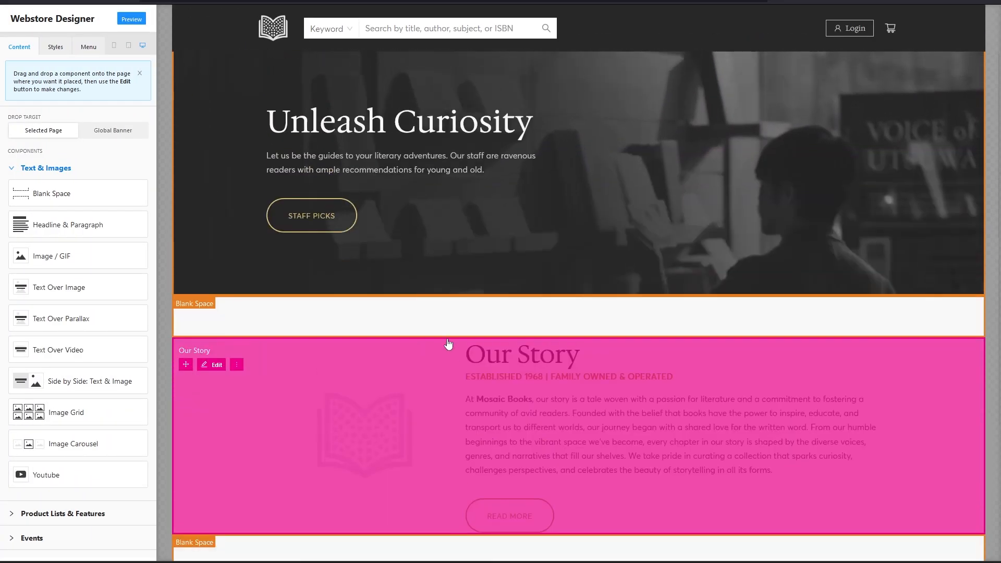
# Step: Add a Product Slider component between the last Blank Space block and the footer
pyautogui.scroll(-3, 420, 237)
pyautogui.scroll(2, 412, 332)
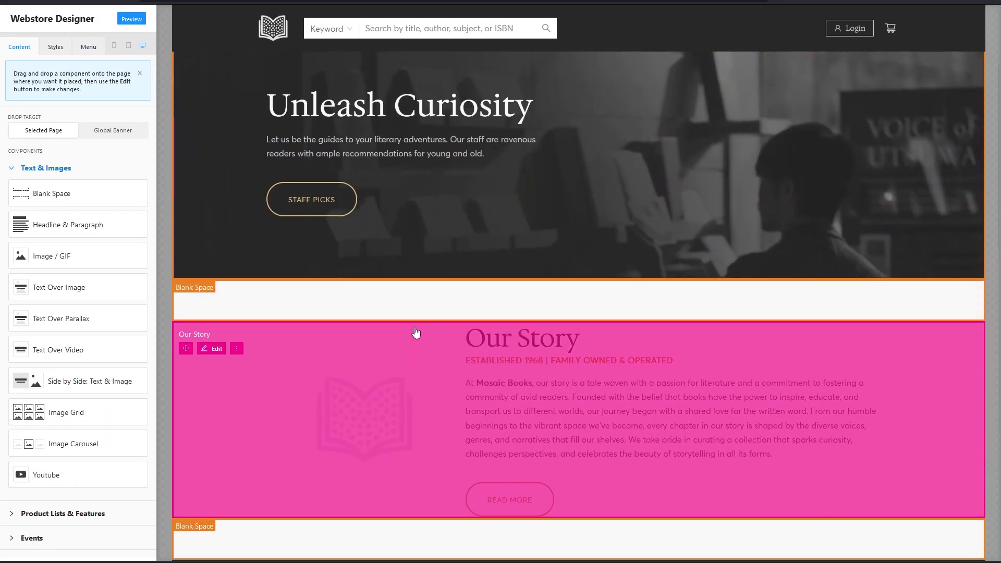
pyautogui.scroll(-2, 386, 328)
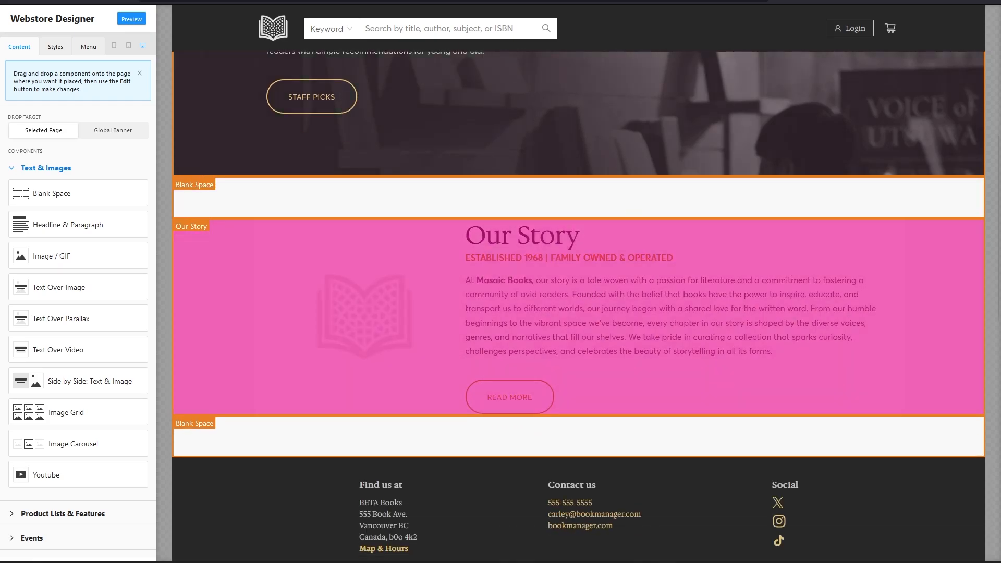
pyautogui.scroll(3, 594, 209)
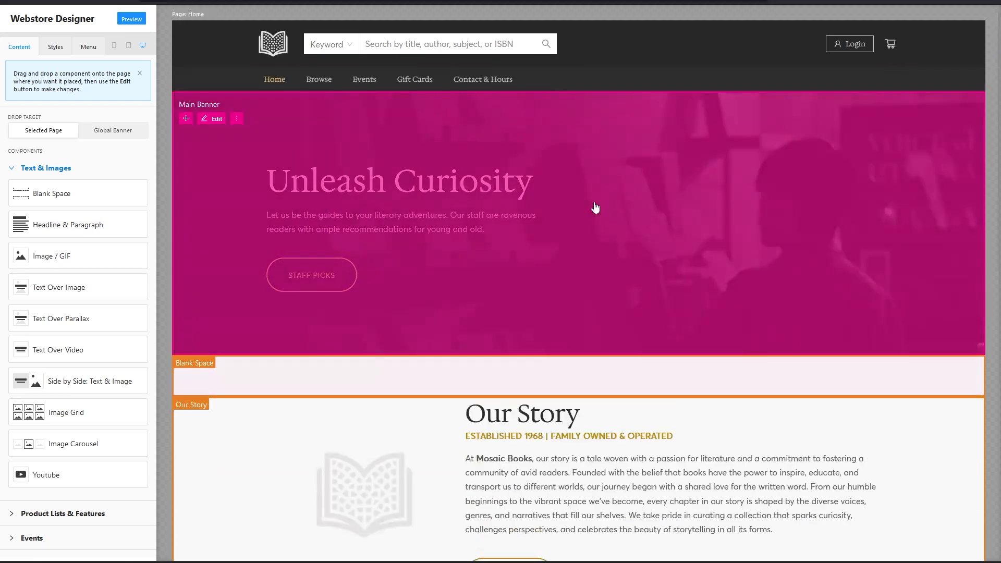
pyautogui.scroll(-5, 582, 227)
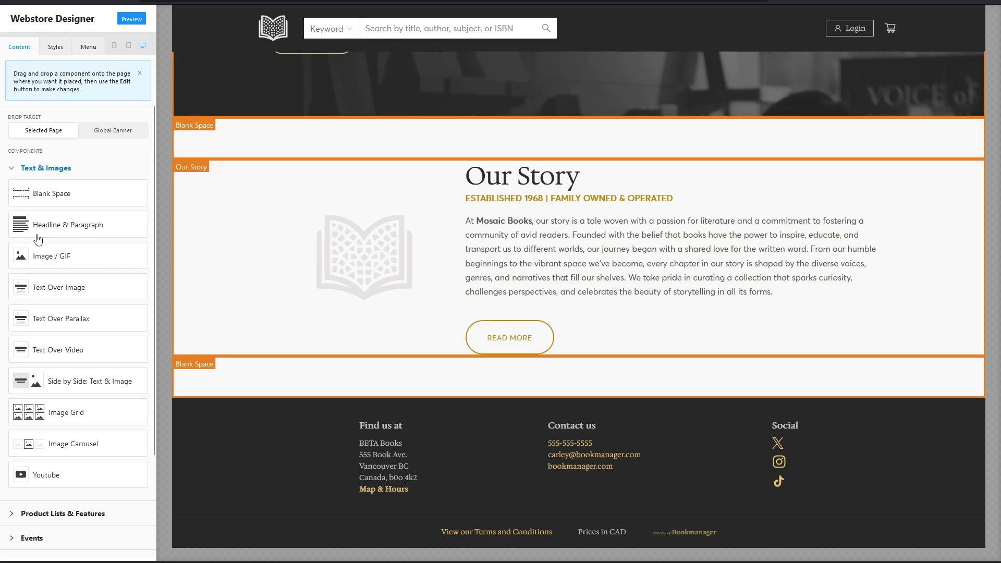
pyautogui.click(34, 172)
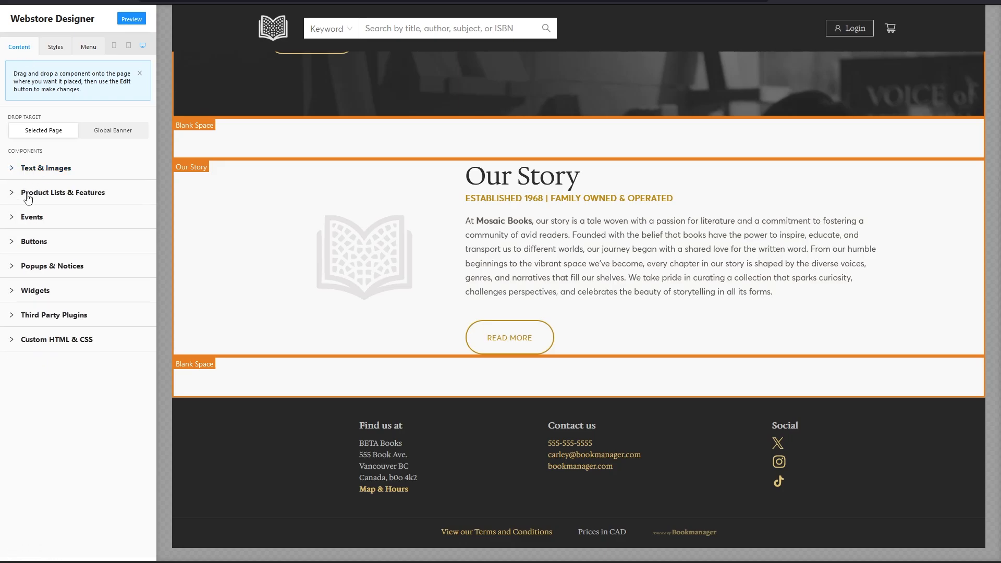
pyautogui.click(44, 195)
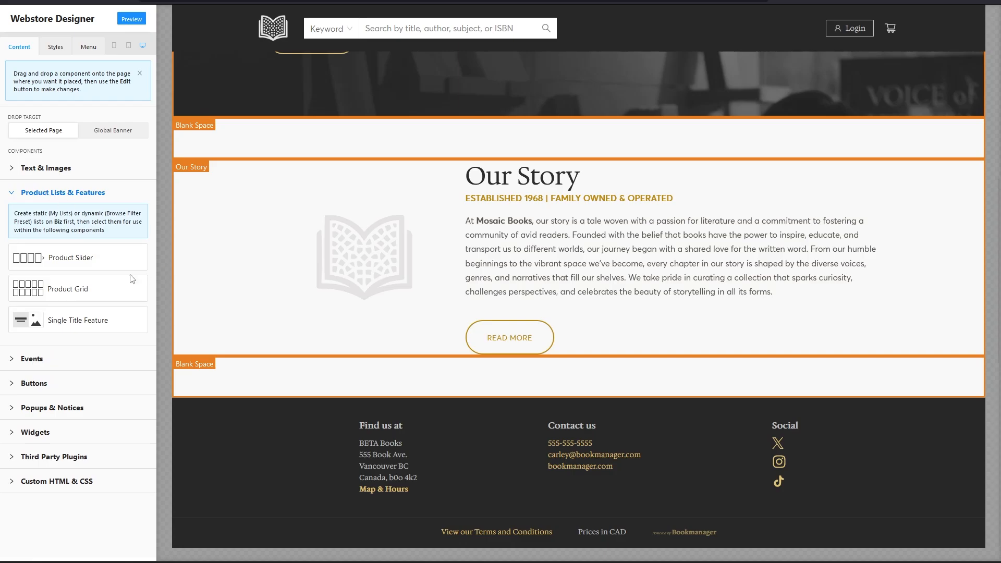
pyautogui.moveTo(49, 262); pyautogui.dragTo(245, 421)
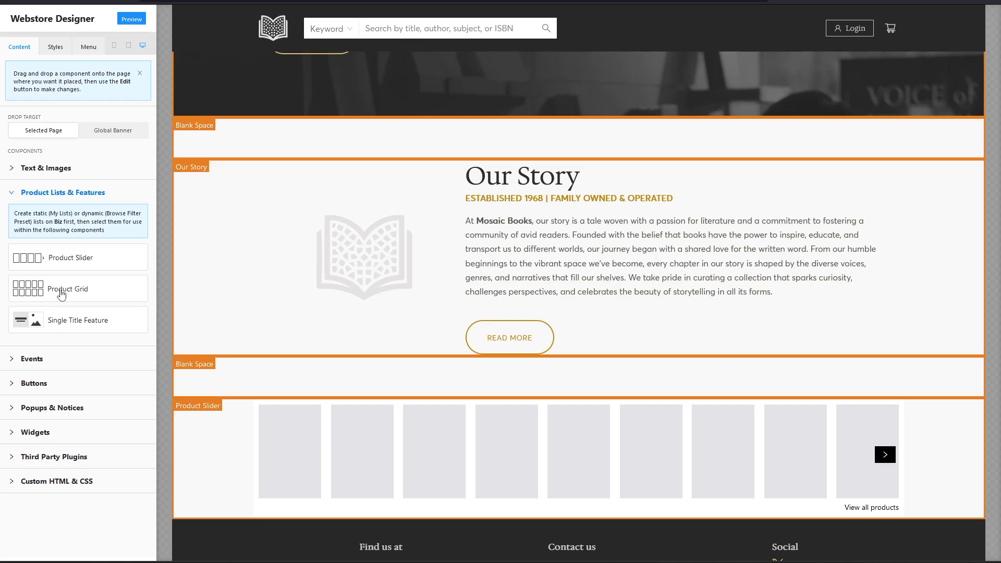
pyautogui.click(45, 192)
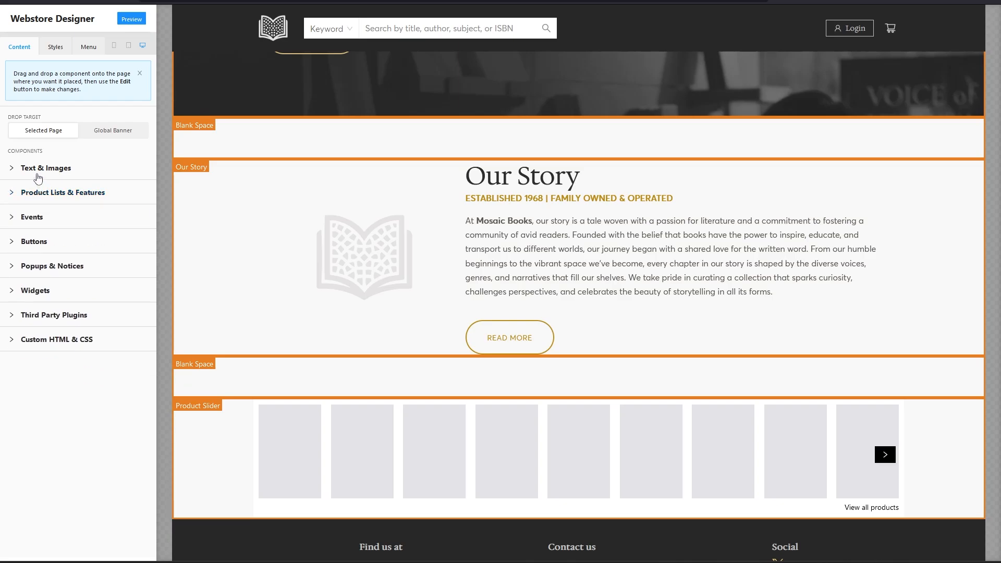
pyautogui.click(37, 169)
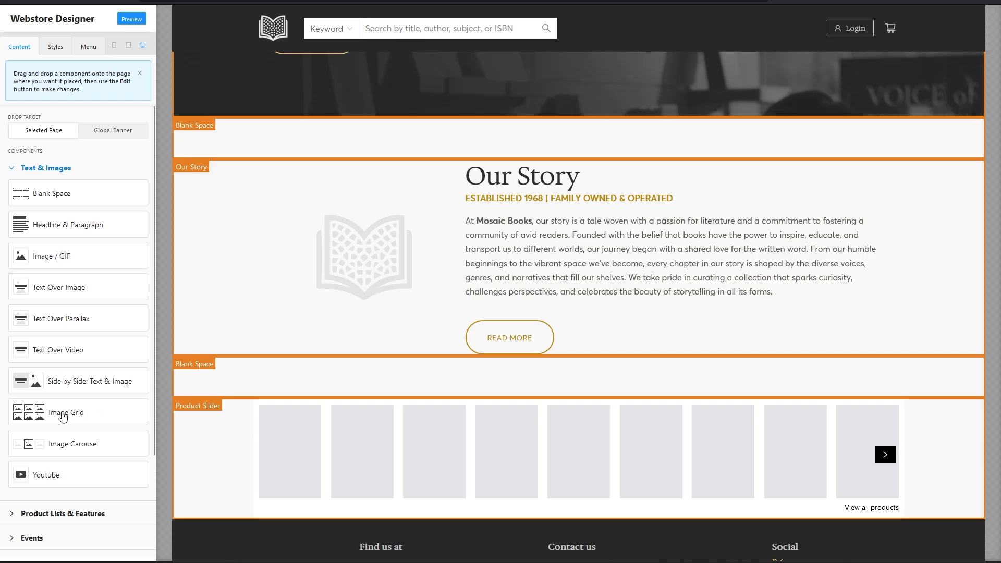
pyautogui.moveTo(42, 418)
pyautogui.mouseDown()
pyautogui.moveTo(27, 214)
pyautogui.moveTo(20, 402)
pyautogui.moveTo(48, 420)
pyautogui.mouseUp()
pyautogui.click(12, 168)
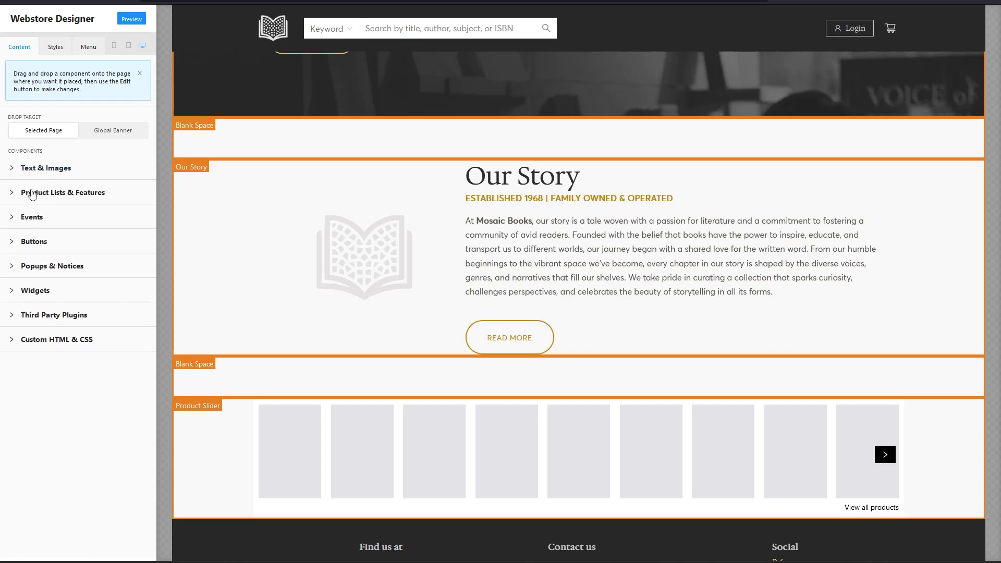
pyautogui.click(57, 193)
pyautogui.moveTo(94, 266)
pyautogui.mouseDown()
pyautogui.moveTo(186, 383)
pyautogui.moveTo(342, 425)
pyautogui.moveTo(85, 275)
pyautogui.mouseUp()
pyautogui.scroll(-3, 359, 457)
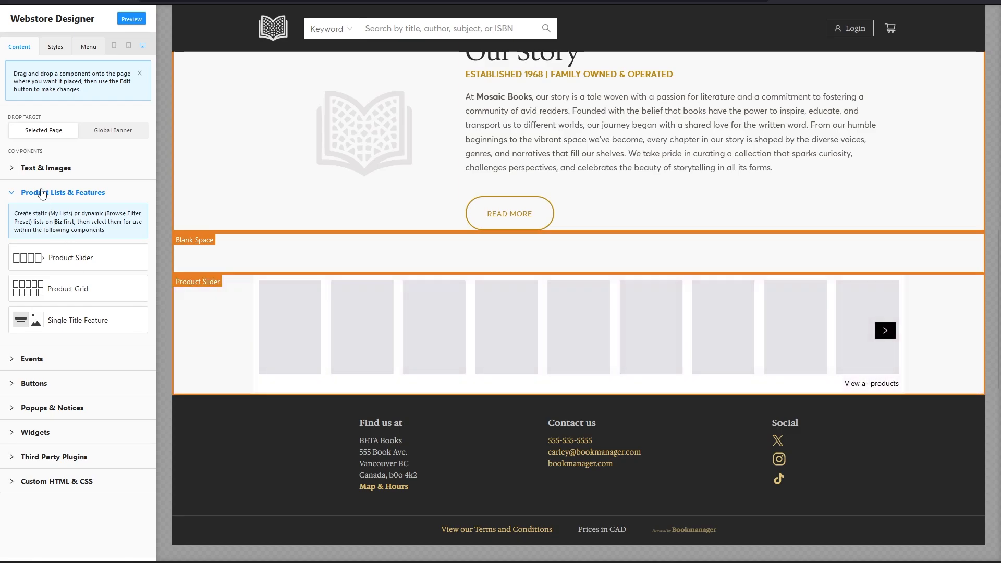
# Step: Add a Headline & Paragraph component directly above the Product Slider
pyautogui.click(30, 193)
pyautogui.click(32, 172)
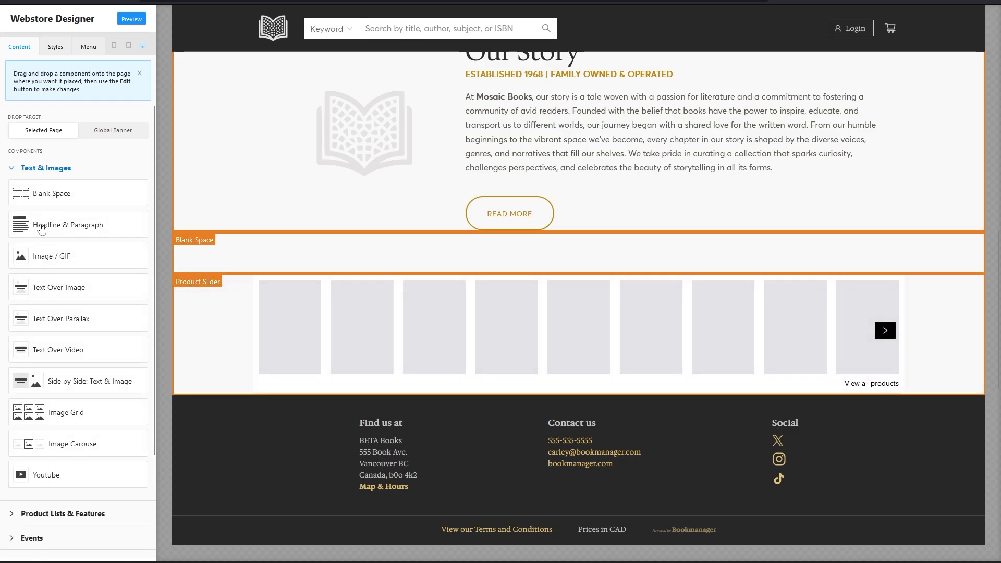
pyautogui.moveTo(42, 228); pyautogui.dragTo(234, 288)
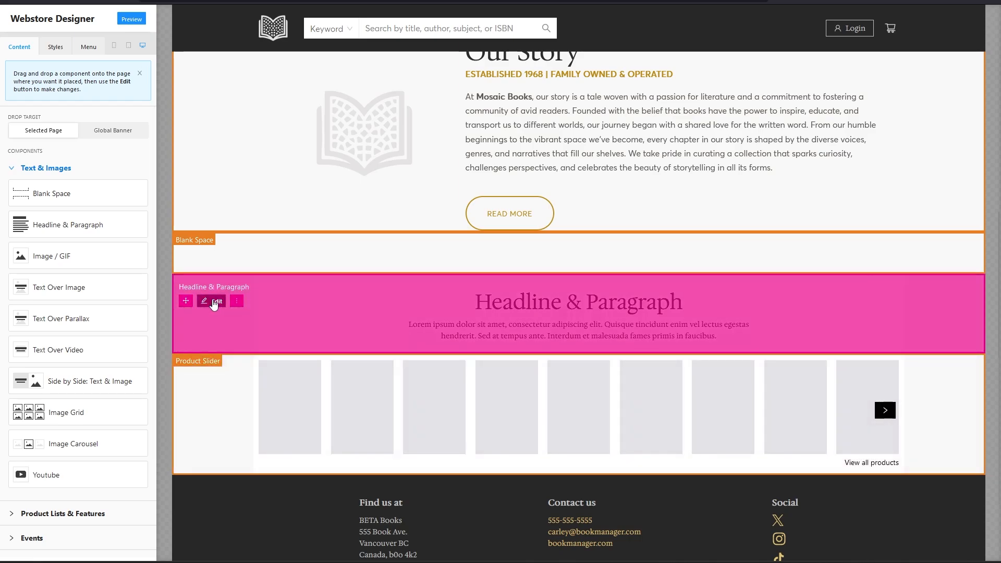
# Step: Delete all the placeholder paragraph text from the new Headline & Paragraph block
pyautogui.click(214, 303)
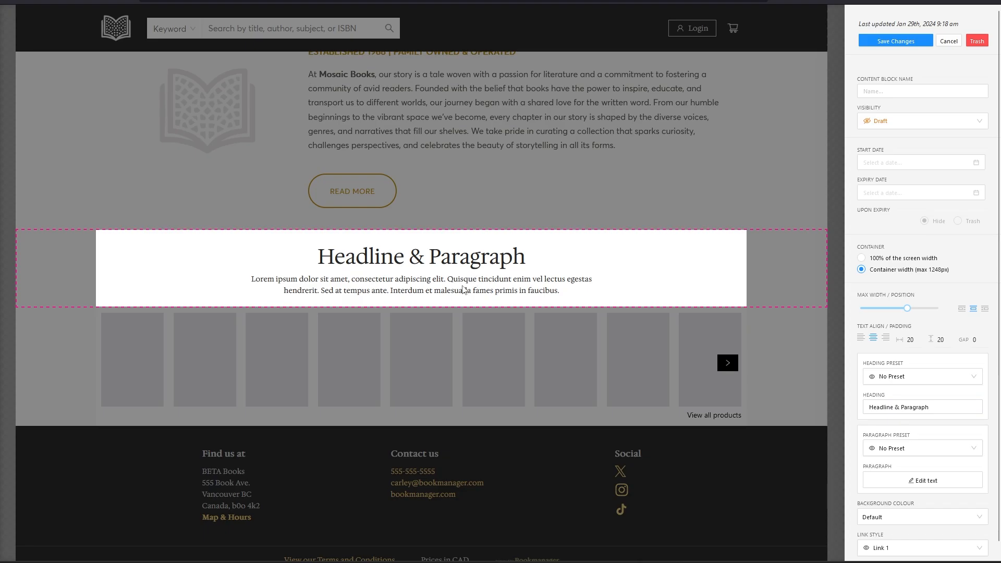
pyautogui.moveTo(463, 288); pyautogui.dragTo(375, 279)
pyautogui.click(376, 279)
pyautogui.scroll(-1, 937, 396)
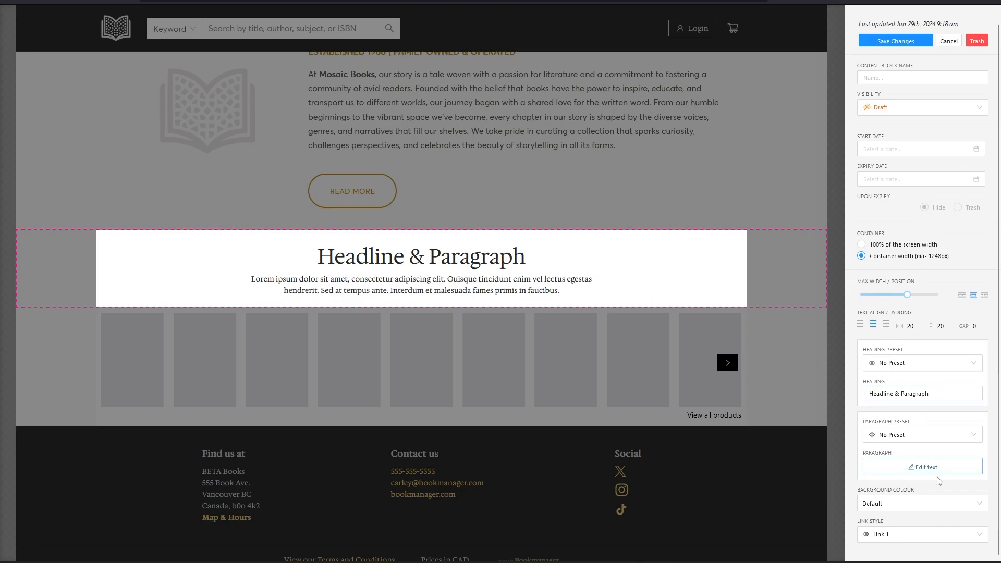
pyautogui.click(924, 468)
pyautogui.hotkey('ctrl', 'a')
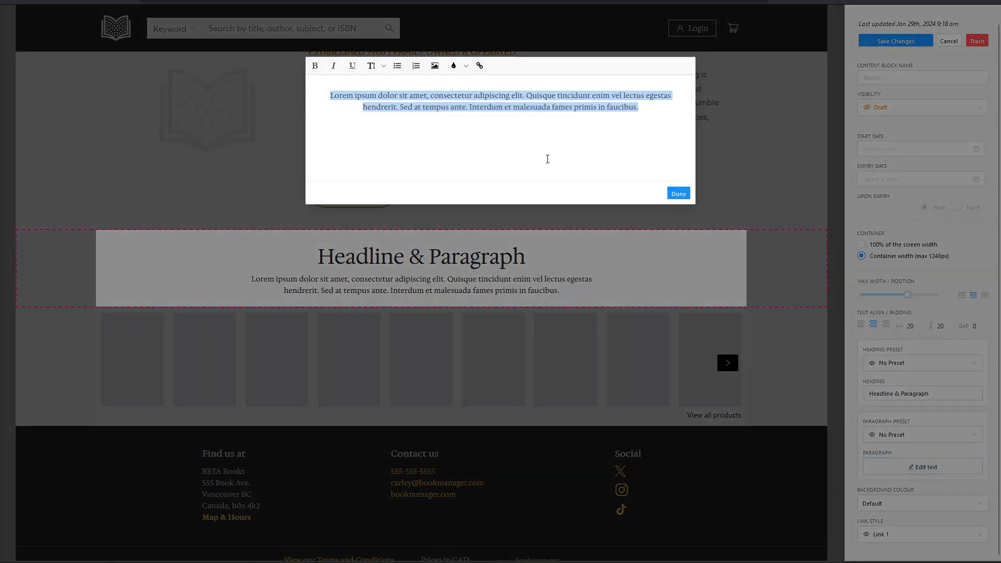
pyautogui.press('BackSpace')
pyautogui.click(679, 193)
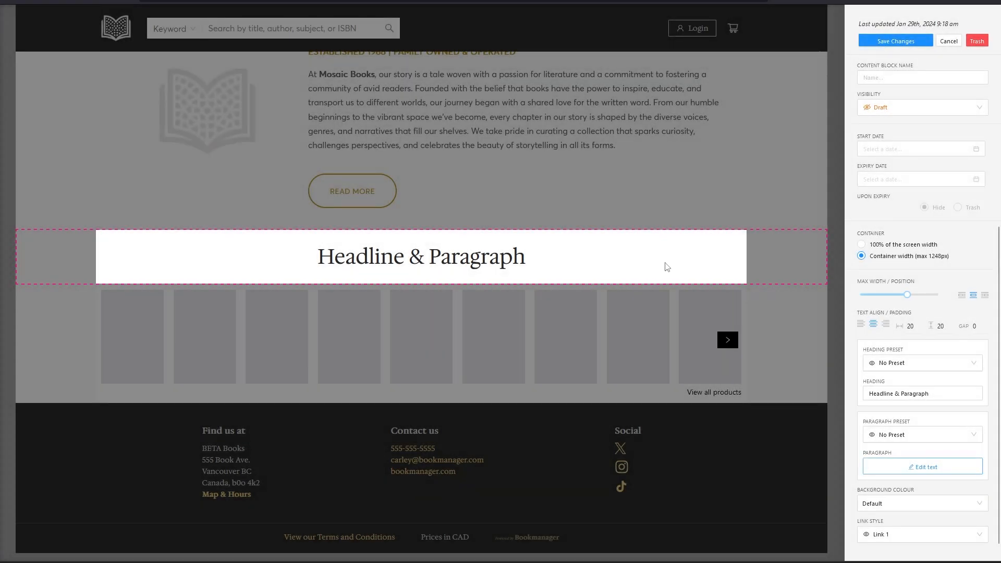
# Step: Style the heading block with the Headline - SM Gold preset and a Darkest Grey background spanning 100% of the screen width
pyautogui.click(965, 365)
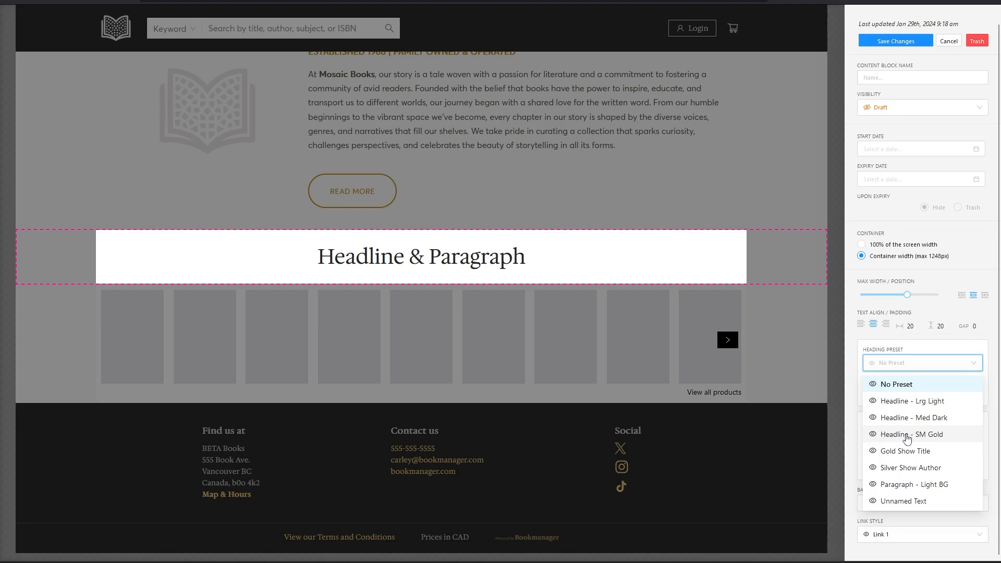
pyautogui.click(908, 436)
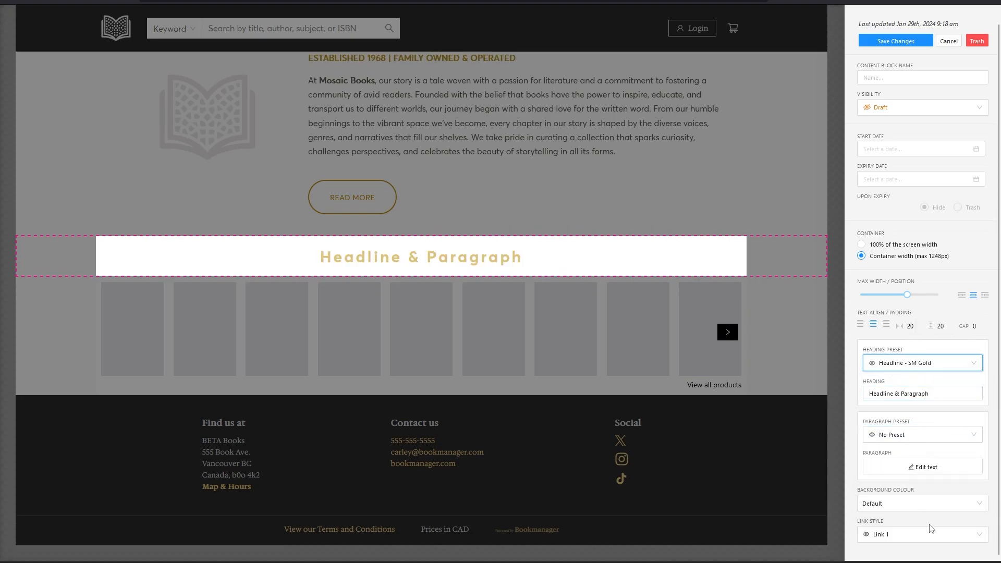
pyautogui.click(976, 503)
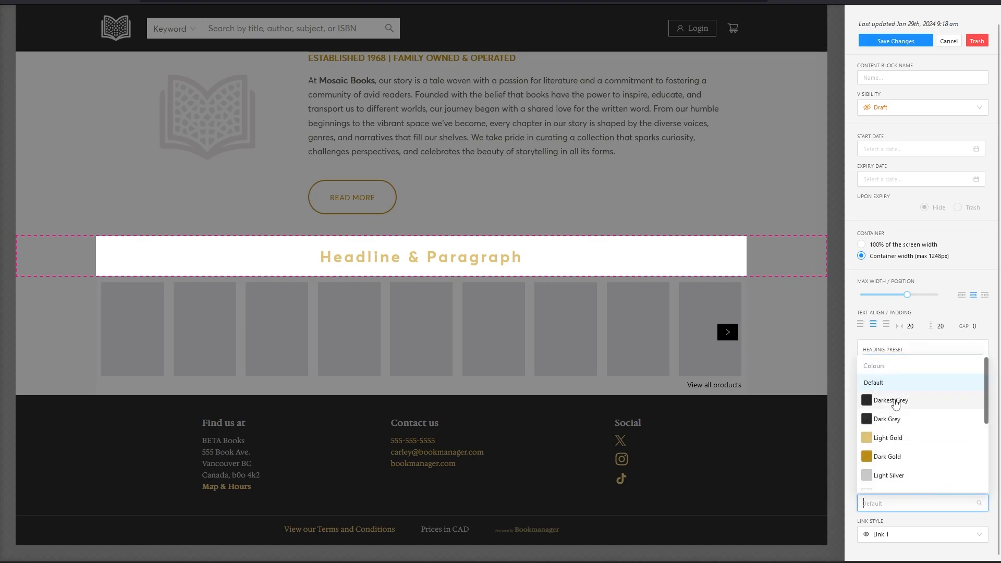
pyautogui.click(893, 402)
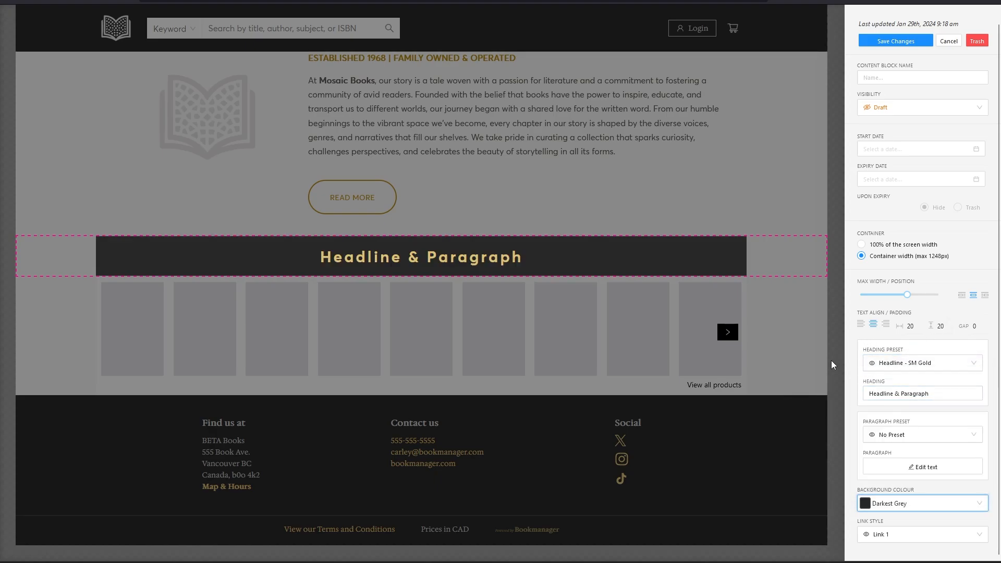
pyautogui.click(861, 244)
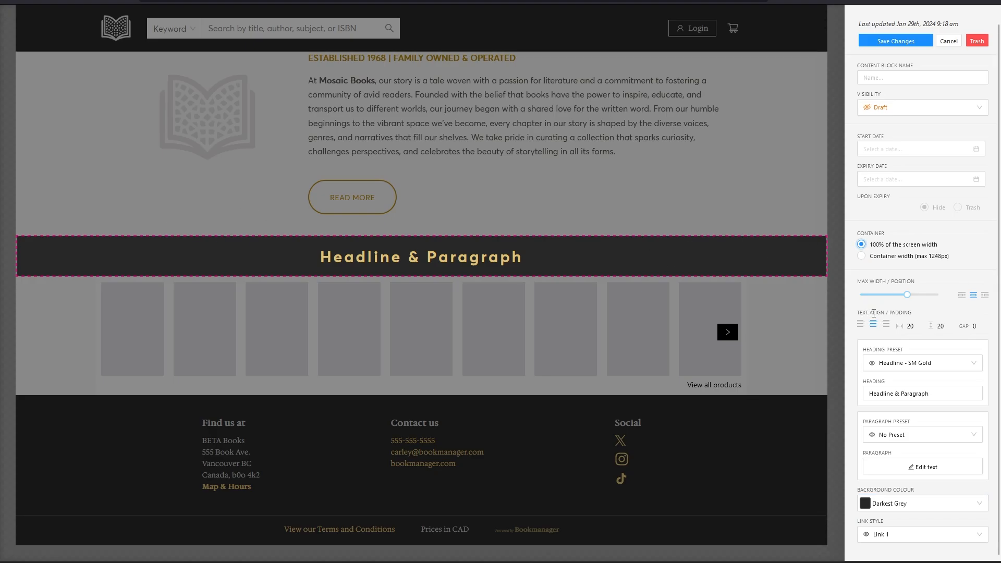
# Step: Set the block's heading to NEW & UPCOMING and its vertical padding to 25
pyautogui.moveTo(929, 393); pyautogui.dragTo(829, 391)
pyautogui.write('NEW ')
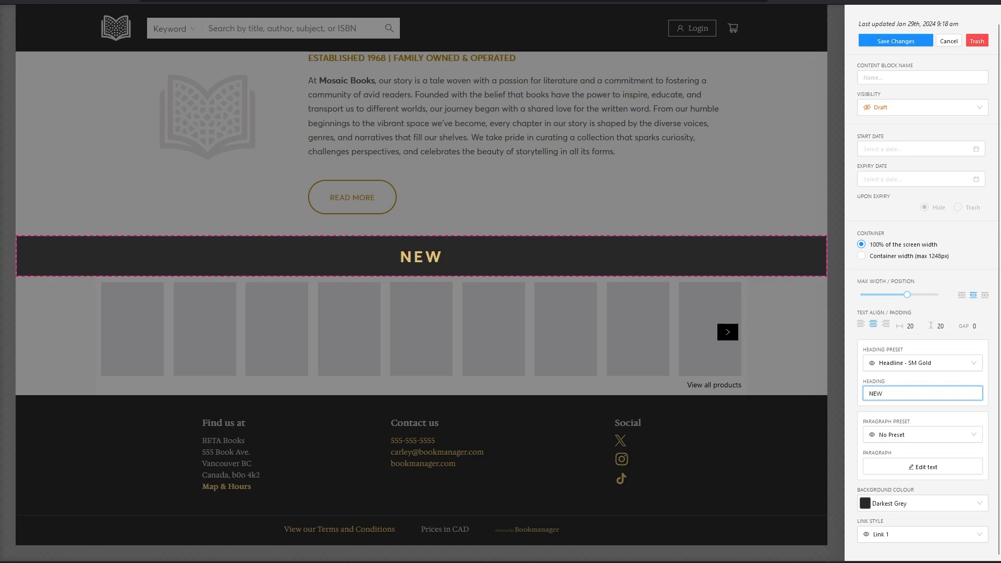
pyautogui.write('& UPCOMING')
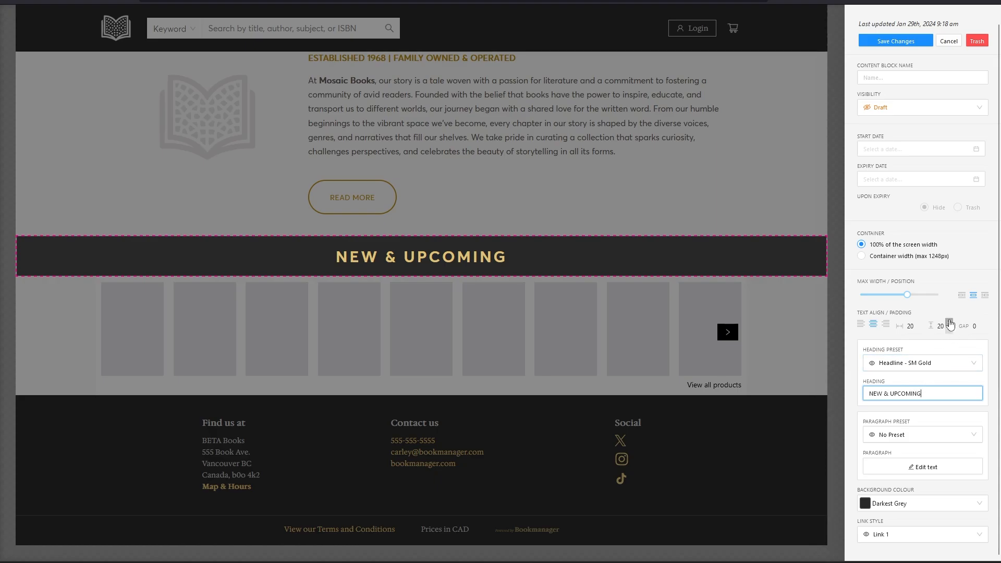
pyautogui.click(950, 322)
pyautogui.click(950, 322)
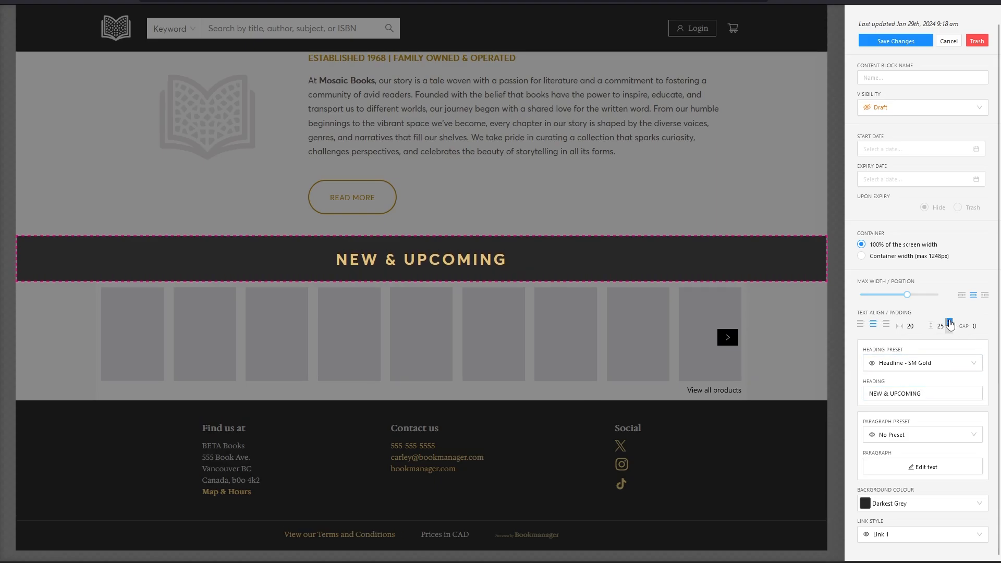
pyautogui.click(950, 322)
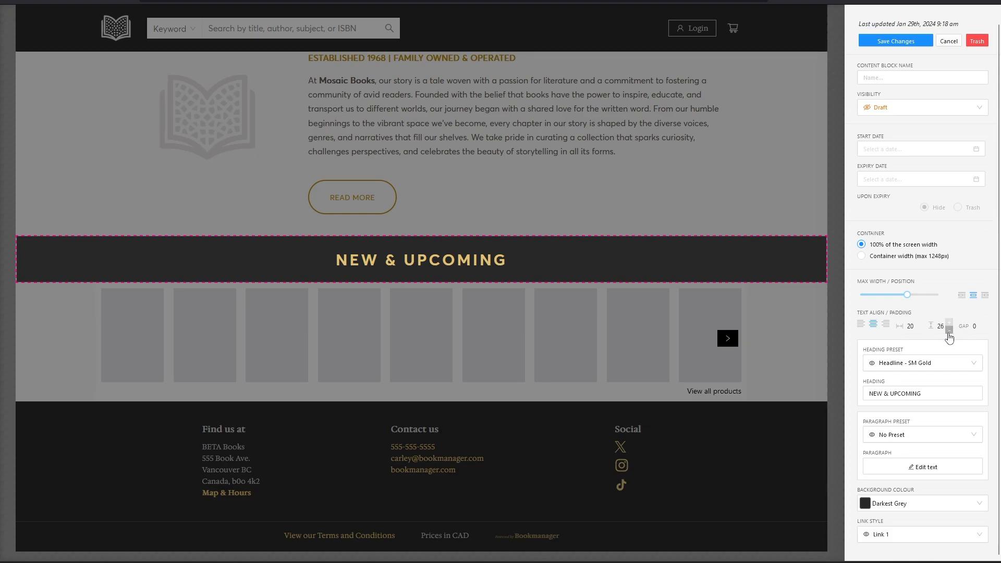
pyautogui.click(950, 333)
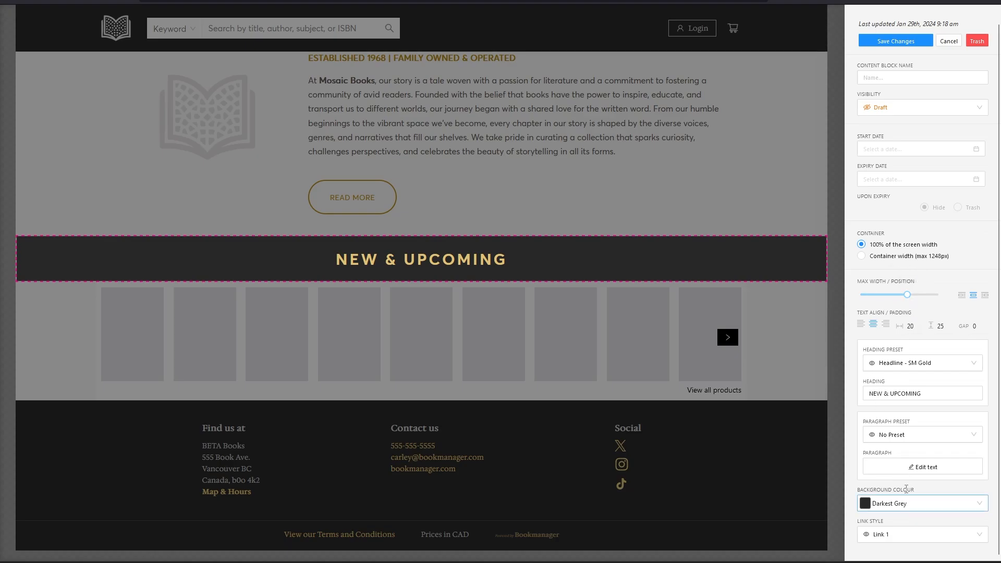
# Step: Name the heading's content block New and upcoming and save the changes
pyautogui.scroll(1, 903, 185)
pyautogui.click(887, 90)
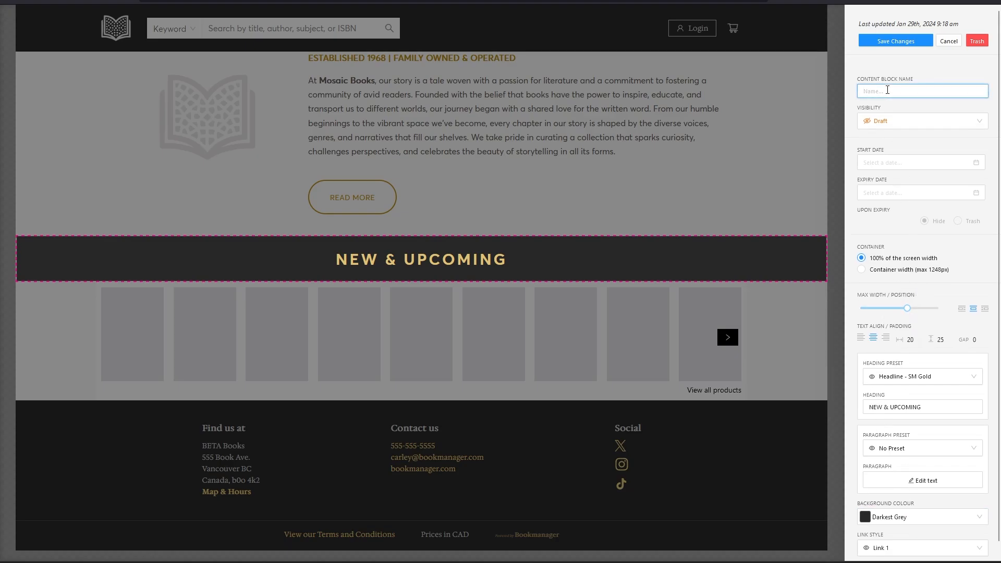
pyautogui.write('New and upcoming')
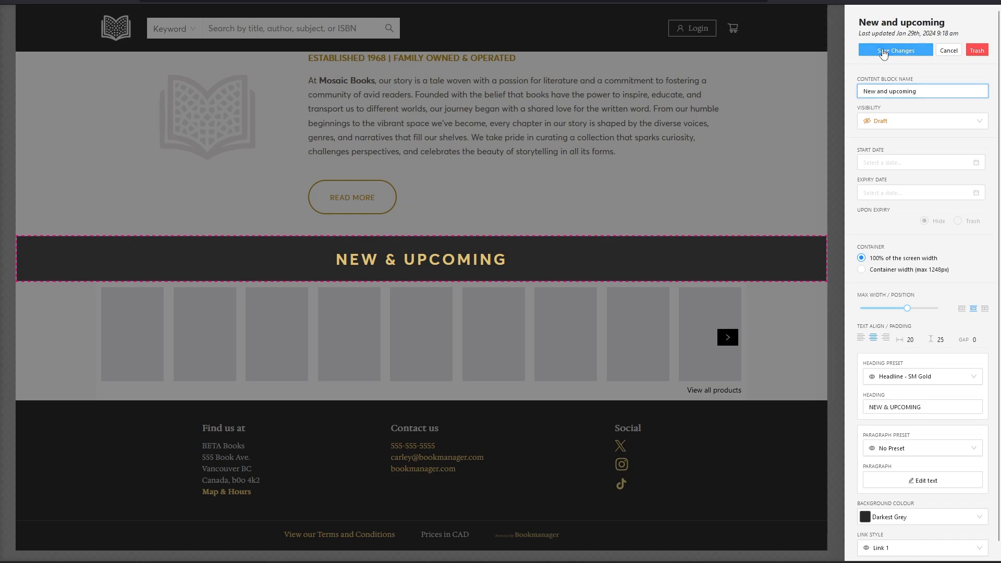
pyautogui.click(886, 52)
# Step: Review the Product Slider block's list and display settings and close them without saving
pyautogui.scroll(-2, 292, 461)
pyautogui.moveTo(351, 365)
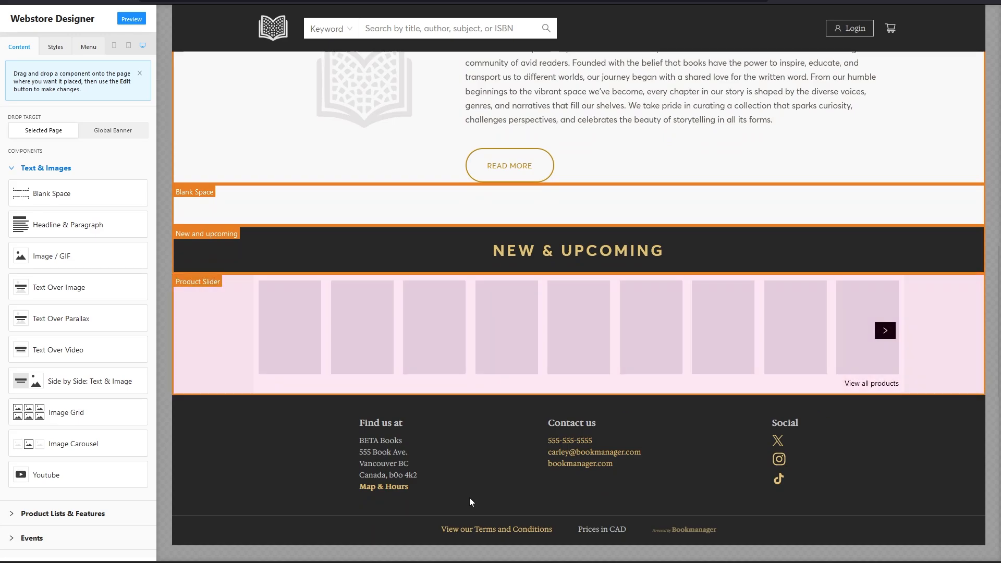
pyautogui.moveTo(411, 375)
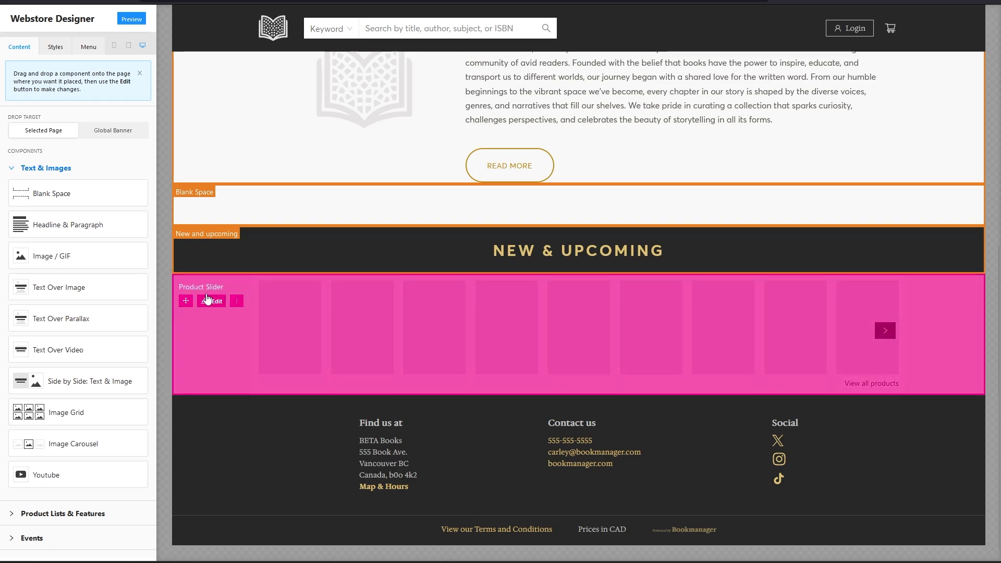
pyautogui.click(210, 301)
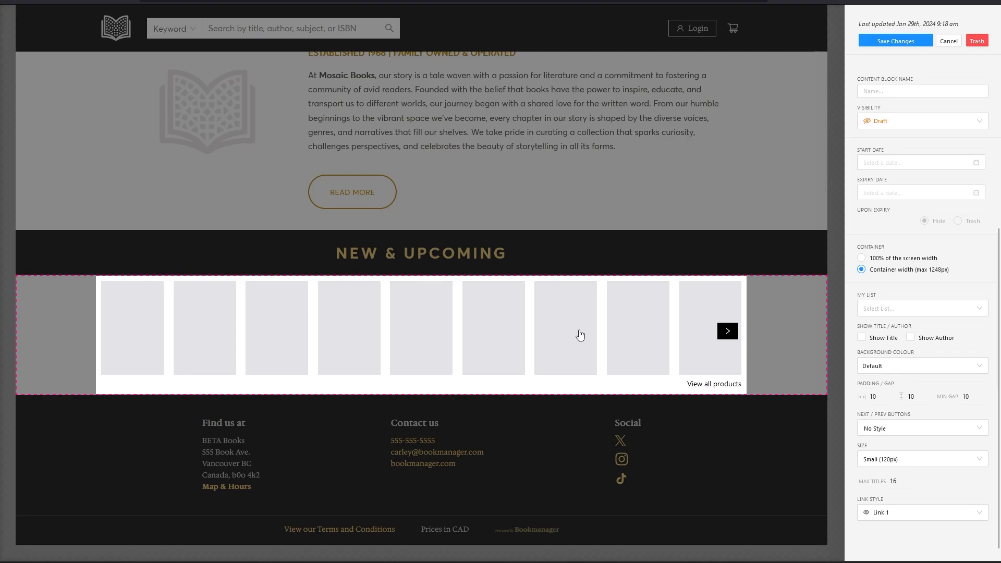
pyautogui.click(948, 41)
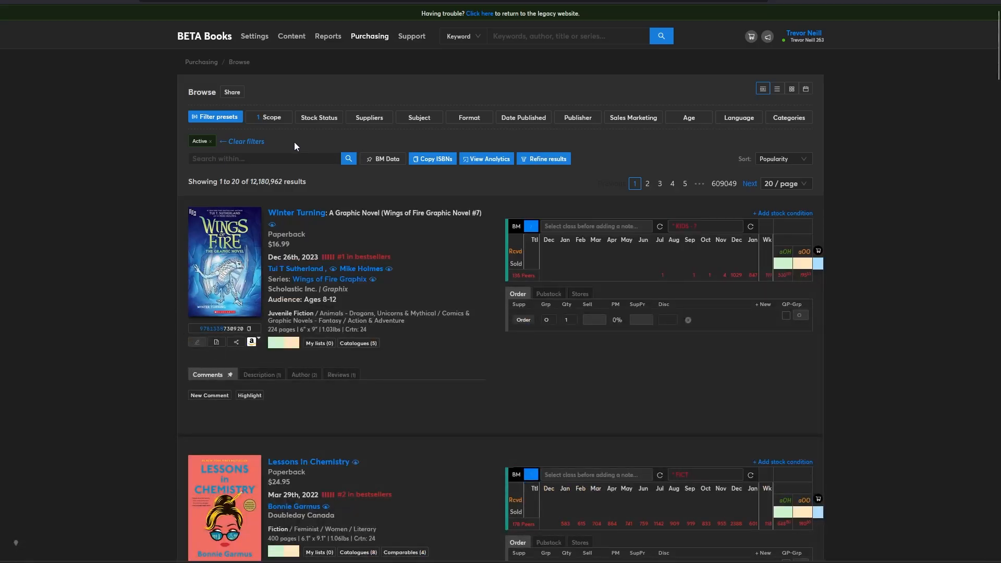
# Step: Narrow the browse results to the scopes Just released, Releasing this week and Releasing next week, alongside Active
pyautogui.click(271, 118)
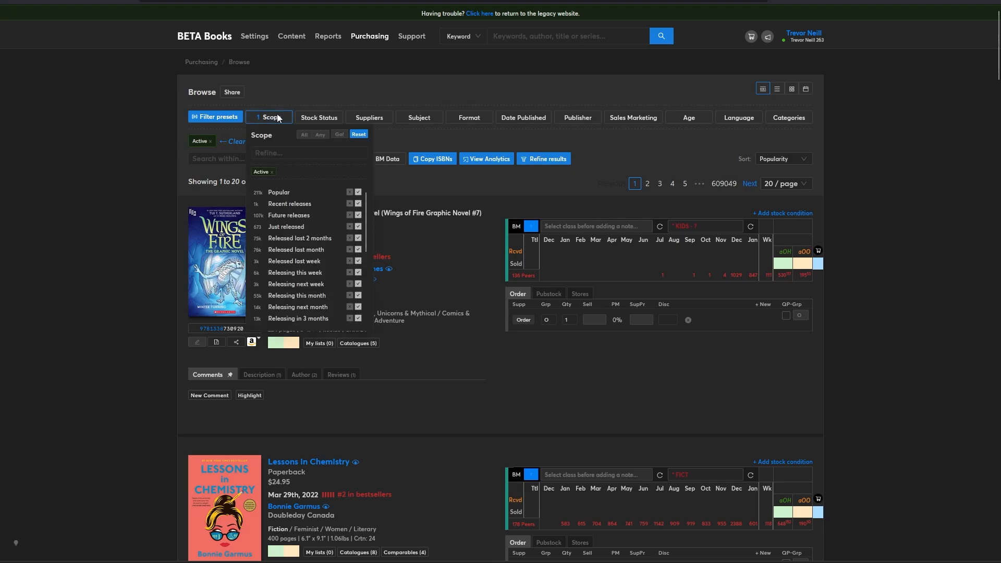
pyautogui.click(358, 227)
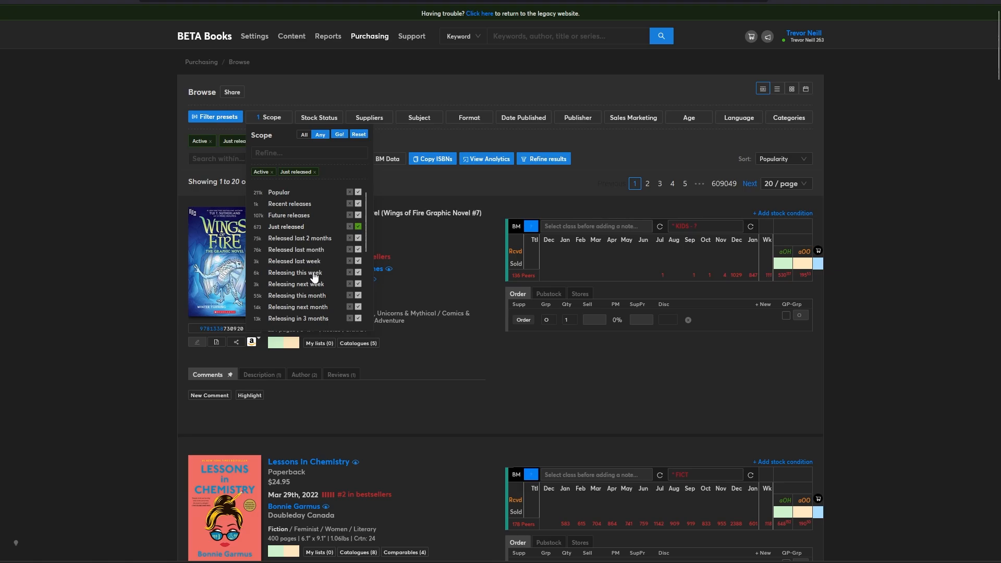
pyautogui.click(358, 273)
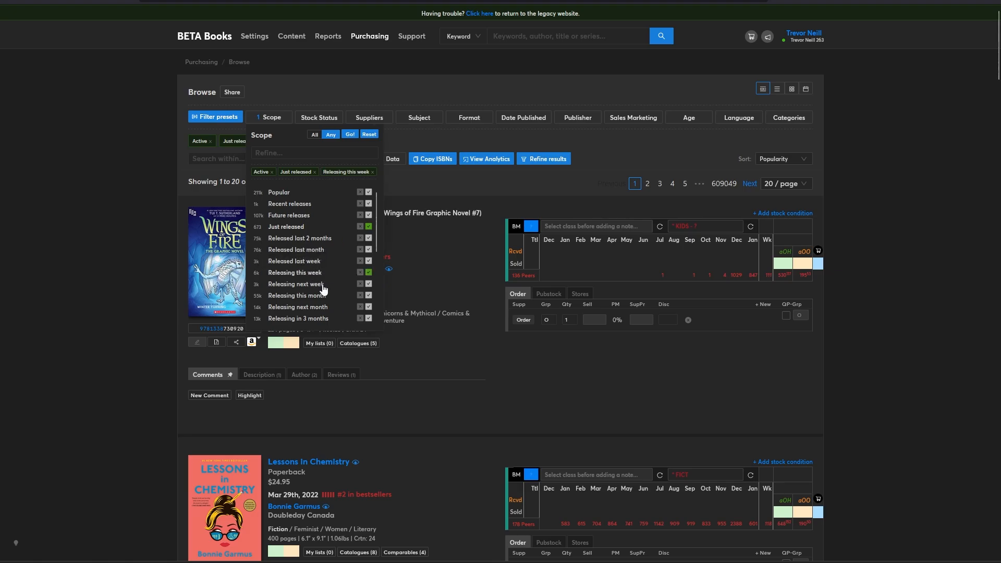
pyautogui.click(369, 284)
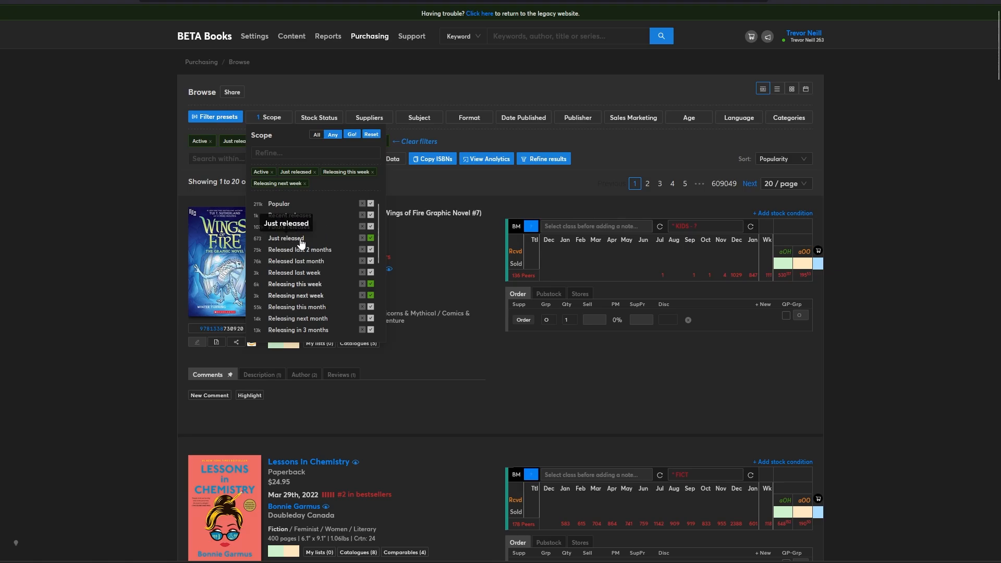
pyautogui.click(130, 197)
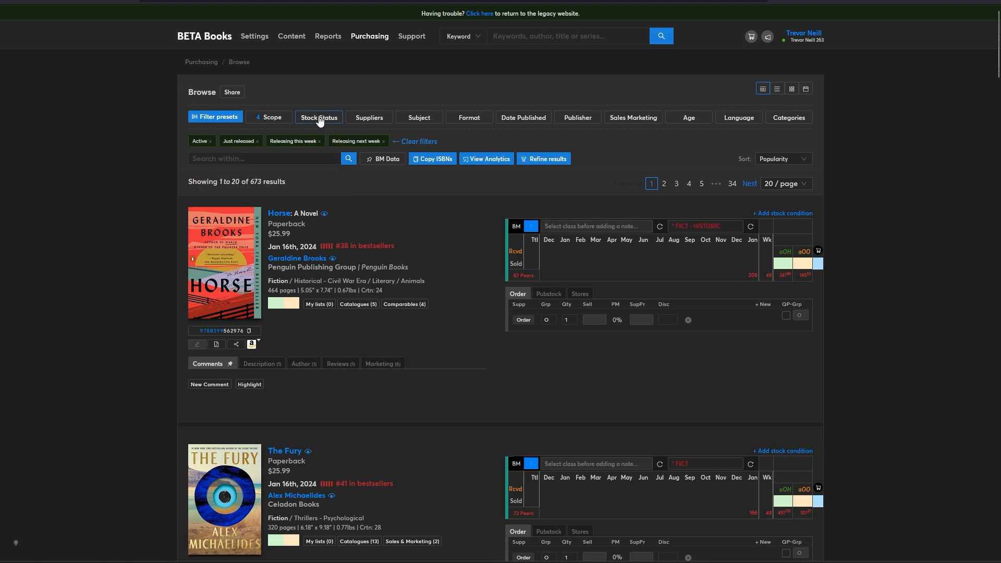
pyautogui.click(320, 119)
pyautogui.click(320, 120)
# Step: Save the current filters as a personal filter preset named New & Upcoming
pyautogui.click(225, 120)
pyautogui.click(223, 104)
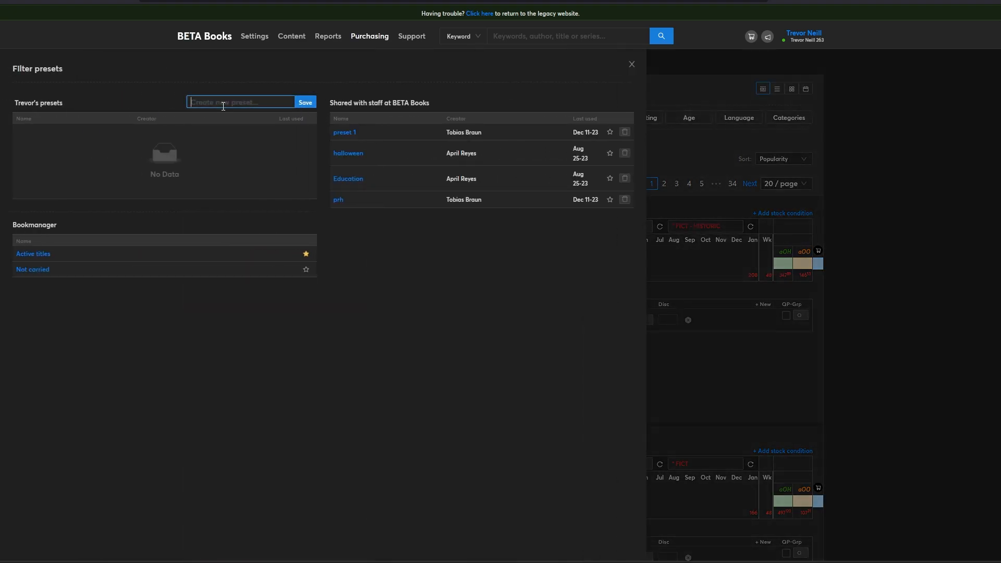
pyautogui.write('New & Upcoming')
pyautogui.click(306, 102)
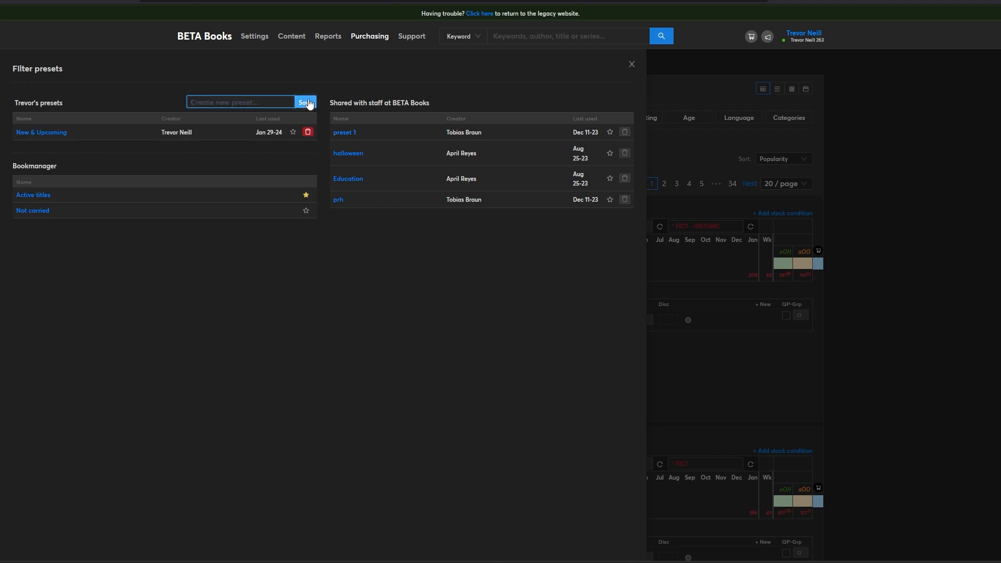
pyautogui.click(632, 66)
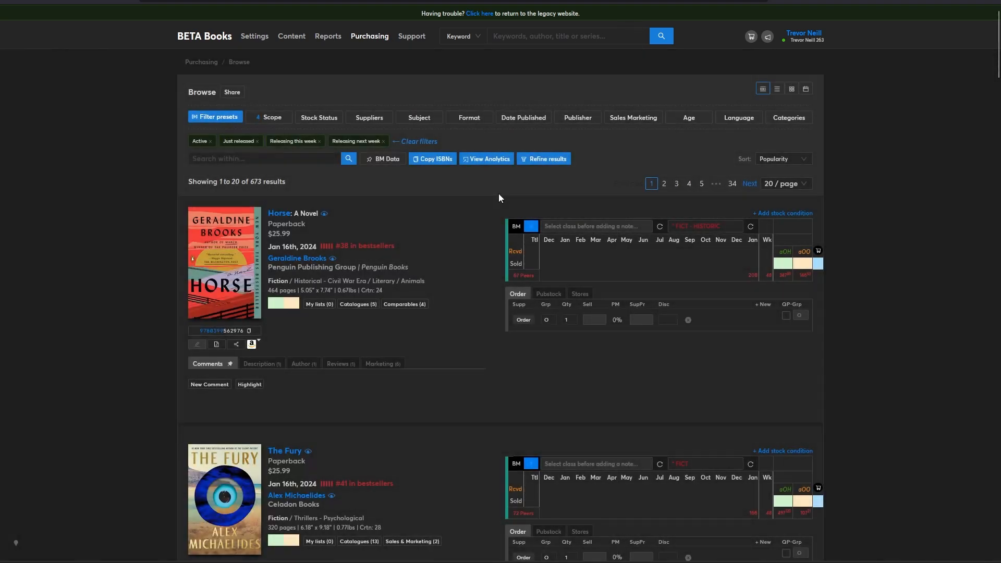
# Step: Create and save a list named New & Upcoming in My Lists, based on the New & Upcoming filter preset
pyautogui.moveTo(358, 38)
pyautogui.click(372, 107)
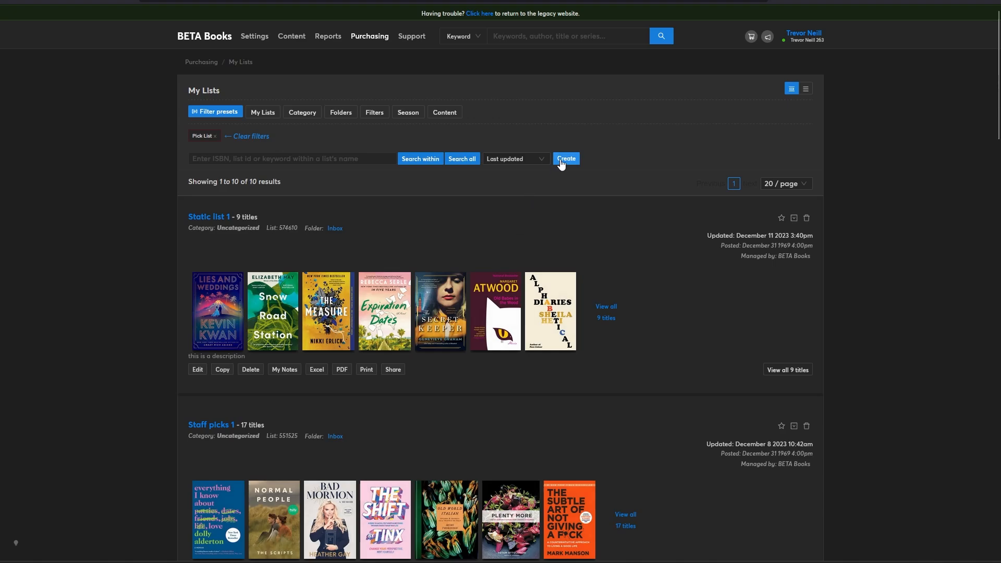
pyautogui.click(574, 158)
pyautogui.click(404, 119)
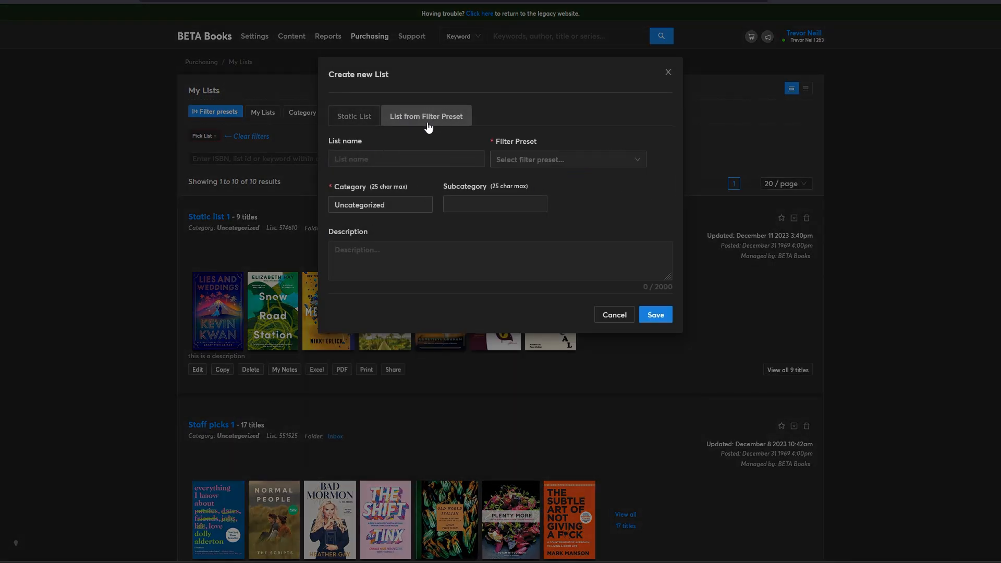
pyautogui.write('New & Upcoming')
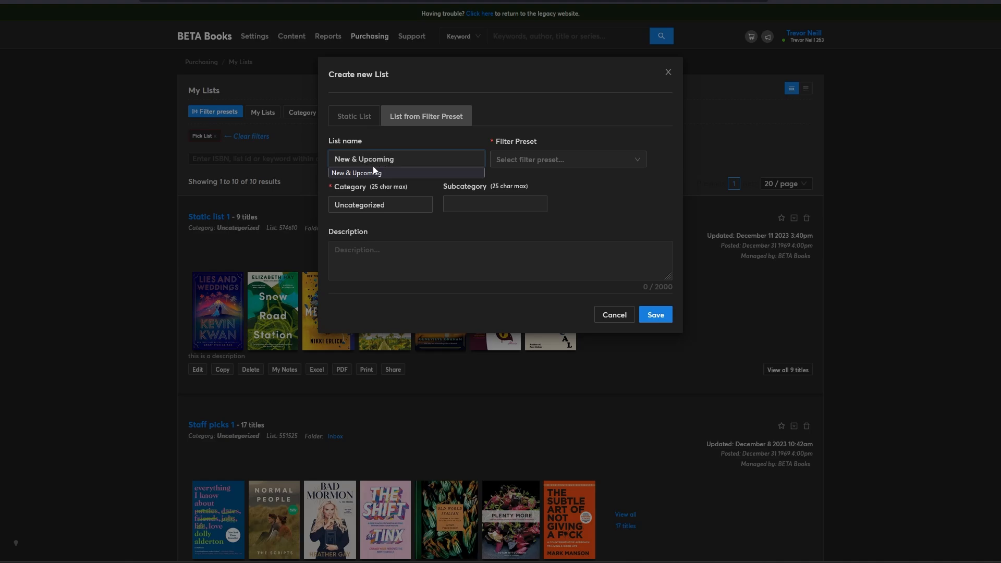
pyautogui.click(373, 172)
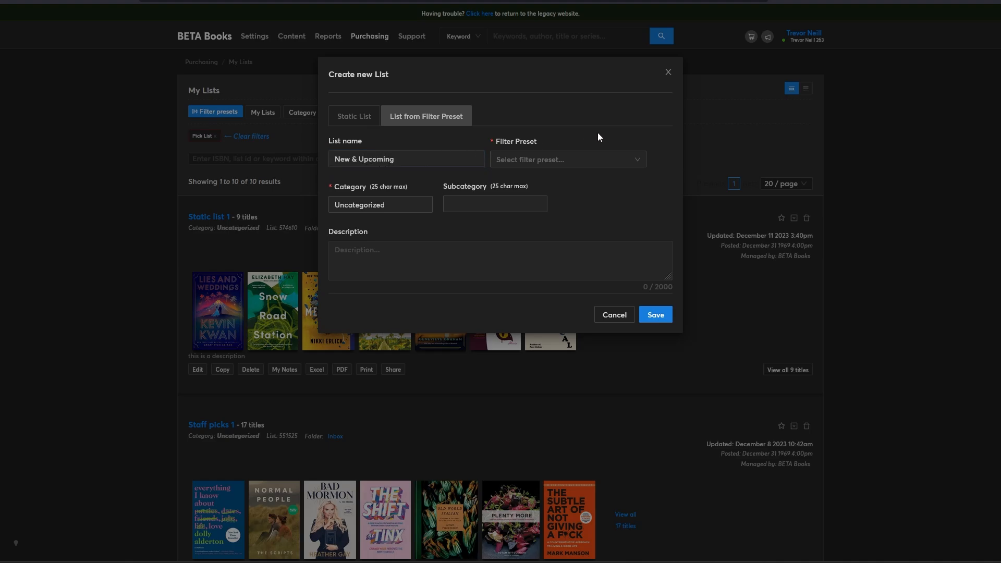
pyautogui.click(568, 159)
pyautogui.click(527, 180)
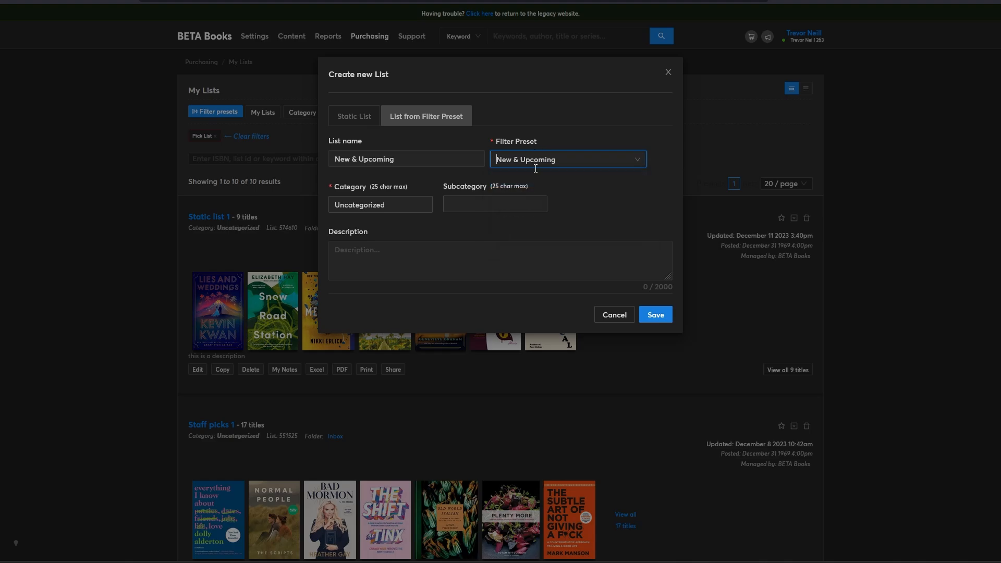
pyautogui.click(650, 314)
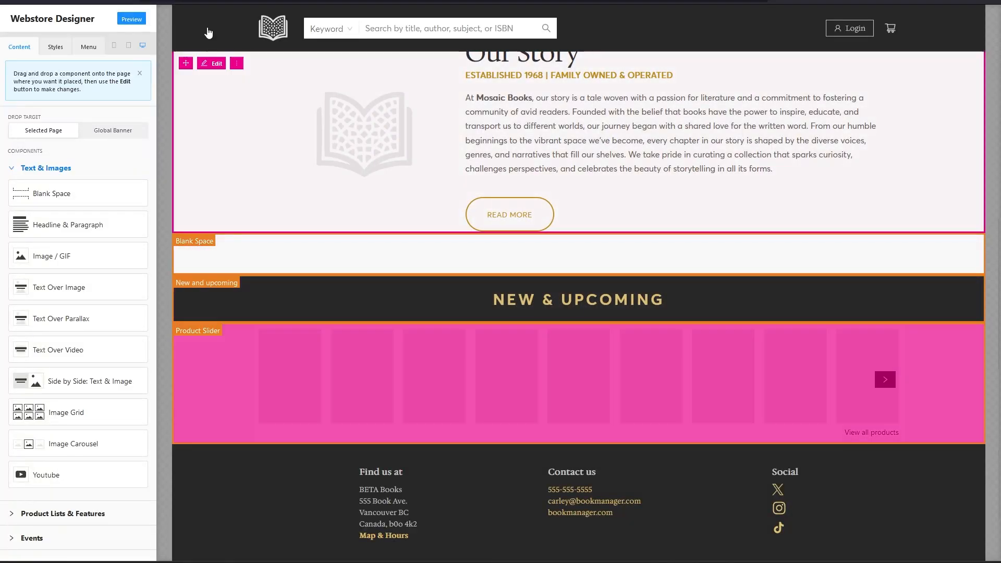
# Step: Open the Product Slider block in the Webstore Designer for editing and name its content block New & Upcoming titles
pyautogui.click(213, 350)
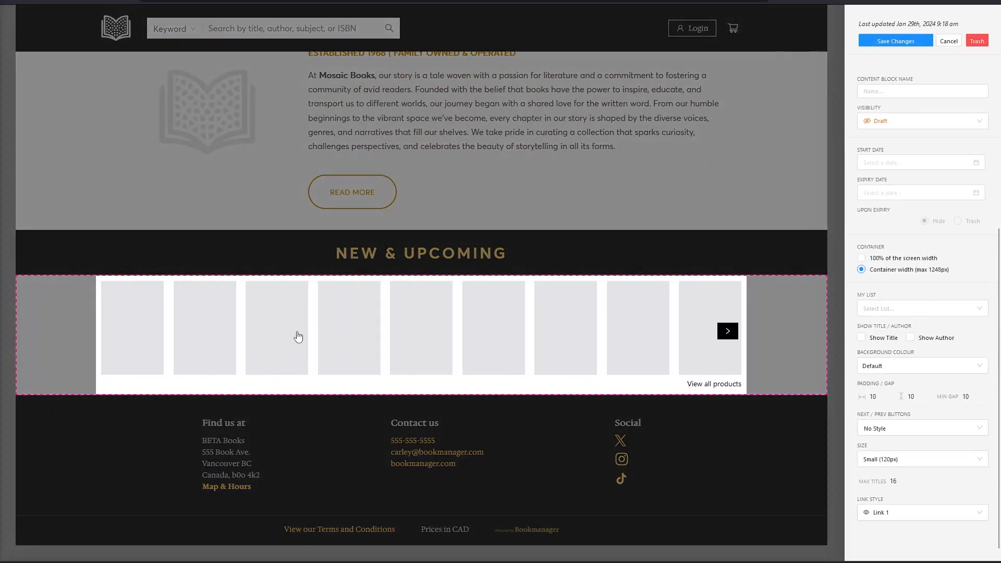
pyautogui.click(880, 91)
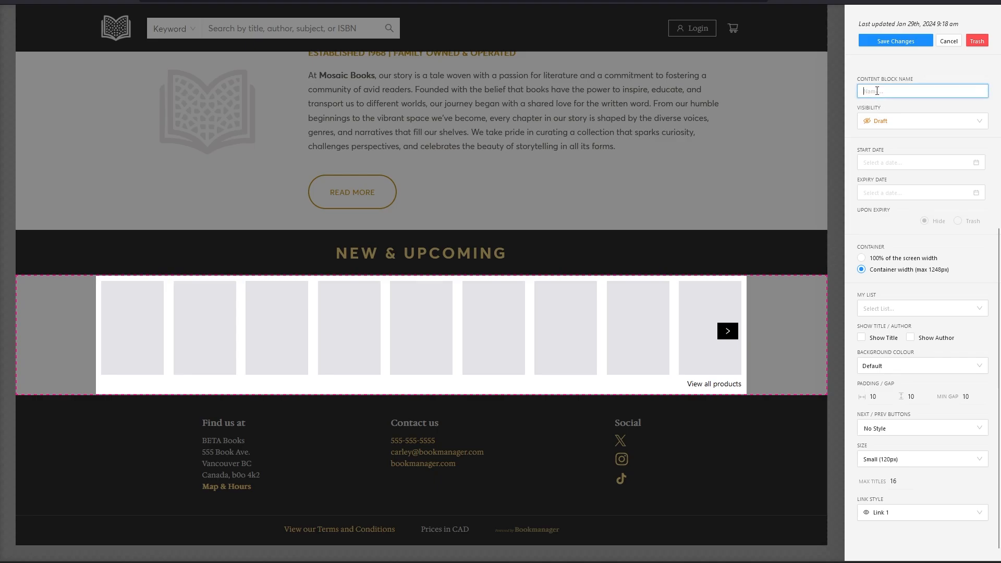
pyautogui.write('New & Upcoming')
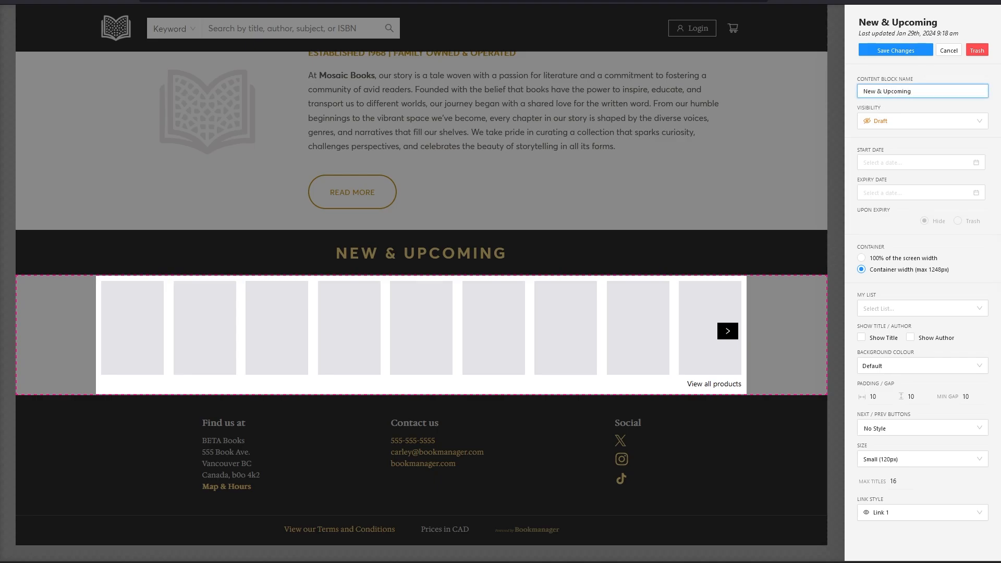
pyautogui.write(' titles')
pyautogui.write('dasdas')
pyautogui.press('BackSpace')
pyautogui.press('BackSpace')
pyautogui.press('BackSpace')
pyautogui.press('BackSpace')
pyautogui.press('BackSpace')
pyautogui.press('BackSpace')
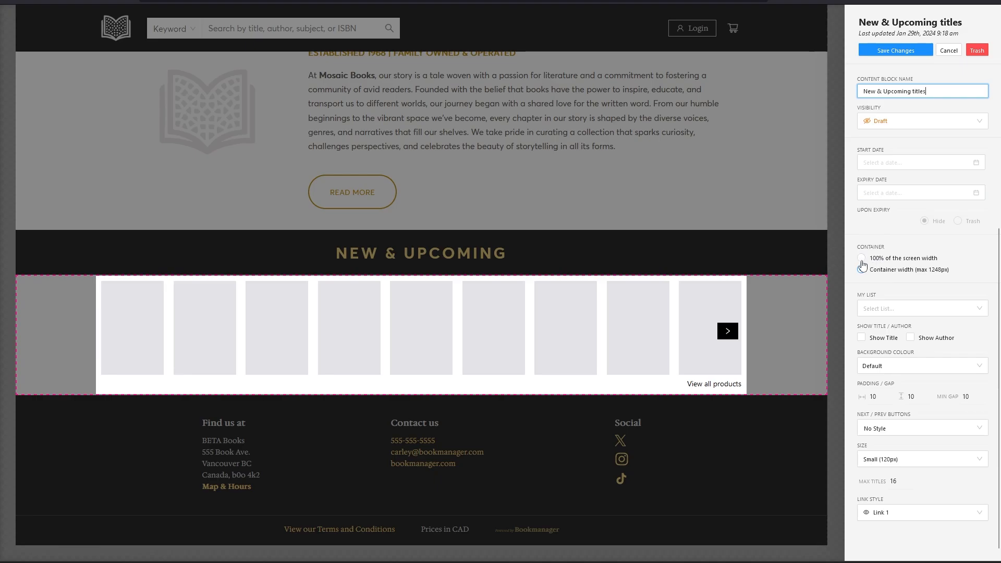
# Step: Stretch the slider to 100% of the screen width and fill it with the New & Upcoming list
pyautogui.click(861, 259)
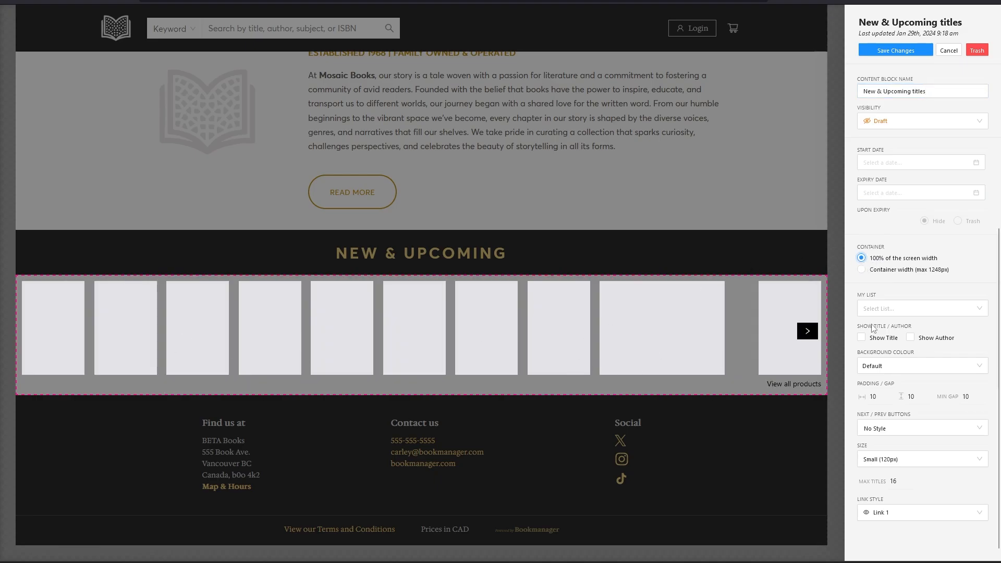
pyautogui.click(967, 309)
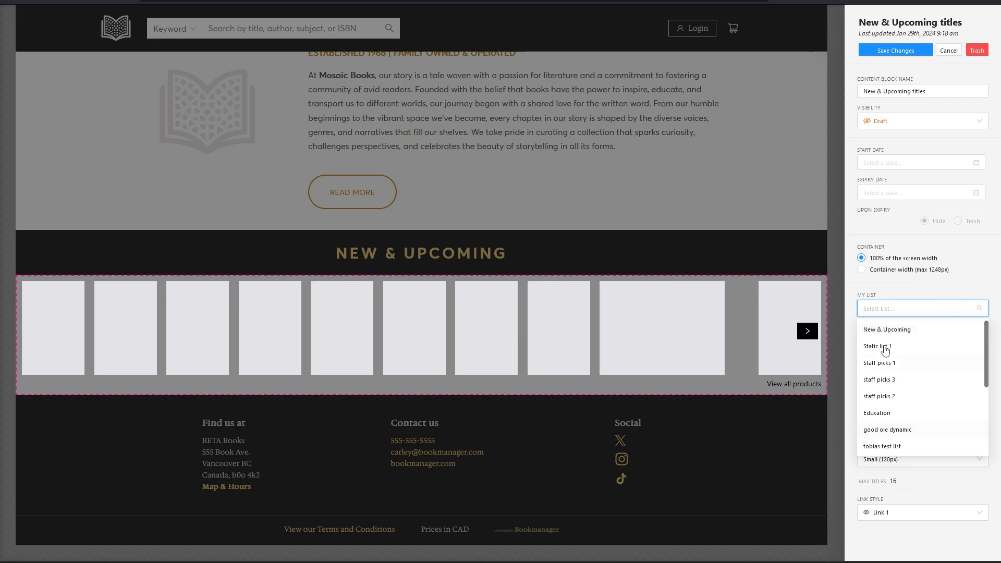
pyautogui.scroll(-3, 894, 365)
pyautogui.scroll(3, 902, 386)
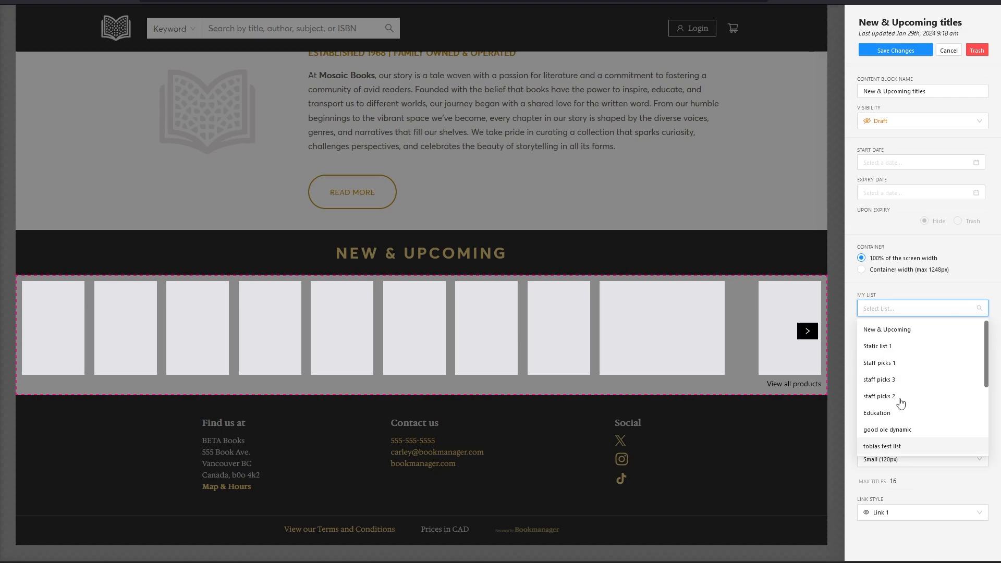
pyautogui.click(881, 330)
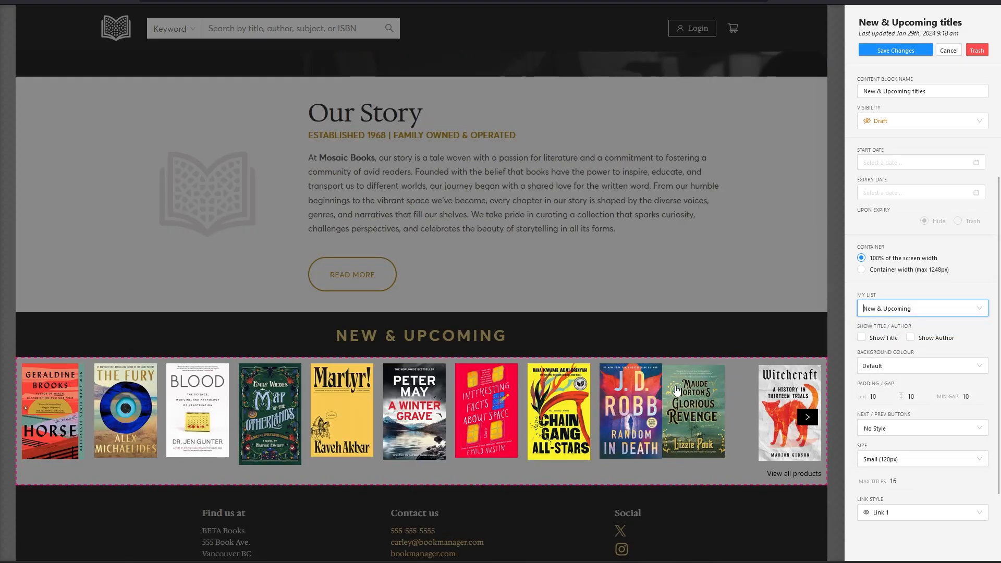
pyautogui.scroll(-1, 675, 391)
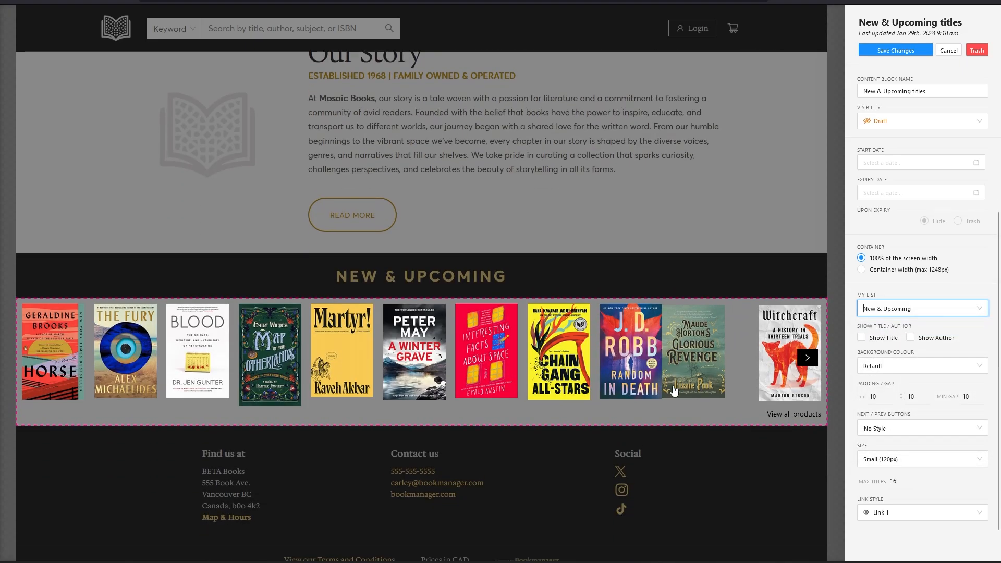
# Step: Show titles and authors under the slider's covers, styled with the Gold Show Title and Silver Show Author presets
pyautogui.click(862, 338)
pyautogui.click(910, 338)
pyautogui.scroll(-1, 918, 365)
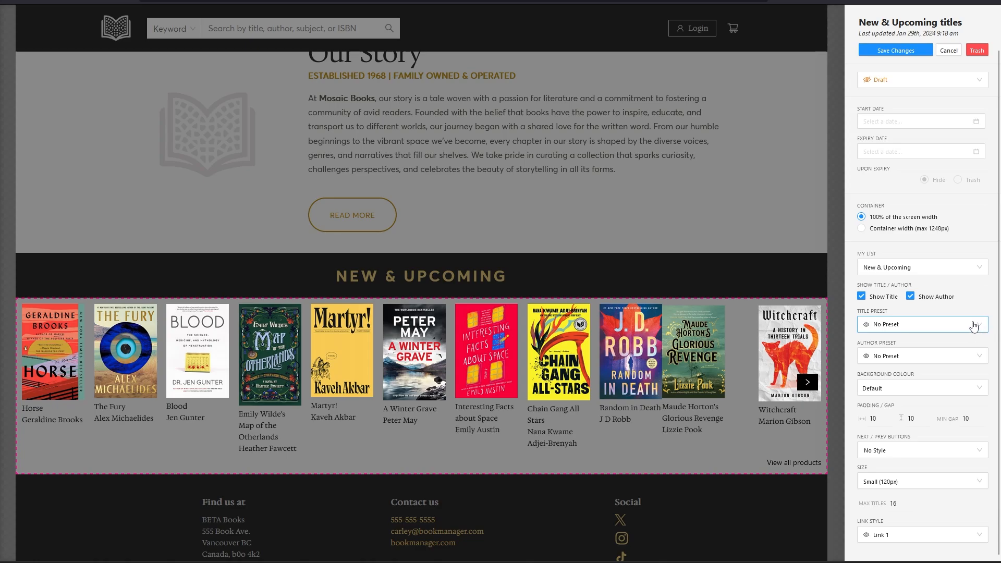
pyautogui.click(976, 327)
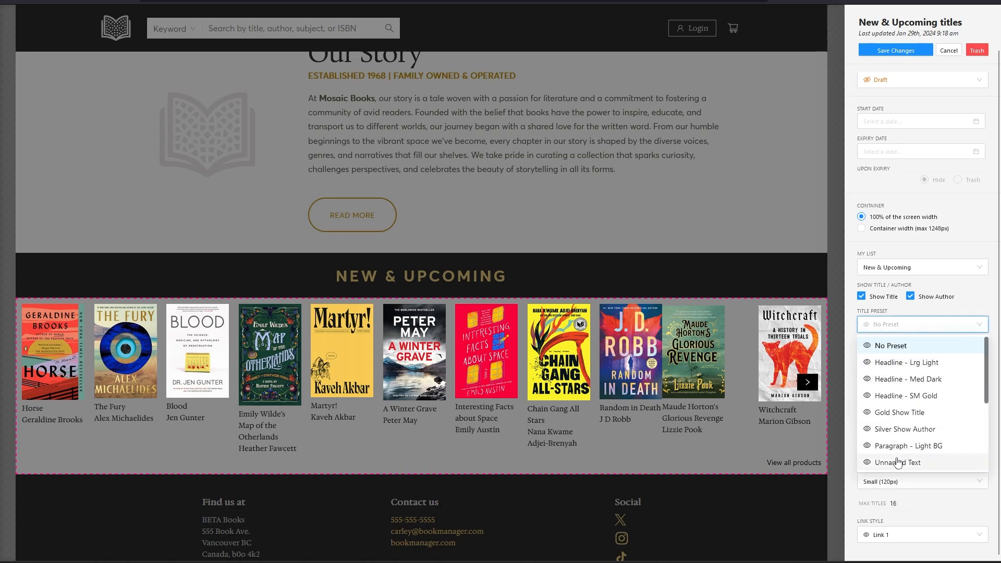
pyautogui.click(894, 412)
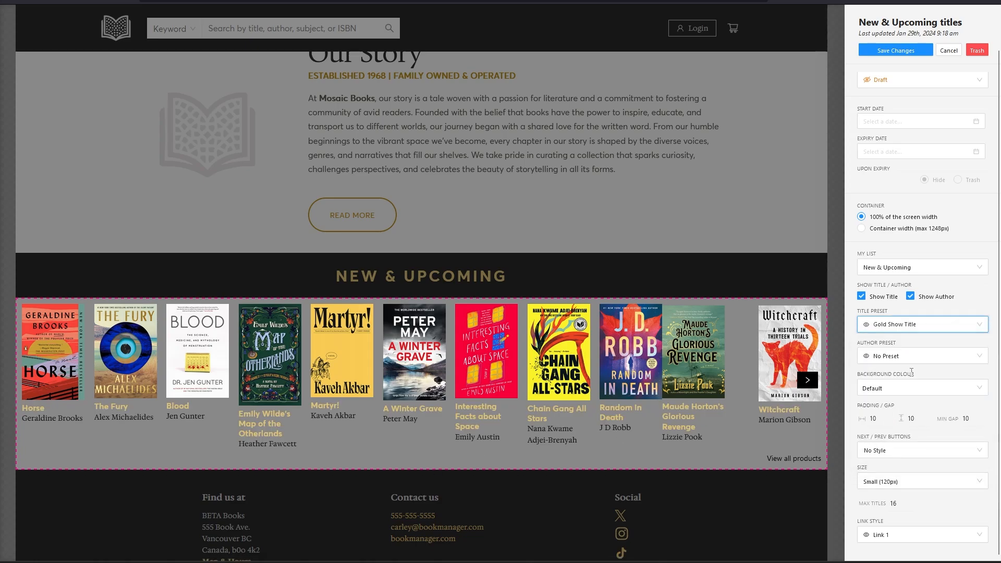
pyautogui.click(962, 360)
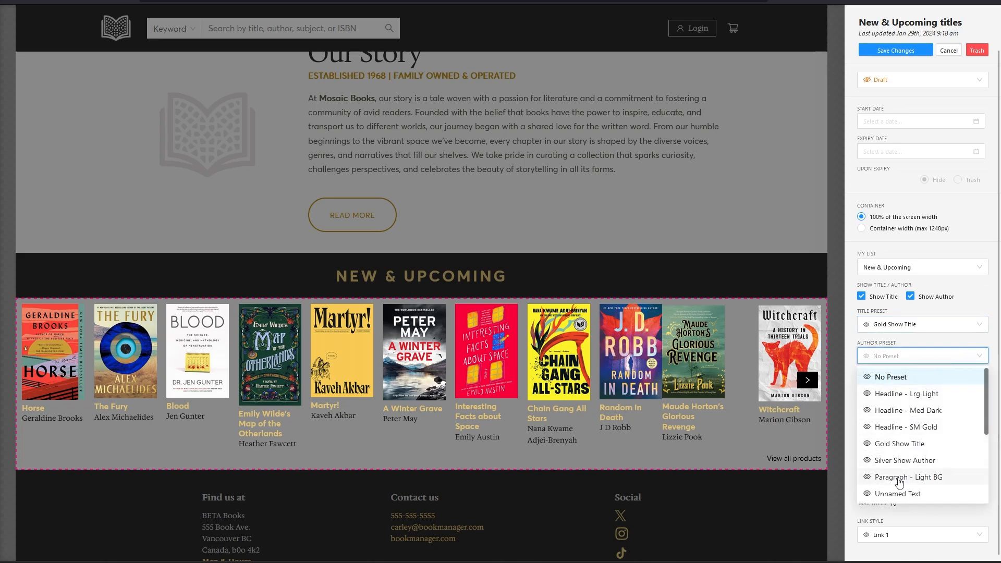
pyautogui.click(891, 461)
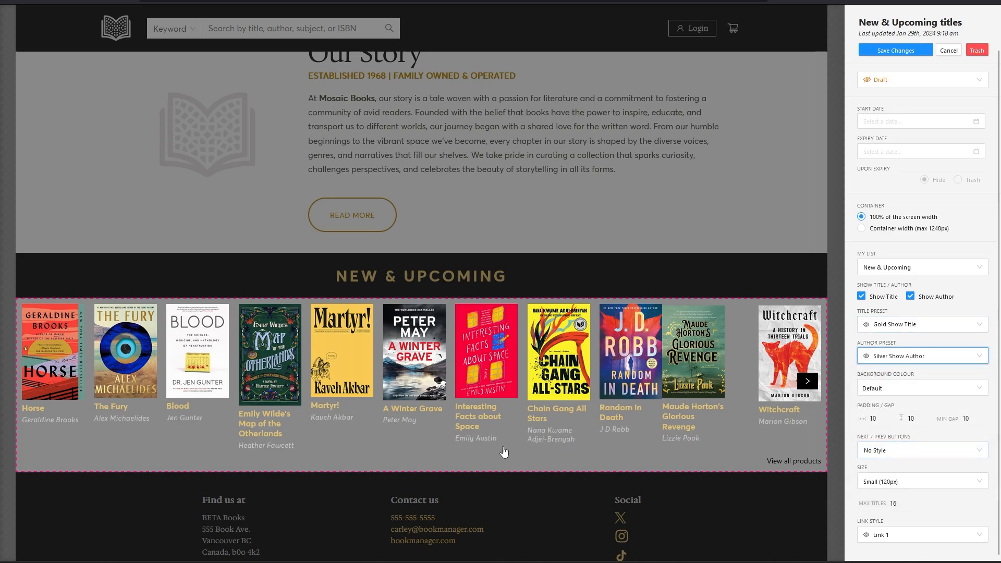
# Step: Give the slider a Darkest Grey background and set its cover size to Large (230px)
pyautogui.click(905, 390)
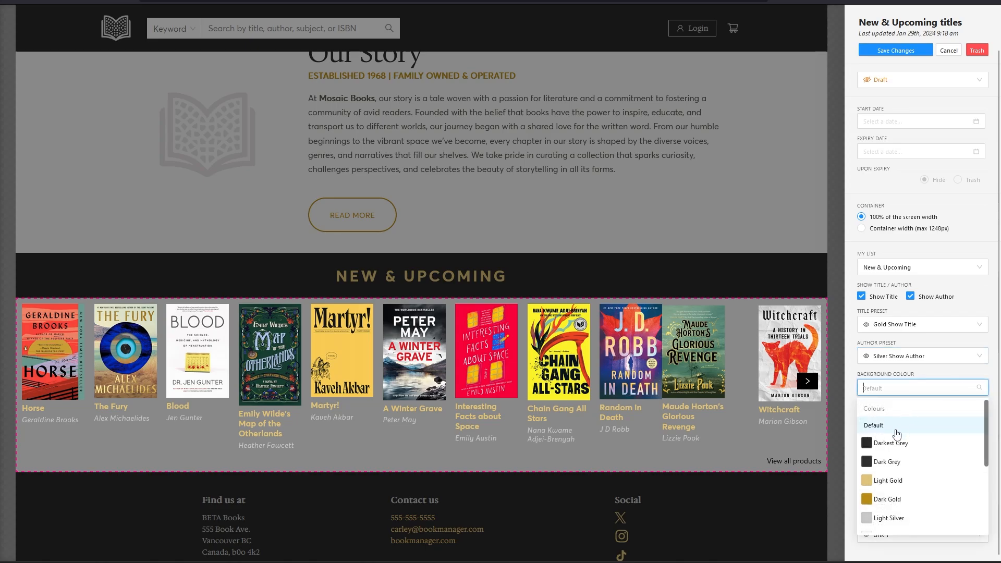
pyautogui.click(884, 444)
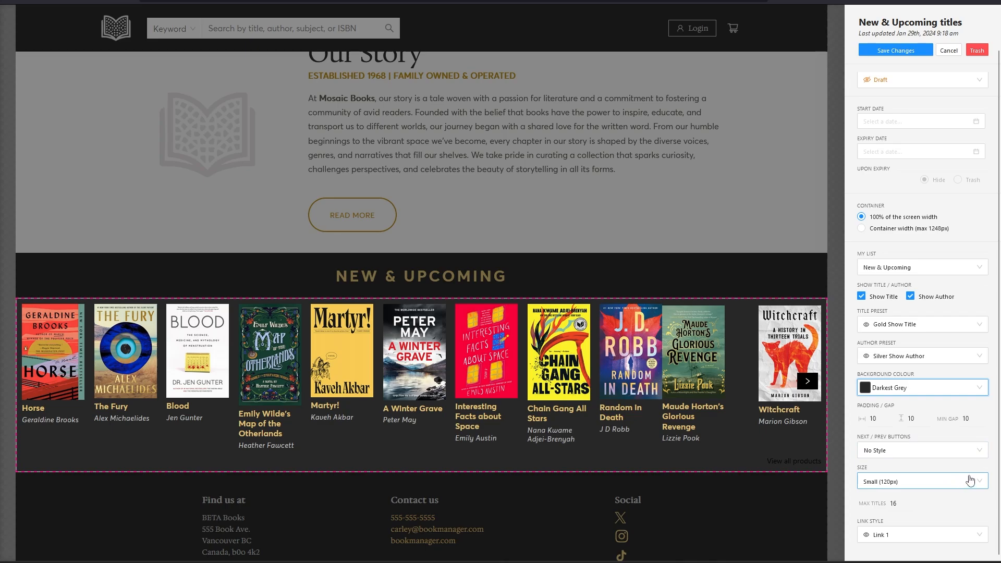
pyautogui.click(971, 480)
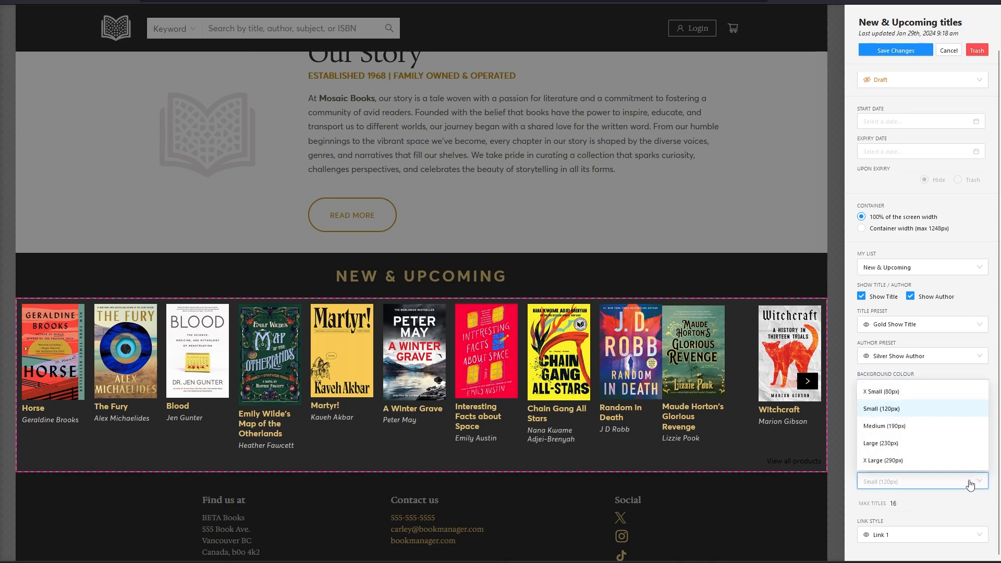
pyautogui.click(881, 443)
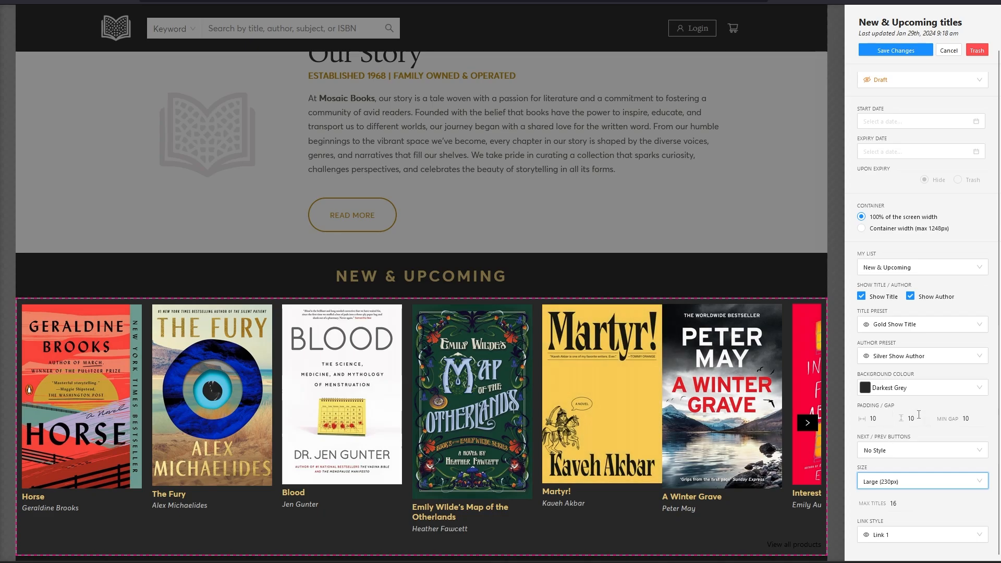
pyautogui.click(982, 416)
pyautogui.click(982, 416)
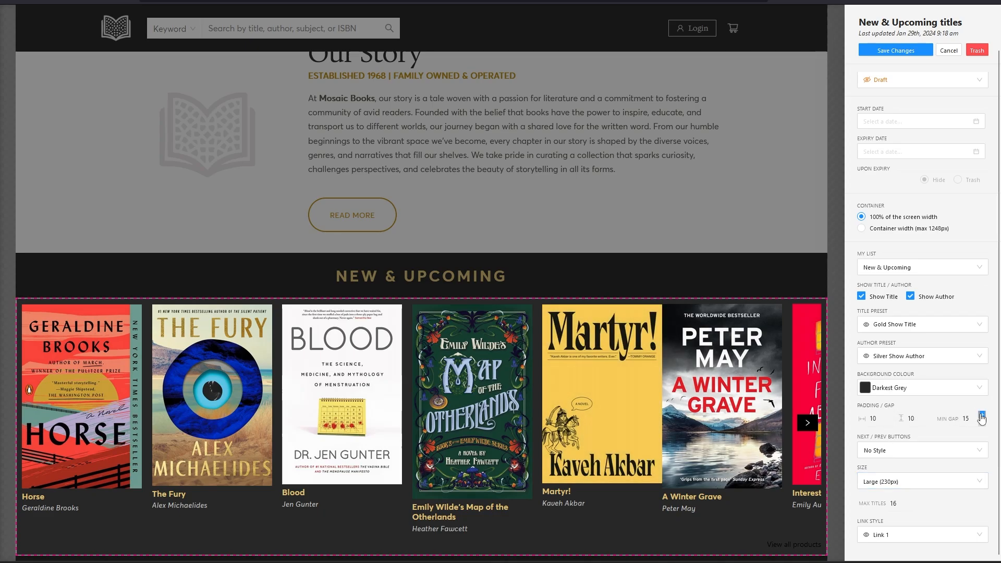
pyautogui.click(982, 416)
pyautogui.click(981, 421)
pyautogui.click(982, 422)
# Step: Set the slider's minimum gap to 10 and its horizontal padding to 25
pyautogui.click(890, 416)
pyautogui.click(890, 415)
pyautogui.click(890, 415)
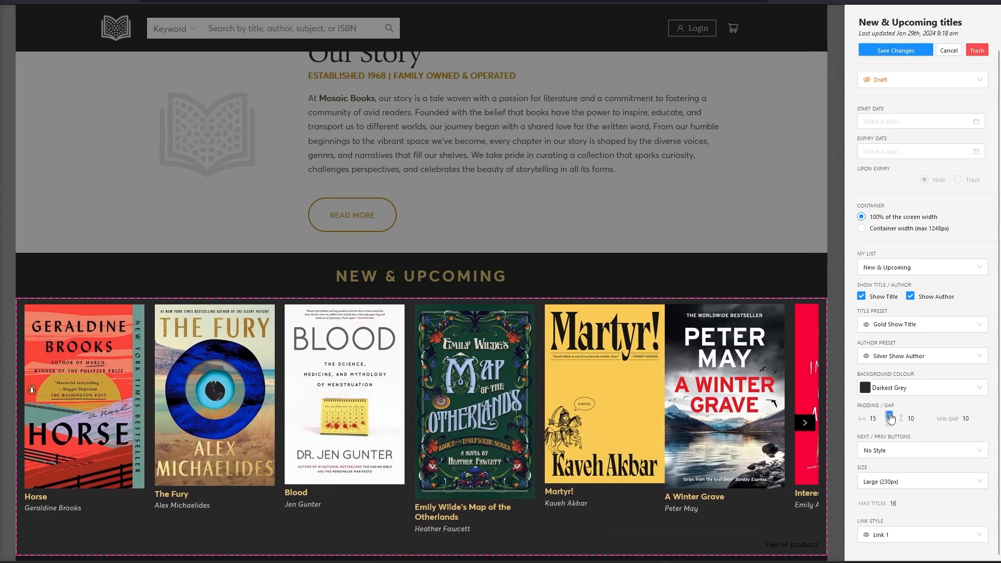
pyautogui.click(890, 416)
pyautogui.click(889, 416)
pyautogui.click(889, 415)
pyautogui.click(889, 416)
pyautogui.click(890, 417)
pyautogui.click(890, 416)
pyautogui.click(890, 416)
pyautogui.click(891, 416)
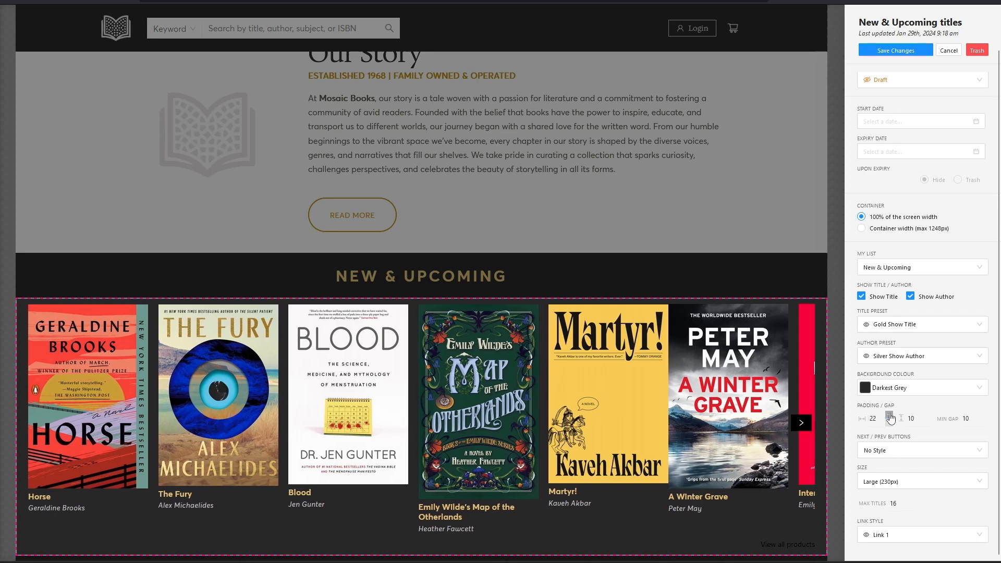
pyautogui.click(890, 416)
pyautogui.click(890, 416)
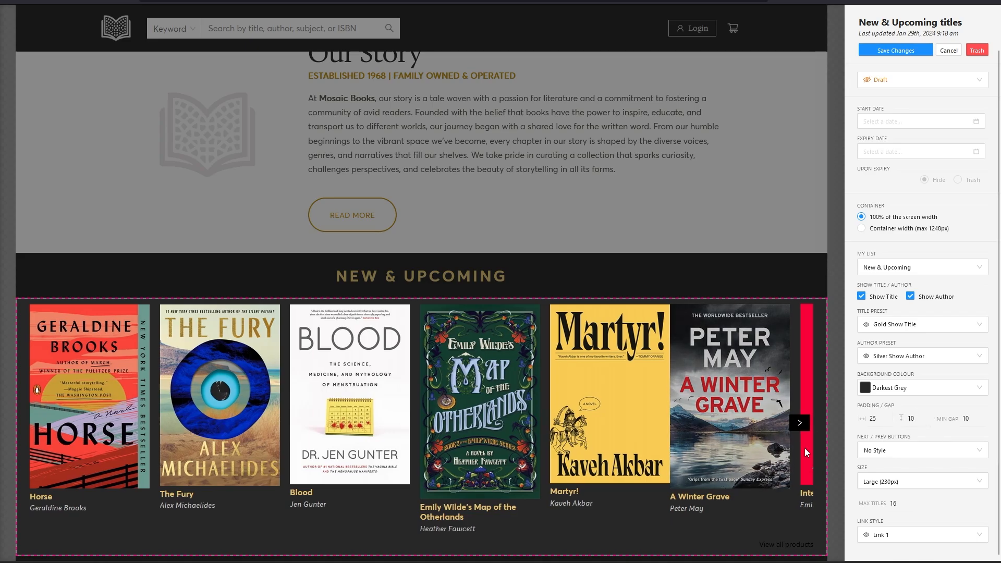
# Step: Try a minimum gap of 16 between the slider's covers and return it to 10
pyautogui.click(981, 415)
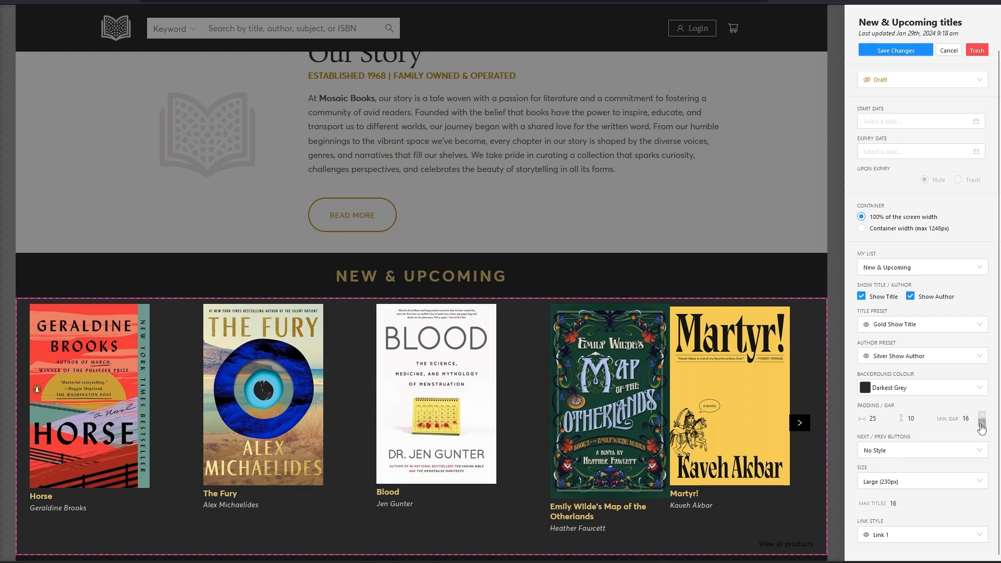
pyautogui.click(982, 423)
pyautogui.click(982, 423)
pyautogui.click(982, 424)
pyautogui.click(981, 424)
pyautogui.click(982, 415)
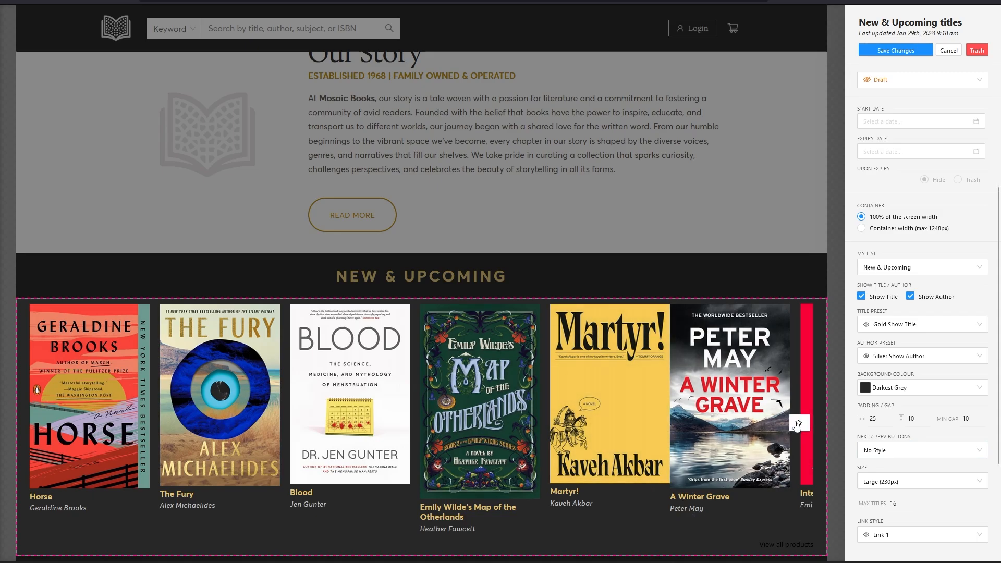
# Step: Style the slider's next and previous buttons with For Lists, set its maximum titles to 18, and save the block
pyautogui.click(981, 447)
pyautogui.click(876, 492)
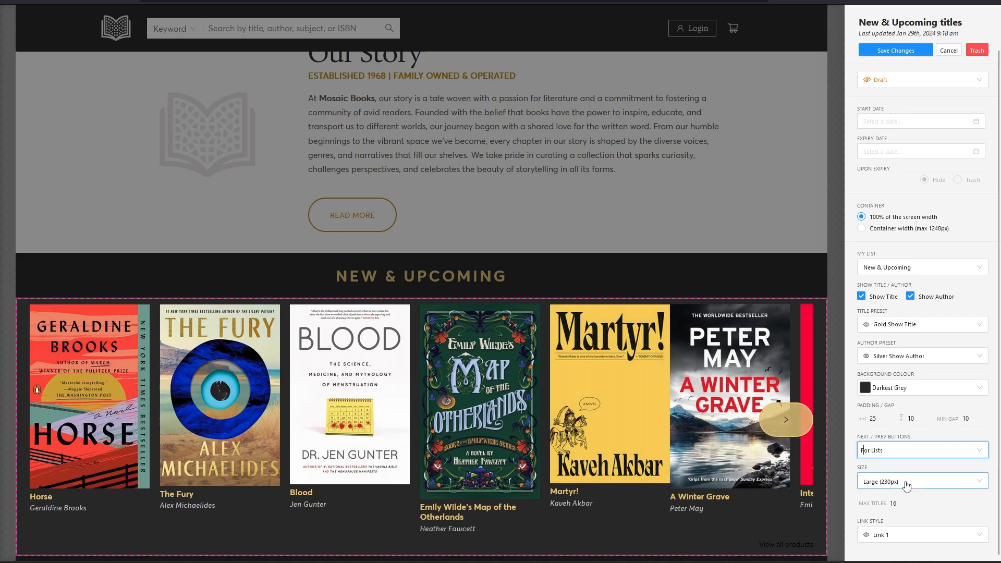
pyautogui.click(910, 501)
pyautogui.click(909, 502)
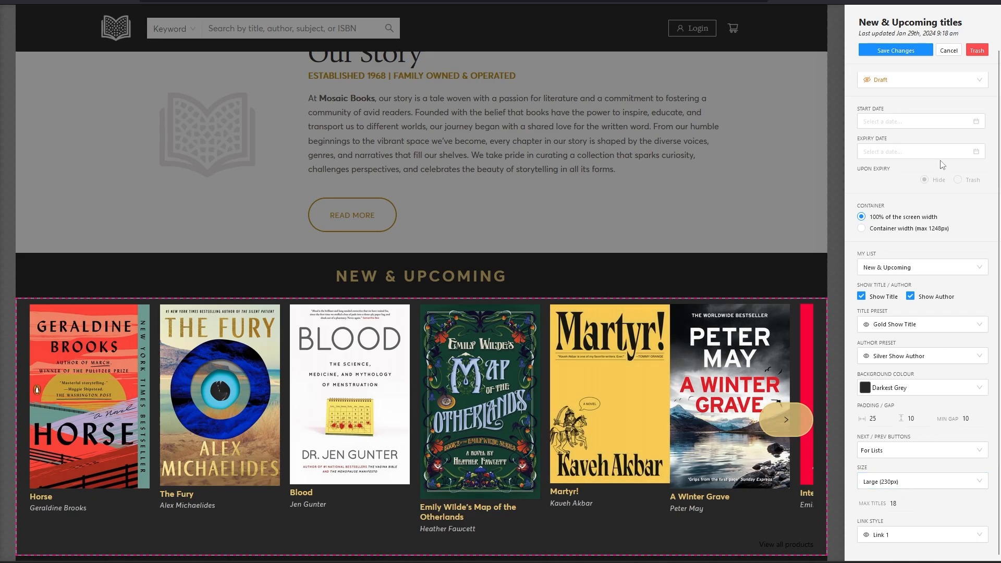
pyautogui.click(895, 50)
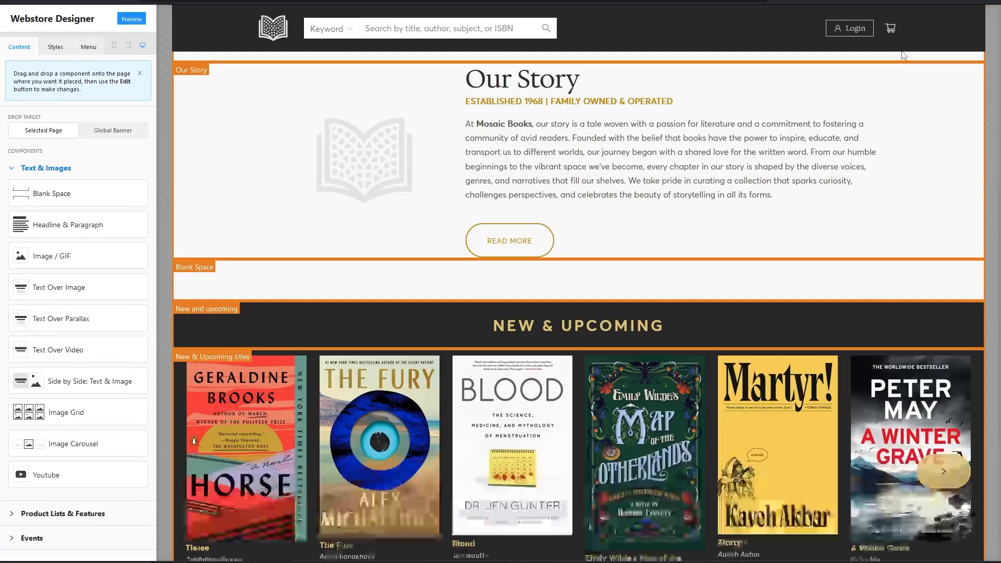
# Step: Preview the home page, advance the New & Upcoming slider and return it to its first titles, and go back to the designer
pyautogui.scroll(-1, 359, 261)
pyautogui.scroll(-1, 817, 441)
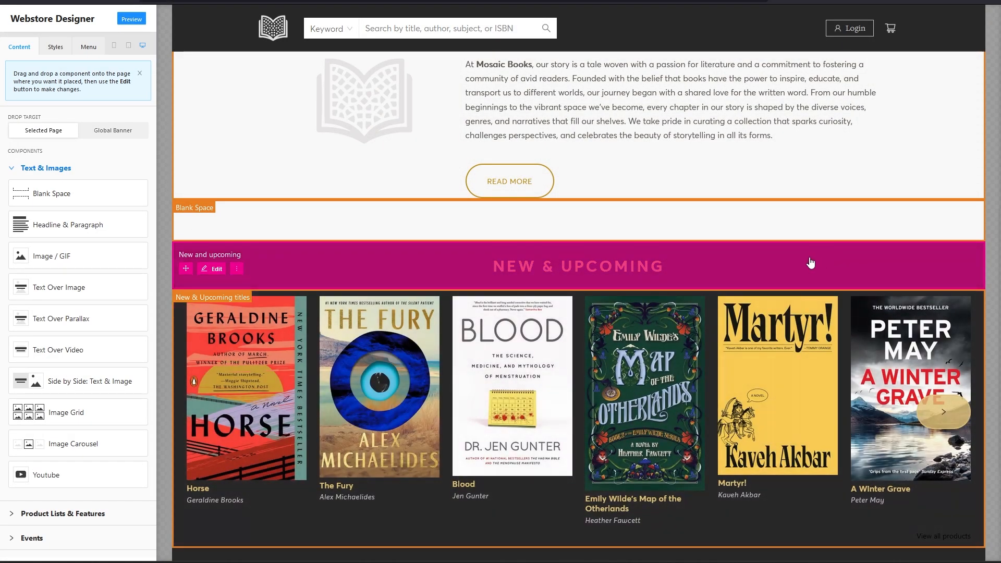
pyautogui.scroll(5, 811, 263)
pyautogui.click(132, 19)
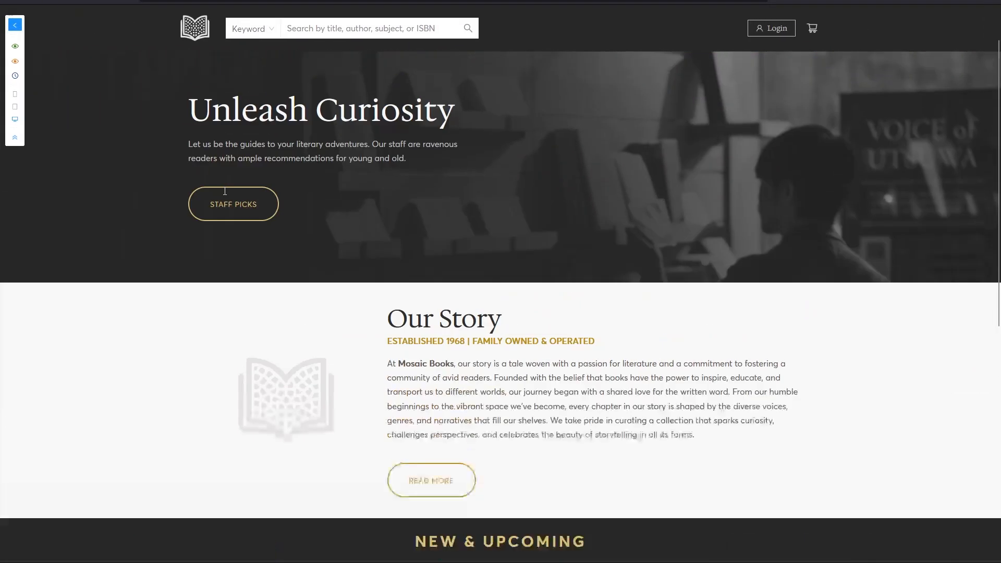
pyautogui.scroll(-3, 159, 287)
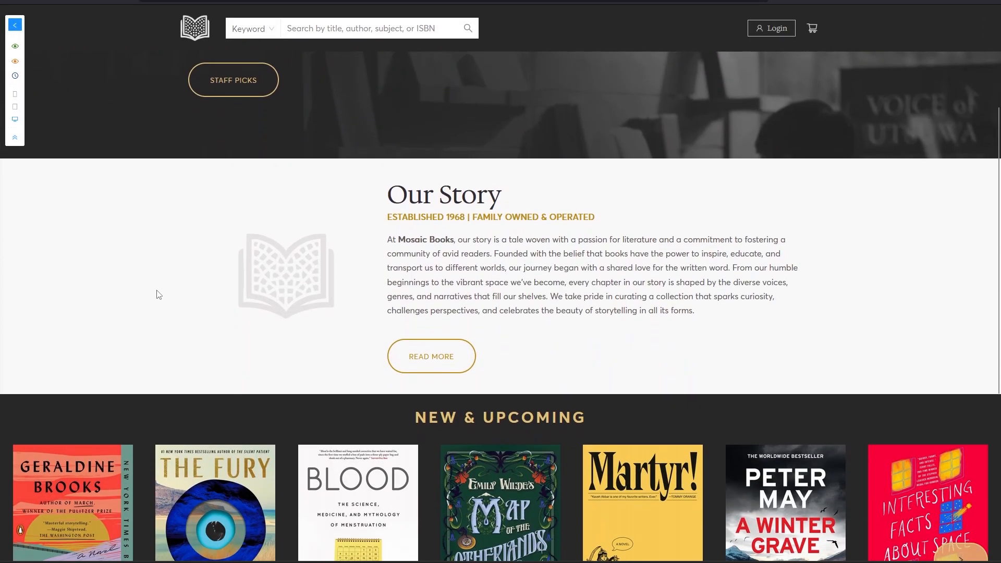
pyautogui.scroll(-5, 158, 295)
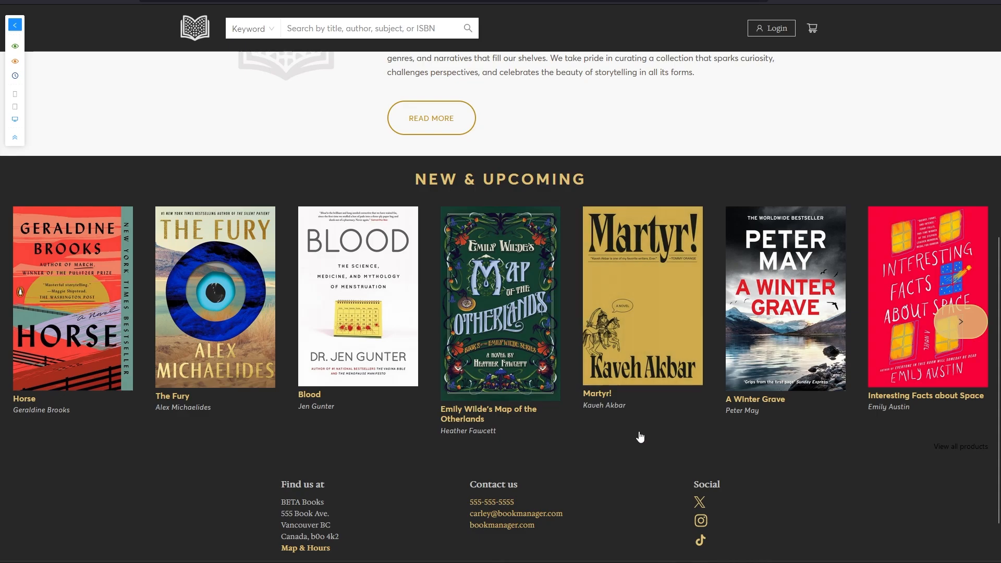
pyautogui.click(961, 321)
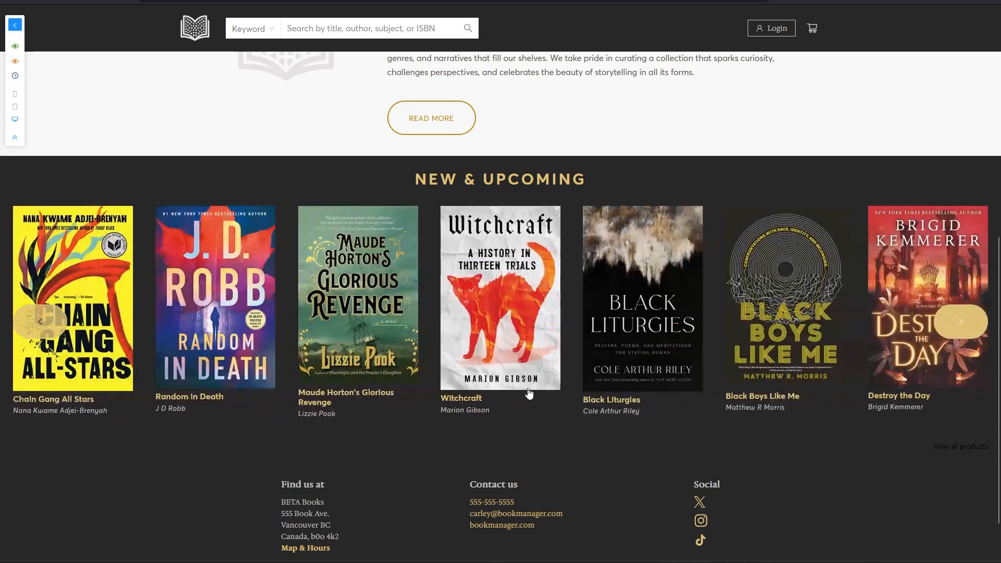
pyautogui.click(40, 322)
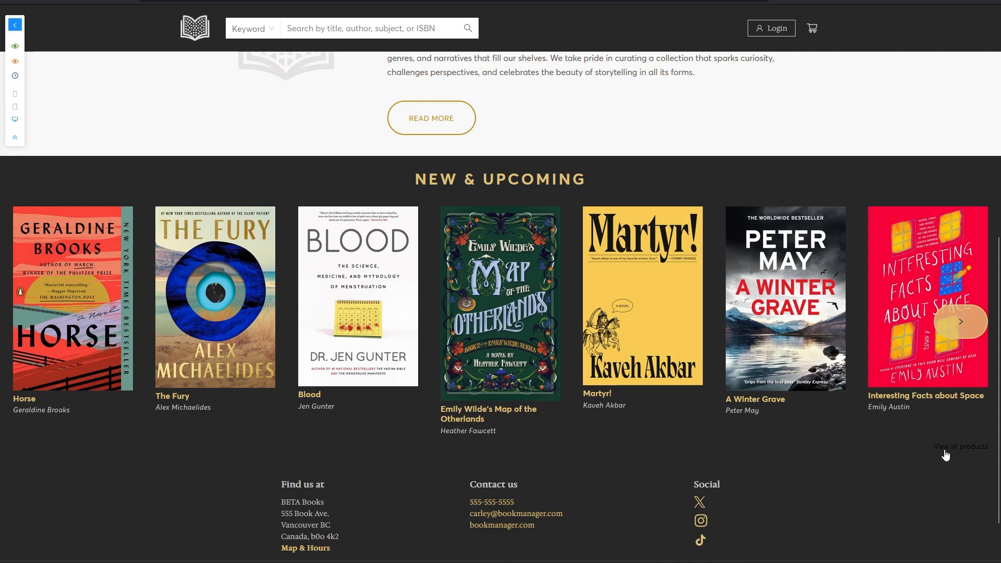
pyautogui.scroll(7, 666, 398)
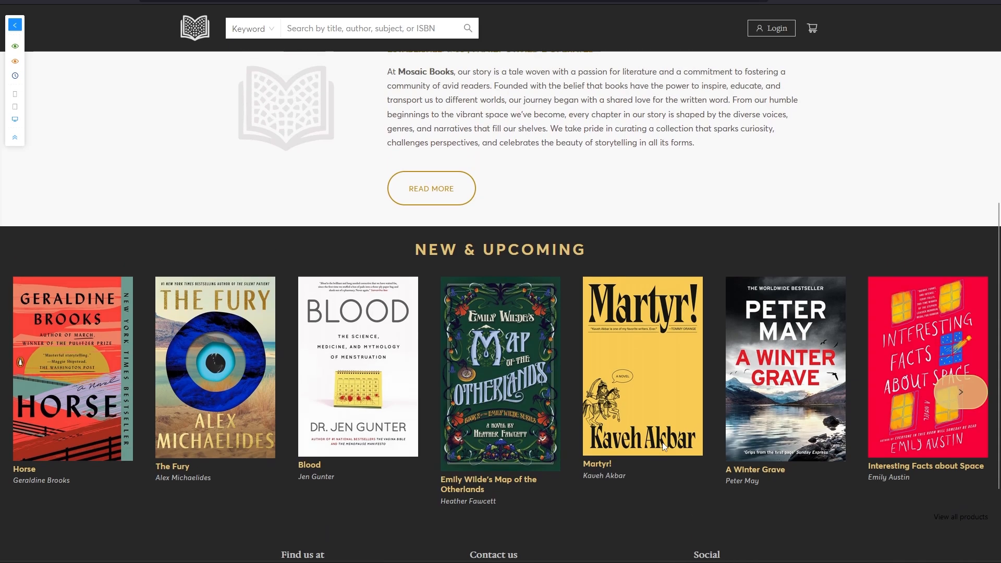
pyautogui.click(14, 25)
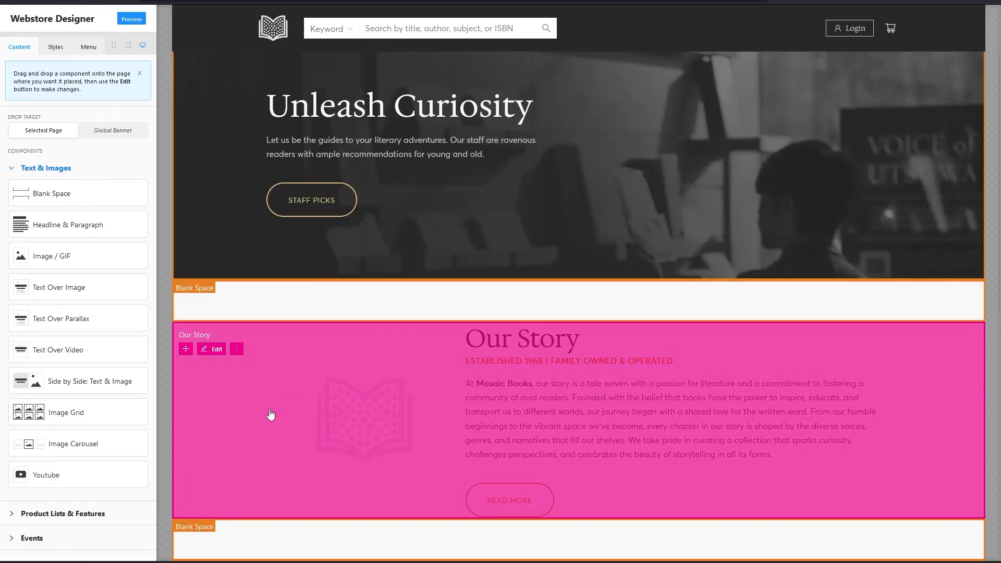
# Step: Duplicate the Link 1 link style and rename the copy For dark BG
pyautogui.scroll(-2, 115, 447)
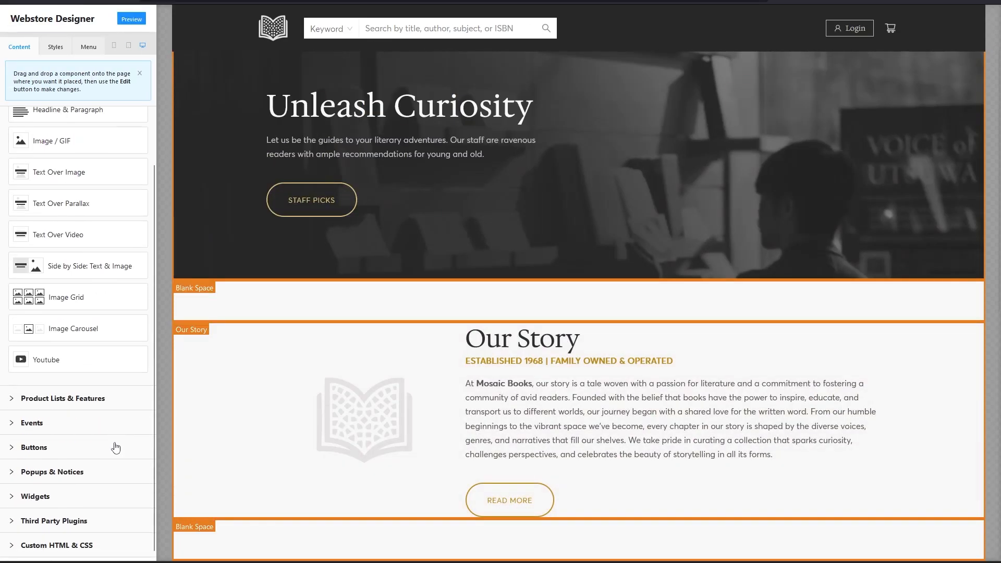
pyautogui.click(54, 48)
pyautogui.click(42, 246)
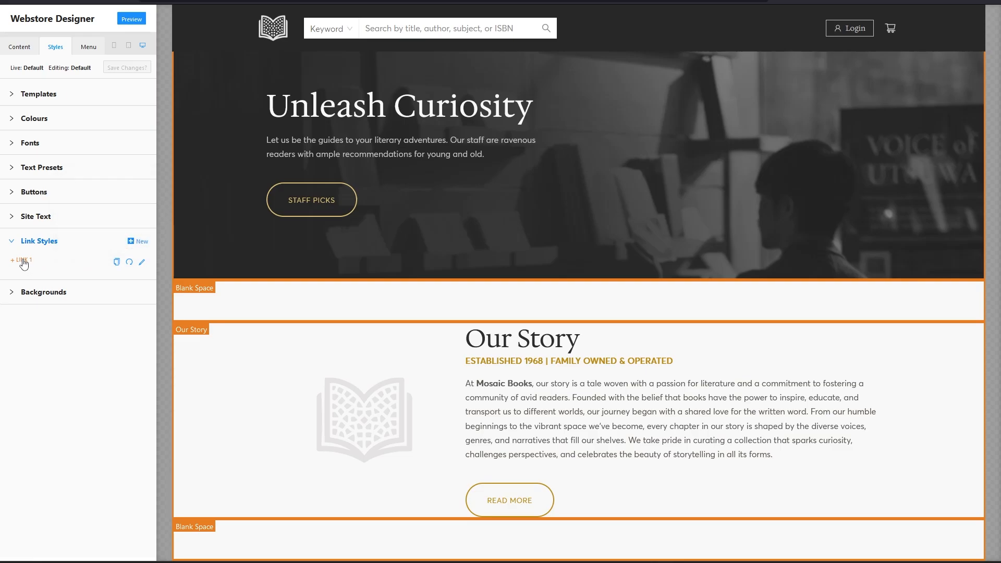
pyautogui.click(116, 262)
pyautogui.press('Return')
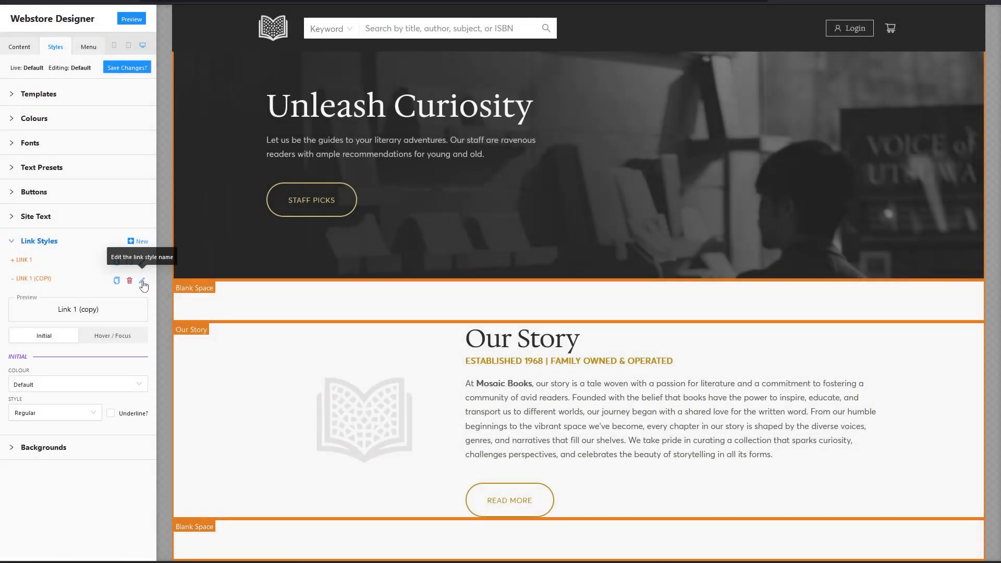
pyautogui.click(142, 280)
pyautogui.moveTo(475, 116); pyautogui.dragTo(425, 117)
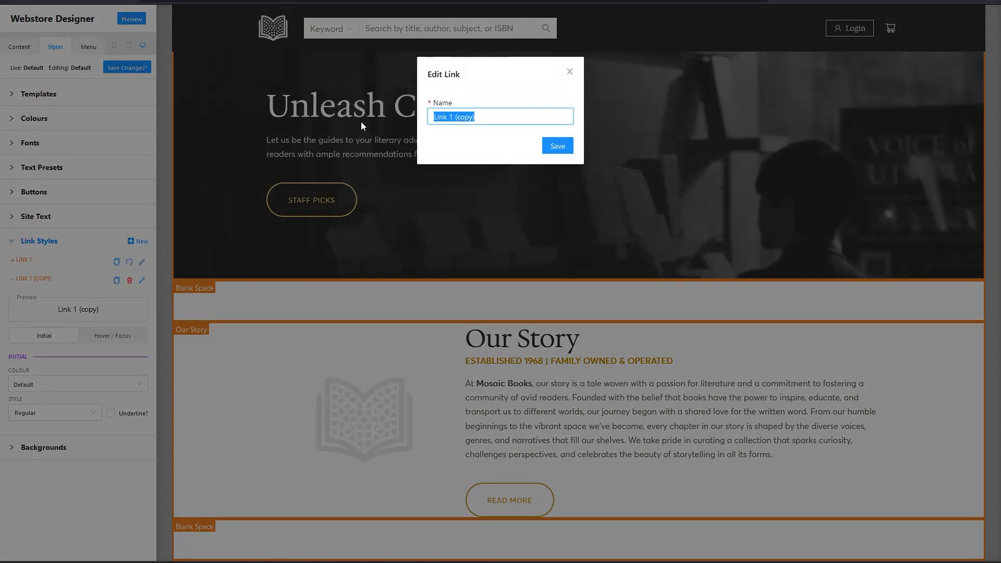
pyautogui.write('For dark BG')
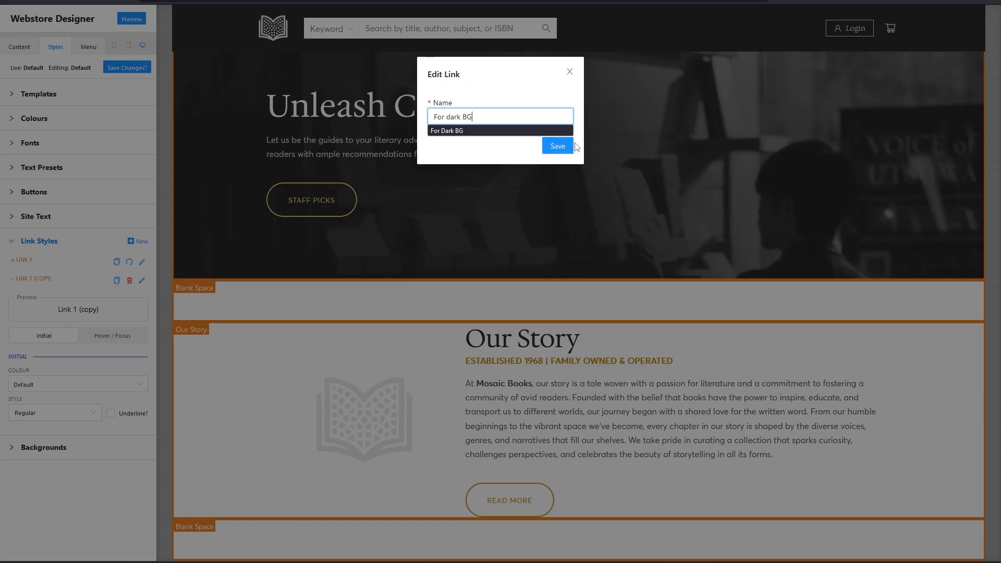
pyautogui.click(562, 146)
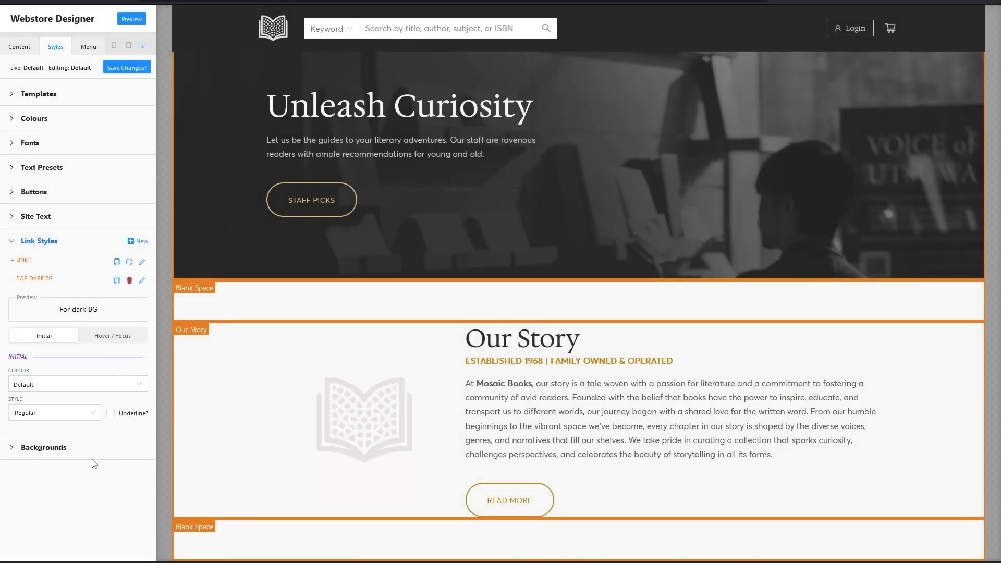
# Step: Set the initial state of the For dark BG link style to Light Silver and Bold
pyautogui.click(137, 385)
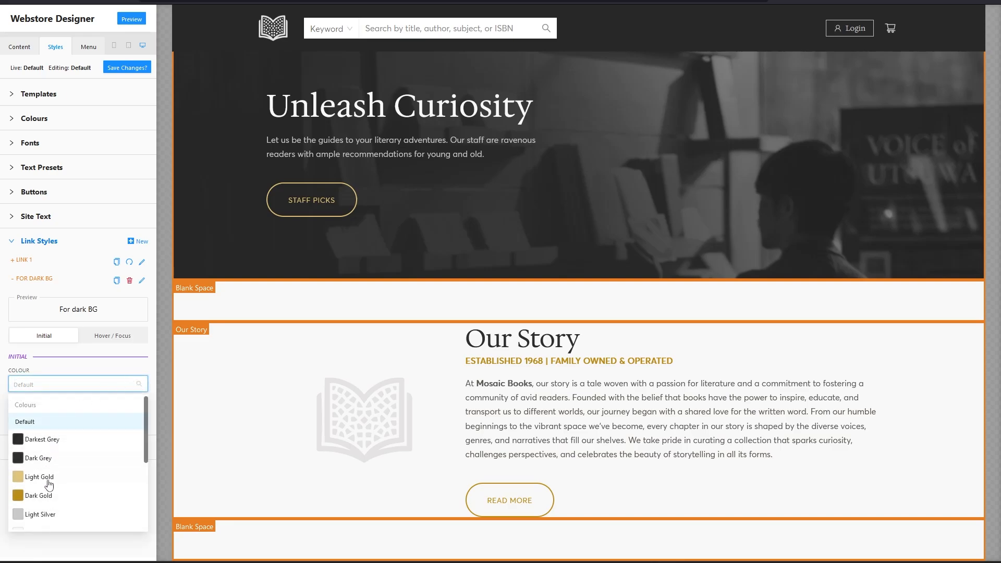
pyautogui.click(41, 515)
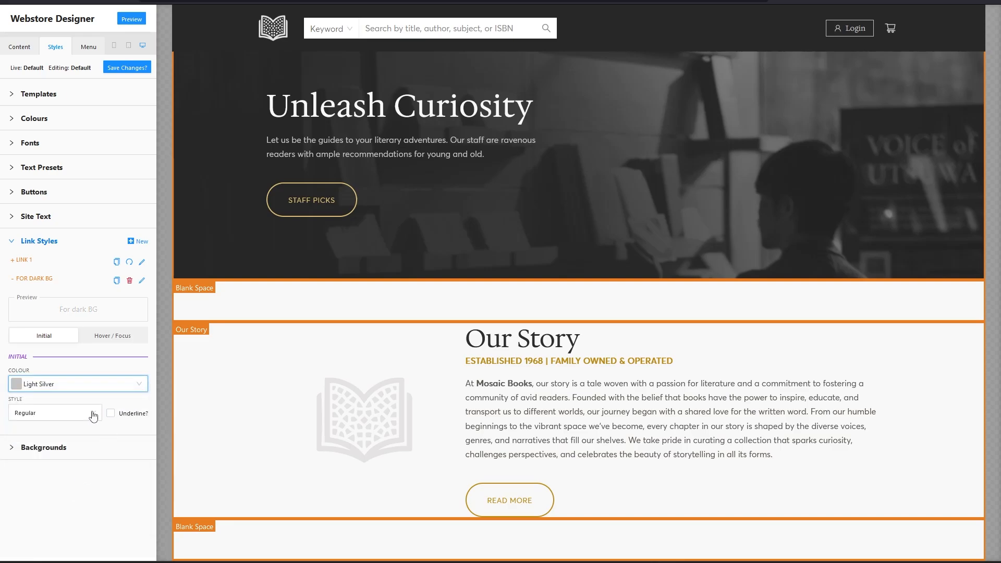
pyautogui.click(95, 414)
pyautogui.click(21, 470)
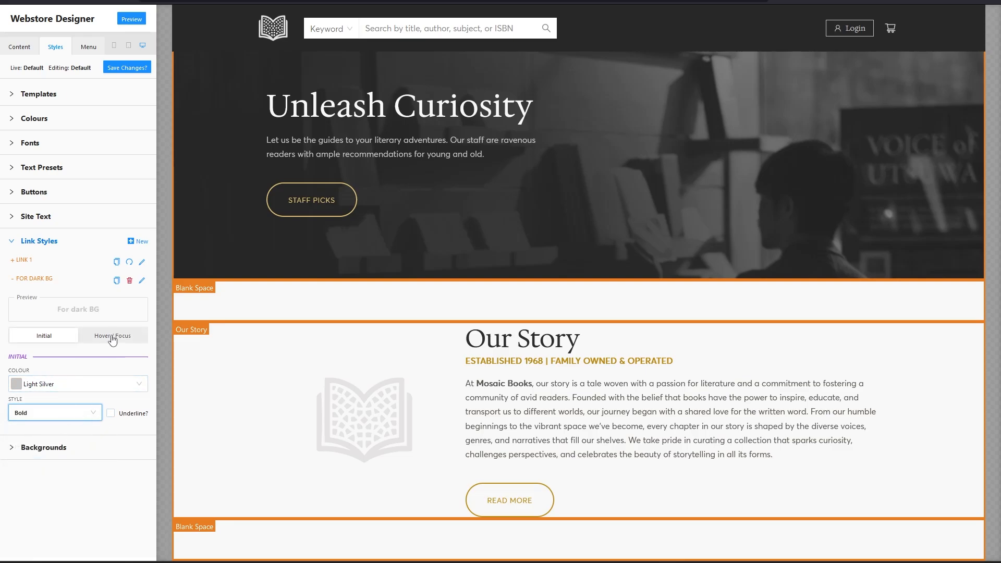
# Step: Make the hover state of the For dark BG link style Light Gold, Bold and underlined, and save the style changes
pyautogui.click(112, 337)
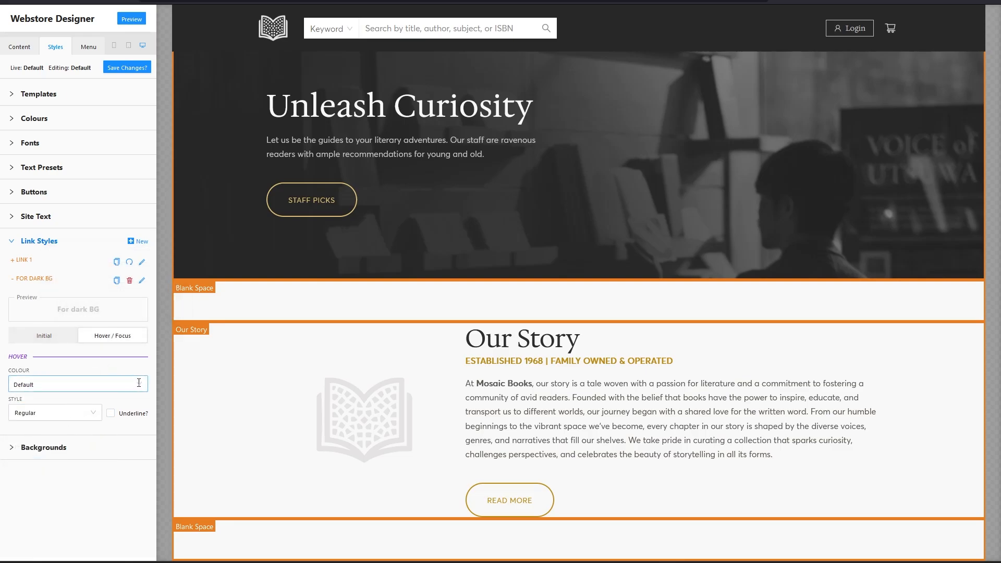
pyautogui.click(139, 384)
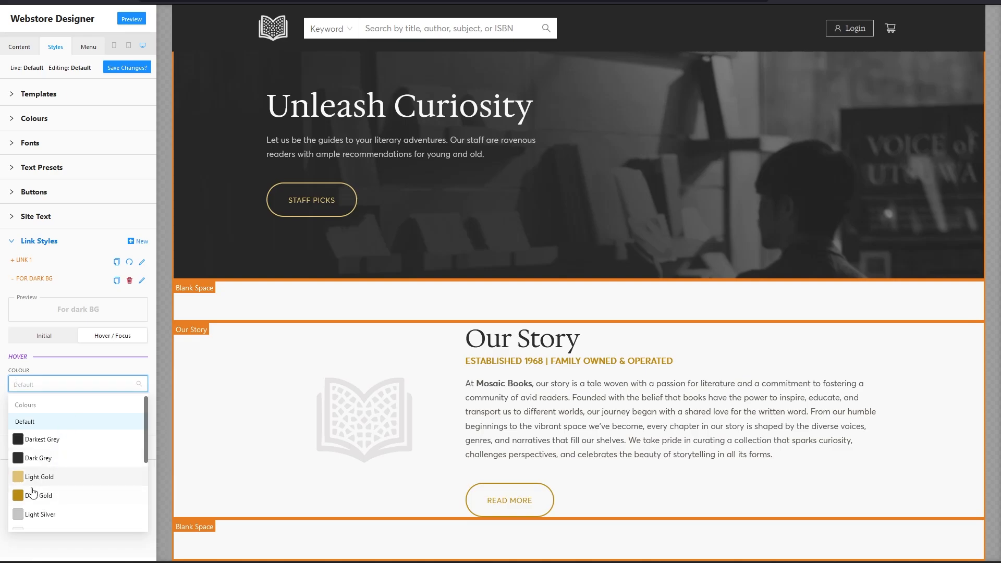
pyautogui.click(33, 477)
pyautogui.click(76, 413)
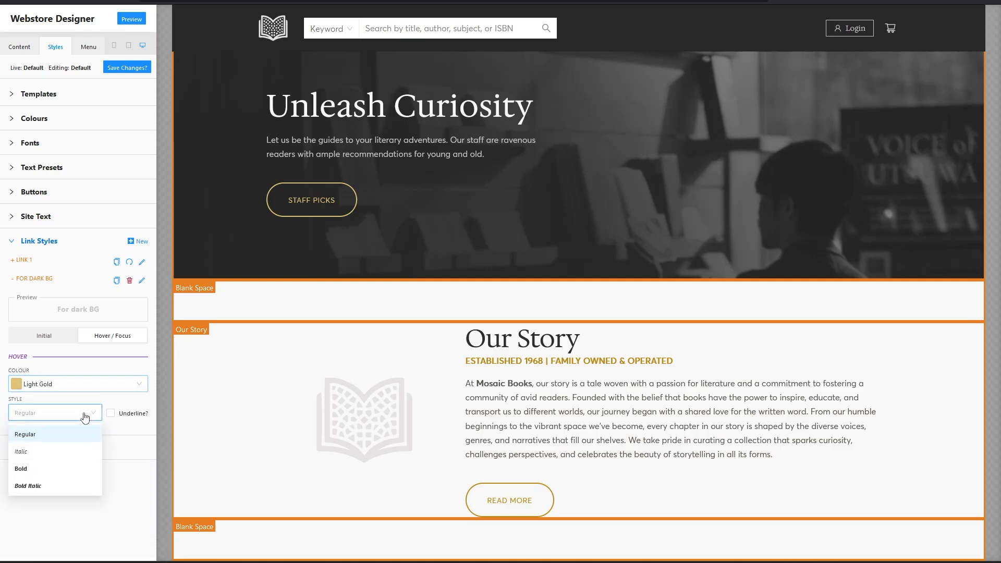
pyautogui.click(33, 472)
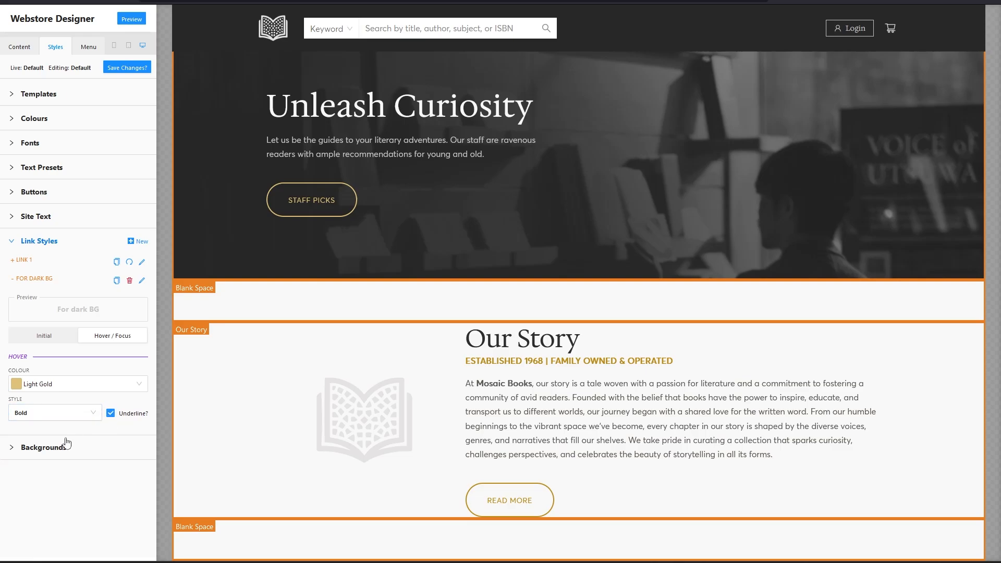
pyautogui.click(121, 68)
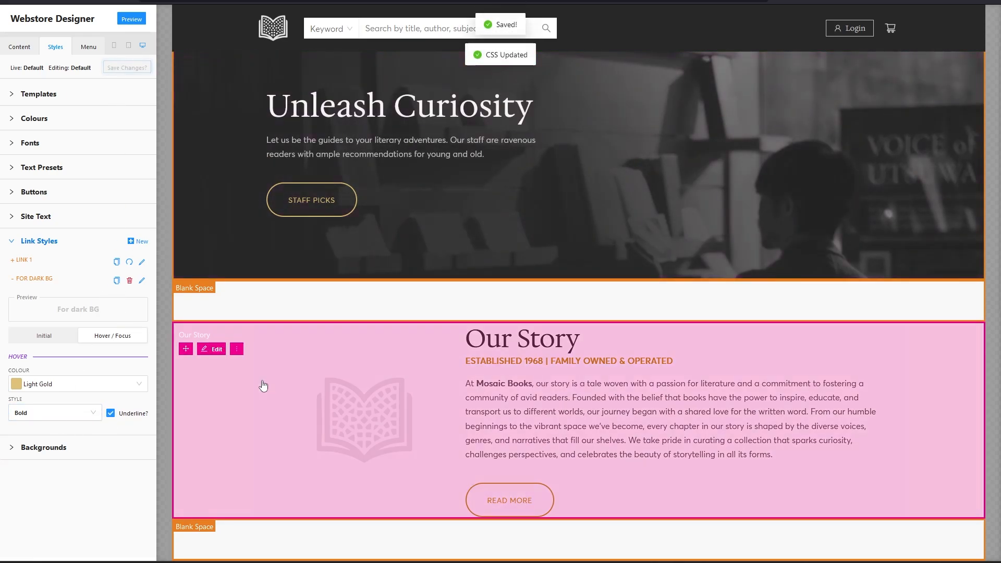
# Step: Apply the For dark BG link style to the New & Upcoming titles slider, save the block, and preview the page
pyautogui.scroll(-8, 296, 411)
pyautogui.scroll(1, 295, 418)
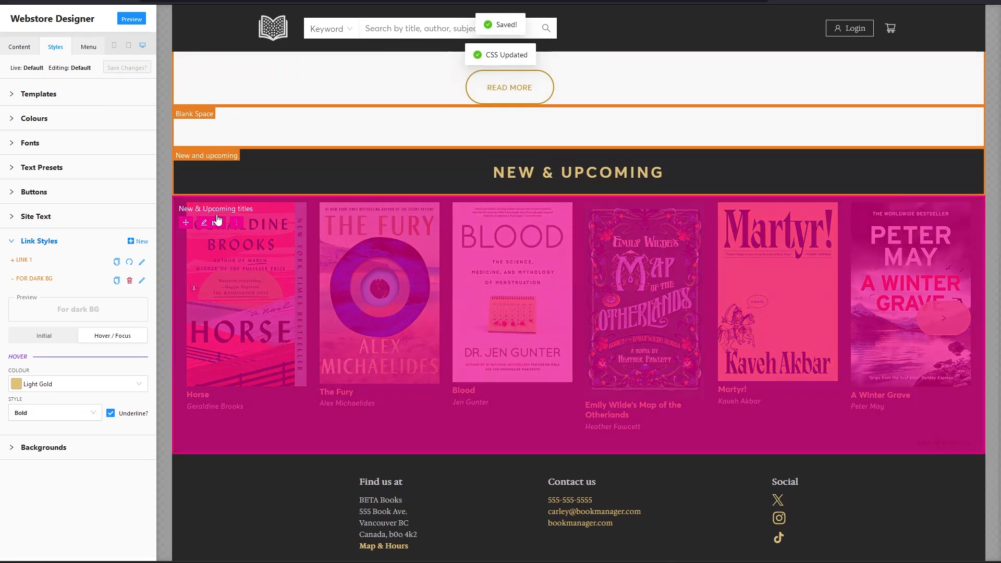
pyautogui.click(218, 221)
pyautogui.scroll(-1, 855, 485)
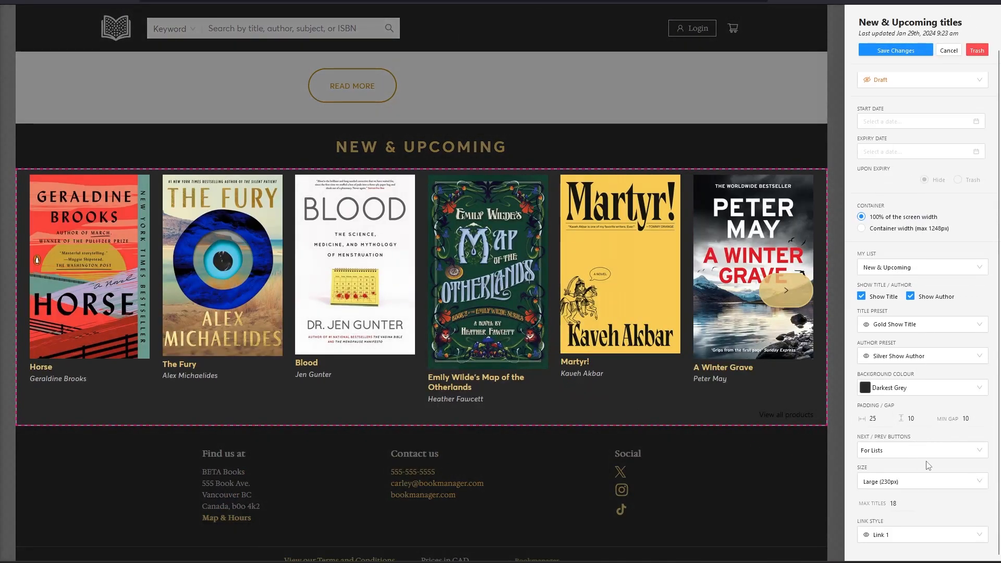
pyautogui.click(883, 535)
pyautogui.click(892, 515)
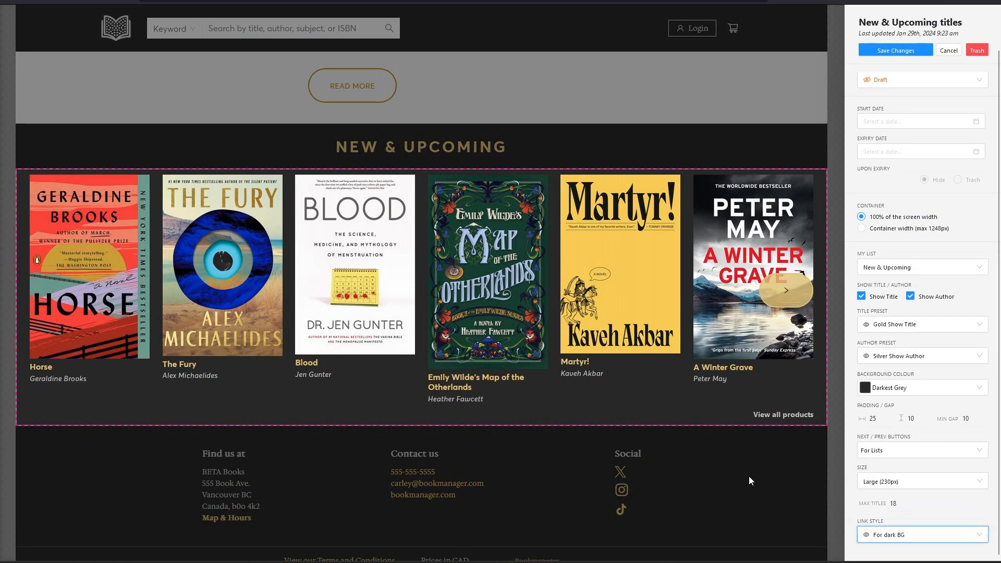
pyautogui.click(895, 50)
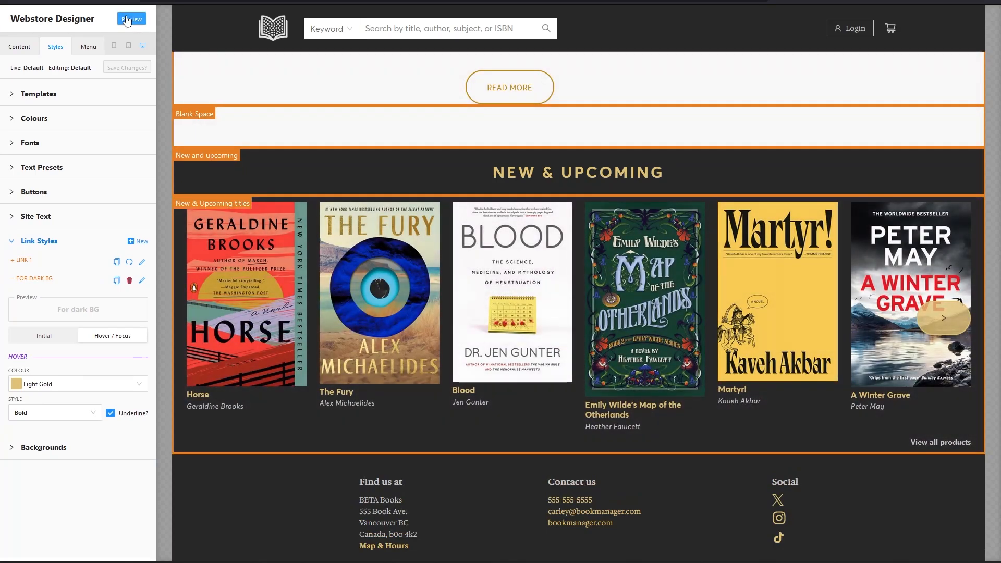
pyautogui.click(127, 20)
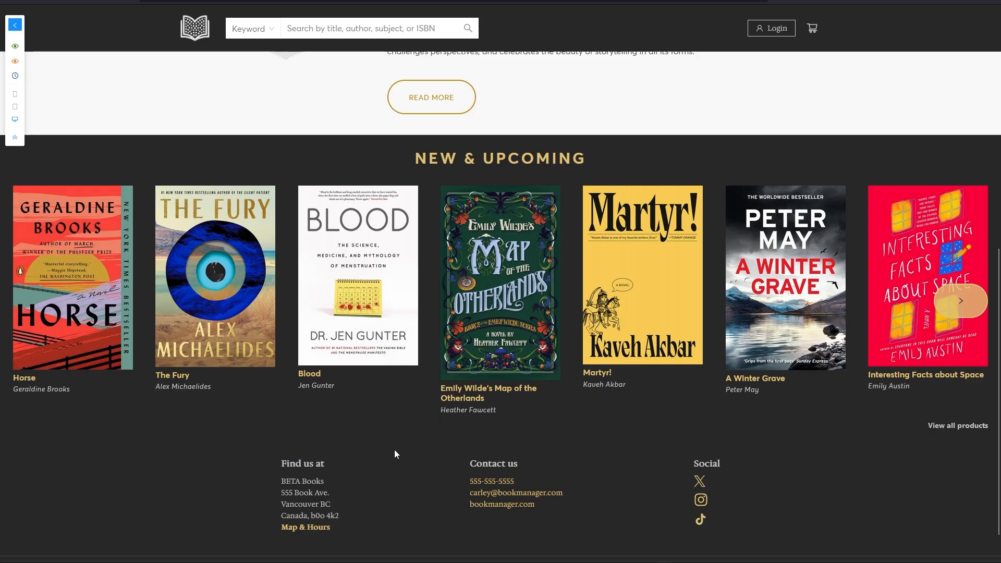
# Step: Leave the page preview and add three Blank Space blocks between the New & Upcoming titles slider and the footer
pyautogui.scroll(8, 401, 449)
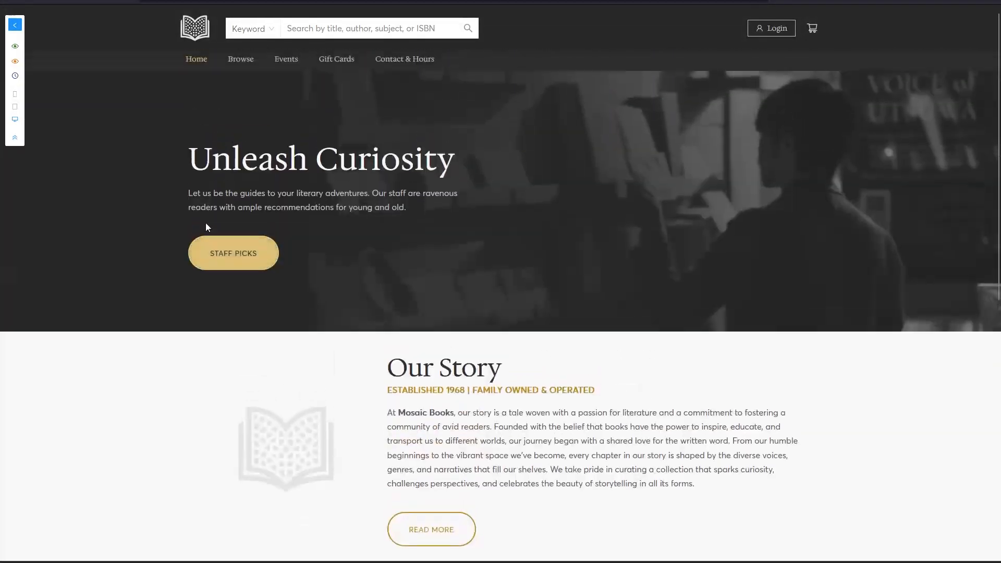
pyautogui.scroll(-3, 209, 225)
pyautogui.click(15, 24)
pyautogui.scroll(-6, 254, 430)
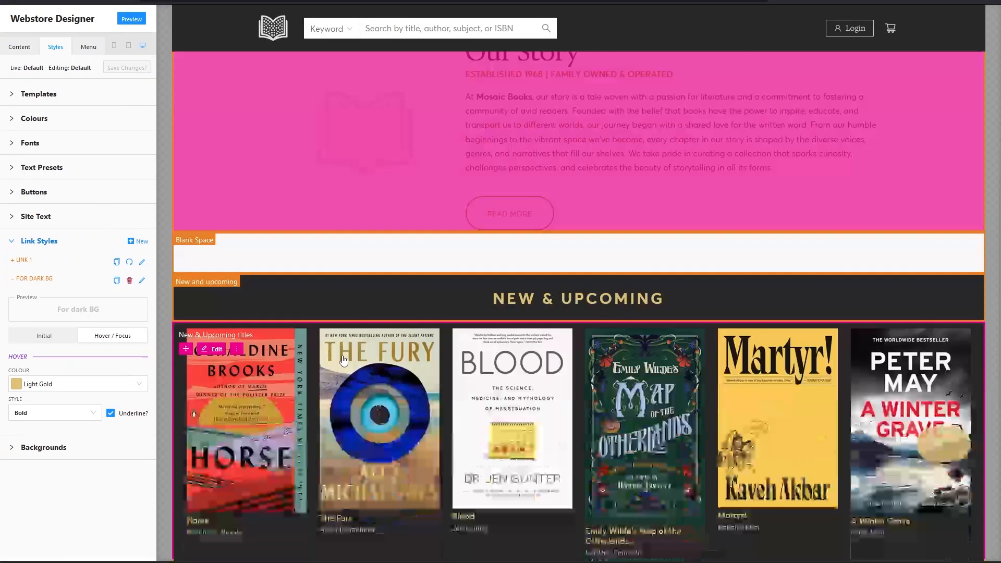
pyautogui.scroll(2, 255, 349)
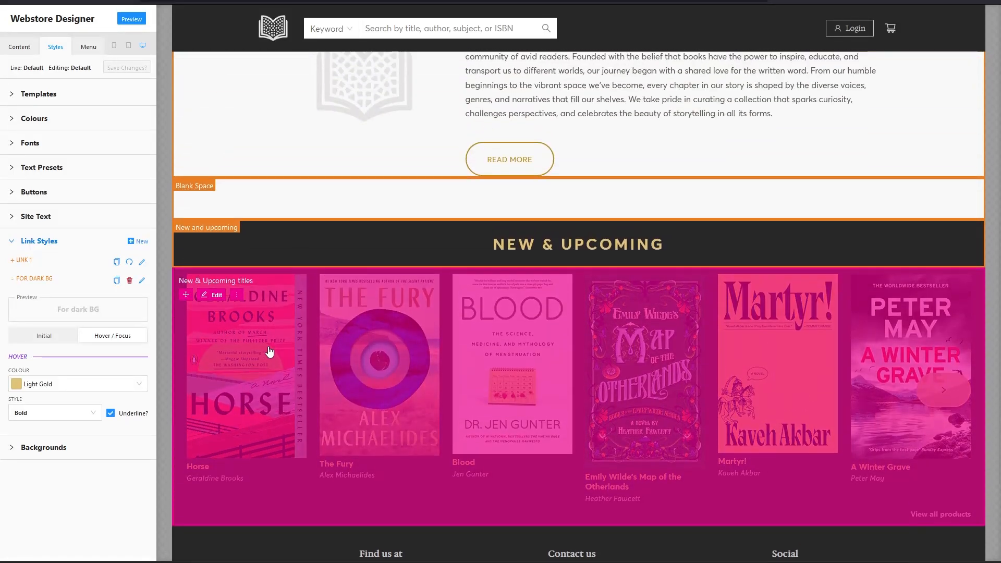
pyautogui.click(23, 46)
pyautogui.click(30, 171)
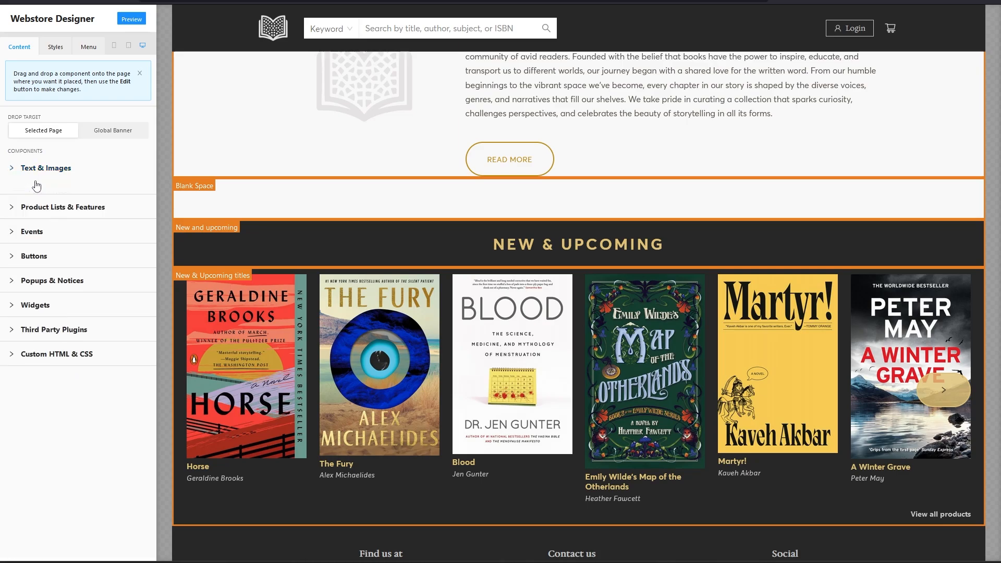
pyautogui.click(39, 169)
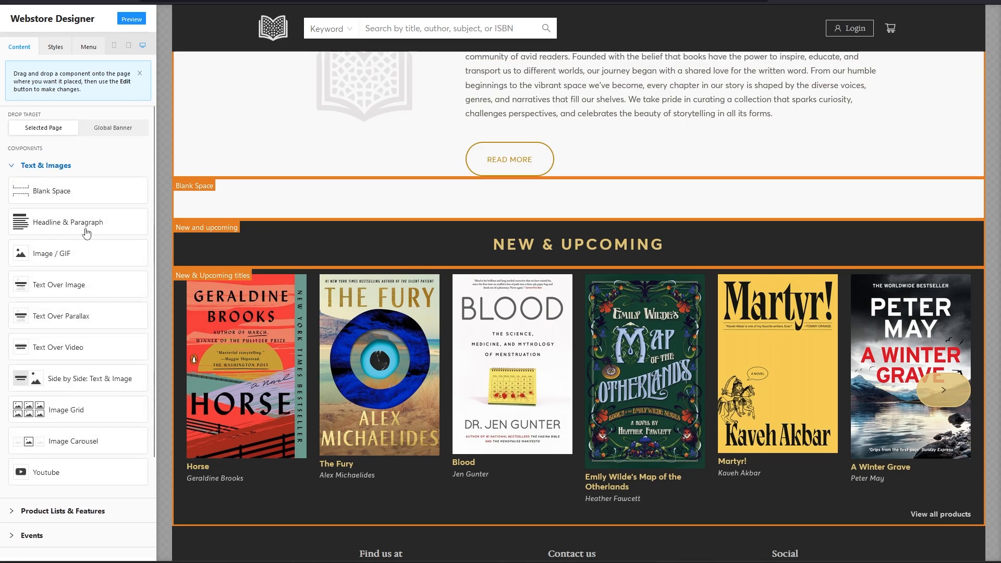
pyautogui.scroll(-2, 83, 229)
pyautogui.scroll(-3, 242, 308)
pyautogui.scroll(3, 98, 203)
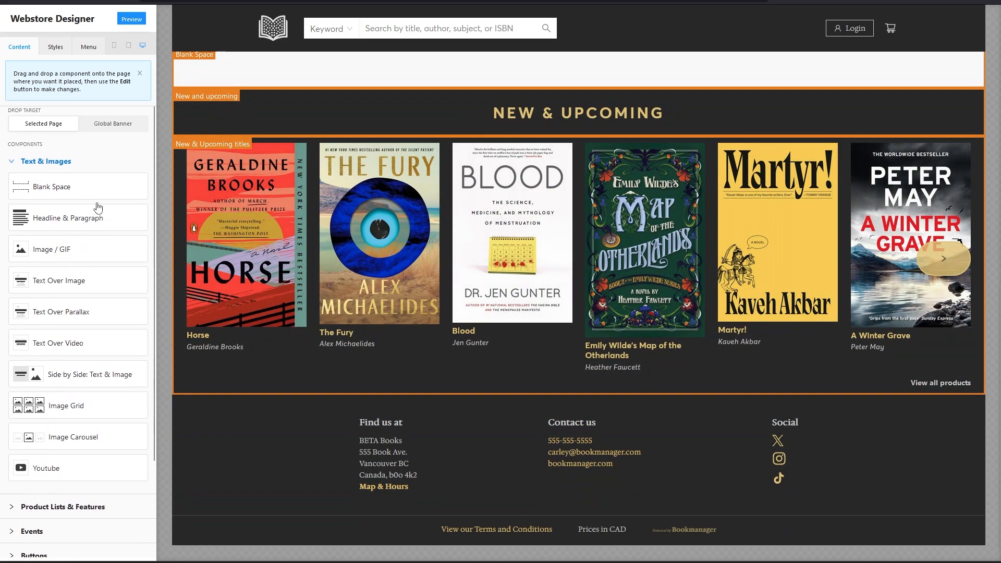
pyautogui.moveTo(52, 196); pyautogui.dragTo(242, 420)
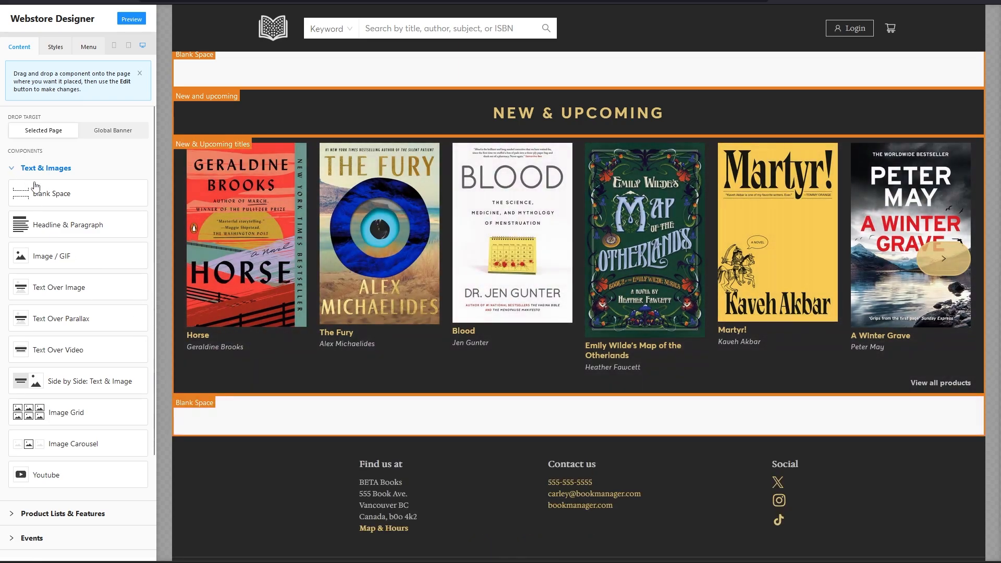
pyautogui.moveTo(38, 197); pyautogui.dragTo(229, 455)
pyautogui.moveTo(45, 196); pyautogui.dragTo(271, 471)
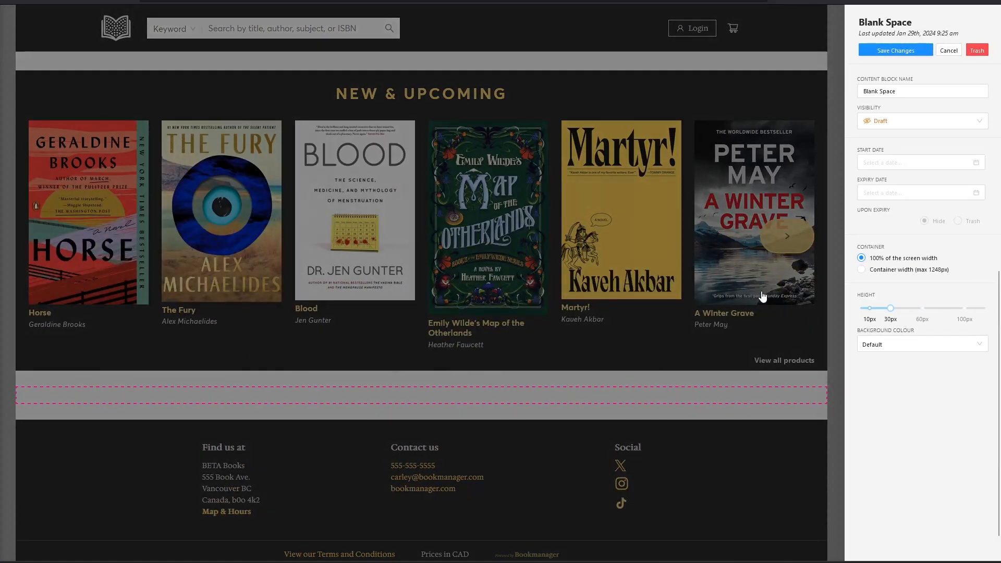
# Step: Make the middle blank space a Light Gold divider with the minimum height and container width (max 1248px), and save the block
pyautogui.click(930, 342)
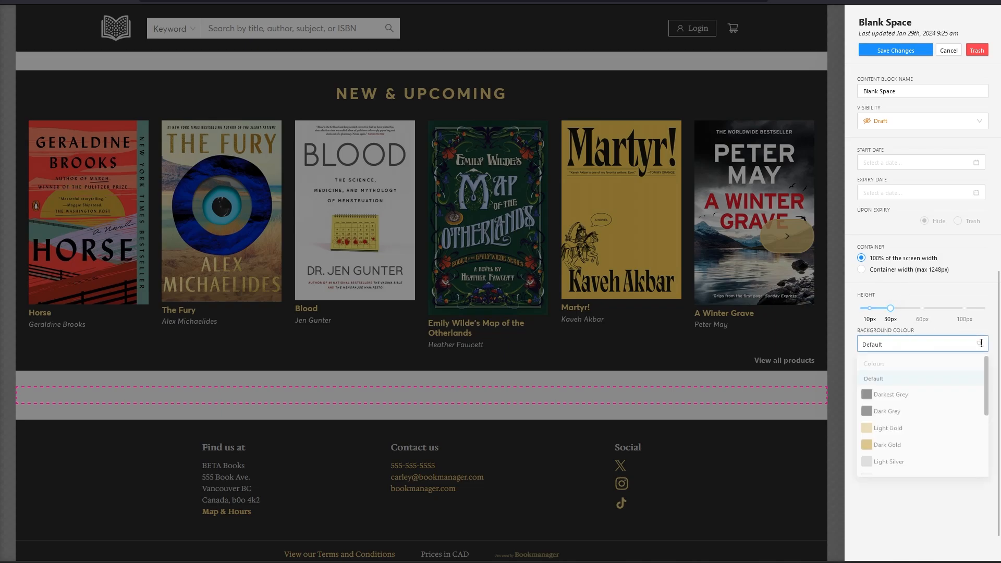
pyautogui.click(888, 438)
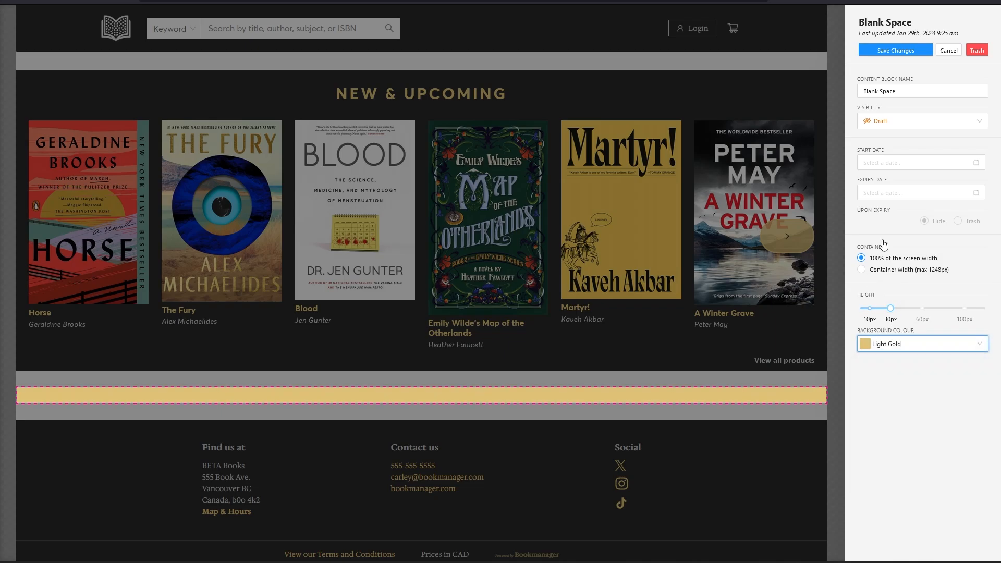
pyautogui.moveTo(890, 312); pyautogui.dragTo(861, 313)
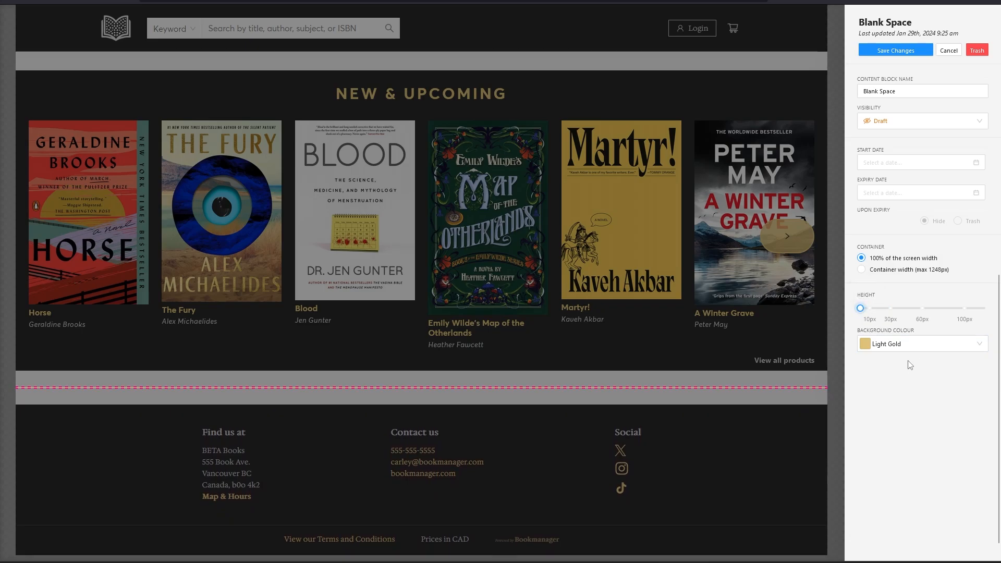
pyautogui.click(899, 52)
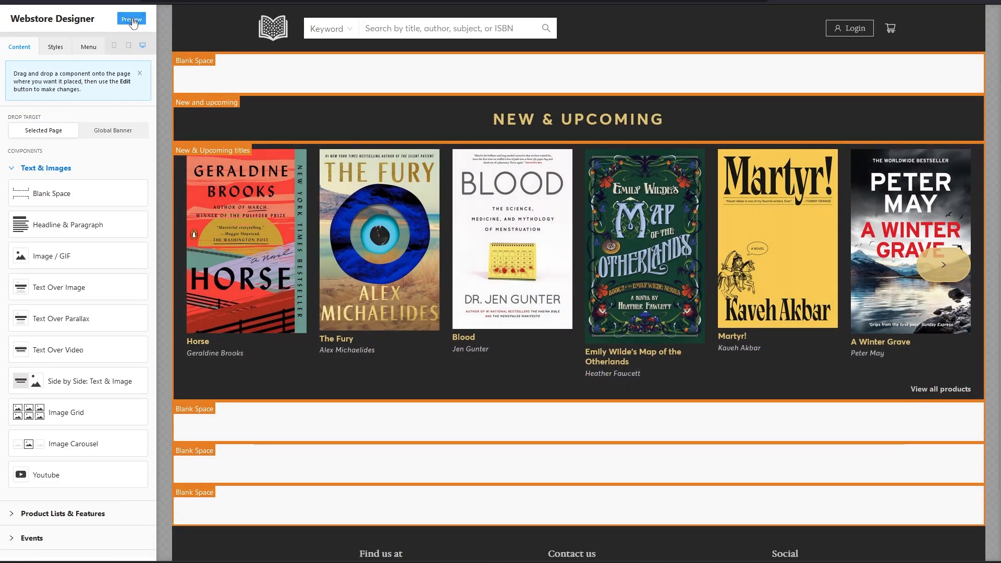
# Step: Preview the home page and examine the gold divider and the spacing around the New & Upcoming section
pyautogui.click(131, 19)
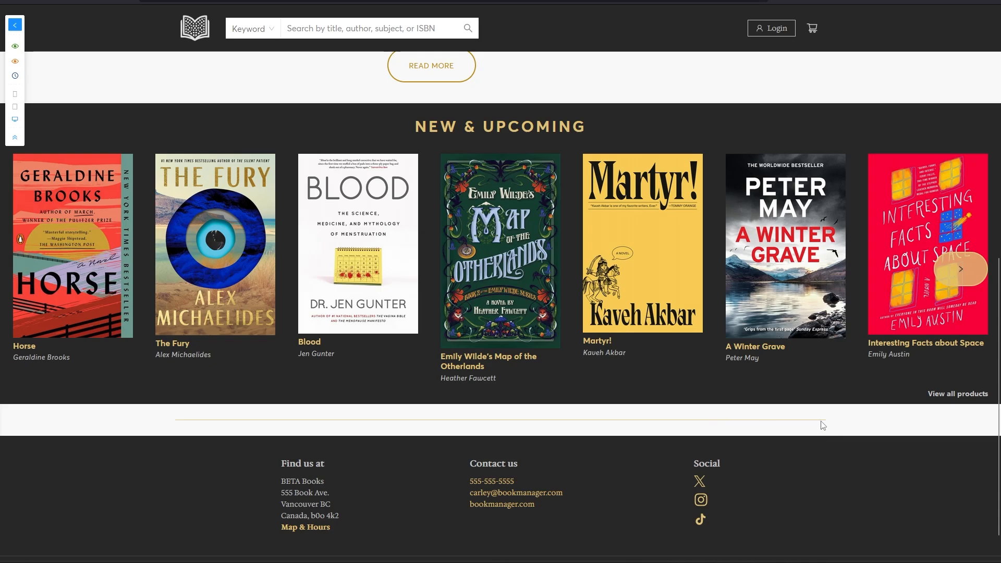
pyautogui.scroll(3, 390, 471)
pyautogui.scroll(-4, 386, 467)
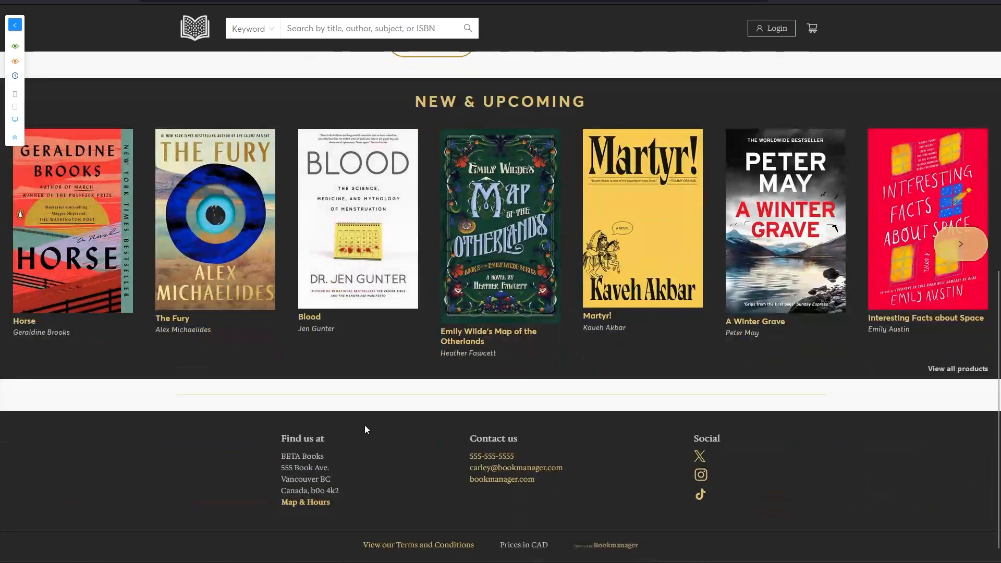
pyautogui.scroll(3, 506, 425)
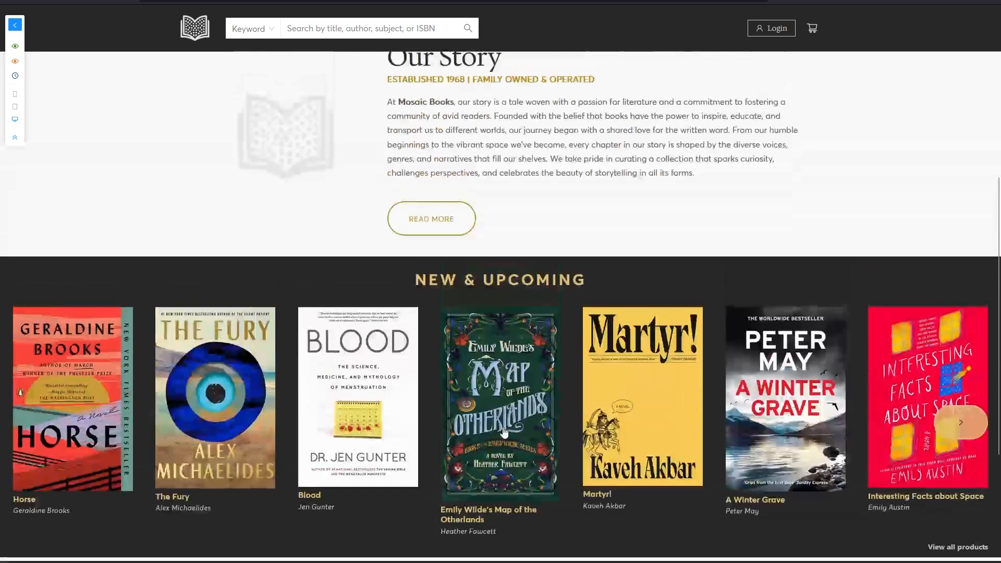
pyautogui.scroll(-3, 417, 426)
pyautogui.scroll(3, 375, 411)
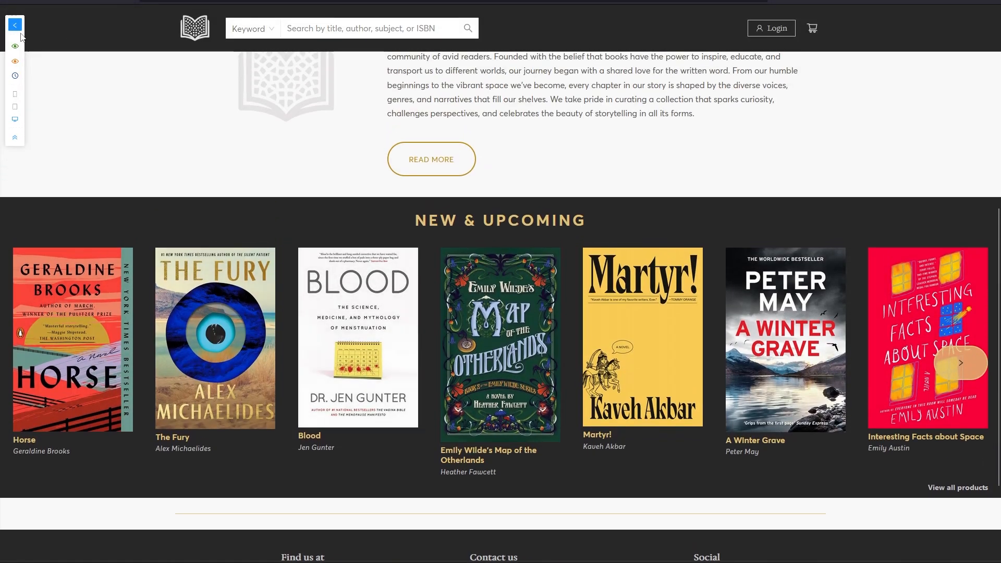
# Step: Return to the designer and duplicate the Our Story block
pyautogui.click(15, 25)
pyautogui.scroll(-5, 437, 466)
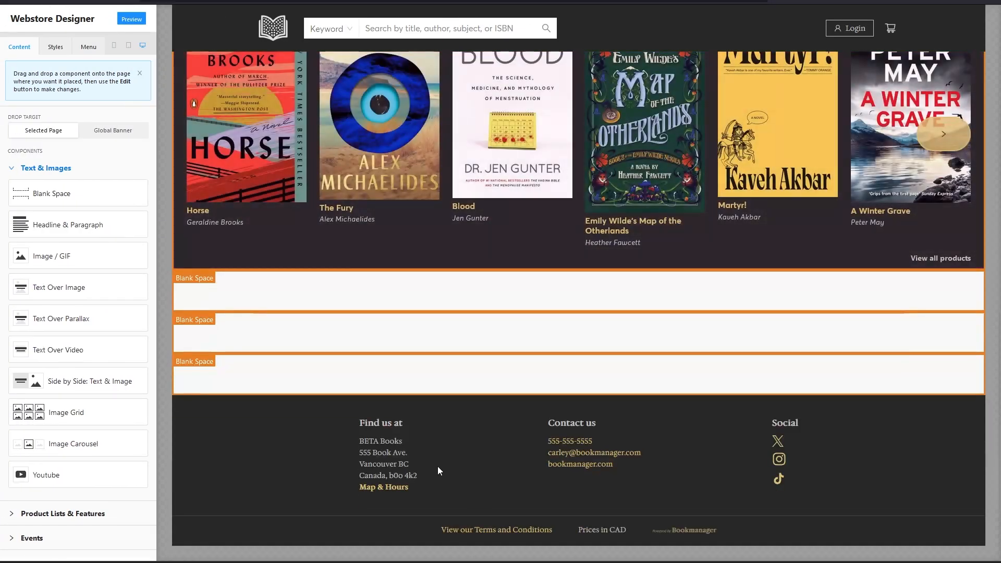
pyautogui.scroll(2, 397, 467)
pyautogui.scroll(8, 365, 443)
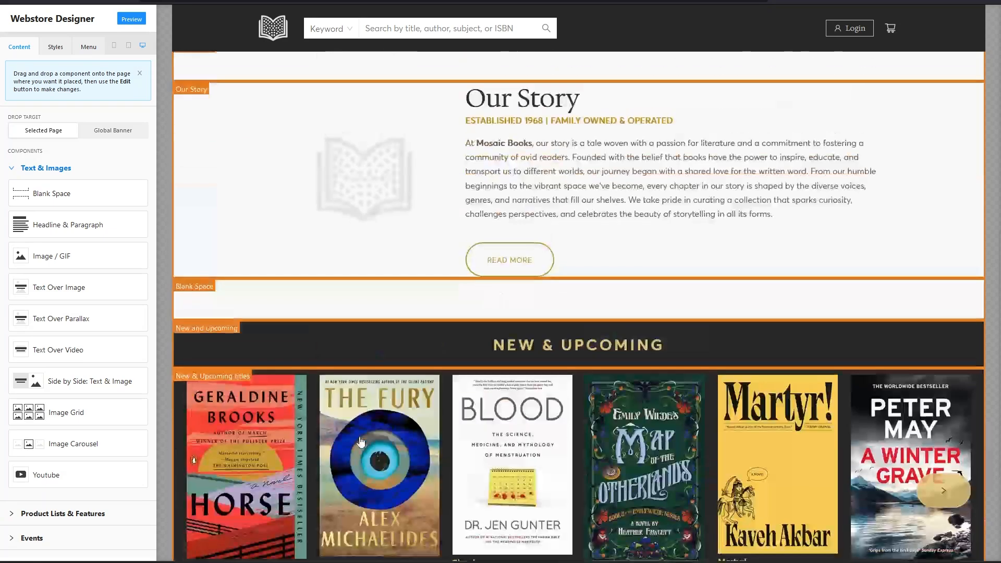
pyautogui.scroll(-6, 361, 443)
pyautogui.scroll(5, 360, 445)
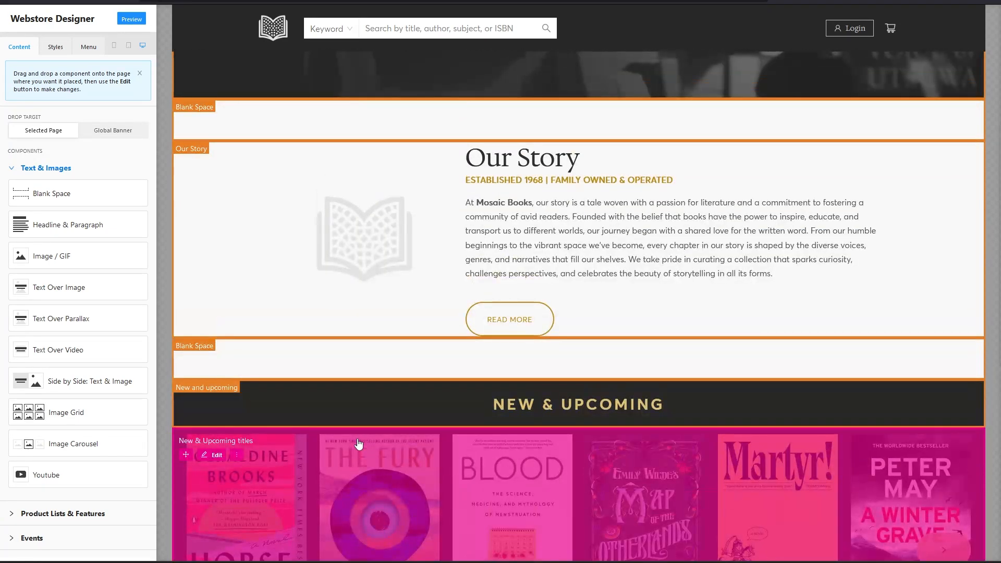
pyautogui.scroll(-3, 359, 445)
pyautogui.scroll(4, 359, 443)
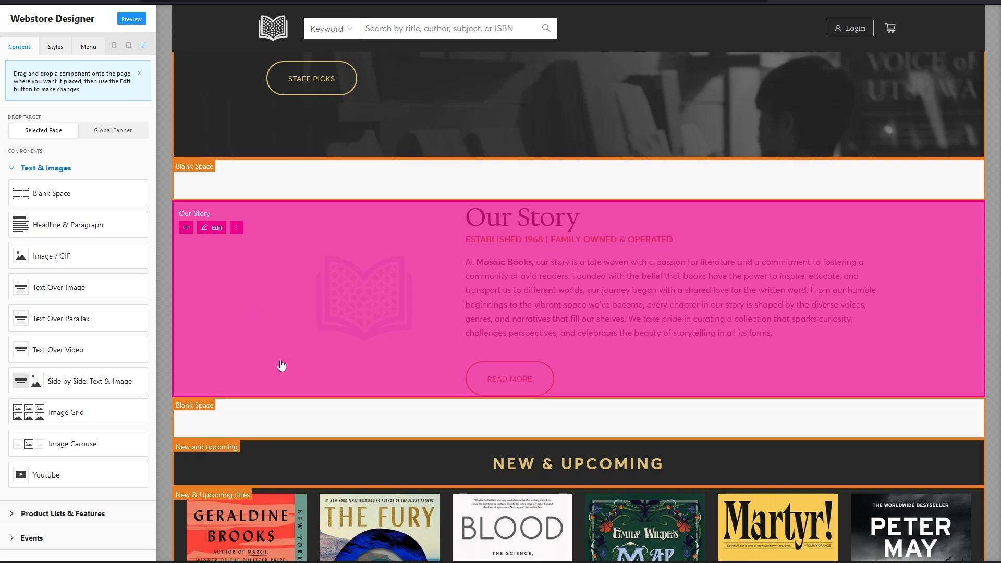
pyautogui.scroll(-7, 452, 464)
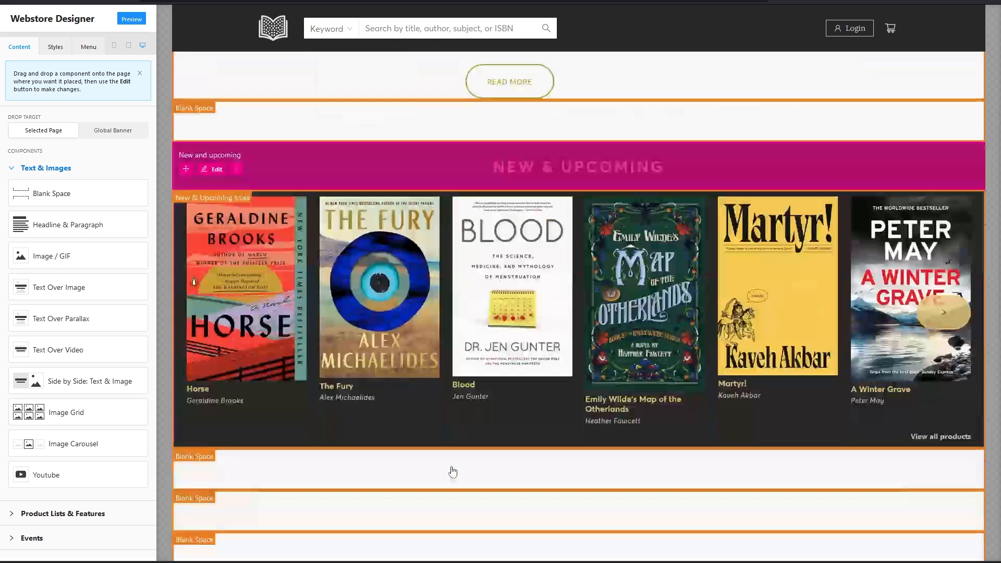
pyautogui.scroll(8, 452, 469)
pyautogui.scroll(-1, 313, 344)
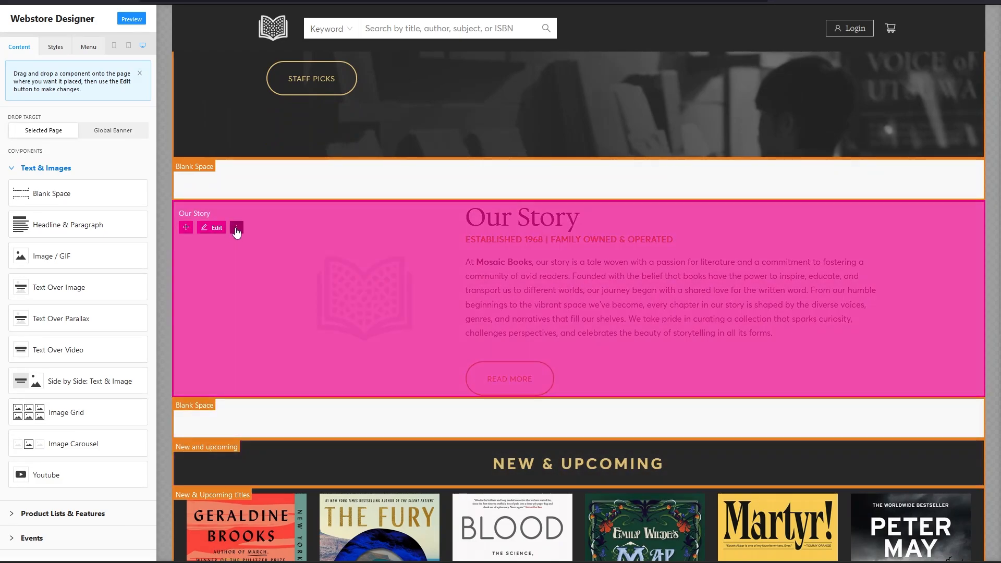
pyautogui.click(237, 231)
pyautogui.click(290, 227)
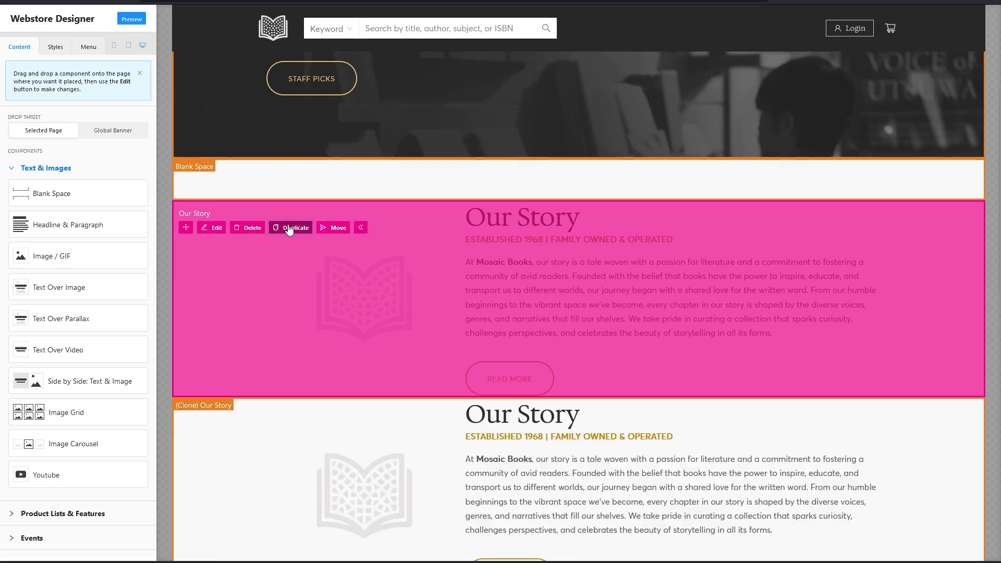
# Step: Try to move the cloned Our Story block down past the New & Upcoming section
pyautogui.scroll(-1, 327, 334)
pyautogui.scroll(-3, 326, 334)
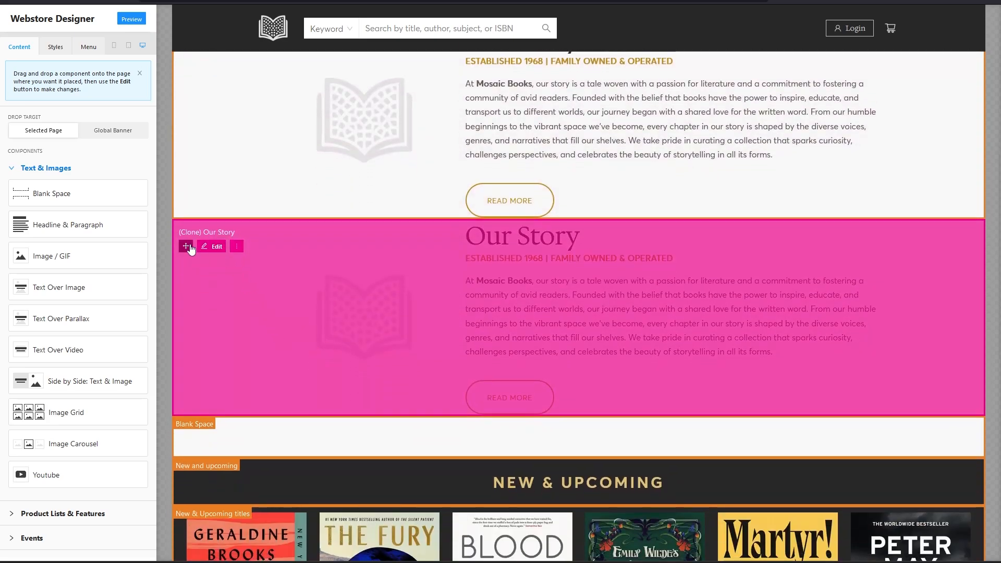
pyautogui.moveTo(188, 247); pyautogui.dragTo(210, 562)
pyautogui.scroll(-6, 242, 457)
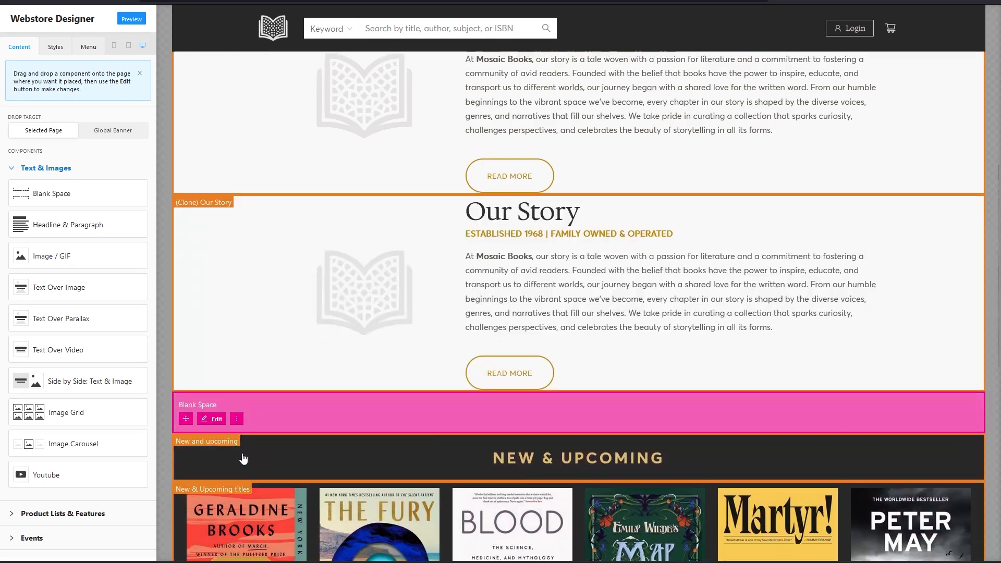
pyautogui.scroll(5, 243, 457)
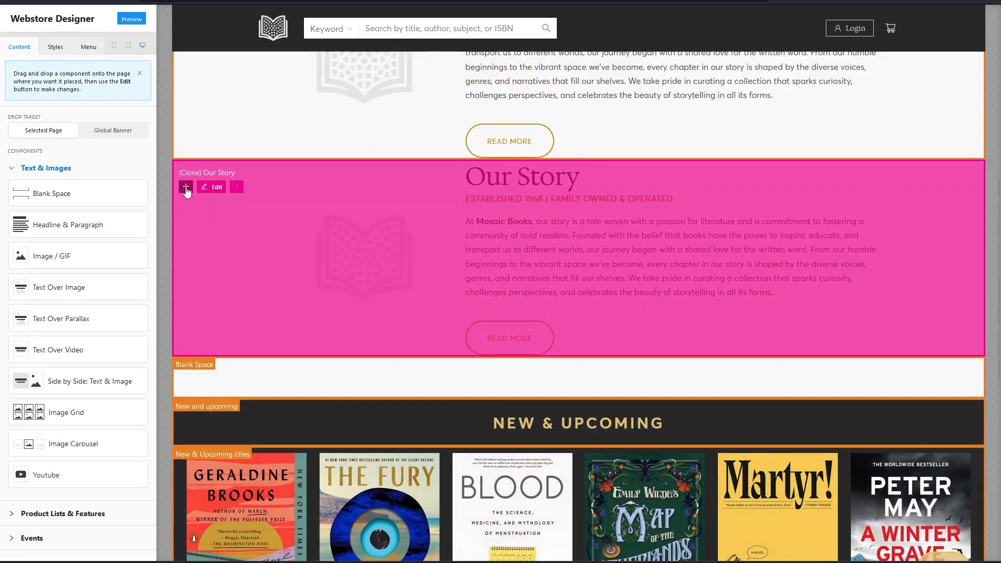
pyautogui.moveTo(186, 187)
pyautogui.mouseDown()
pyautogui.moveTo(211, 399)
pyautogui.moveTo(213, 371)
pyautogui.moveTo(208, 540)
pyautogui.mouseUp()
pyautogui.scroll(-1, 223, 436)
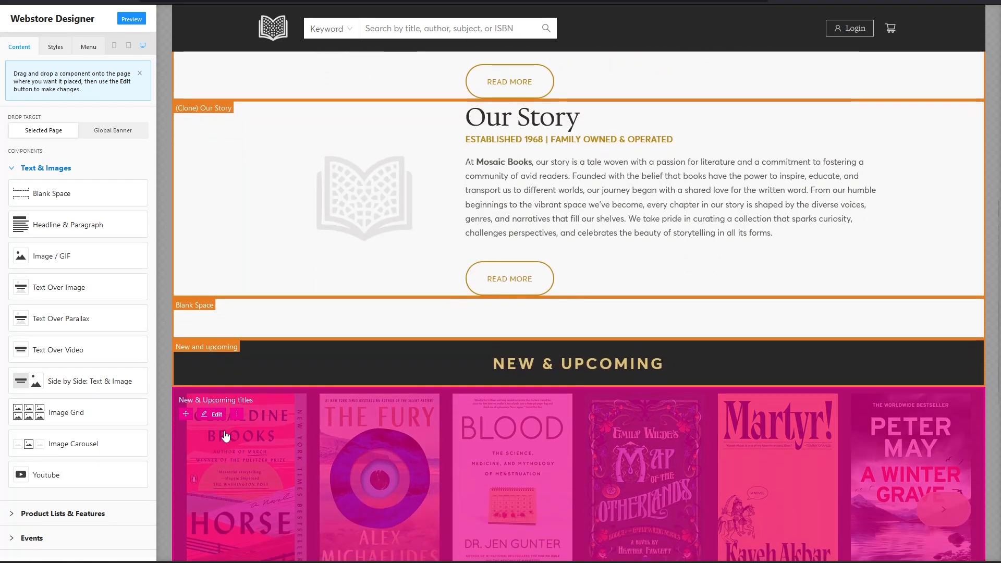
# Step: Move the cloned Our Story block below the three blank spaces, directly above the footer
pyautogui.moveTo(186, 127); pyautogui.dragTo(218, 337)
pyautogui.moveTo(218, 341)
pyautogui.mouseDown()
pyautogui.moveTo(215, 101)
pyautogui.moveTo(214, 477)
pyautogui.moveTo(219, 382)
pyautogui.moveTo(235, 344)
pyautogui.moveTo(248, 367)
pyautogui.mouseUp()
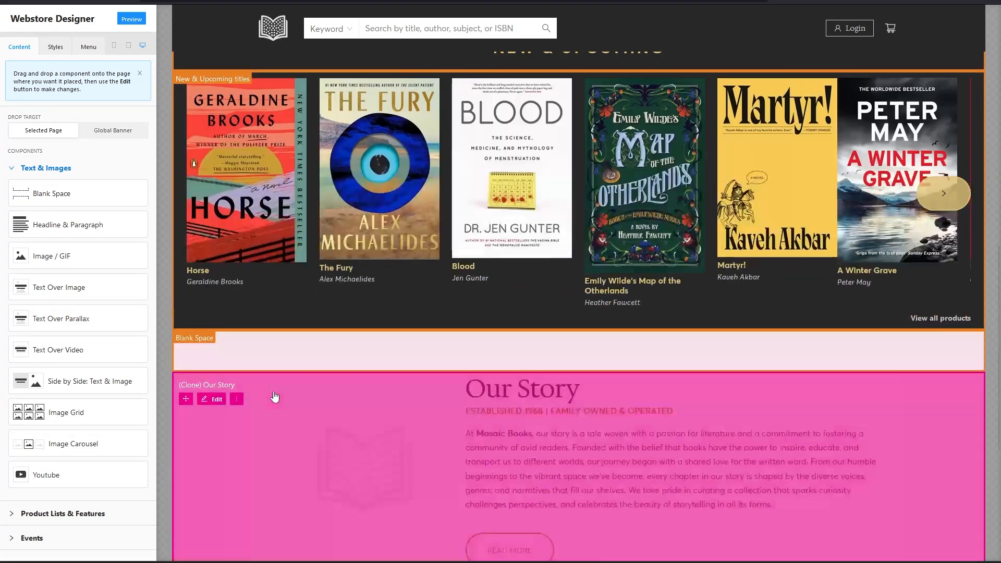
pyautogui.scroll(-5, 300, 403)
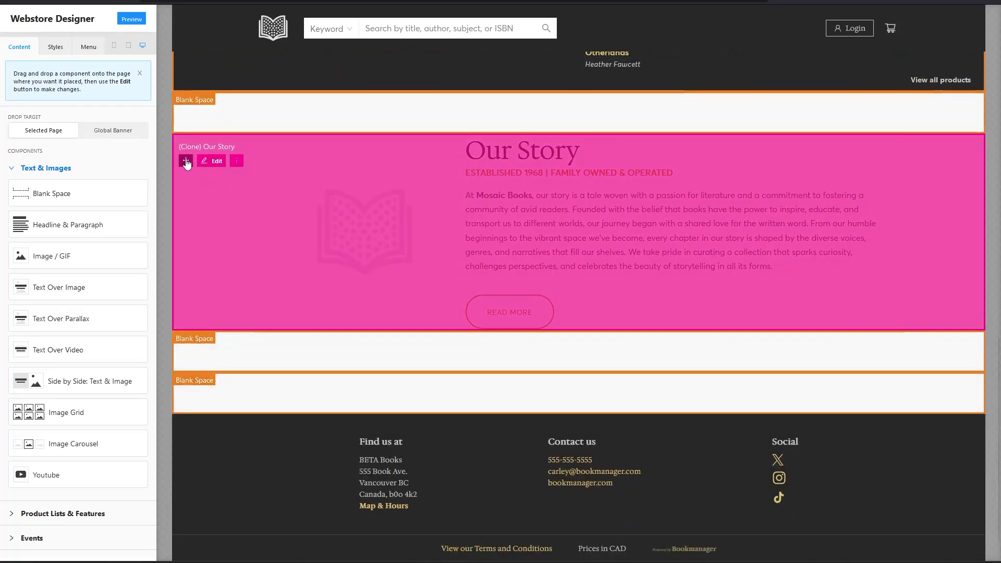
pyautogui.moveTo(186, 163)
pyautogui.mouseDown()
pyautogui.moveTo(217, 380)
pyautogui.moveTo(290, 371)
pyautogui.moveTo(190, 171)
pyautogui.moveTo(193, 342)
pyautogui.mouseUp()
pyautogui.scroll(4, 469, 299)
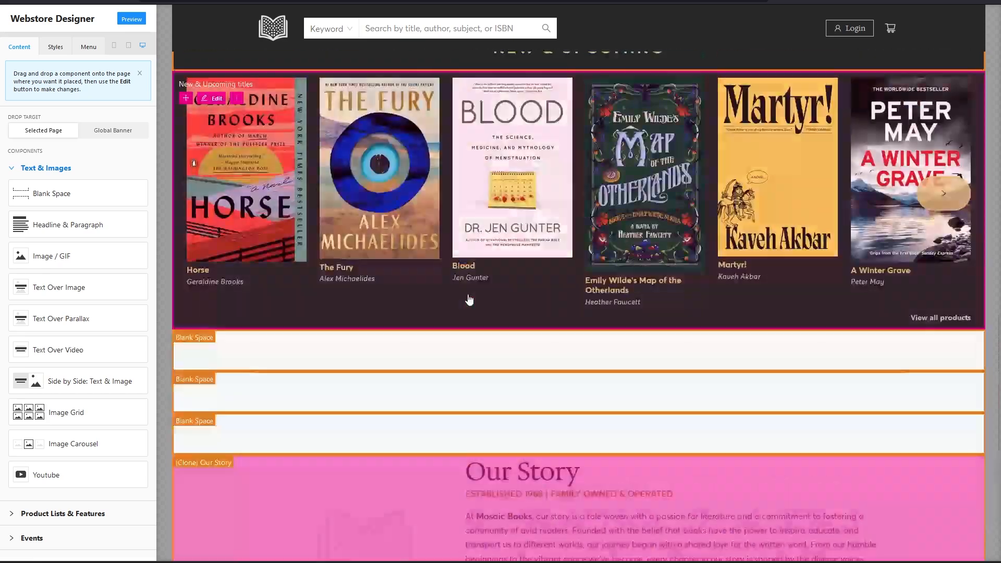
pyautogui.scroll(-3, 470, 302)
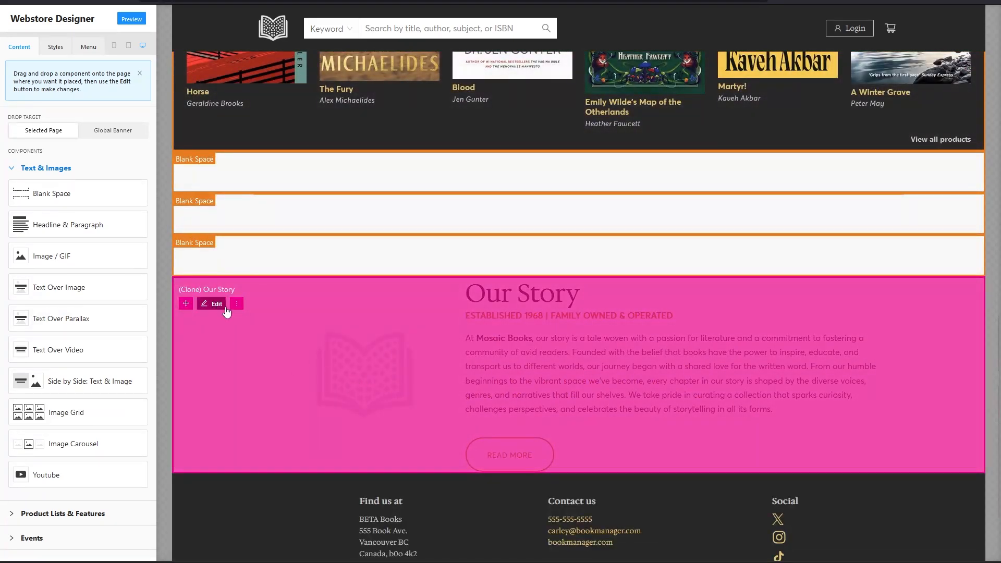
# Step: Edit the cloned Our Story block and turn off Flip image & text
pyautogui.click(212, 303)
pyautogui.click(862, 359)
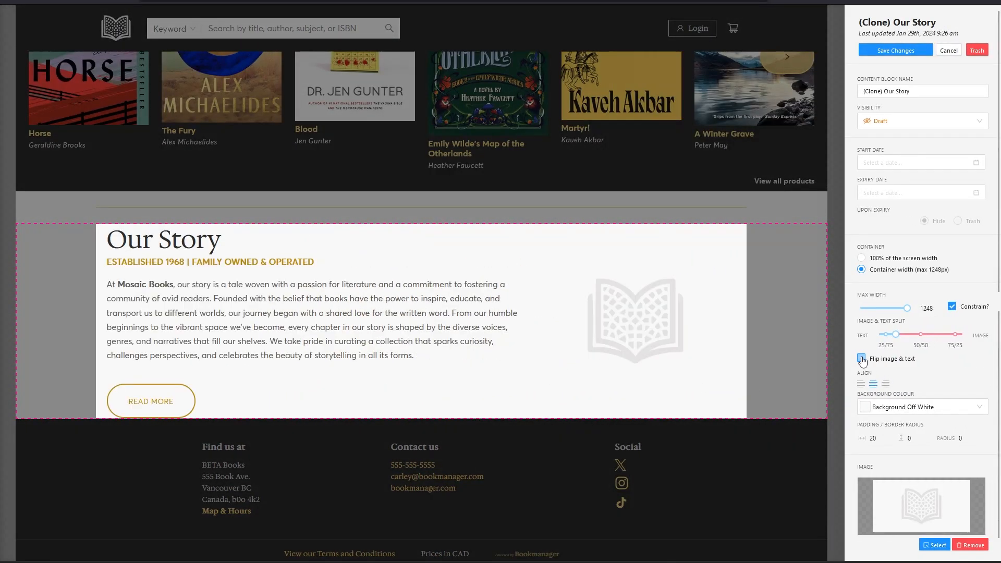
# Step: Upload SampleStoreInterior.jpg to the media gallery's Root folder and use it as the cloned Our Story block's image
pyautogui.scroll(-1, 317, 328)
pyautogui.scroll(-3, 920, 396)
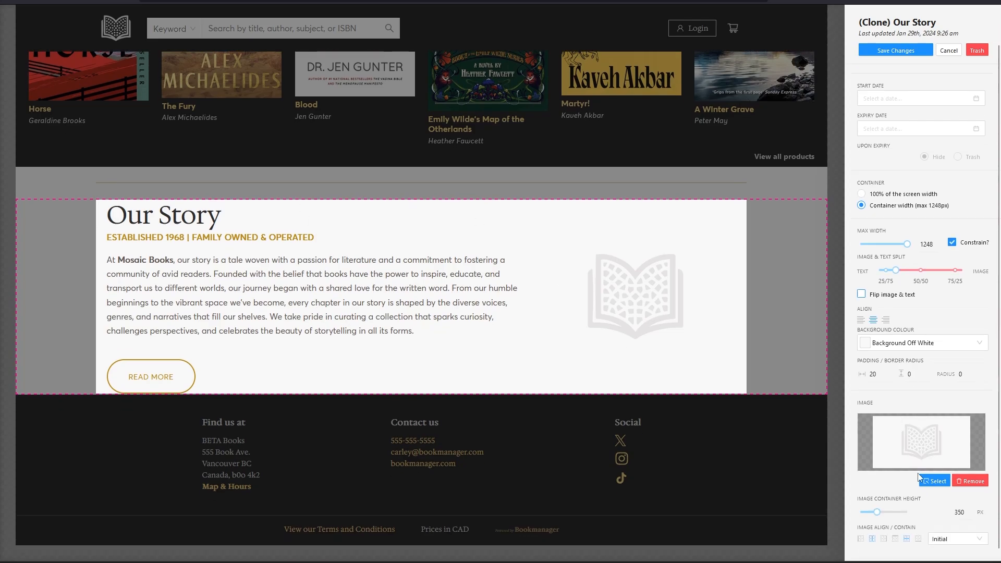
pyautogui.click(921, 365)
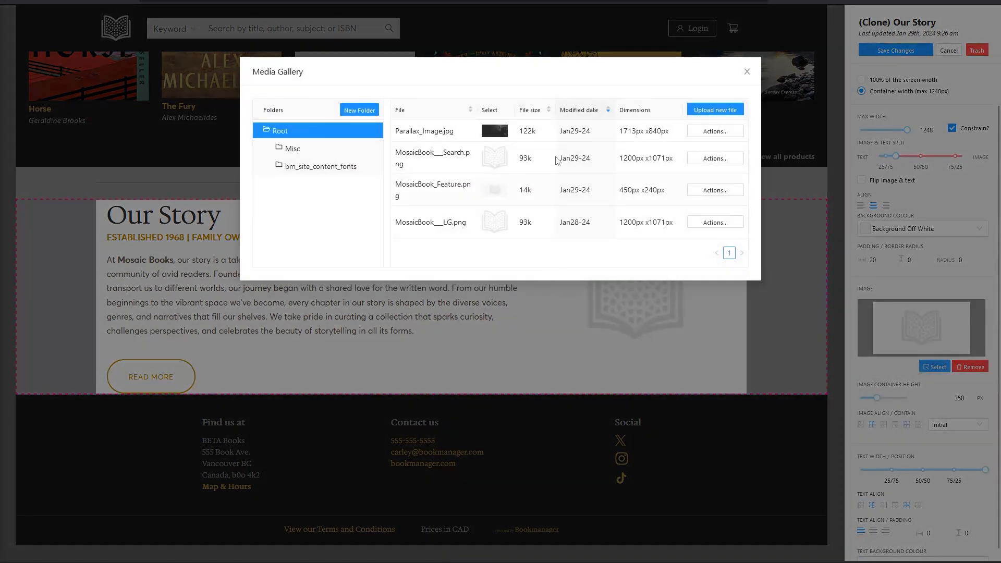
pyautogui.click(713, 109)
pyautogui.click(440, 344)
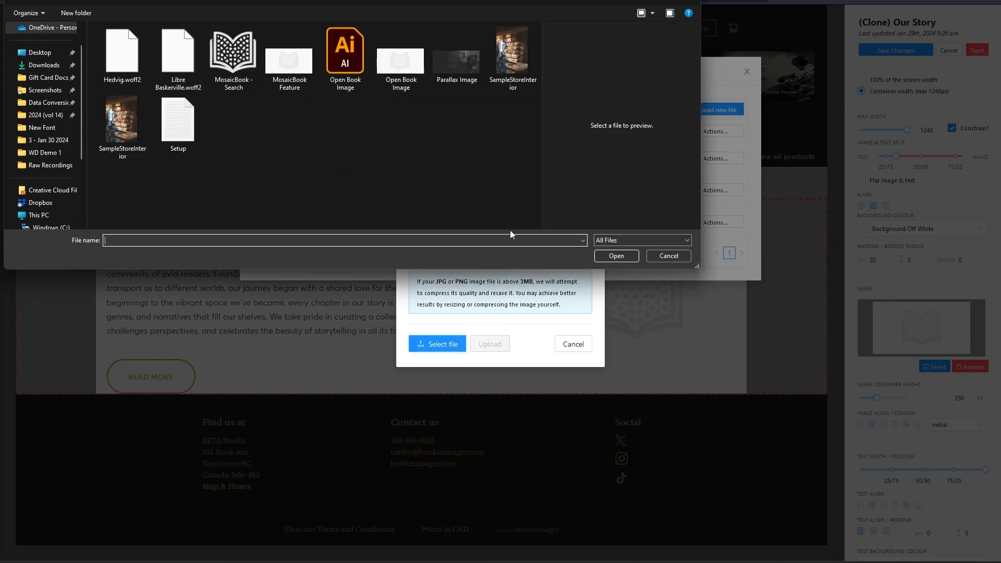
pyautogui.click(514, 57)
pyautogui.click(617, 257)
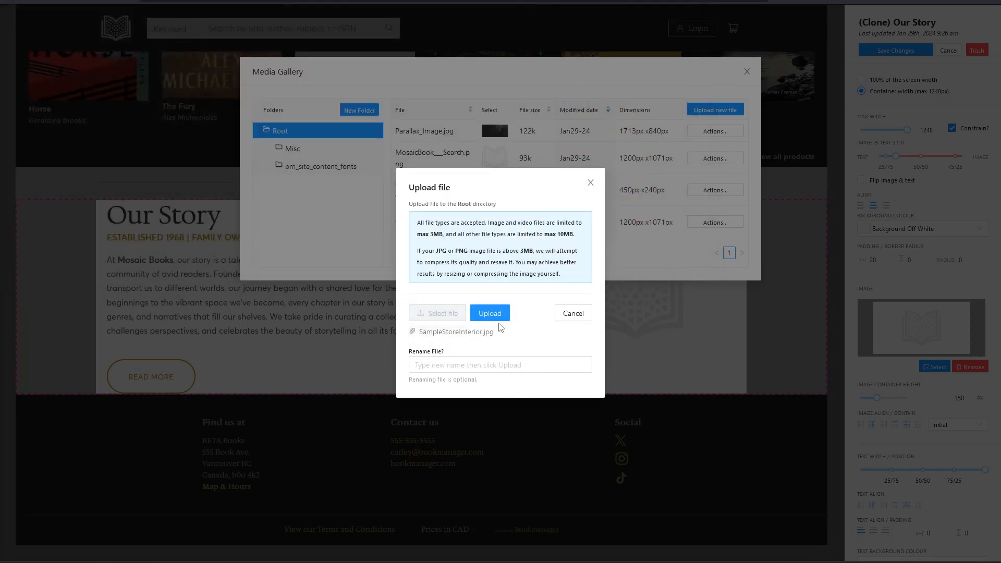
pyautogui.click(496, 314)
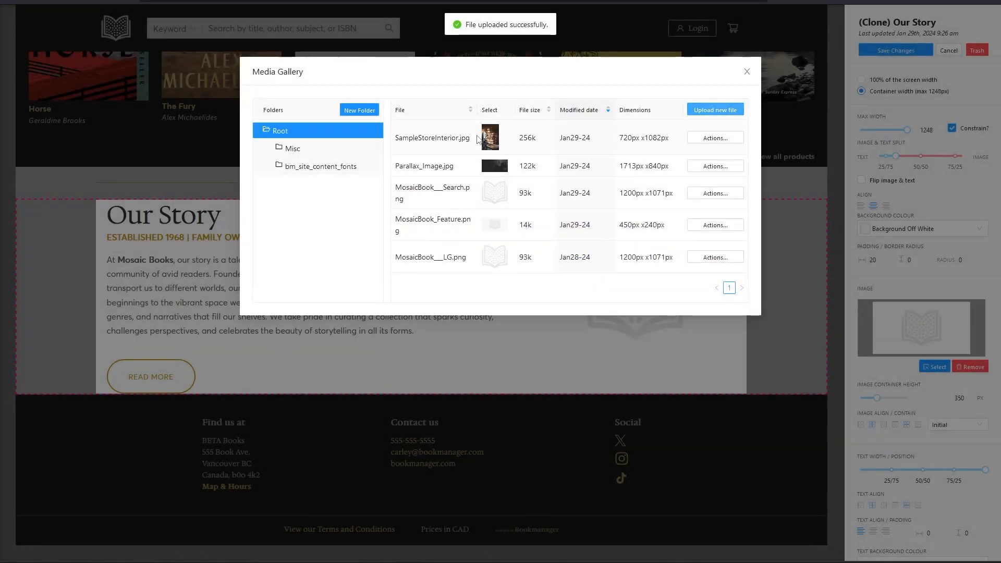
pyautogui.click(487, 138)
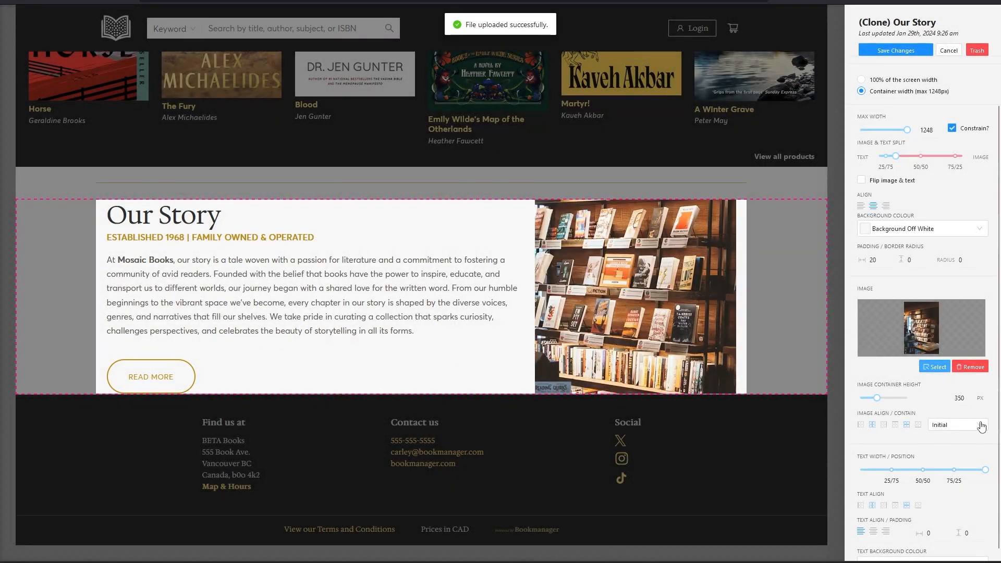
# Step: Set the block's image containment to Cover and its image container height to 539 px
pyautogui.click(983, 426)
pyautogui.click(943, 447)
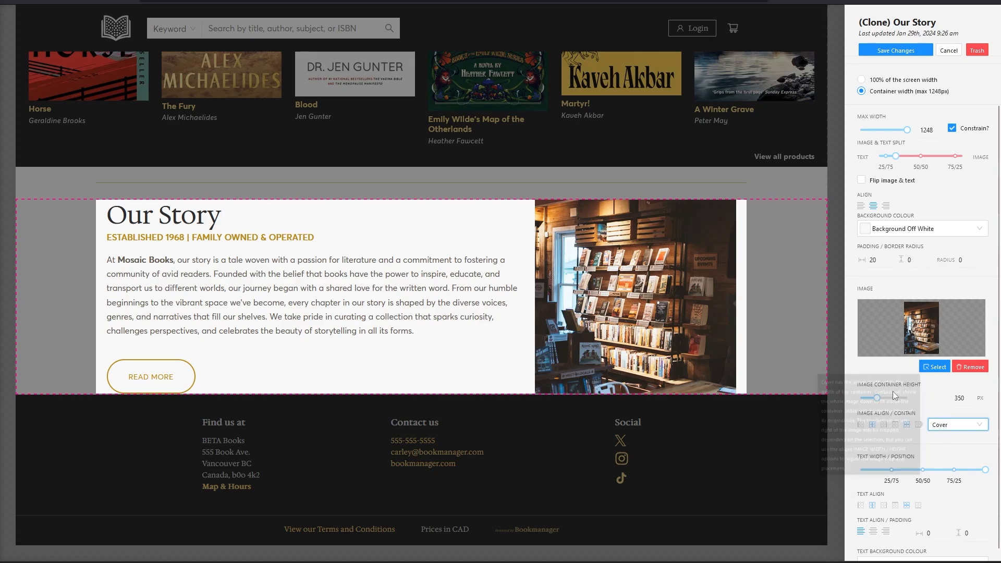
pyautogui.scroll(4, 885, 274)
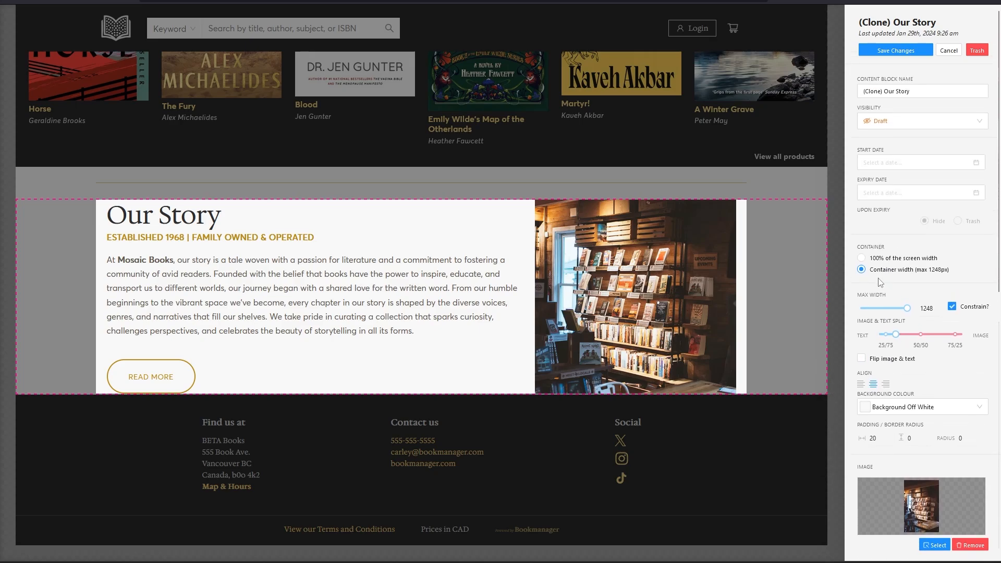
pyautogui.scroll(-5, 910, 311)
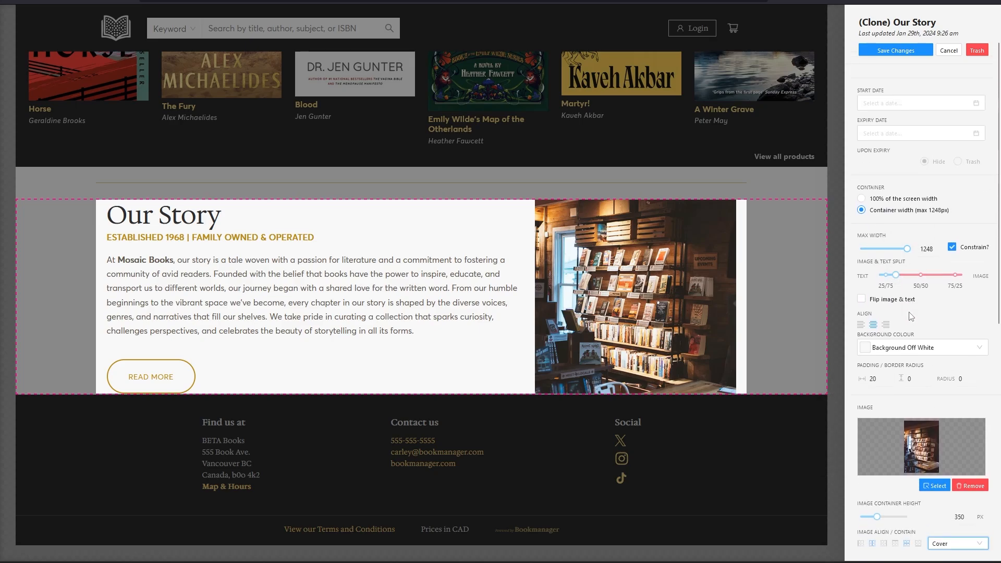
pyautogui.moveTo(877, 399); pyautogui.dragTo(889, 402)
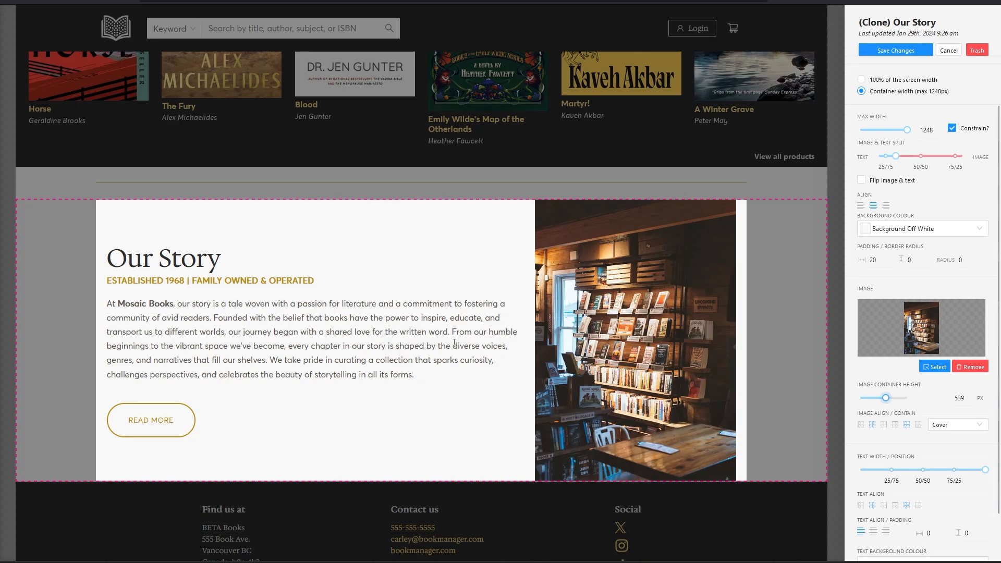
# Step: Narrow the block's text width to 58% and its max width to 985 px, and save the changes
pyautogui.scroll(-2, 301, 314)
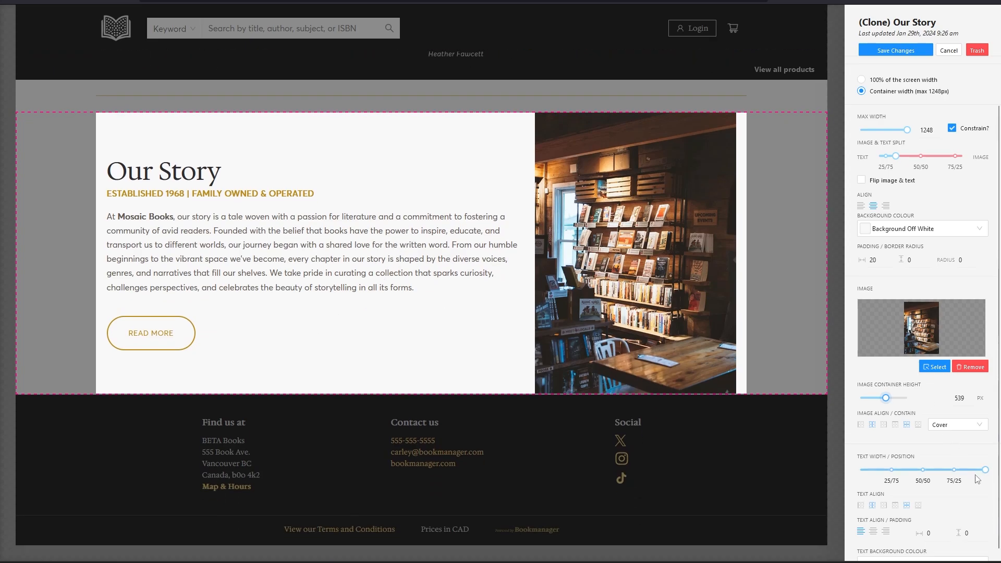
pyautogui.moveTo(985, 470); pyautogui.dragTo(934, 472)
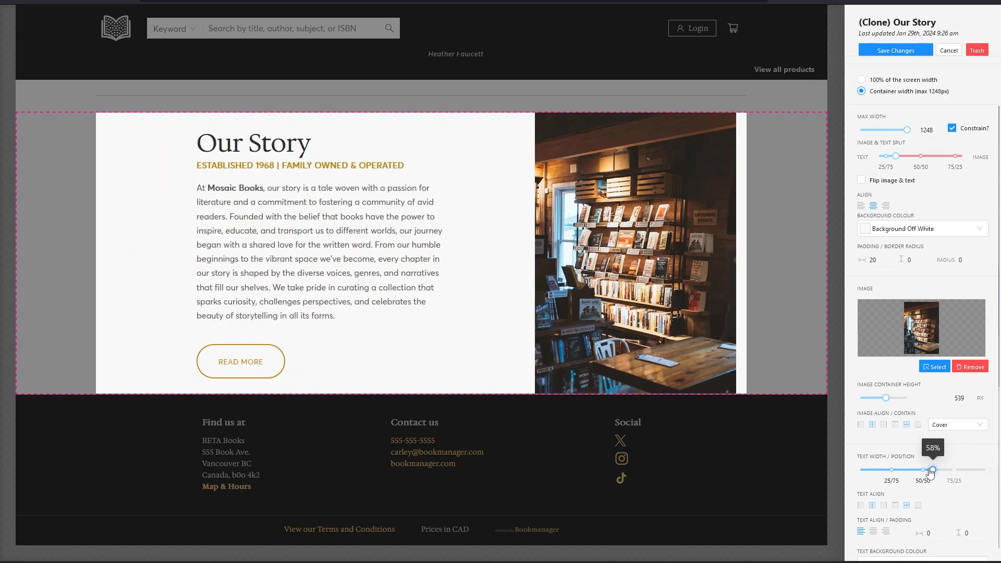
pyautogui.scroll(2, 957, 223)
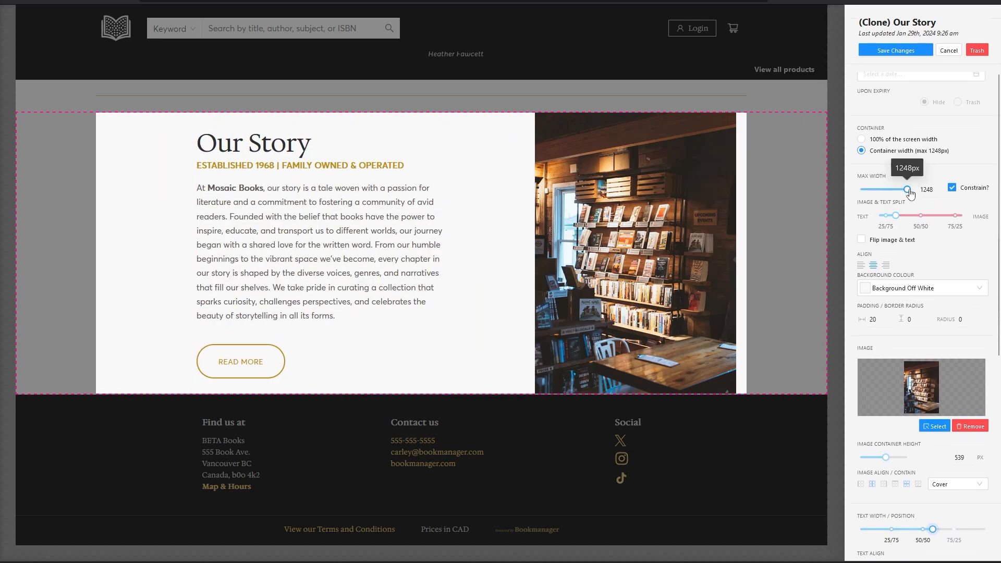
pyautogui.moveTo(908, 189); pyautogui.dragTo(898, 189)
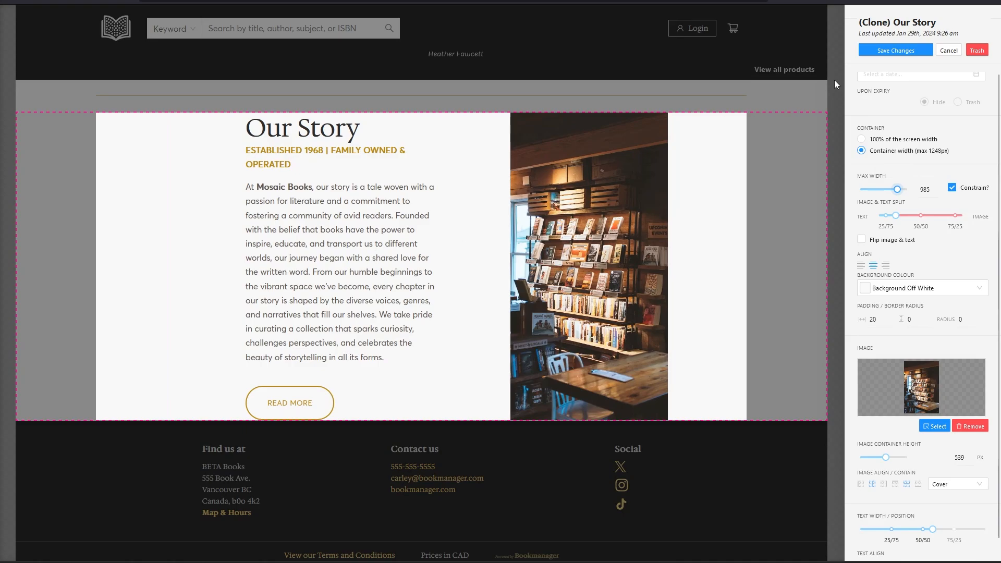
pyautogui.click(886, 51)
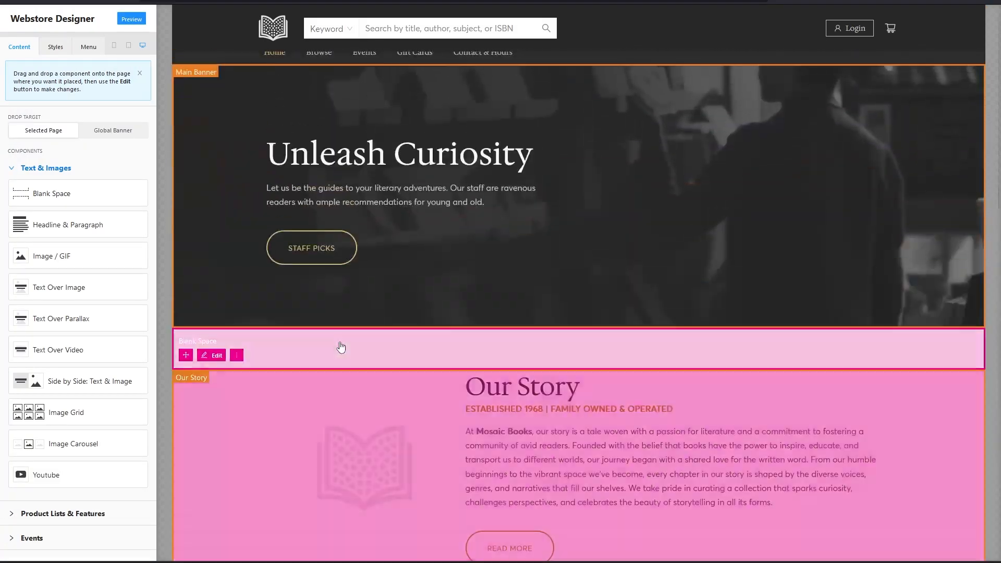
# Step: Add an Events Calendar + Upcoming component directly below the cloned Our Story block
pyautogui.scroll(-10, 341, 348)
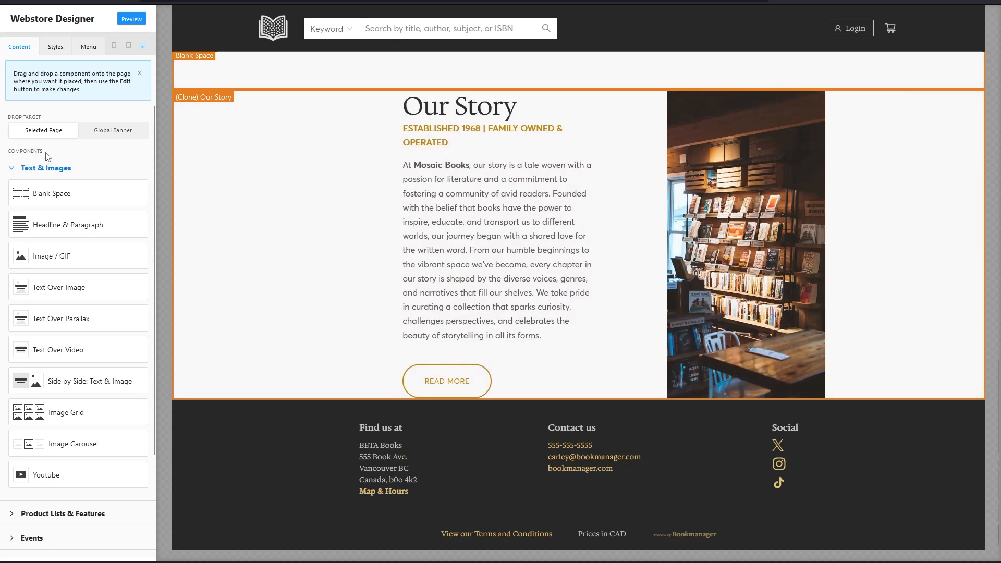
pyautogui.click(38, 171)
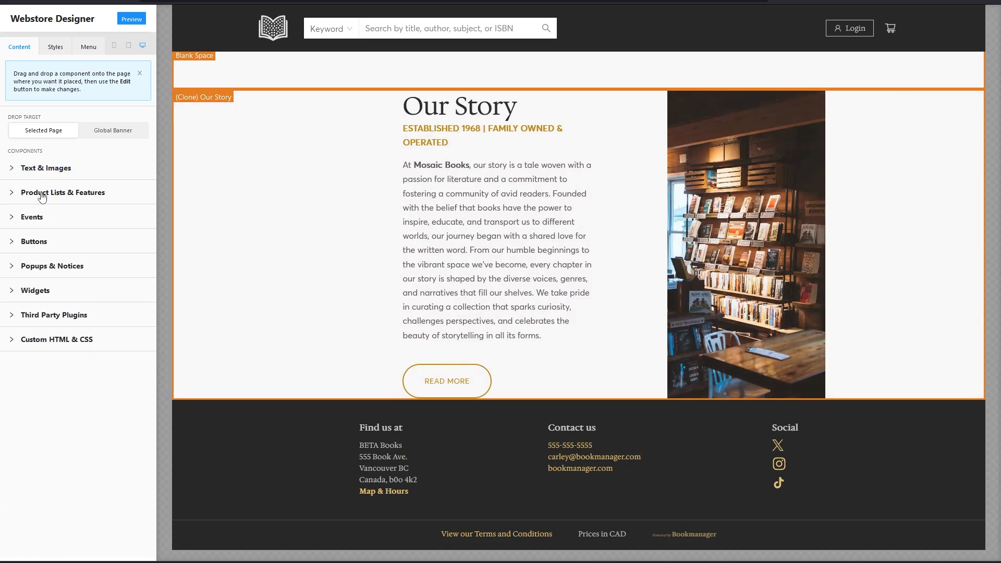
pyautogui.click(43, 195)
pyautogui.click(42, 195)
pyautogui.click(32, 217)
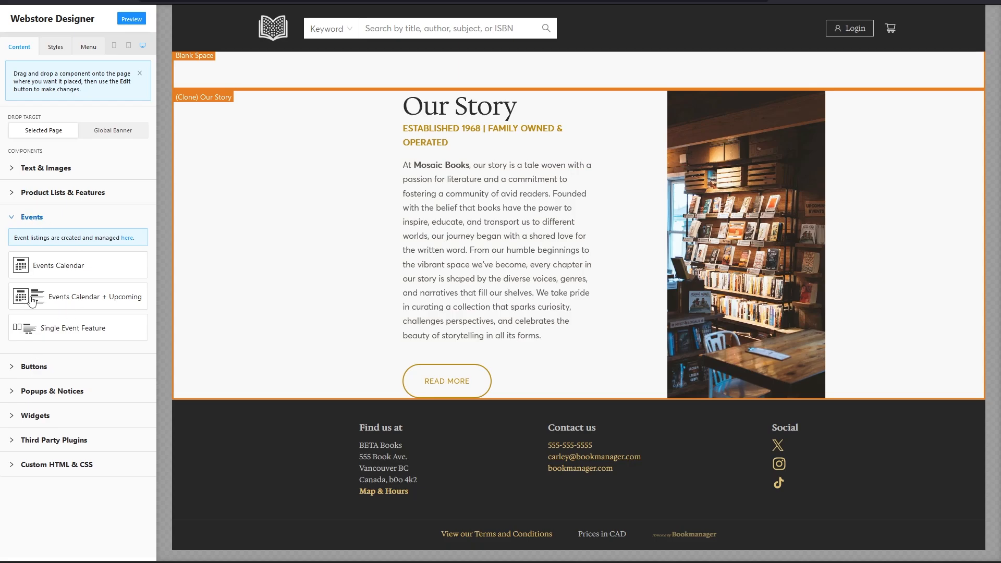
pyautogui.moveTo(31, 301); pyautogui.dragTo(259, 412)
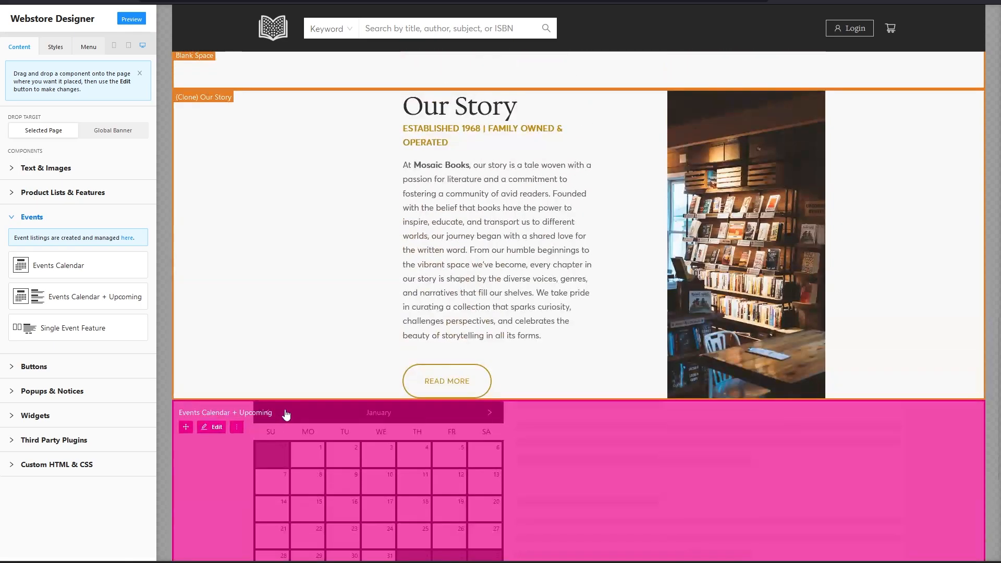
# Step: Duplicate the middle blank space above the cloned Our Story block and move the copy between that block and the events calendar
pyautogui.scroll(2, 216, 168)
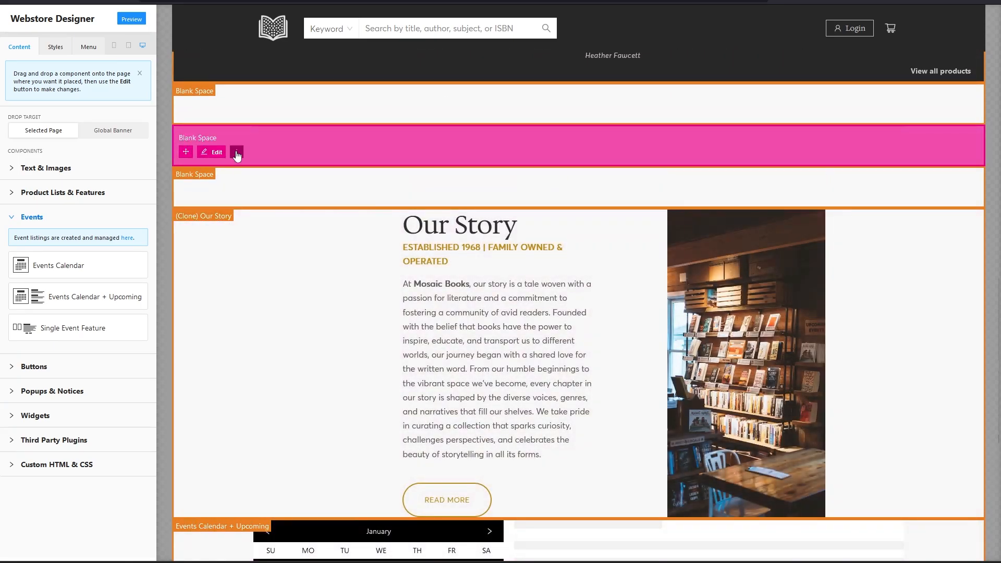
pyautogui.click(236, 152)
pyautogui.click(302, 154)
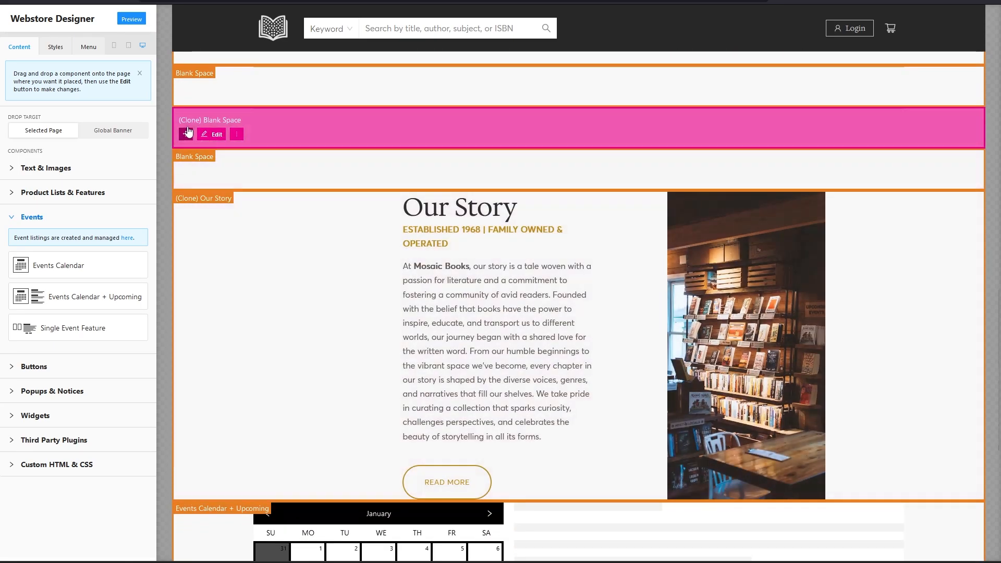
pyautogui.moveTo(188, 132)
pyautogui.mouseDown()
pyautogui.moveTo(197, 264)
pyautogui.moveTo(275, 255)
pyautogui.mouseUp()
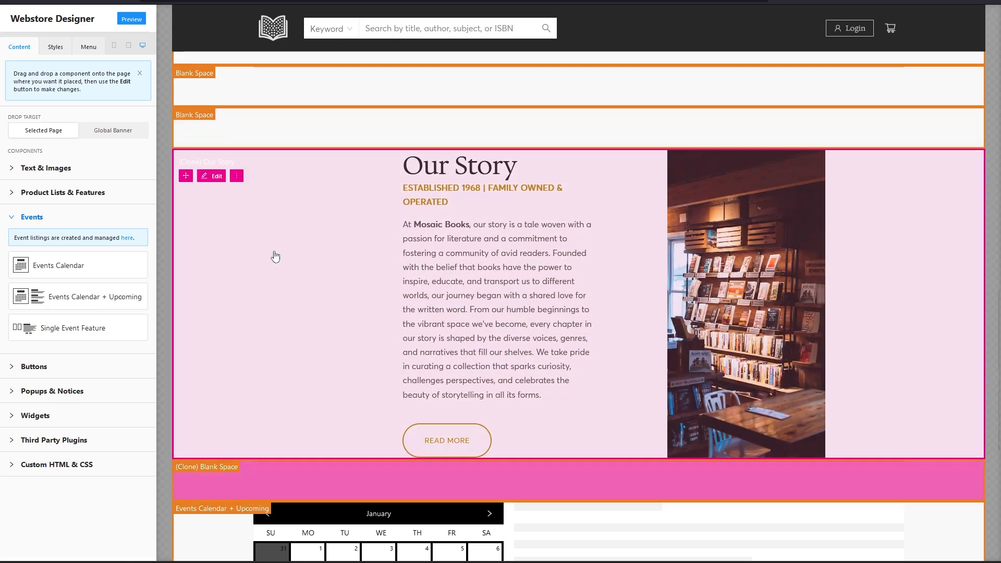
# Step: Add one blank space above and one below the cloned blank space that precedes the events calendar
pyautogui.click(26, 168)
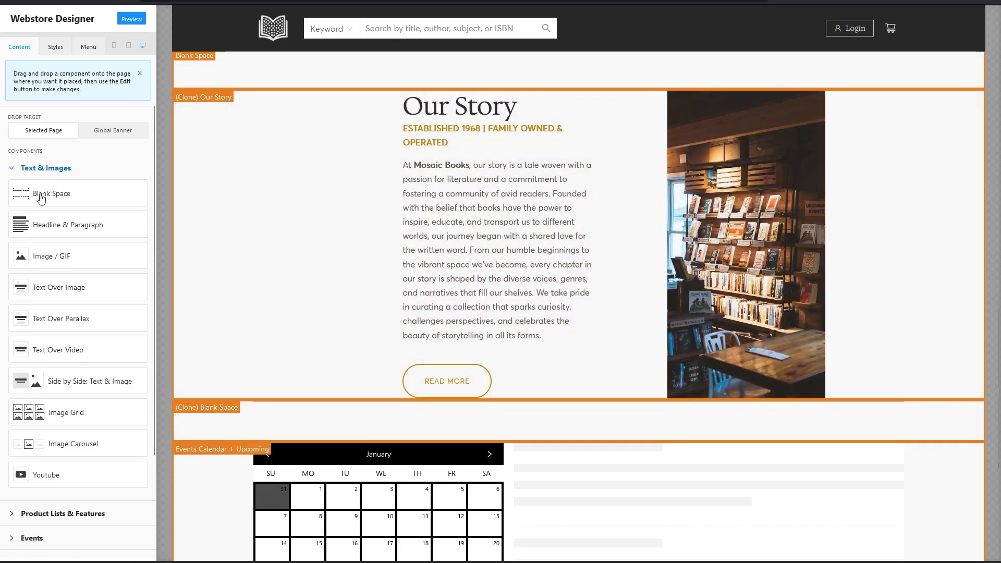
pyautogui.moveTo(41, 198); pyautogui.dragTo(208, 424)
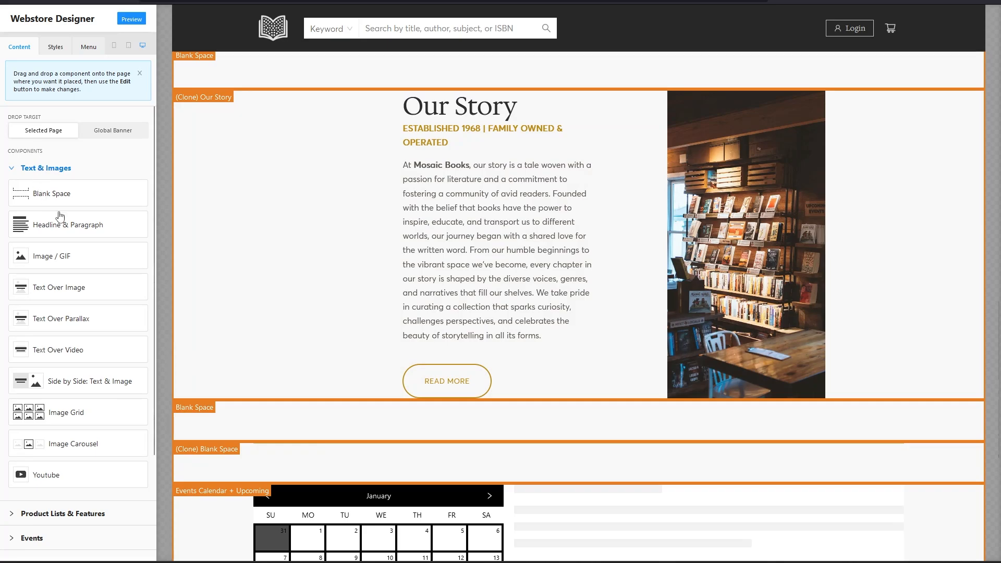
pyautogui.moveTo(58, 197); pyautogui.dragTo(270, 485)
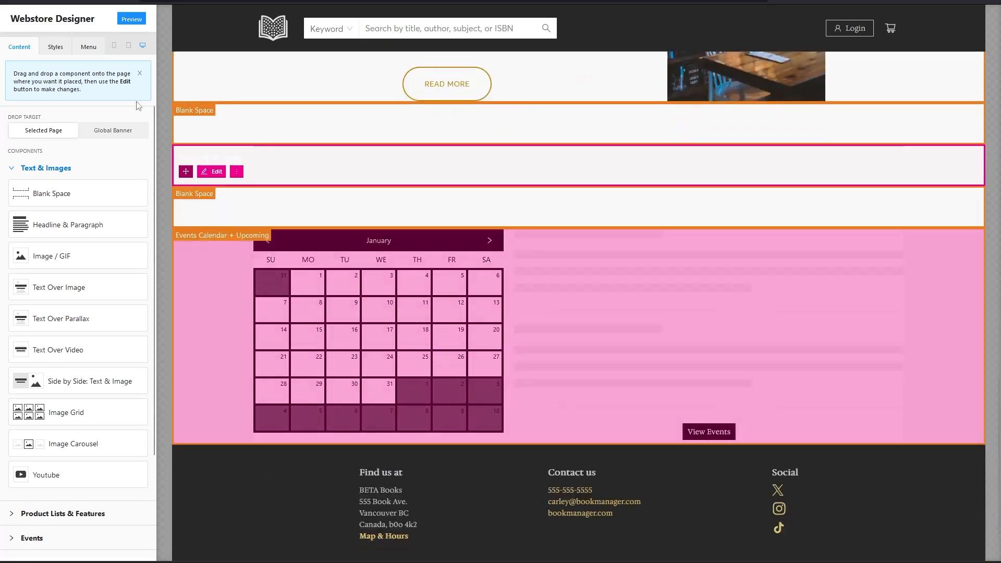
# Step: Preview the page, examine the spacing and divider around the cloned Our Story section and events calendar, and return to the designer
pyautogui.click(131, 19)
pyautogui.scroll(7, 245, 183)
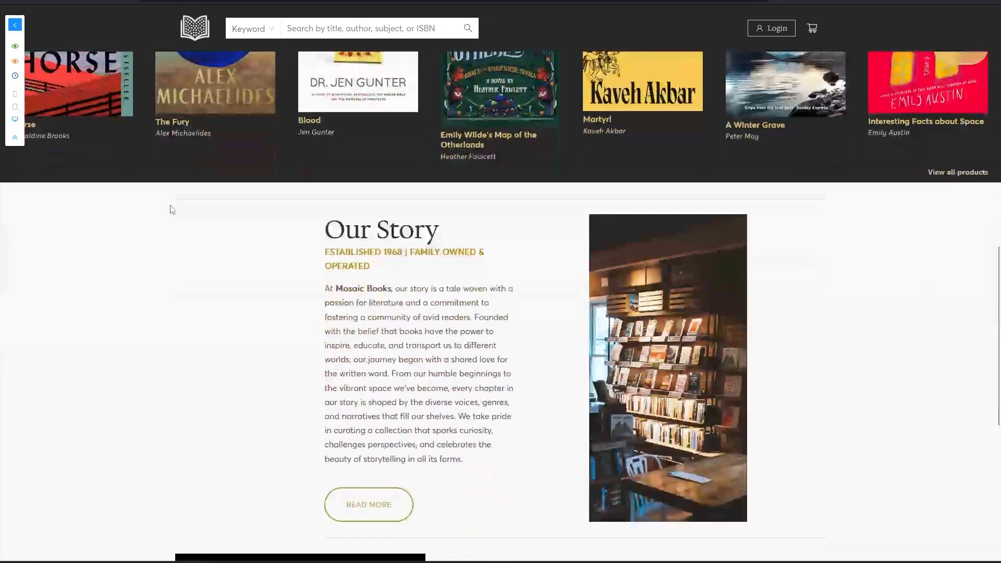
pyautogui.scroll(-6, 167, 207)
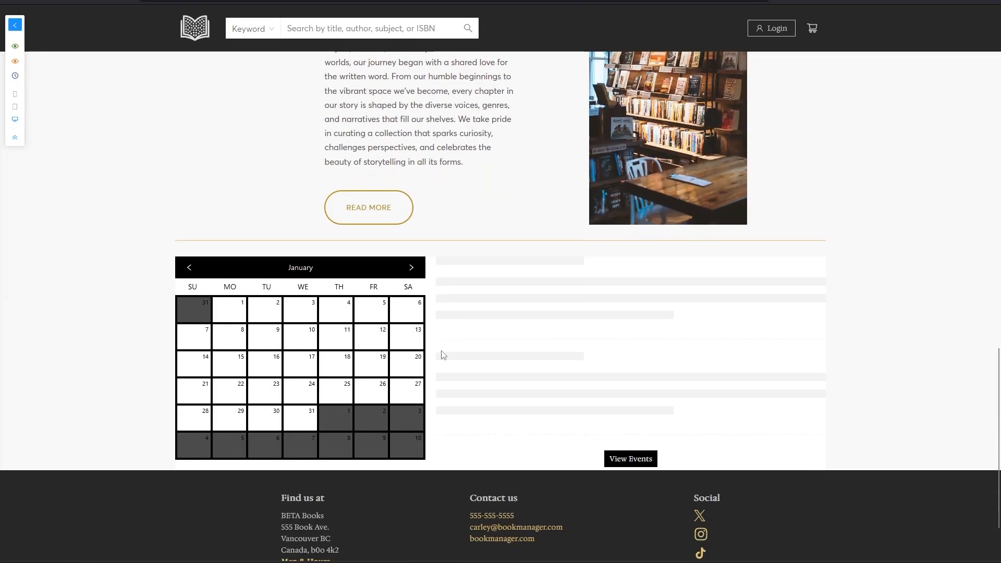
pyautogui.scroll(8, 465, 377)
pyautogui.scroll(-6, 463, 375)
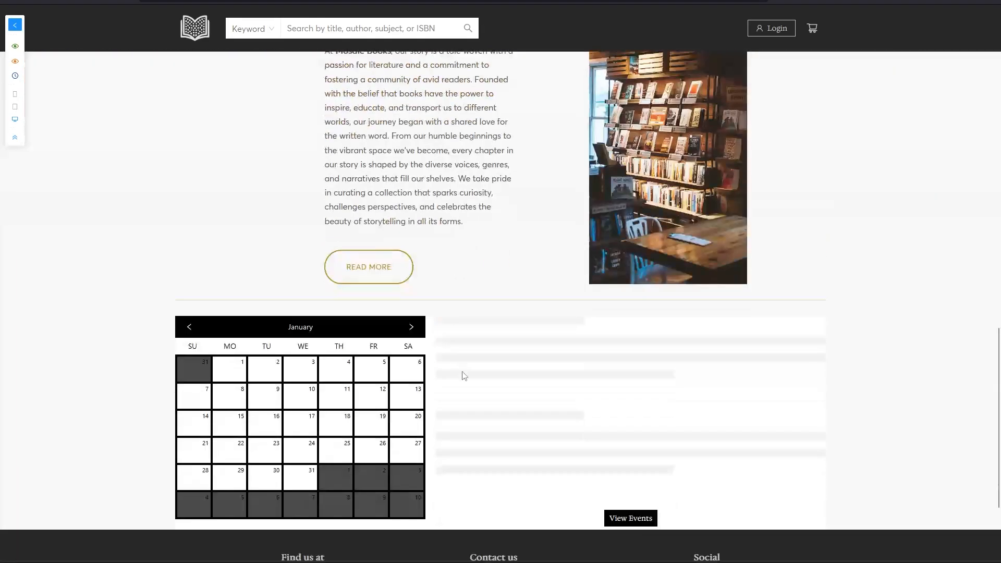
pyautogui.scroll(5, 464, 373)
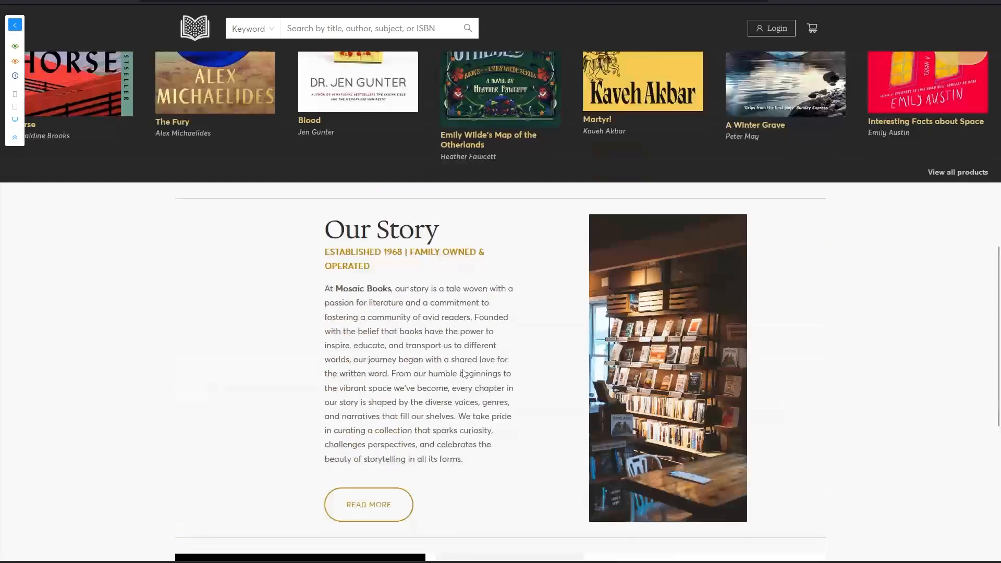
pyautogui.click(14, 25)
# Step: Set the height of the blank space directly above the events calendar to 58 px and save it
pyautogui.scroll(-7, 293, 335)
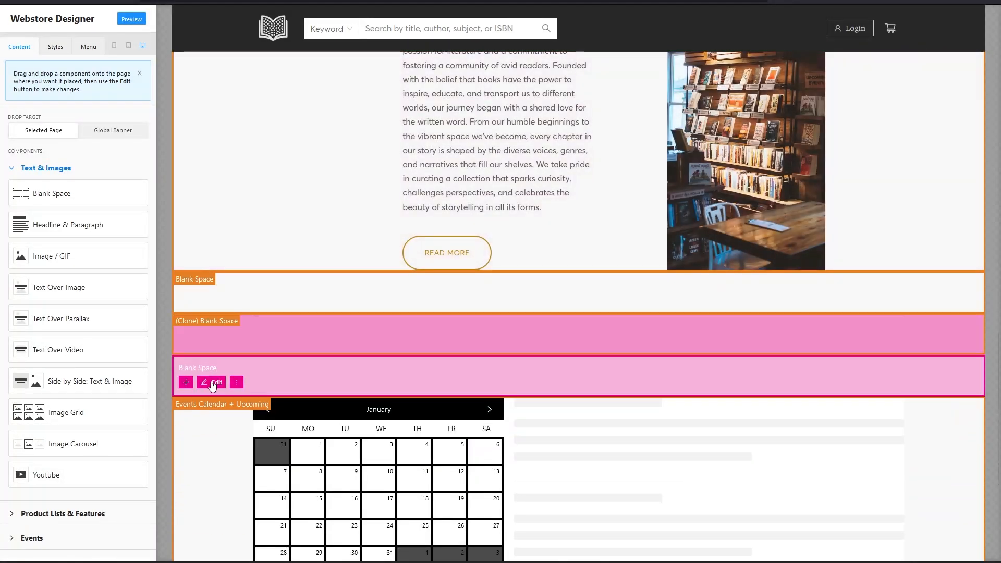
pyautogui.click(212, 382)
pyautogui.moveTo(889, 310); pyautogui.dragTo(922, 312)
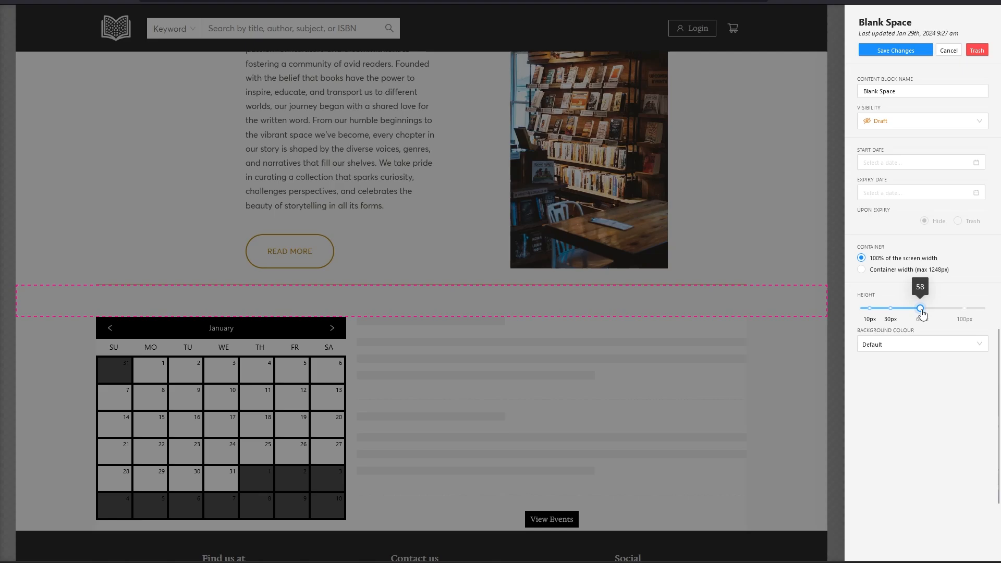
pyautogui.click(870, 53)
# Step: Open the events calendar block's settings, review its styling options, and return to the page layout without editing them
pyautogui.scroll(-4, 414, 433)
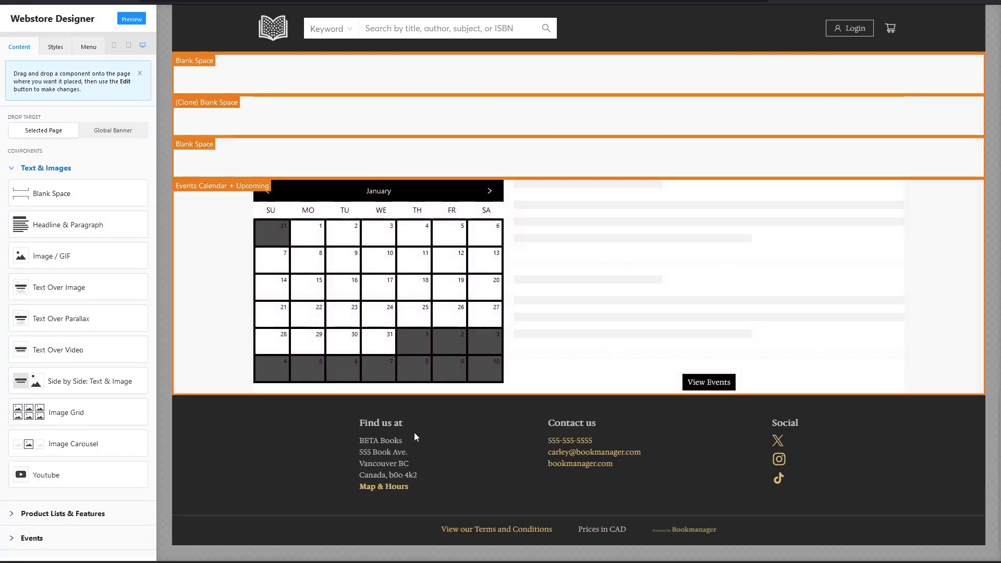
pyautogui.scroll(2, 372, 436)
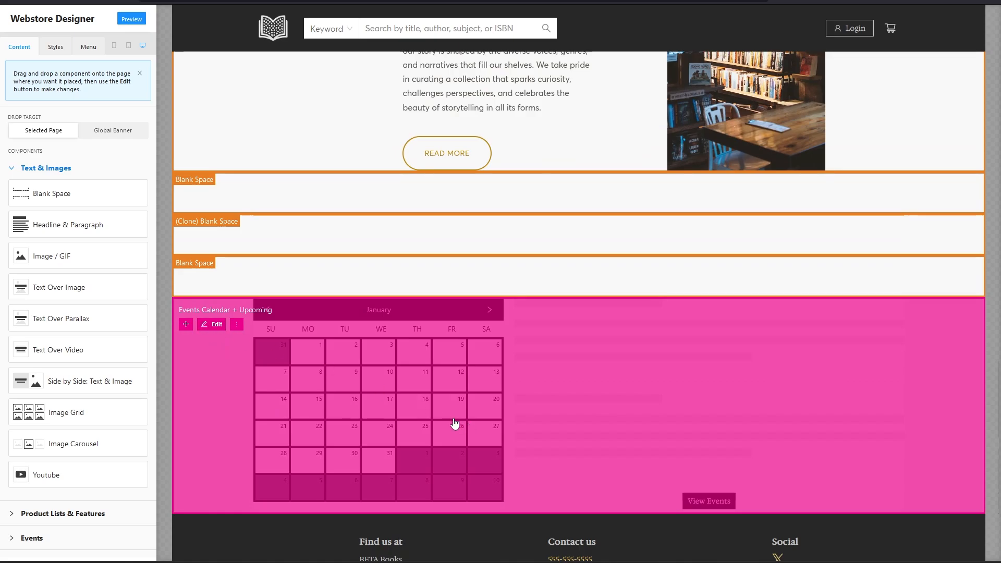
pyautogui.click(212, 326)
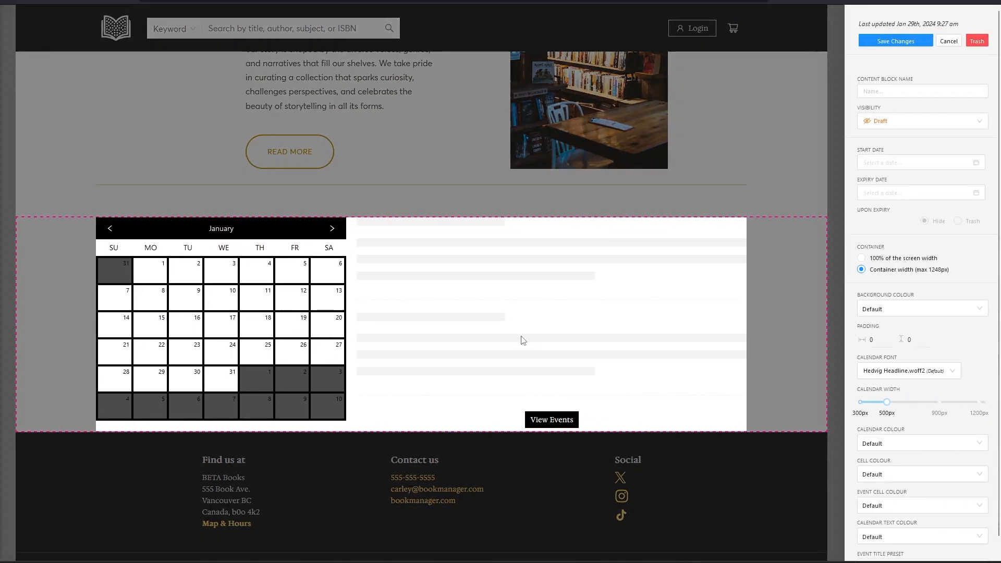
pyautogui.scroll(-3, 935, 297)
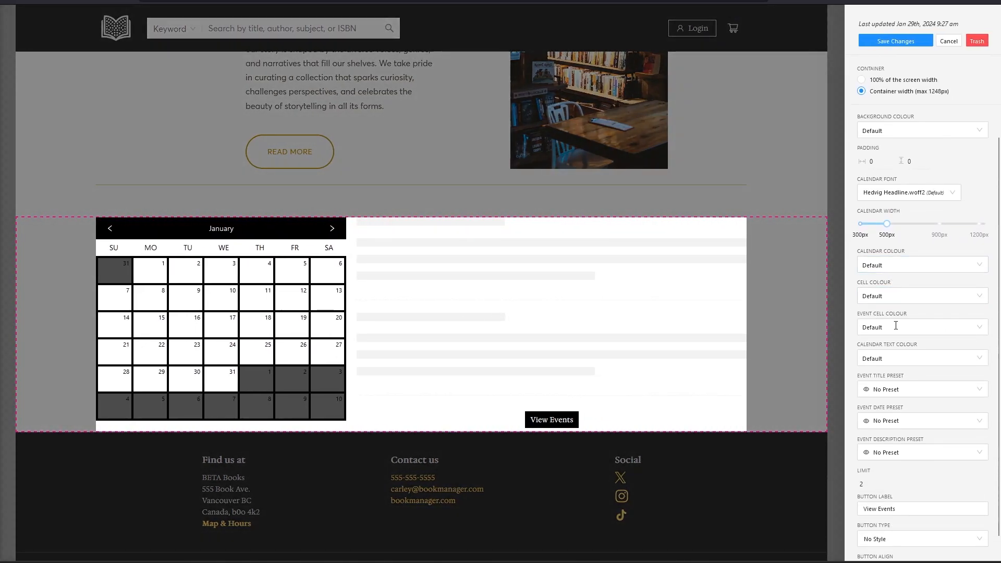
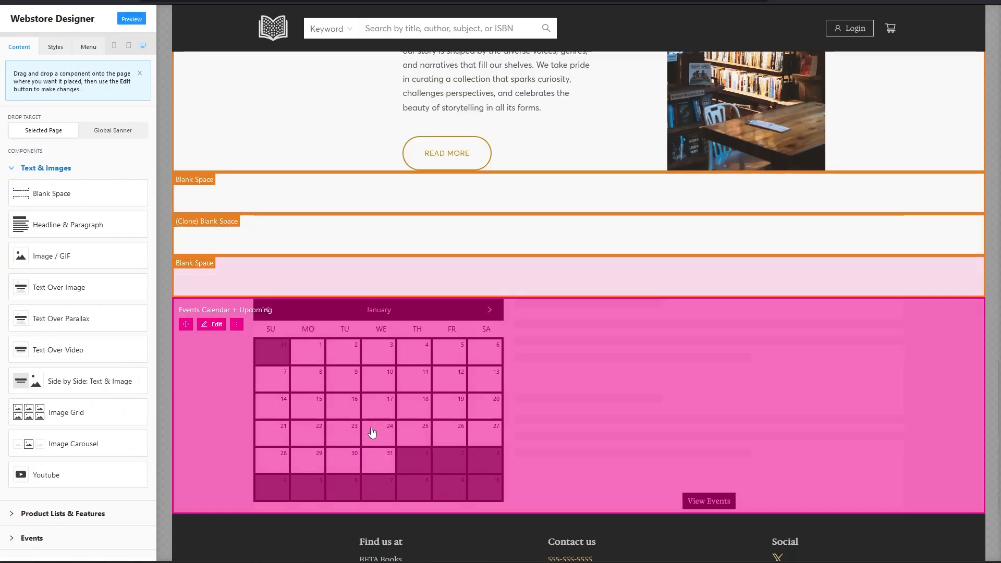
pyautogui.scroll(-3, 365, 438)
# Step: Preview the whole home page from banner to footer, examine the section layout and dividers, and return to the designer
pyautogui.scroll(10, 372, 446)
pyautogui.scroll(10, 368, 446)
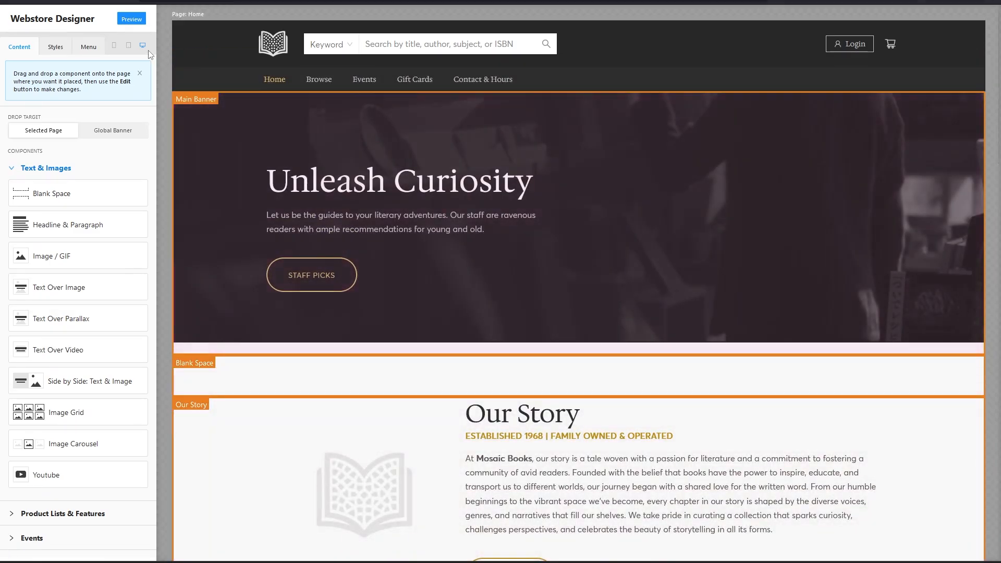
pyautogui.click(137, 19)
pyautogui.scroll(-5, 330, 297)
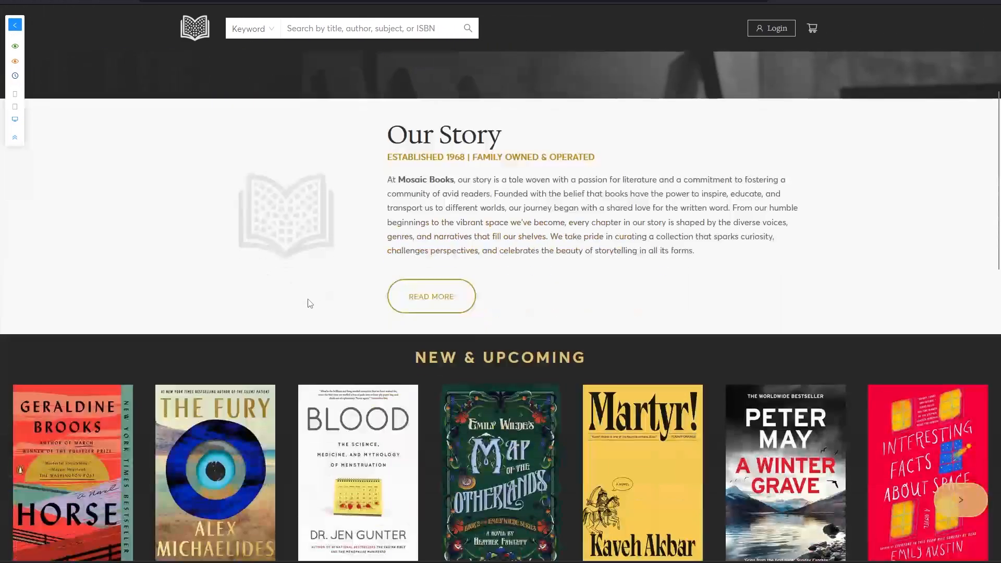
pyautogui.scroll(-8, 256, 313)
pyautogui.scroll(-4, 256, 315)
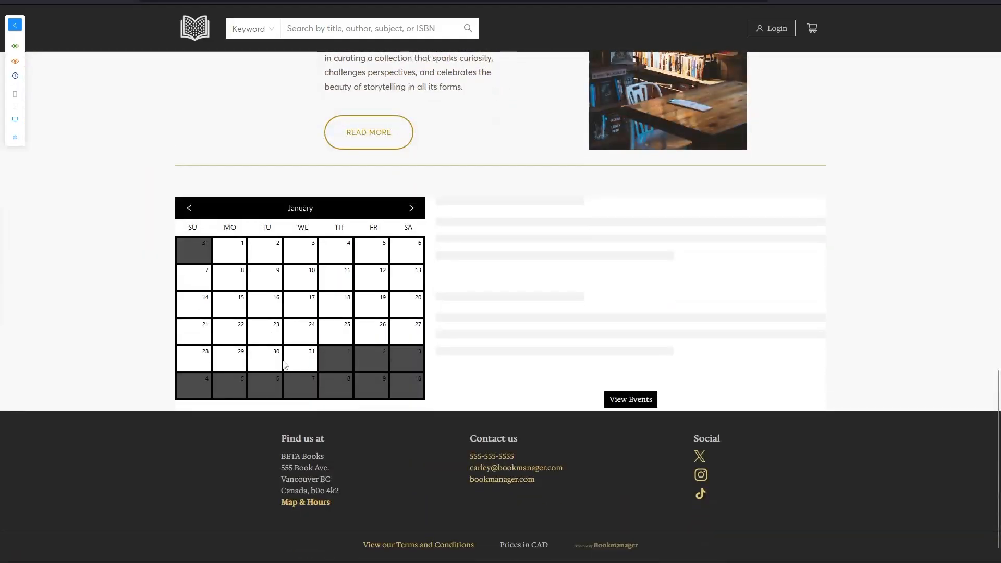
pyautogui.scroll(15, 276, 360)
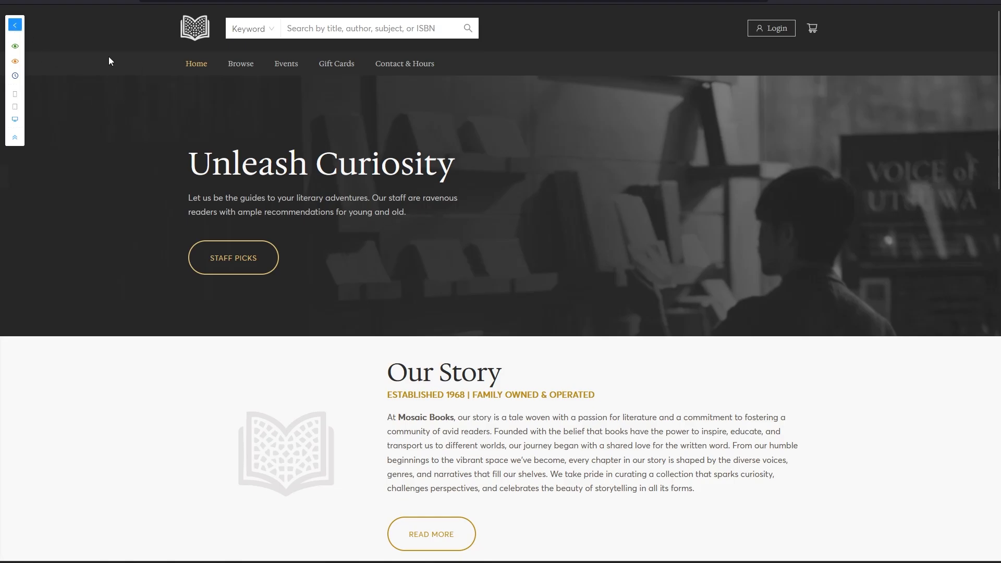
pyautogui.click(15, 26)
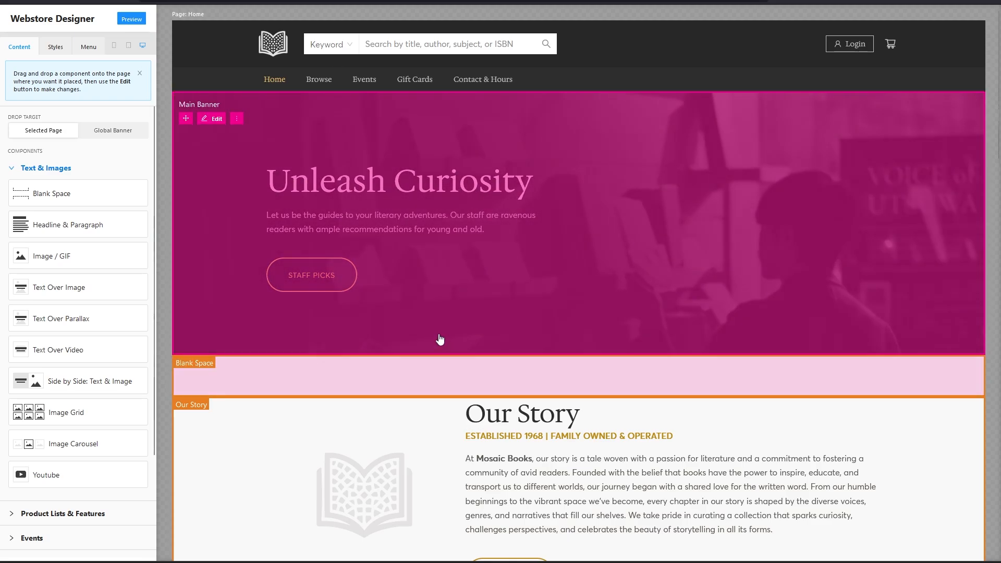
# Step: Review the components offered under Text & Images and under Custom HTML & CSS
pyautogui.click(28, 170)
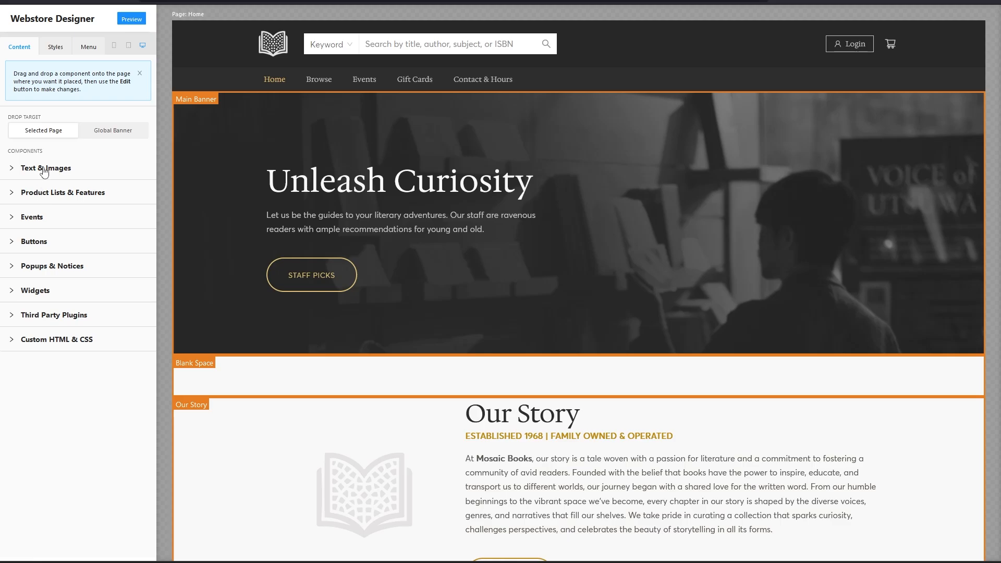
pyautogui.click(44, 169)
pyautogui.scroll(-1, 78, 313)
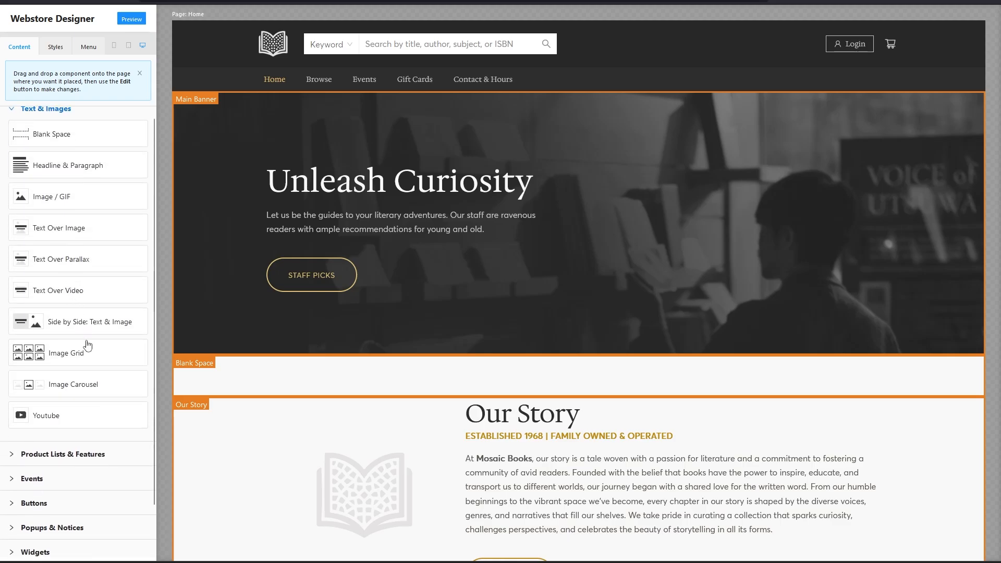
pyautogui.scroll(1, 87, 350)
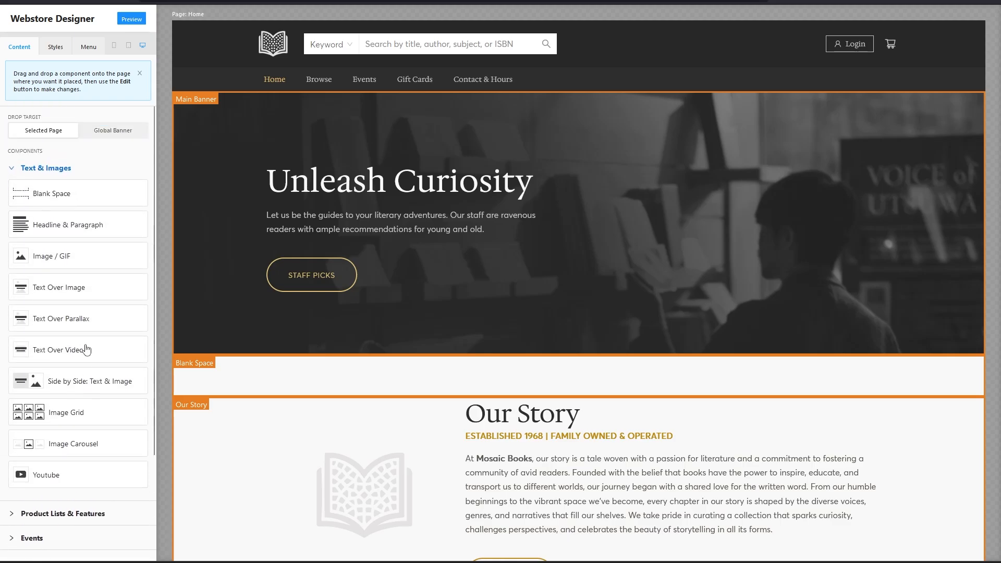
pyautogui.click(36, 172)
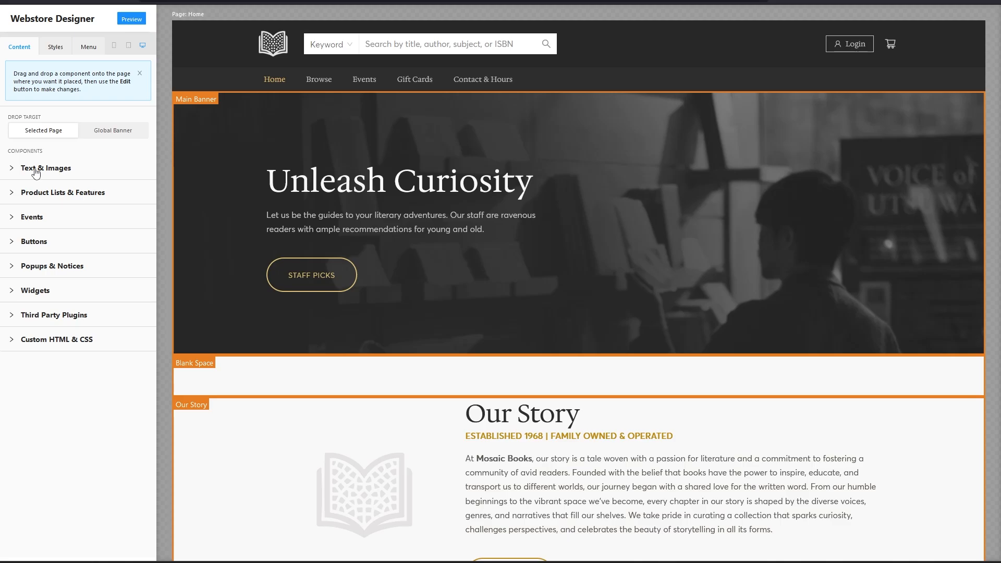
pyautogui.click(36, 169)
pyautogui.click(36, 169)
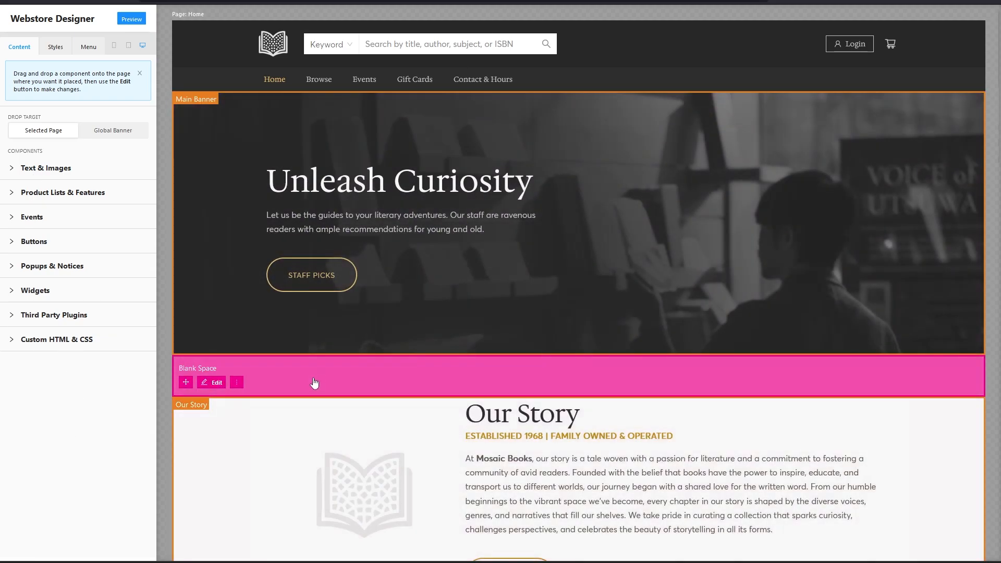
pyautogui.click(30, 341)
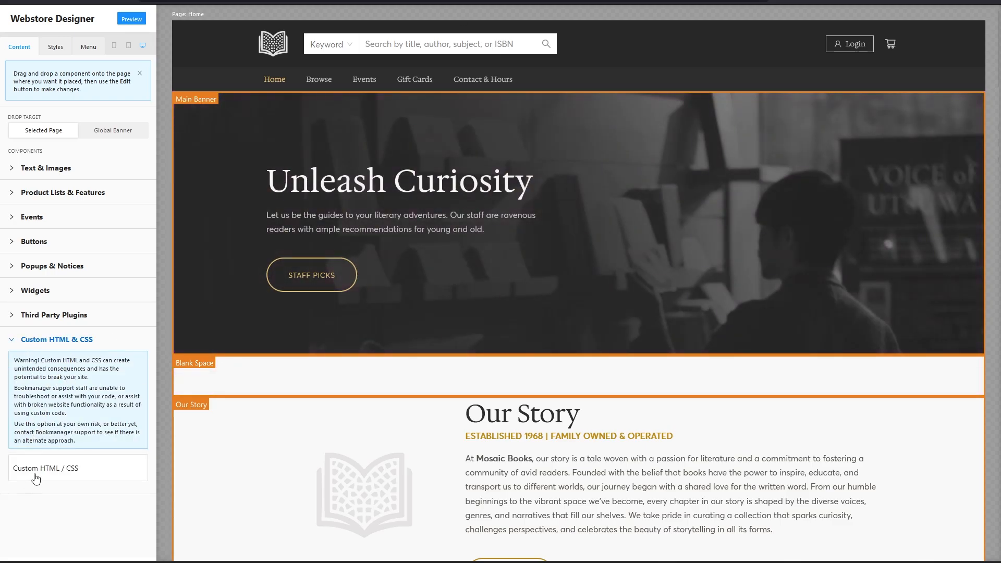
pyautogui.click(60, 342)
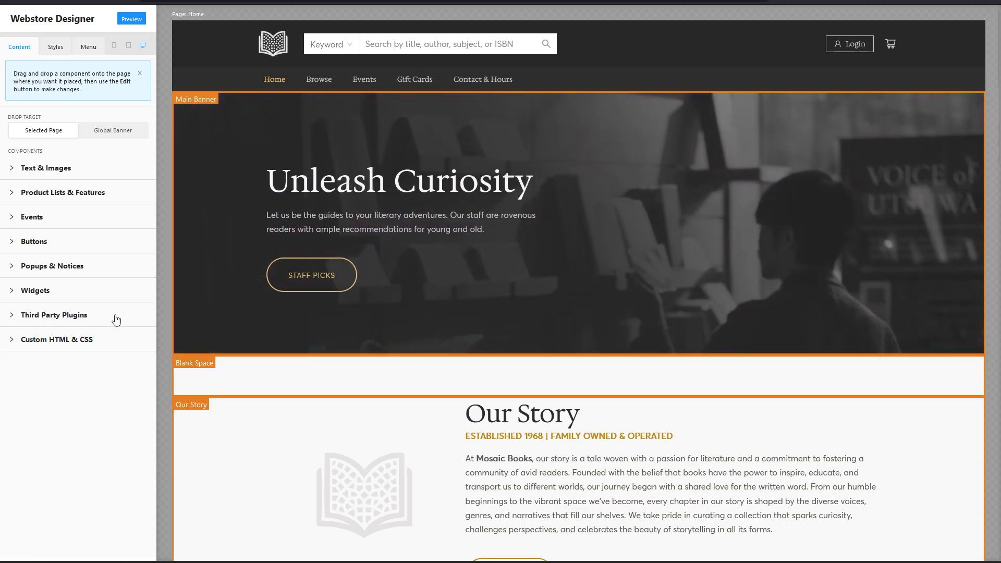
# Step: Review the components offered under Events, Buttons, and Popups & Notices
pyautogui.scroll(-6, 379, 424)
pyautogui.scroll(7, 379, 423)
pyautogui.click(30, 219)
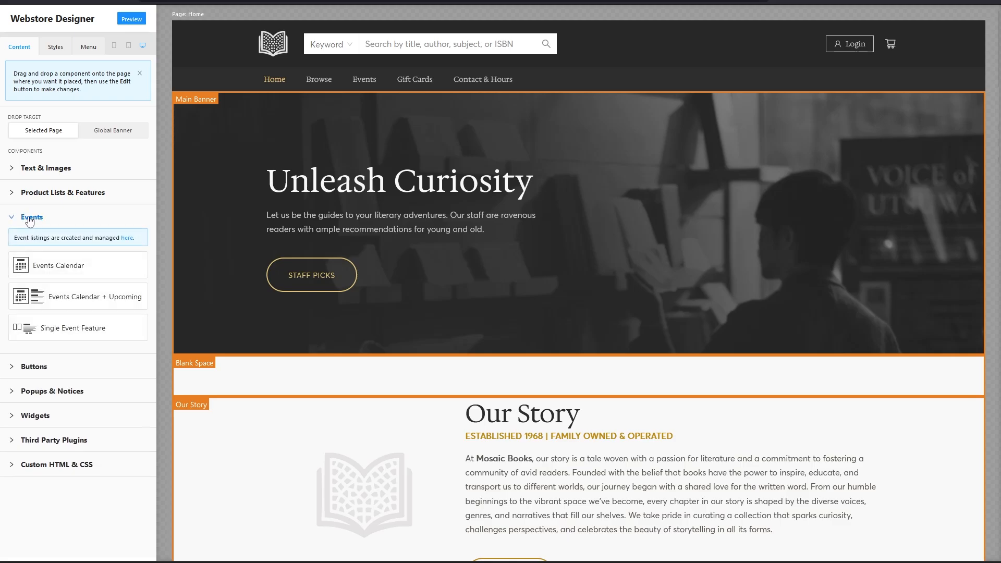
pyautogui.click(30, 218)
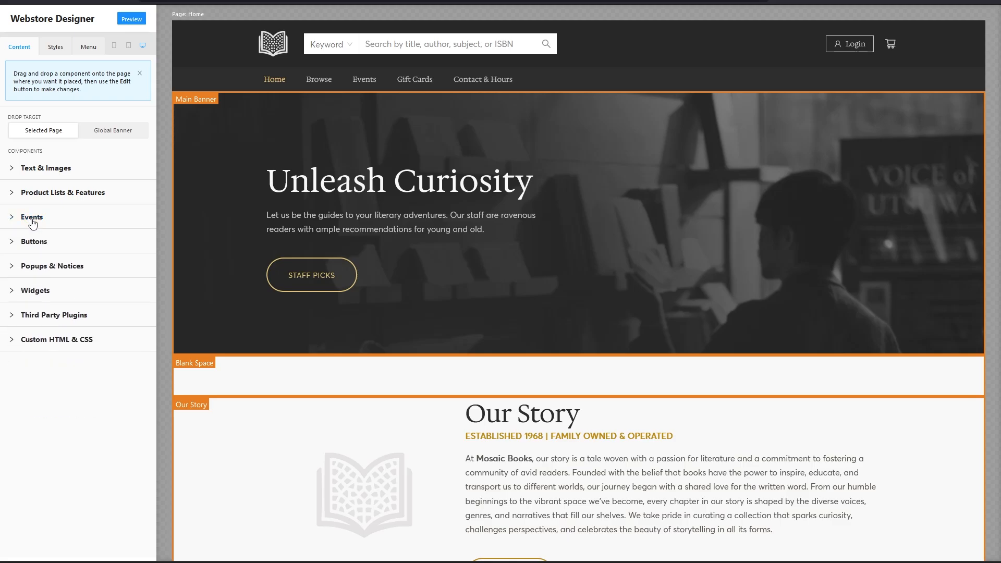
pyautogui.click(32, 244)
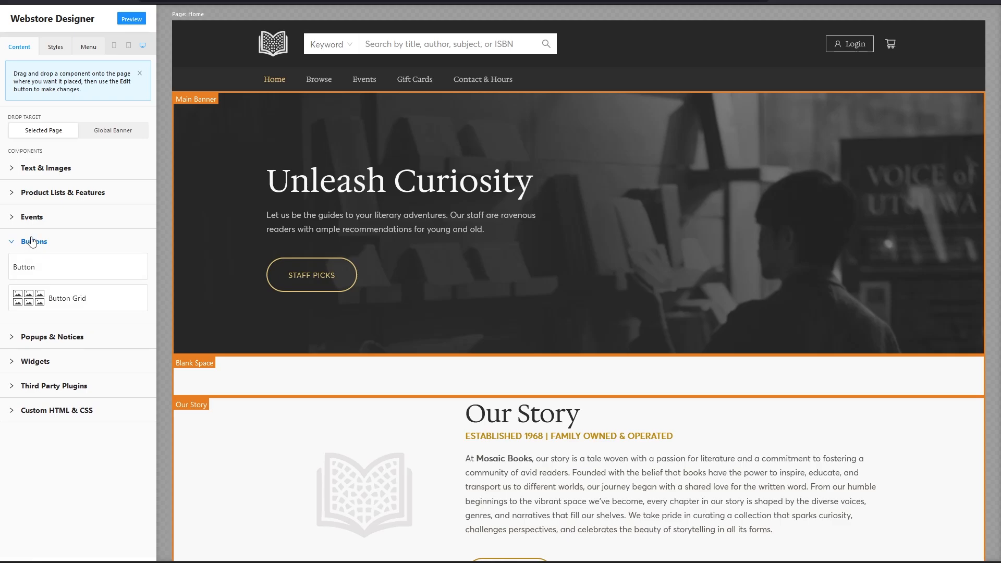
pyautogui.click(34, 242)
pyautogui.click(28, 267)
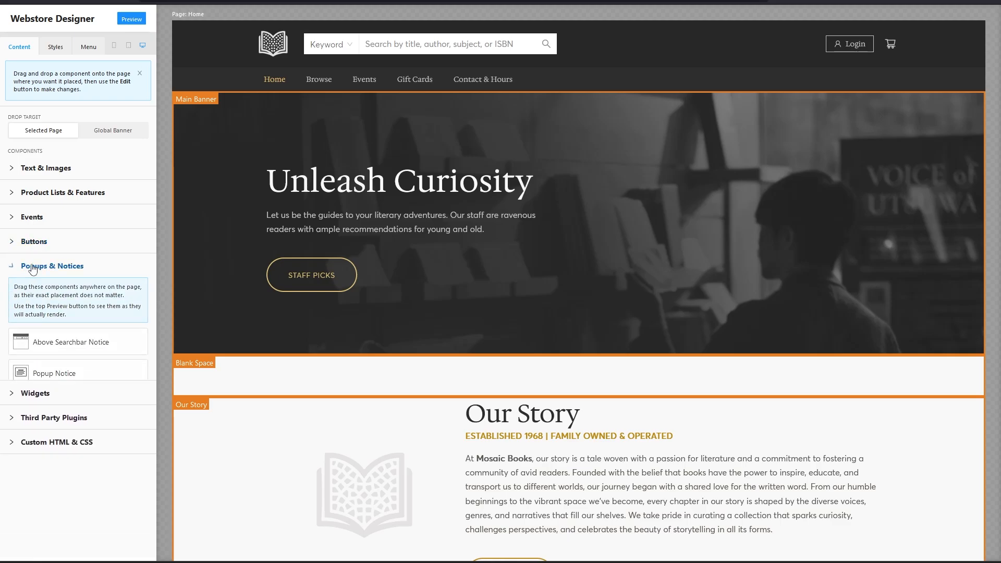
pyautogui.click(49, 265)
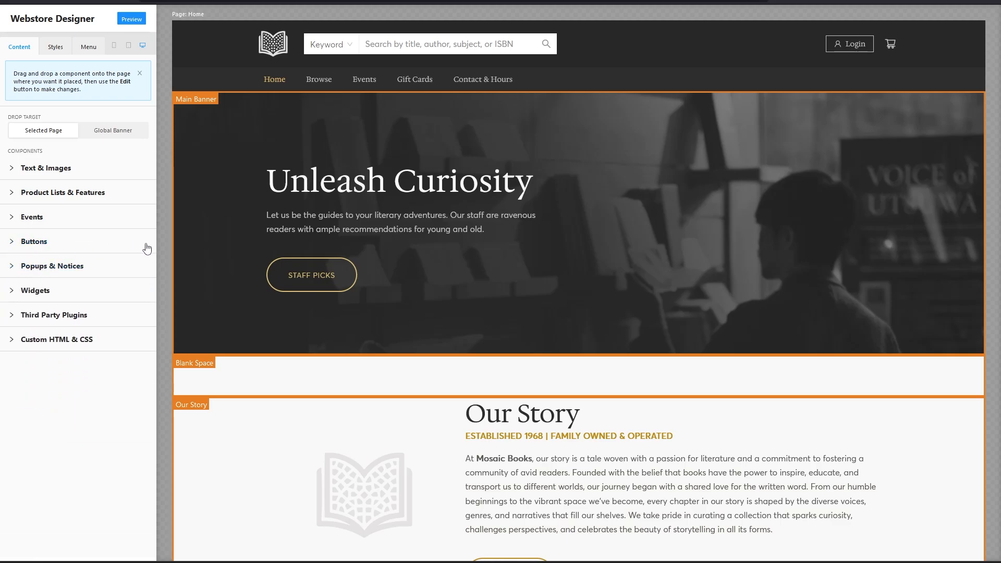
# Step: Switch the drop target to Global Banner and add an Above Searchbar Notice to it
pyautogui.click(44, 132)
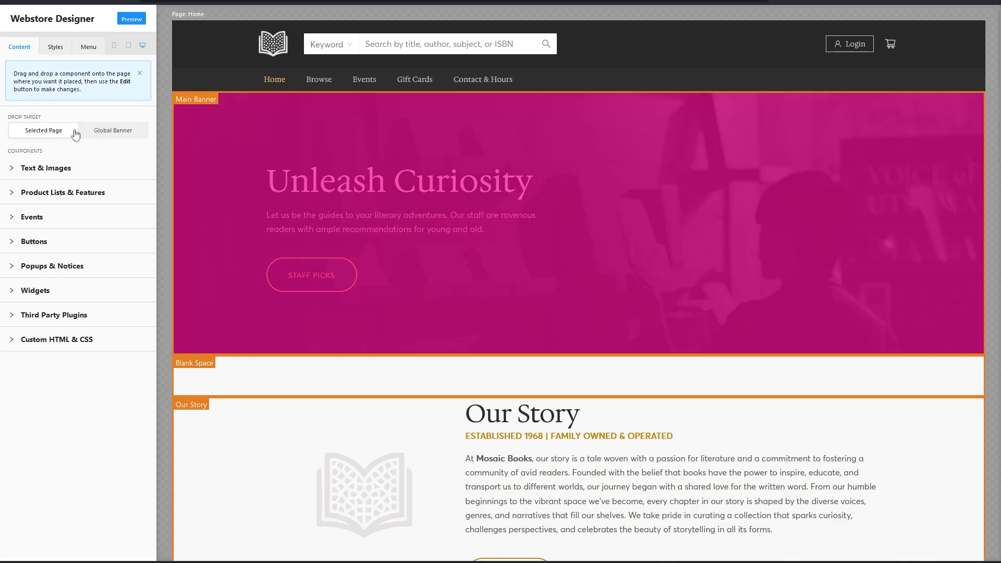
pyautogui.click(108, 132)
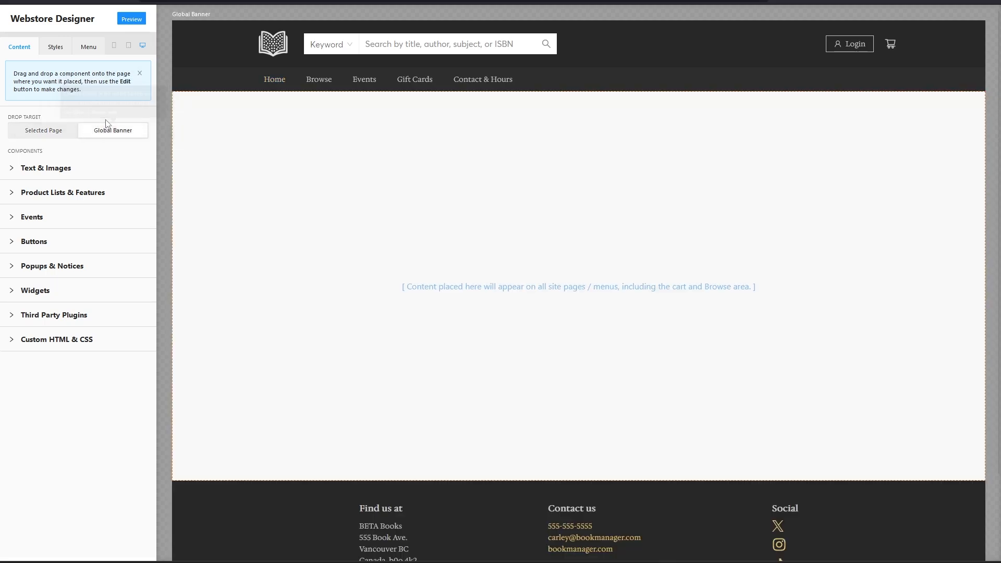
pyautogui.click(36, 269)
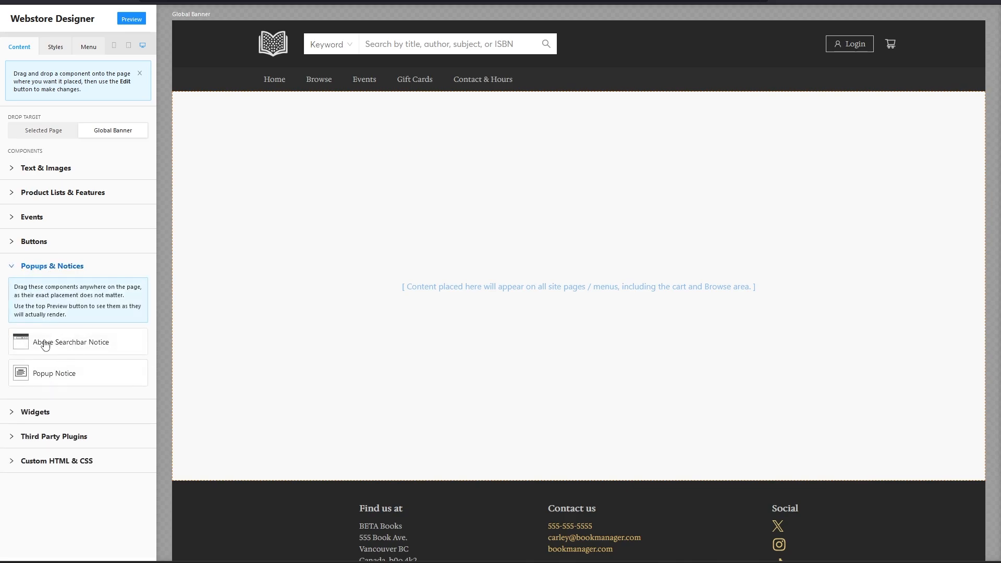
pyautogui.moveTo(45, 345); pyautogui.dragTo(373, 197)
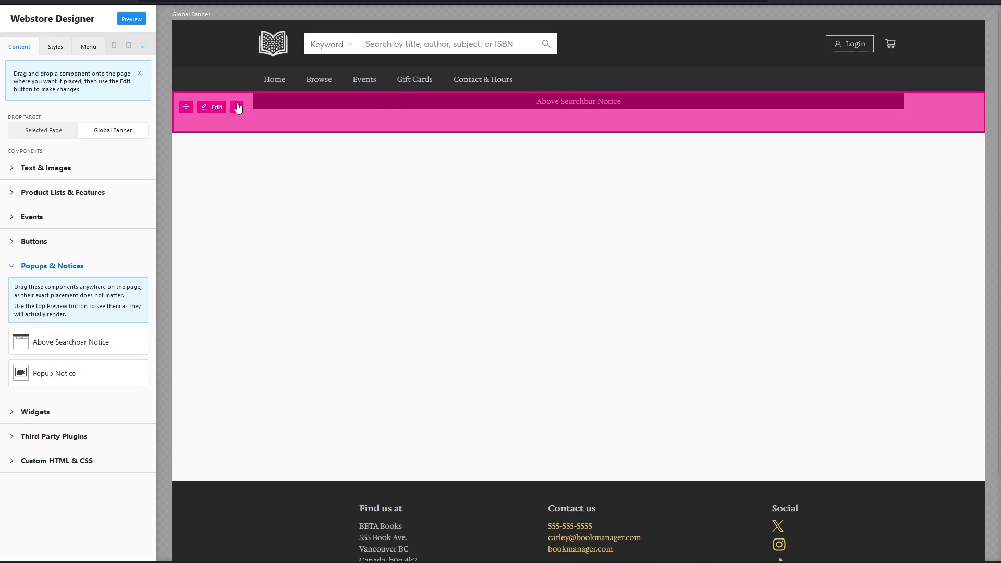
# Step: Name the Above Searchbar Notice block "free ship" and set its container to 100% of the screen width
pyautogui.click(213, 107)
pyautogui.click(890, 93)
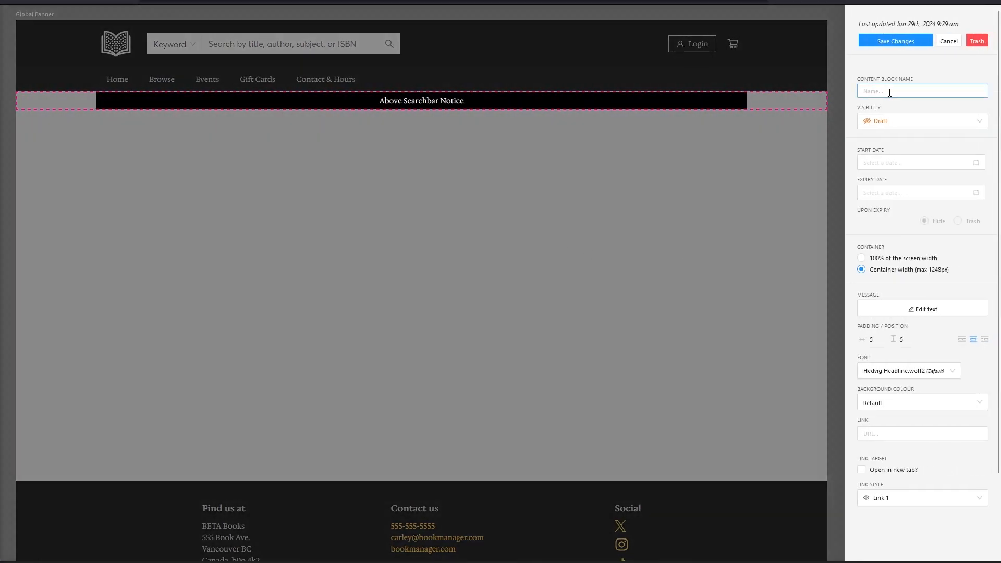
pyautogui.write('free sh')
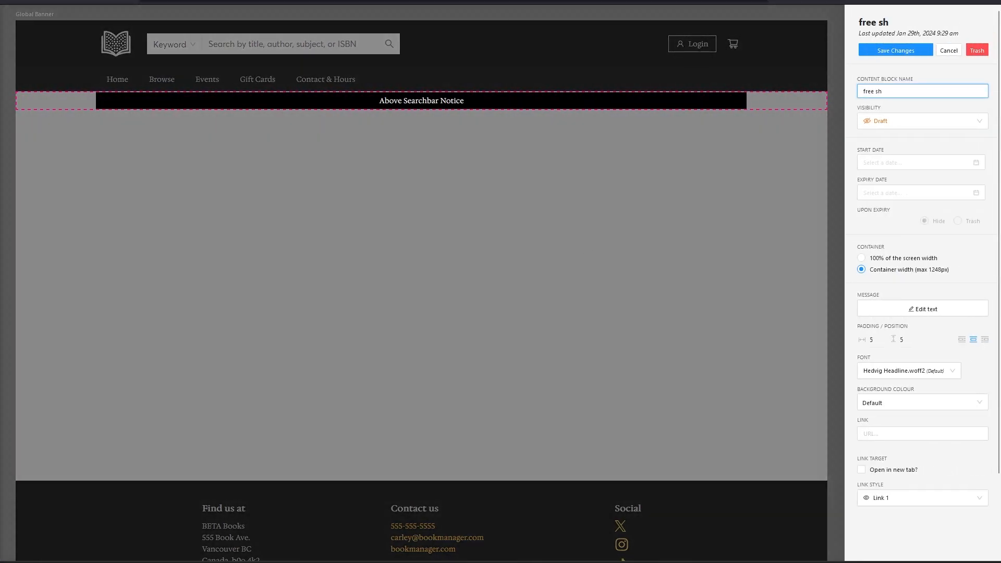
pyautogui.write('ip')
pyautogui.click(862, 258)
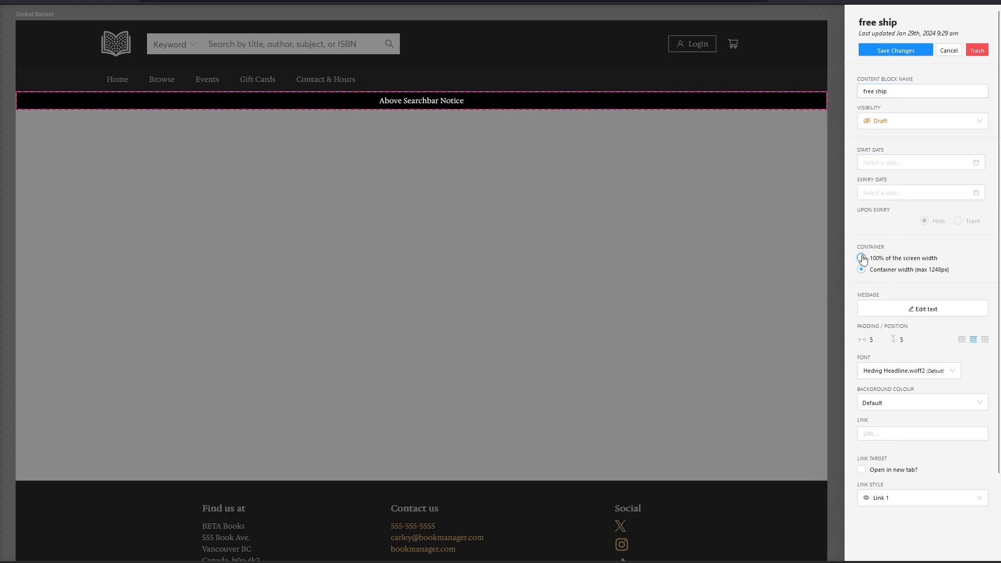
# Step: Replace the notice's message with "Free shipping over $150, yahho!" and set its background colour to Light Gold
pyautogui.click(912, 310)
pyautogui.moveTo(572, 117); pyautogui.dragTo(391, 94)
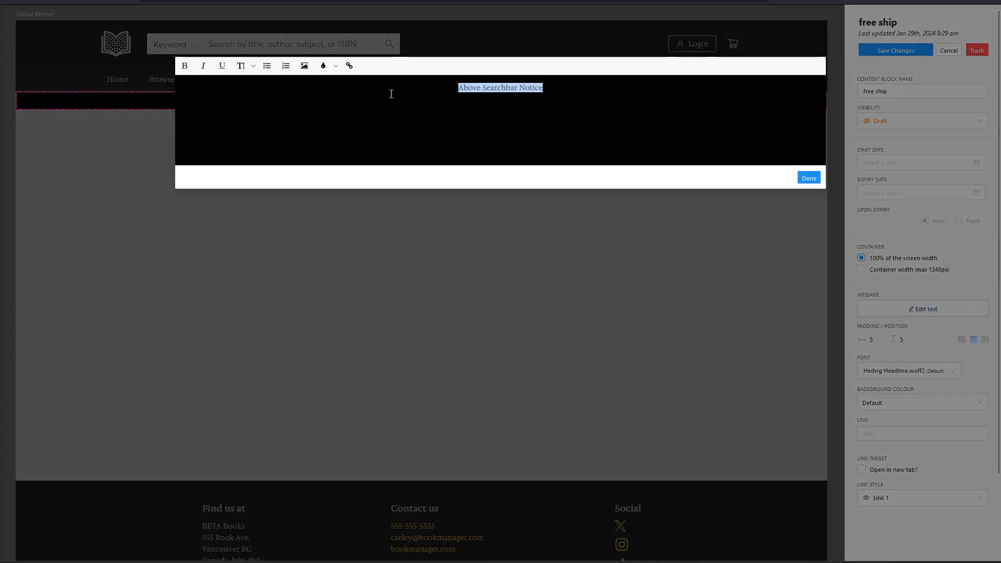
pyautogui.write('Free shippi')
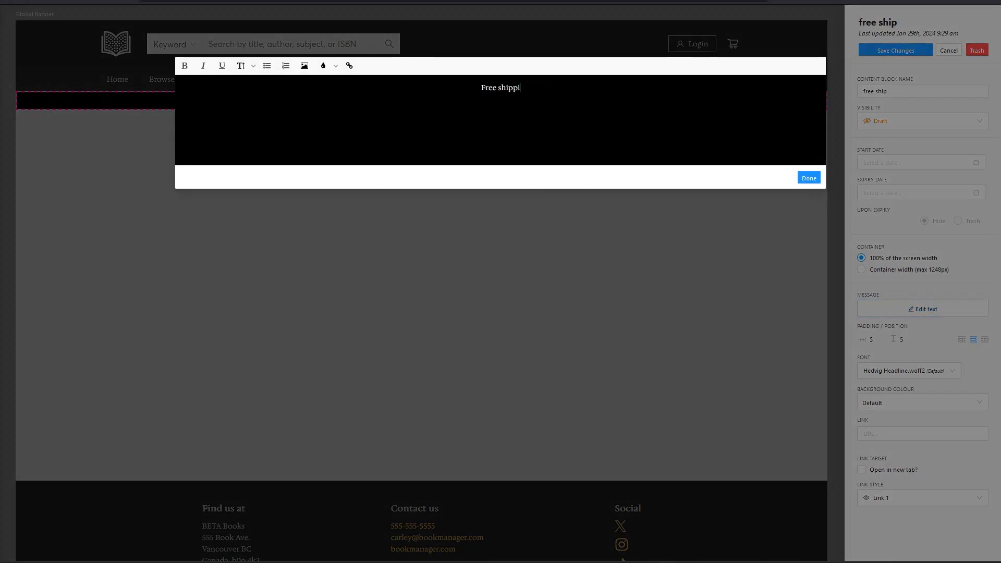
pyautogui.write('ng over')
pyautogui.write('15')
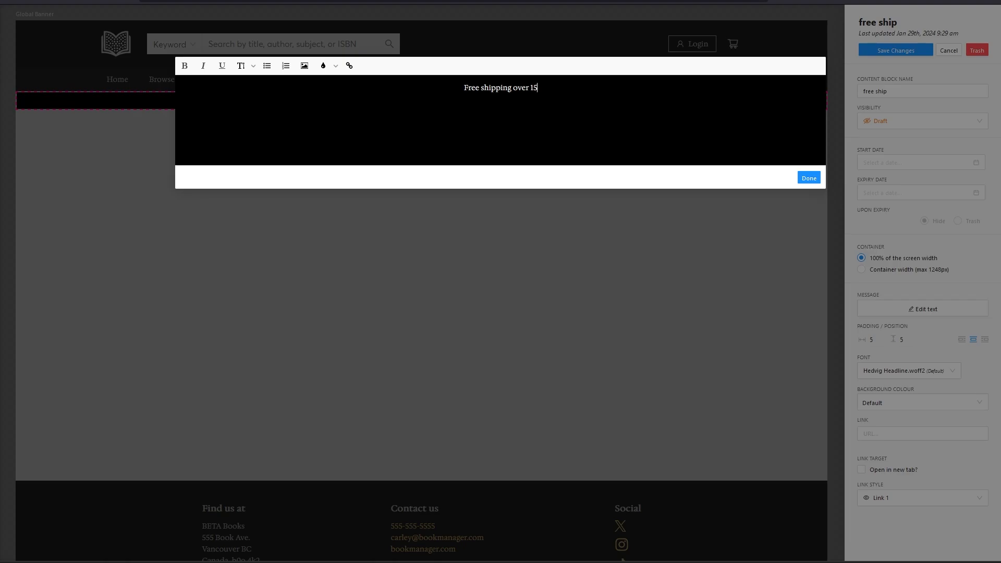
pyautogui.write('0$')
pyautogui.press('End')
pyautogui.write(', yahho!')
pyautogui.click(809, 177)
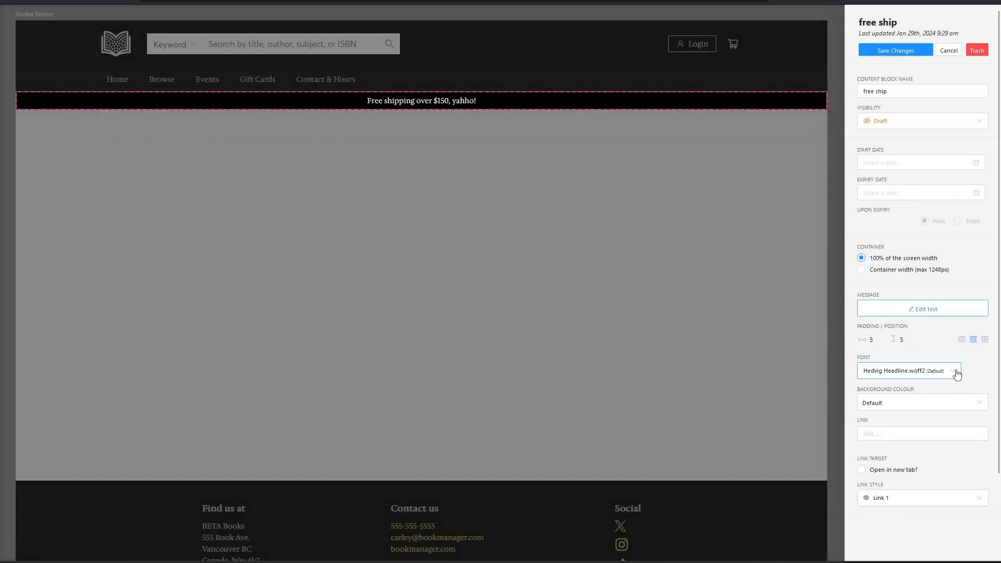
pyautogui.click(979, 402)
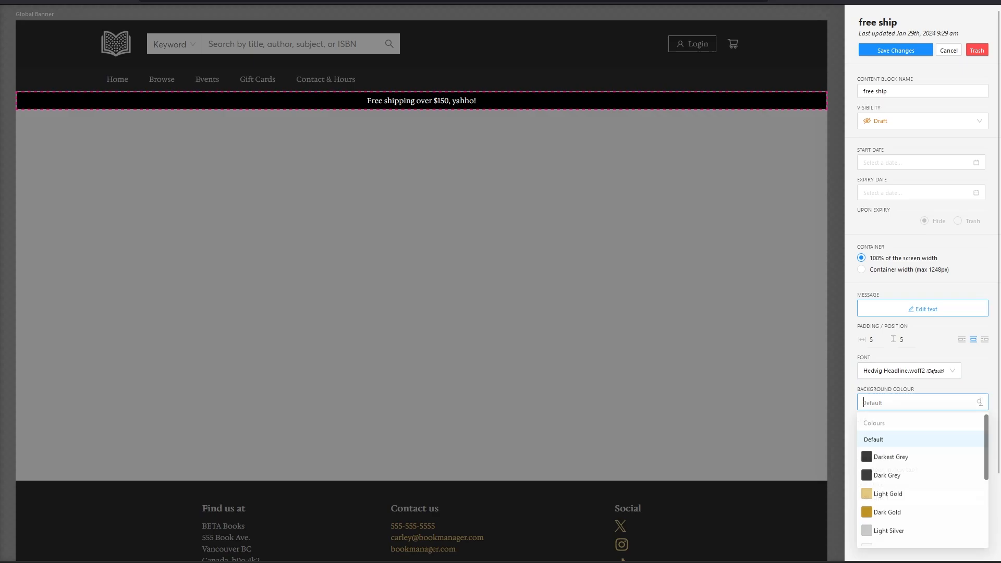
pyautogui.click(887, 496)
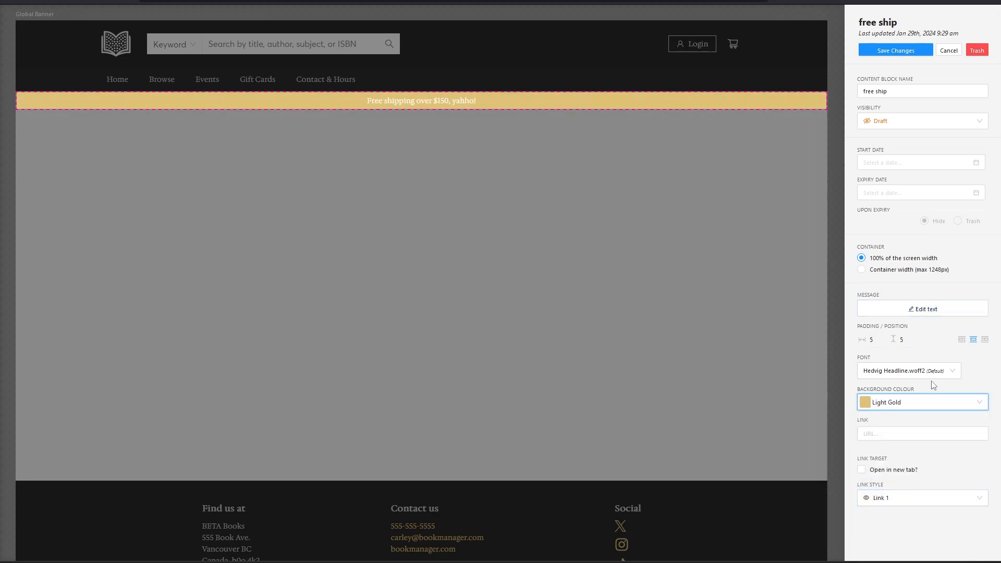
# Step: Recolour the free-shipping notice's message text to Darkest Grey
pyautogui.click(932, 310)
pyautogui.moveTo(556, 88); pyautogui.dragTo(445, 88)
pyautogui.click(325, 66)
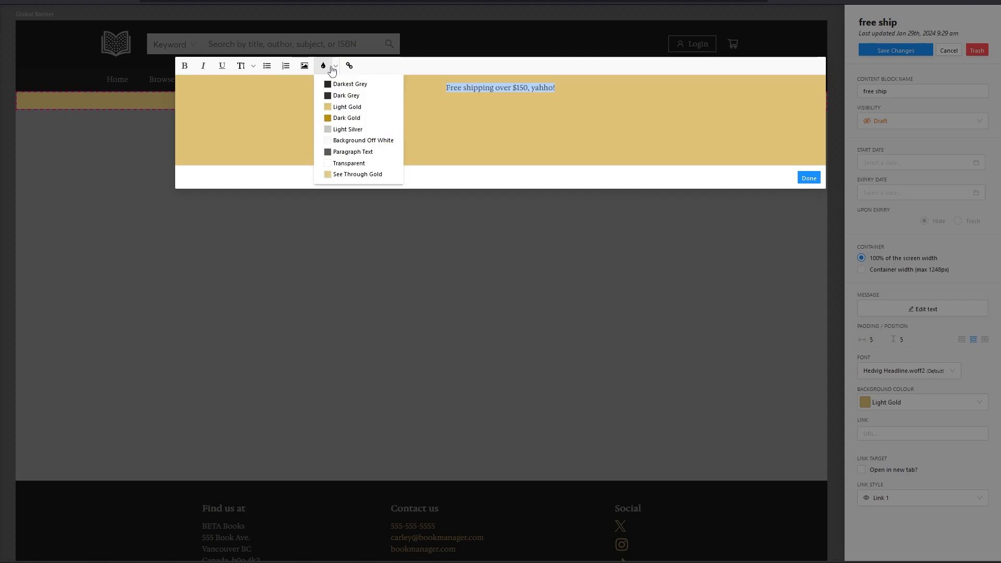
pyautogui.click(354, 86)
pyautogui.click(809, 178)
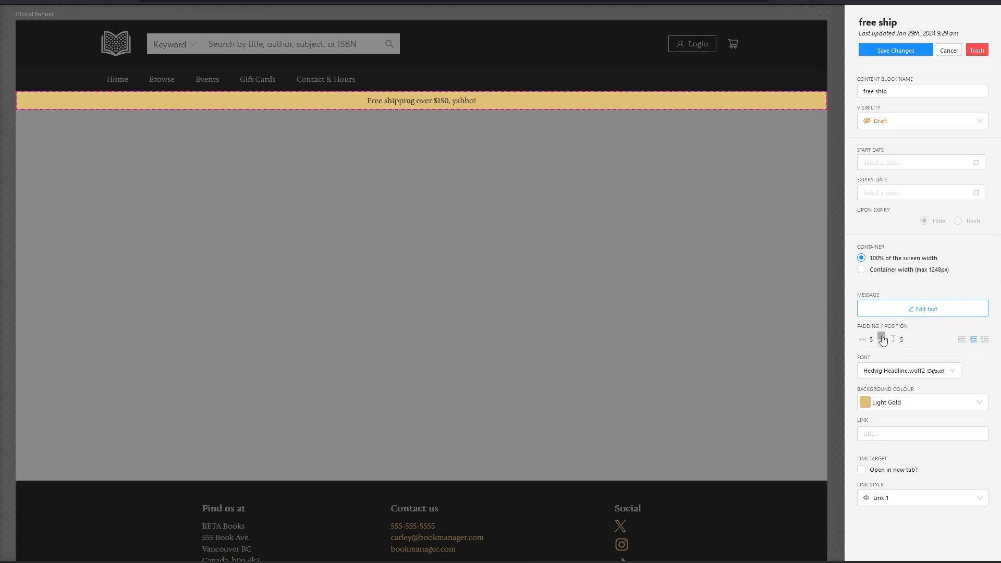
# Step: Set the free-shipping notice's vertical padding to 10 and save the block's changes
pyautogui.click(911, 337)
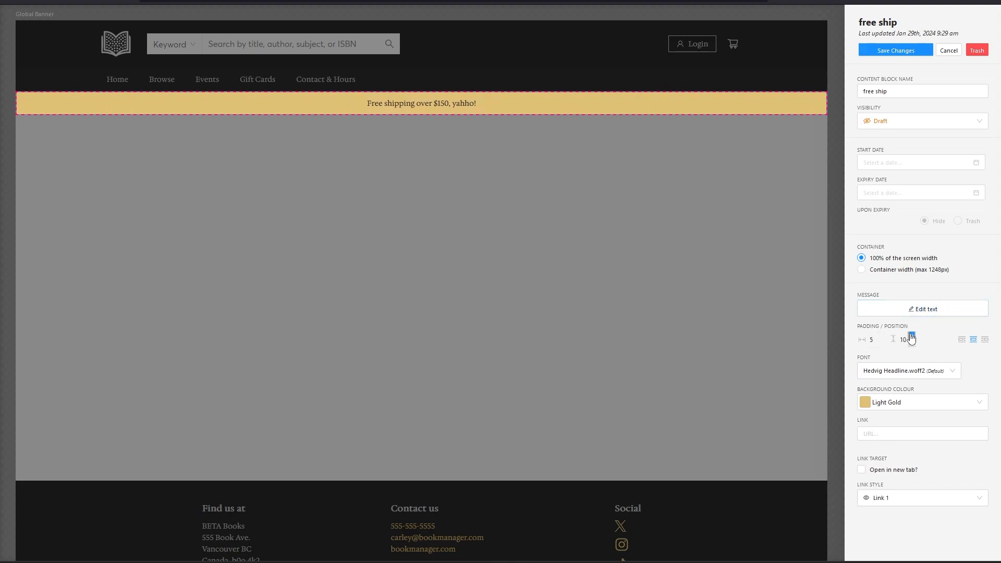
pyautogui.click(885, 434)
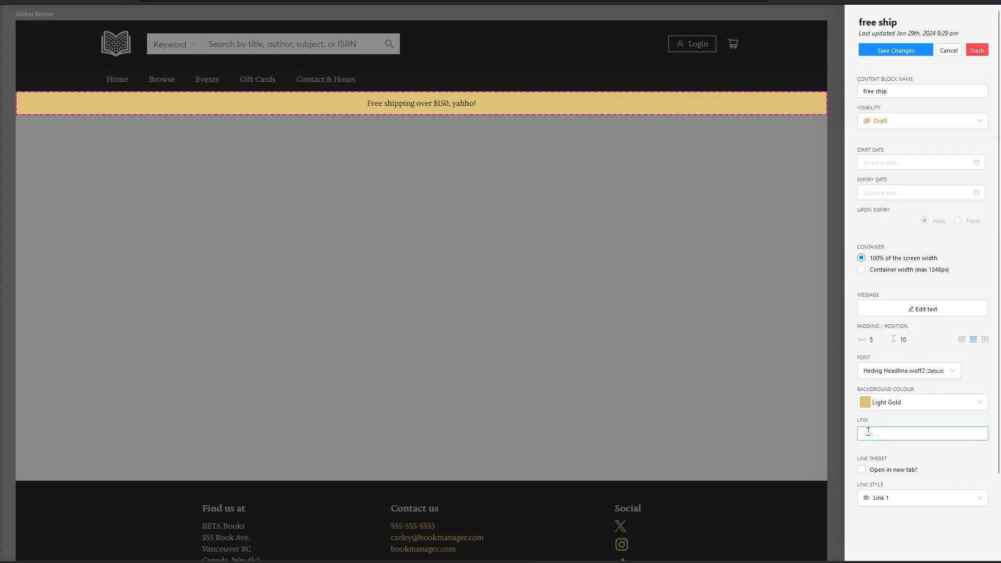
pyautogui.click(879, 54)
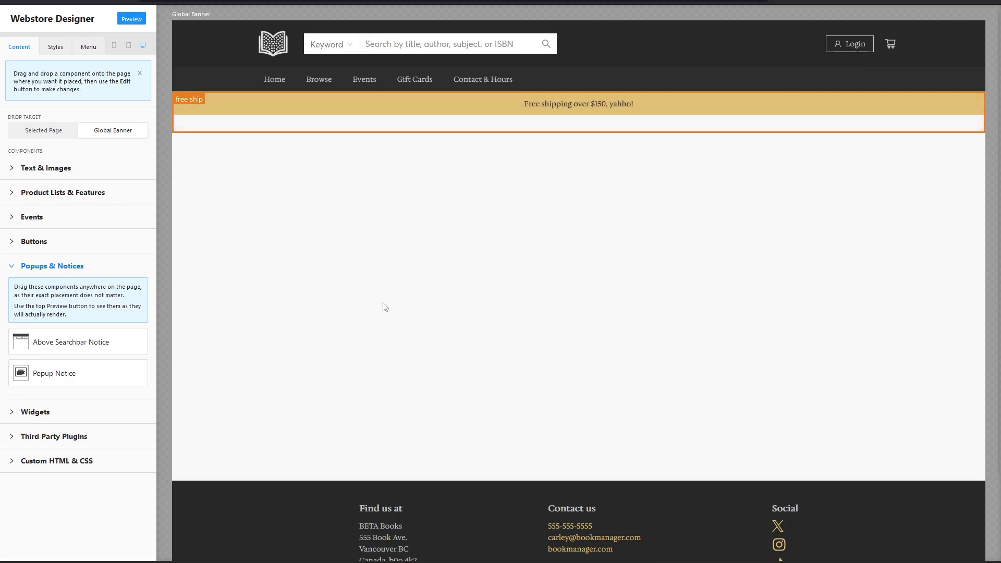
# Step: Preview the webstore to check how the free-shipping notice renders above the search bar, and return to the designer
pyautogui.moveTo(44, 375)
pyautogui.mouseDown()
pyautogui.moveTo(412, 218)
pyautogui.moveTo(73, 323)
pyautogui.moveTo(51, 383)
pyautogui.mouseUp()
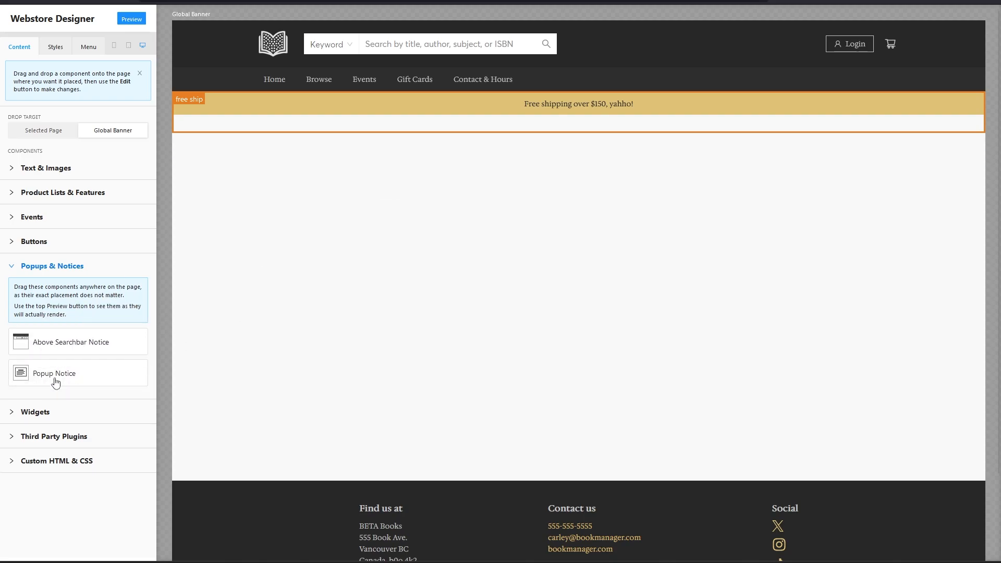
pyautogui.click(131, 18)
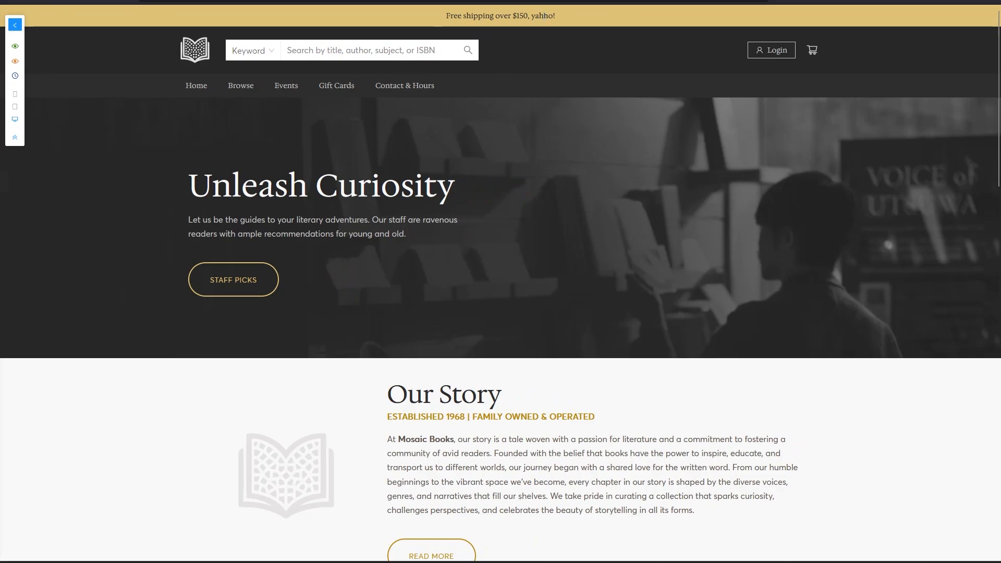
pyautogui.moveTo(549, 16); pyautogui.dragTo(466, 16)
pyautogui.click(461, 31)
pyautogui.scroll(-2, 490, 217)
pyautogui.scroll(2, 489, 272)
pyautogui.scroll(-1, 478, 267)
pyautogui.scroll(-2, 478, 266)
pyautogui.scroll(3, 477, 266)
pyautogui.click(15, 25)
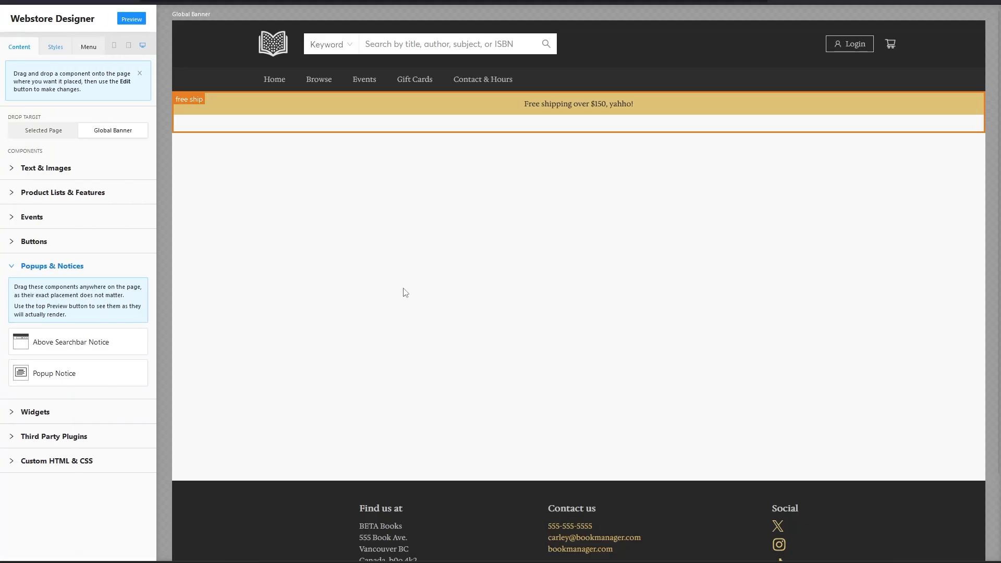
# Step: Switch the drop target to Selected Page and review the components under Widgets and Third Party Plugins
pyautogui.click(52, 130)
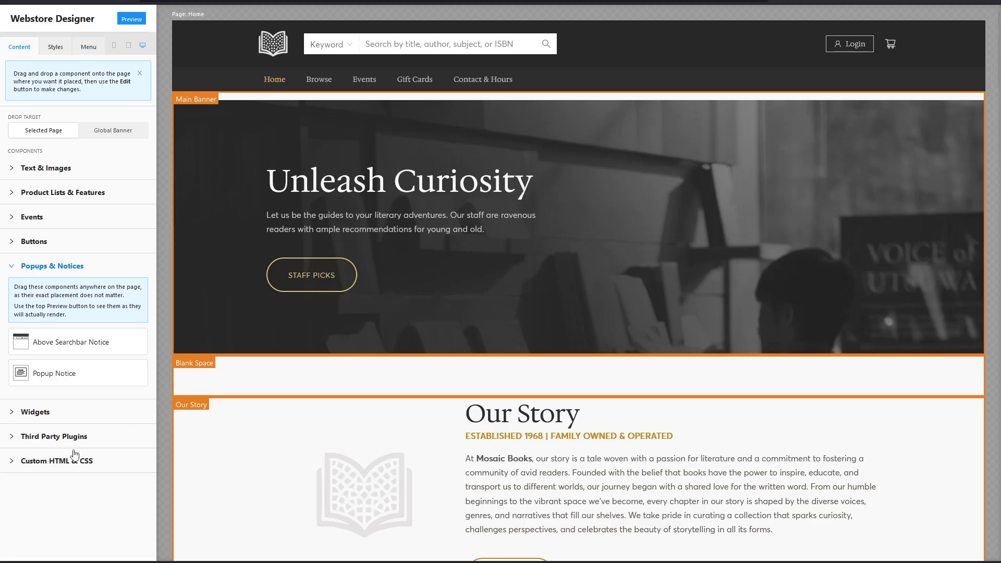
pyautogui.click(27, 414)
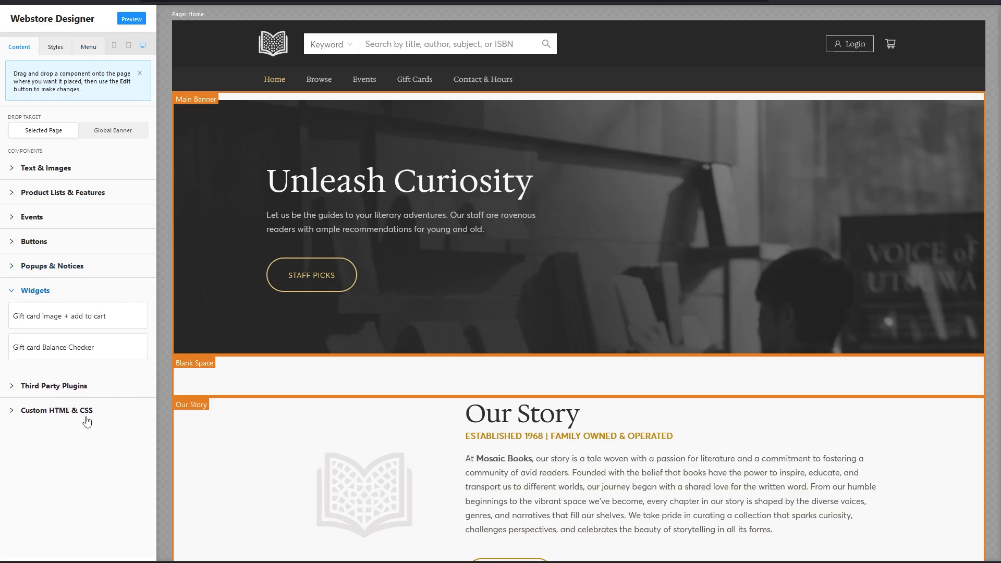
pyautogui.click(37, 387)
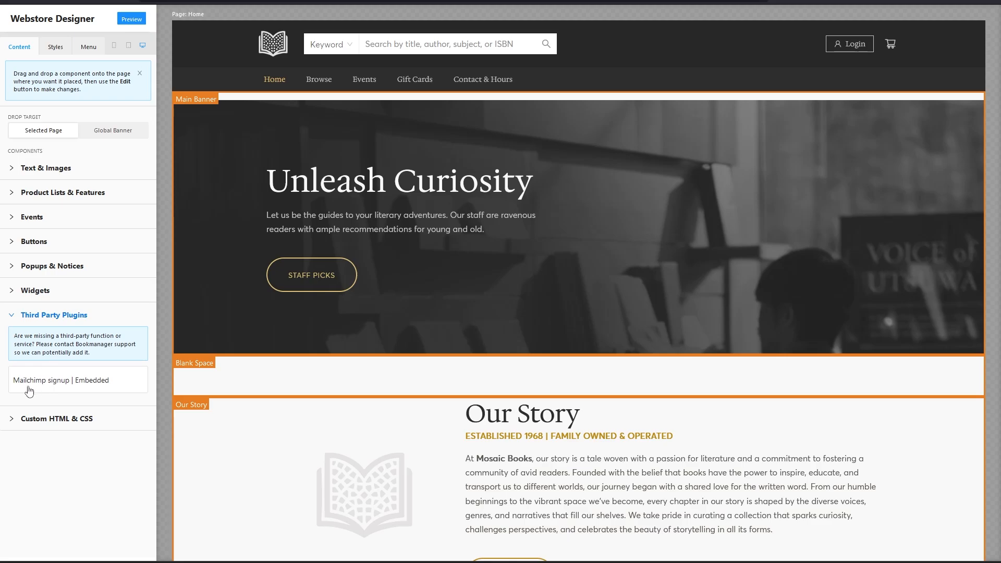
# Step: Try an embedded Mailchimp signup block directly below the Main Banner, and remove it from the page
pyautogui.moveTo(34, 382); pyautogui.dragTo(409, 382)
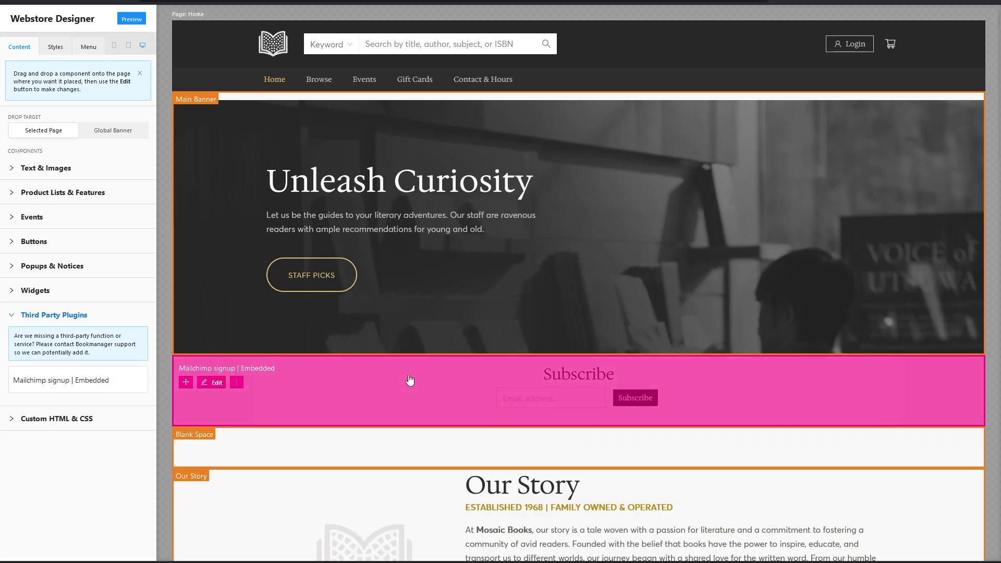
pyautogui.click(236, 383)
pyautogui.click(250, 386)
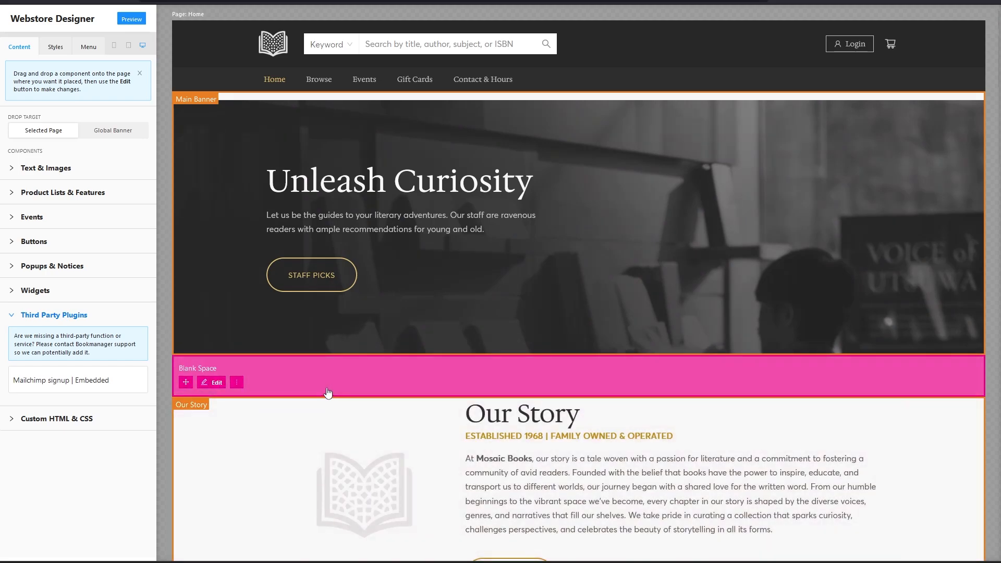
pyautogui.click(39, 316)
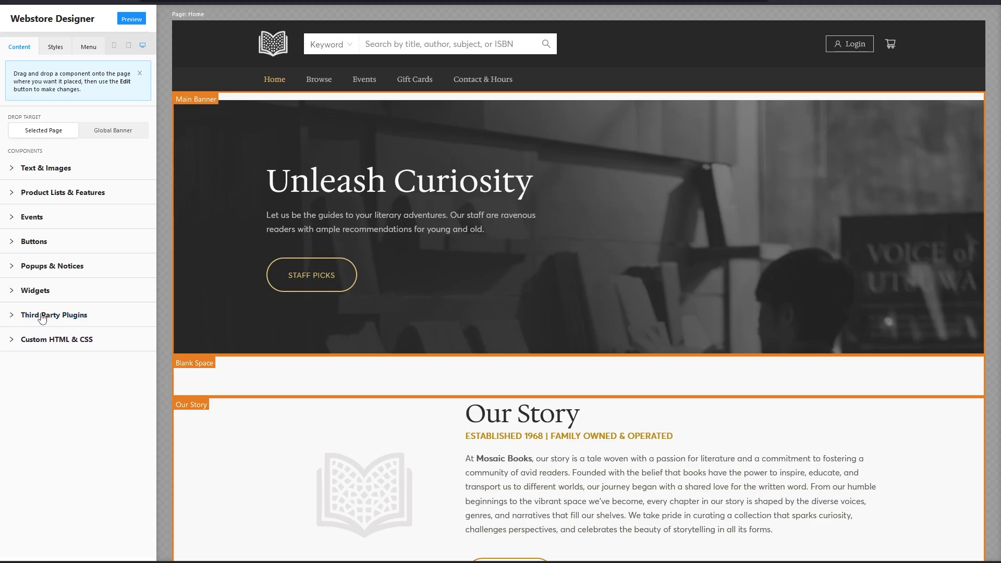
pyautogui.moveTo(274, 364)
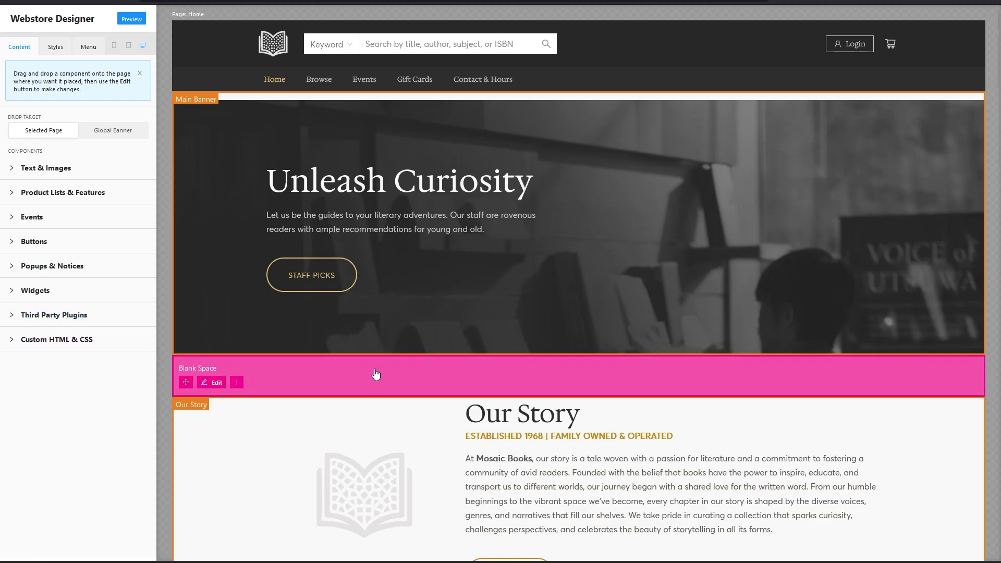